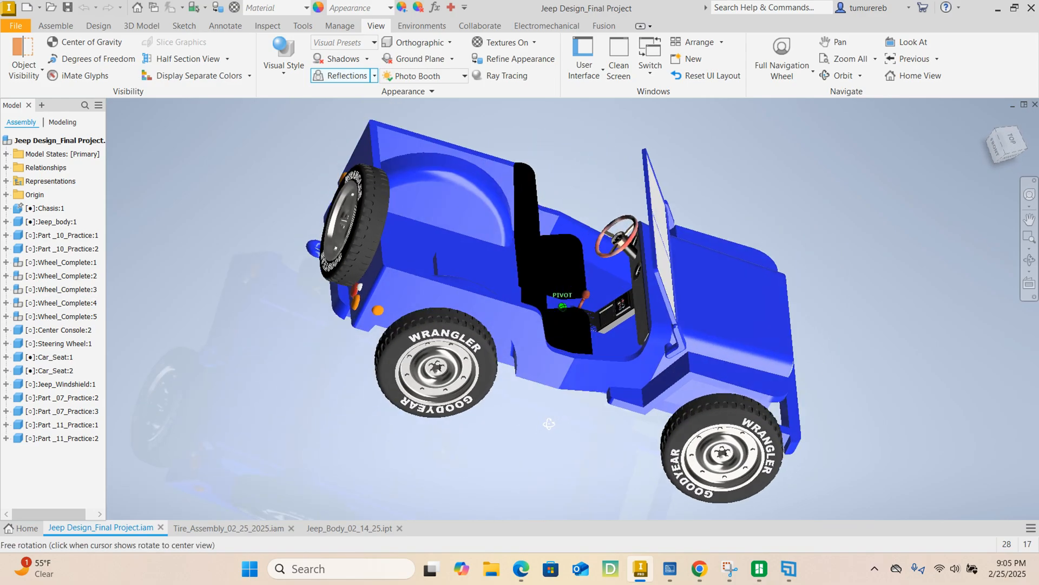
Examine the exterior of the finished Jeep assembly from the rear, both sides, the front and above.
left_click_drag(458, 418, 521, 371)
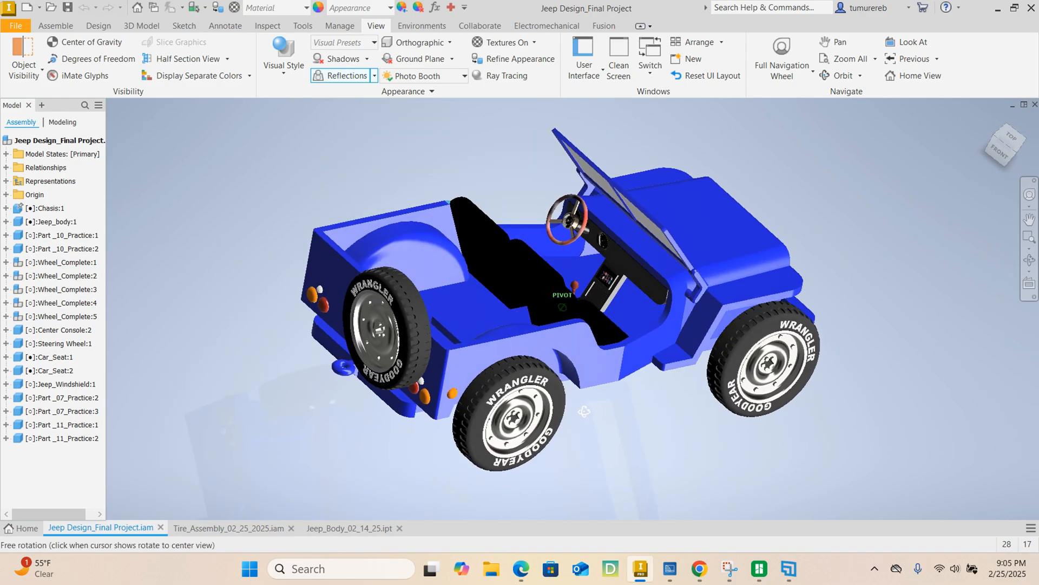
key("Escape")
middle_click_drag(635, 421, 544, 431, "shift")
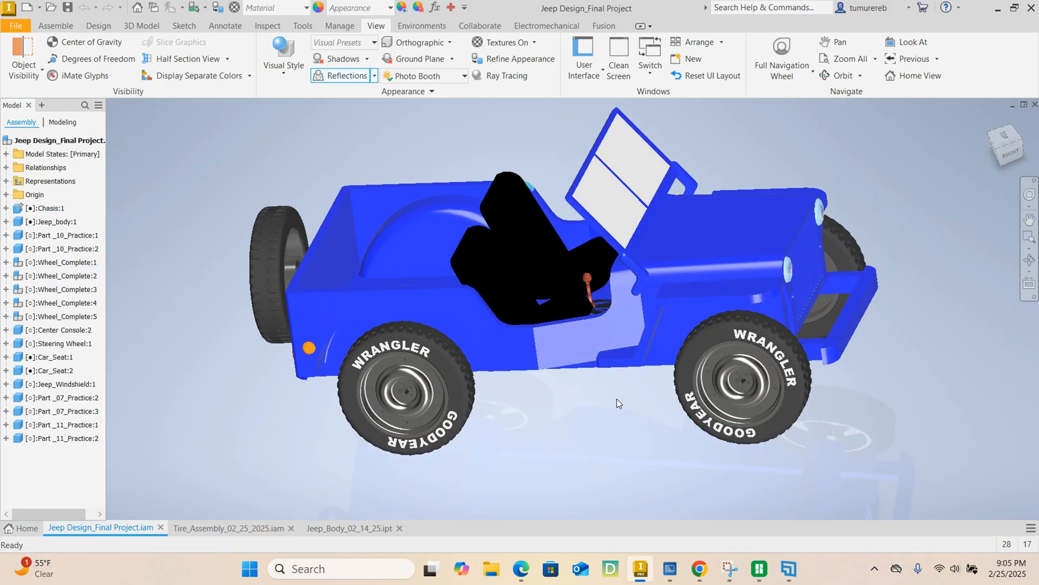
middle_click_drag(682, 406, 514, 381, "shift")
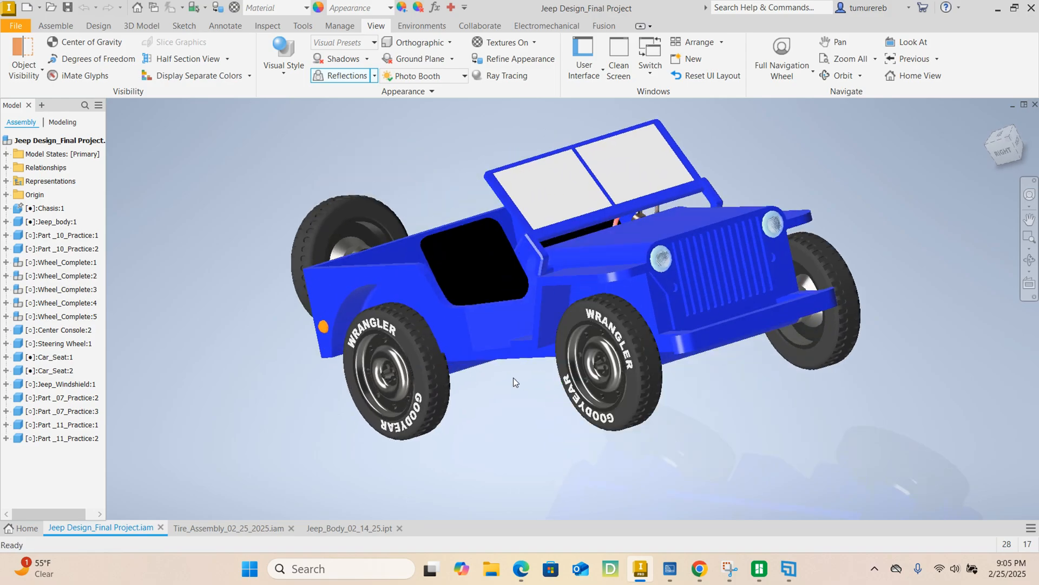
key("F5")
scroll(411, 317, "up", 5)
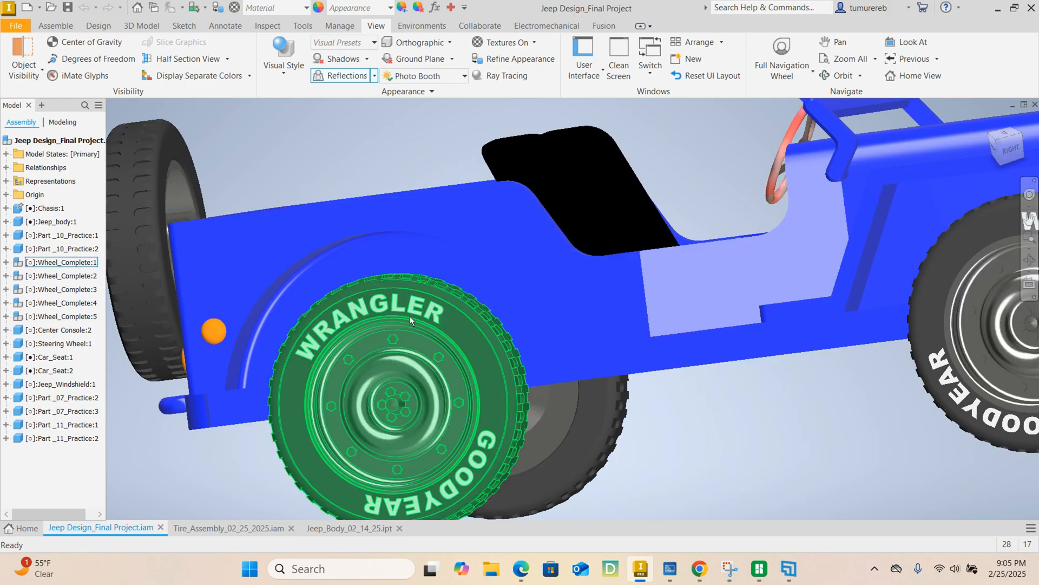
scroll(410, 316, "down", 5)
middle_click_drag(512, 381, 634, 398, "shift")
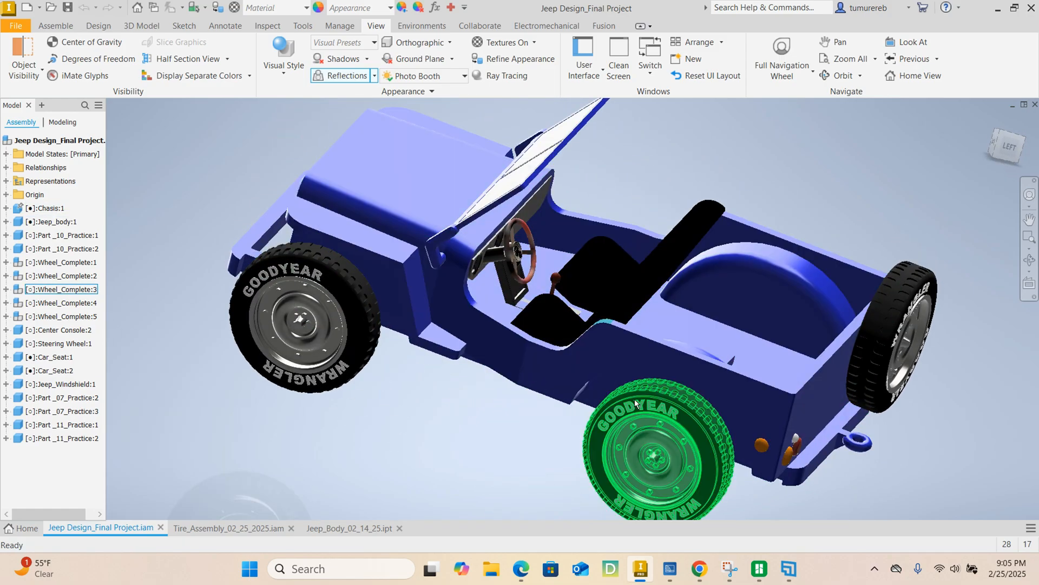
middle_click_drag(613, 347, 598, 371, "shift")
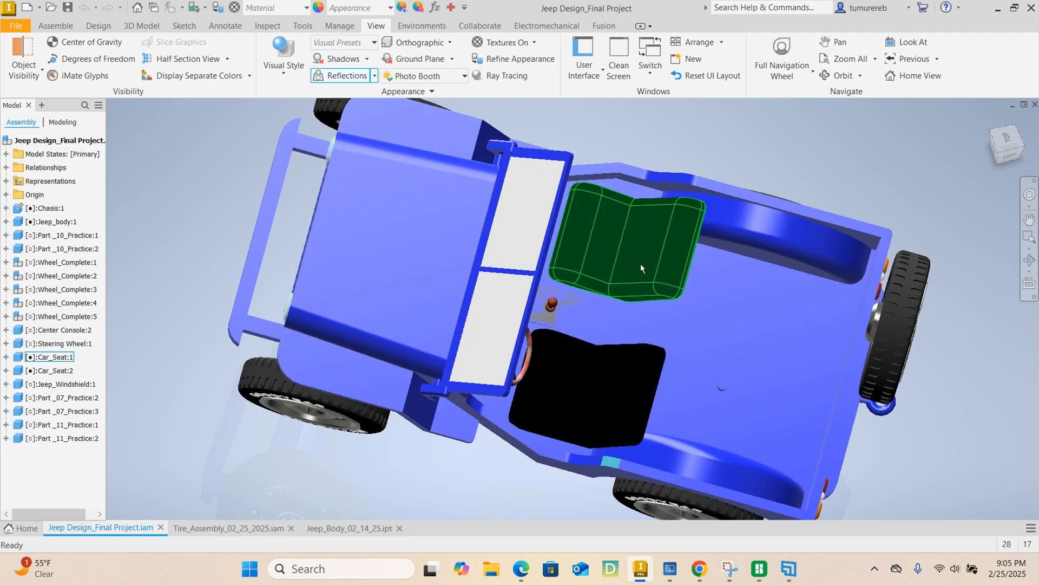
Inspect the Jeep's steering wheel, dashboard and center console up close, and check the whole assembly again.
middle_click_drag(641, 263, 493, 316, "shift")
scroll(520, 303, "up", 6)
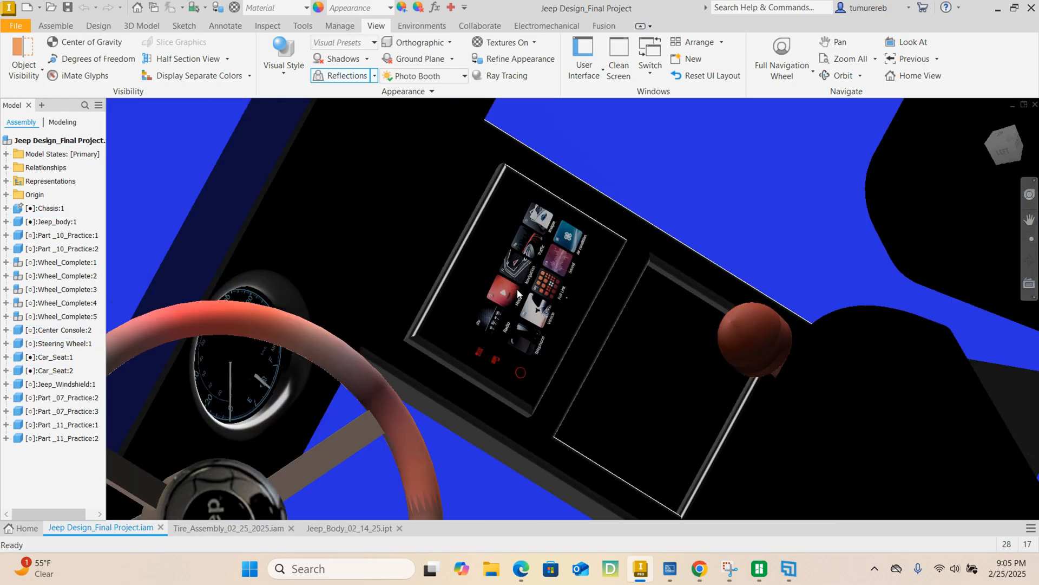
scroll(466, 357, "down", 5)
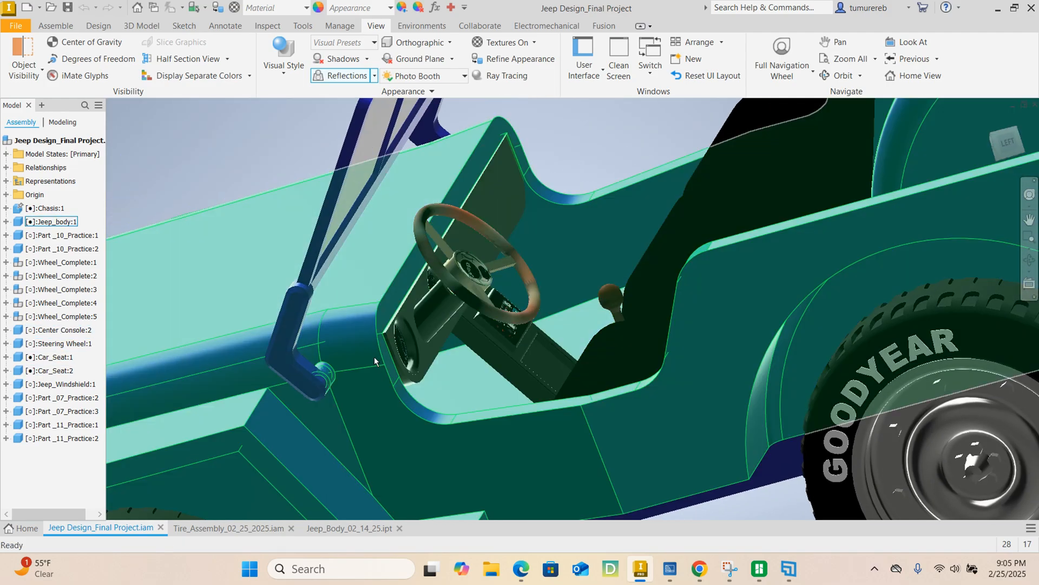
middle_click_drag(375, 356, 519, 336, "shift")
scroll(563, 305, "down", 3)
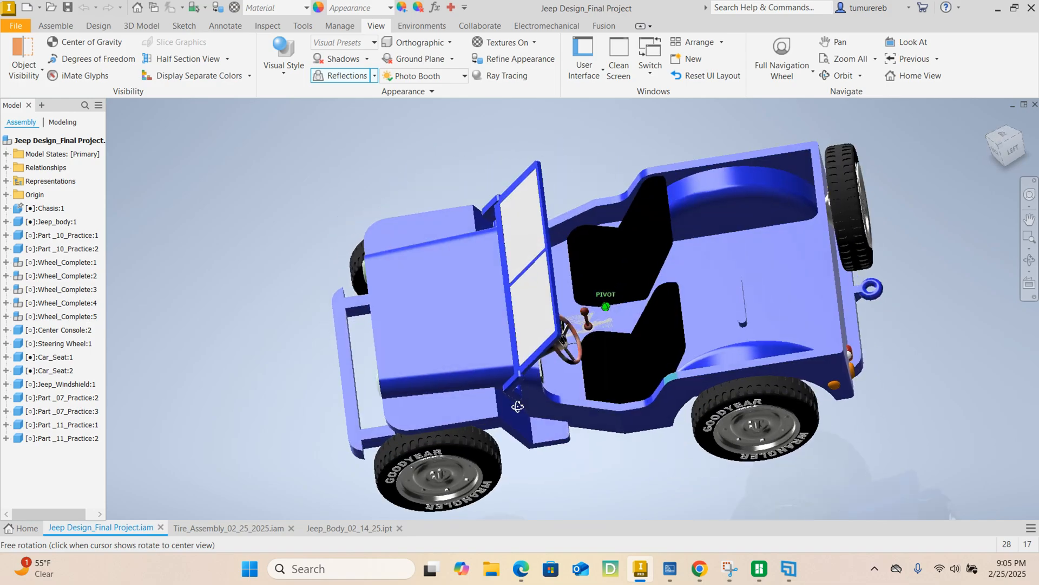
scroll(518, 330, "up", 5)
scroll(517, 326, "down", 6)
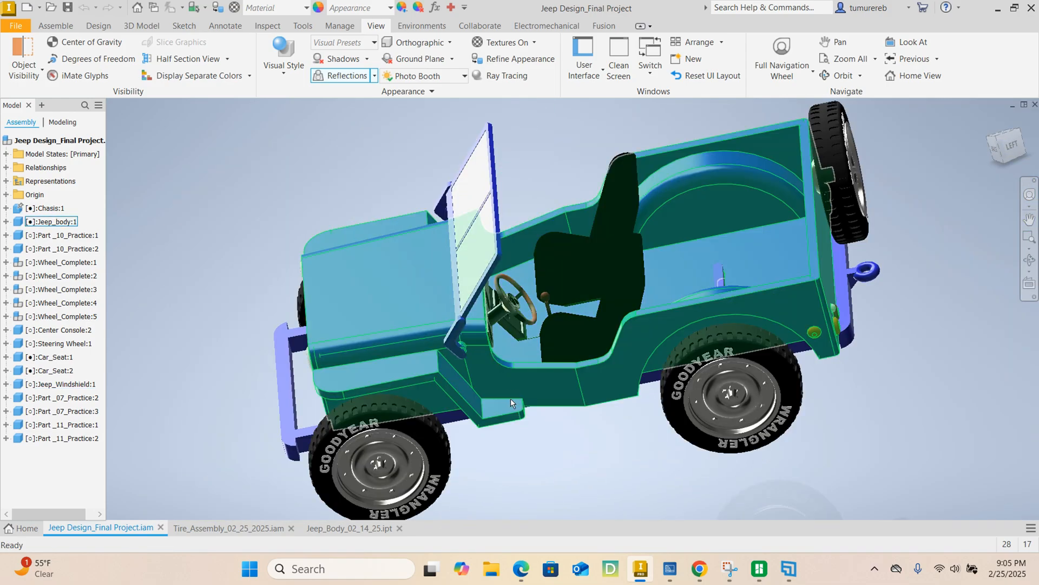
middle_click_drag(511, 398, 207, 518, "shift")
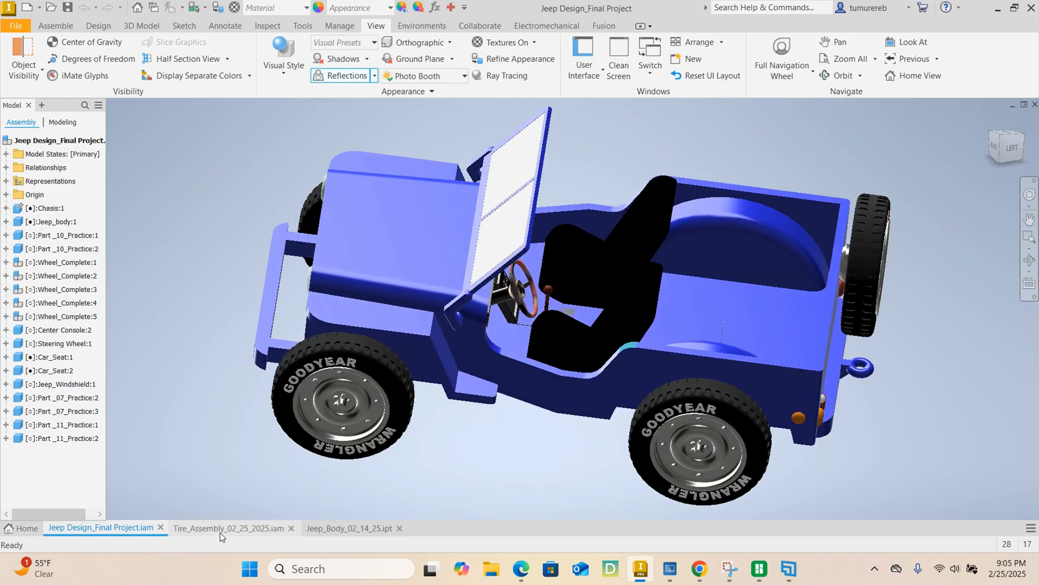
Look at the Tire_Assembly_02_25_2025 assembly and examine the Jeep_Body_02_14_25 part from both sides.
left_click(219, 529)
middle_click_drag(304, 442, 385, 534, "shift")
left_click(349, 528)
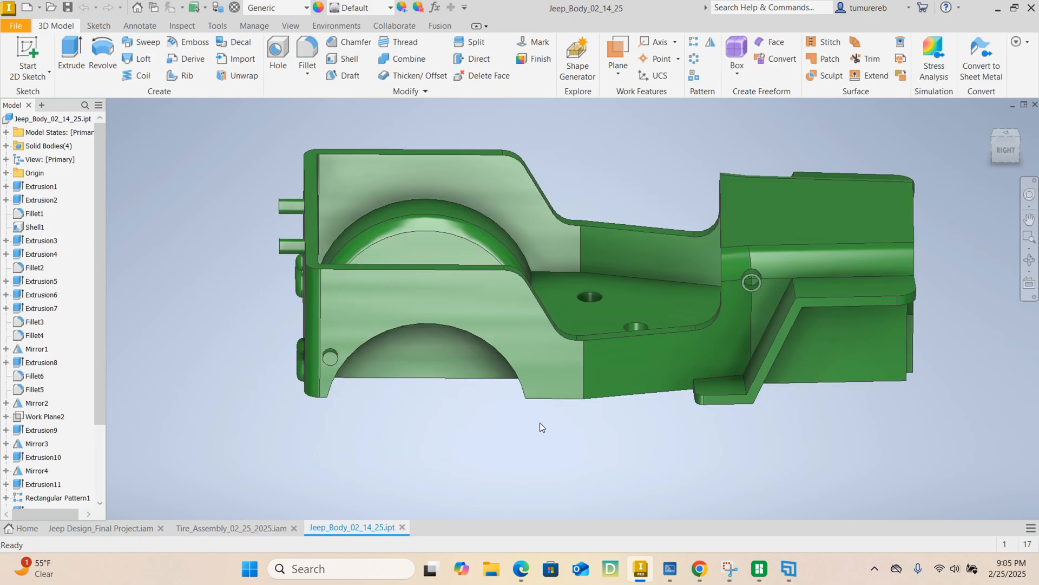
middle_click_drag(540, 422, 231, 456, "shift")
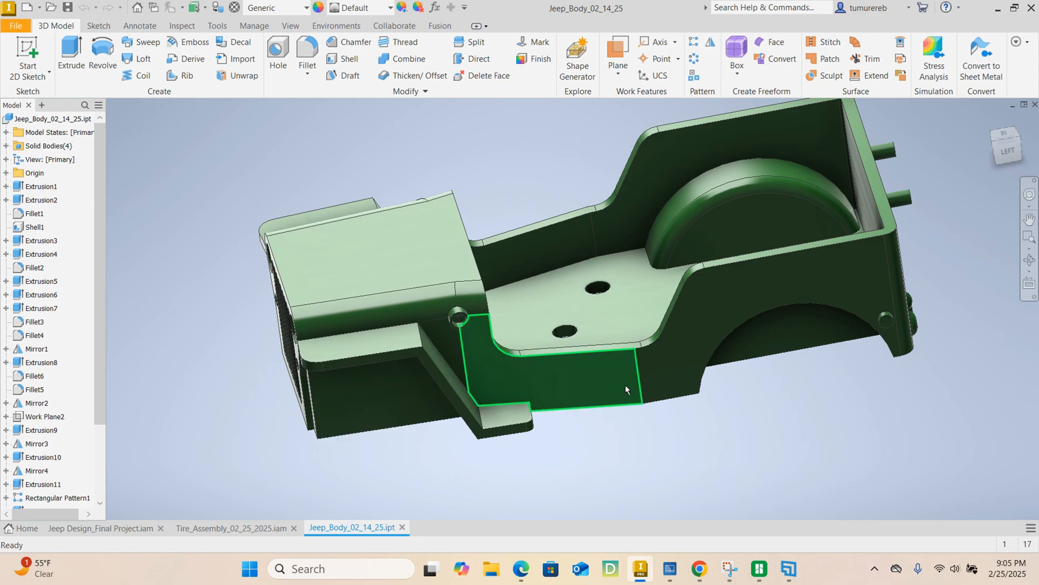
mouse_move(626, 389)
middle_mouse_down("shift")
mouse_move(634, 355)
mouse_move(390, 421)
mouse_move(572, 386)
mouse_move(339, 445)
mouse_move(521, 413)
middle_mouse_up("shift")
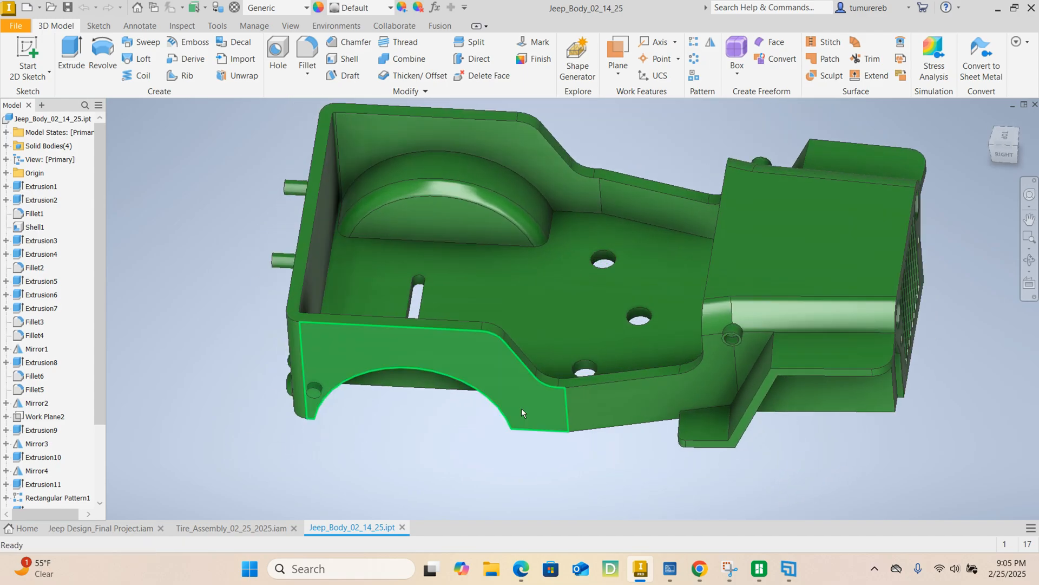
Return to the Jeep Design_Final Project assembly and view it from its left side.
left_click(125, 527)
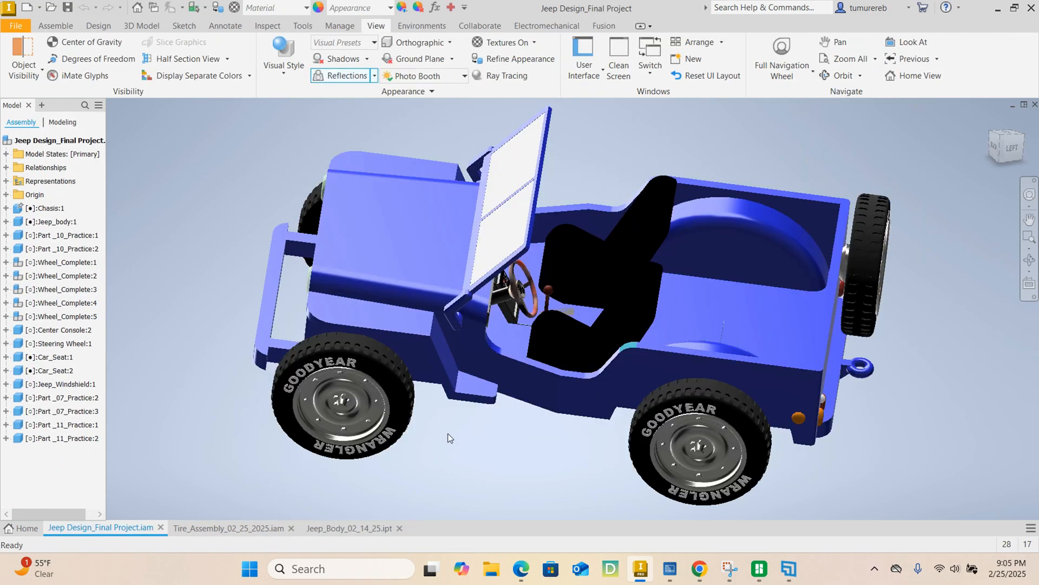
middle_click_drag(447, 433, 480, 434, "shift")
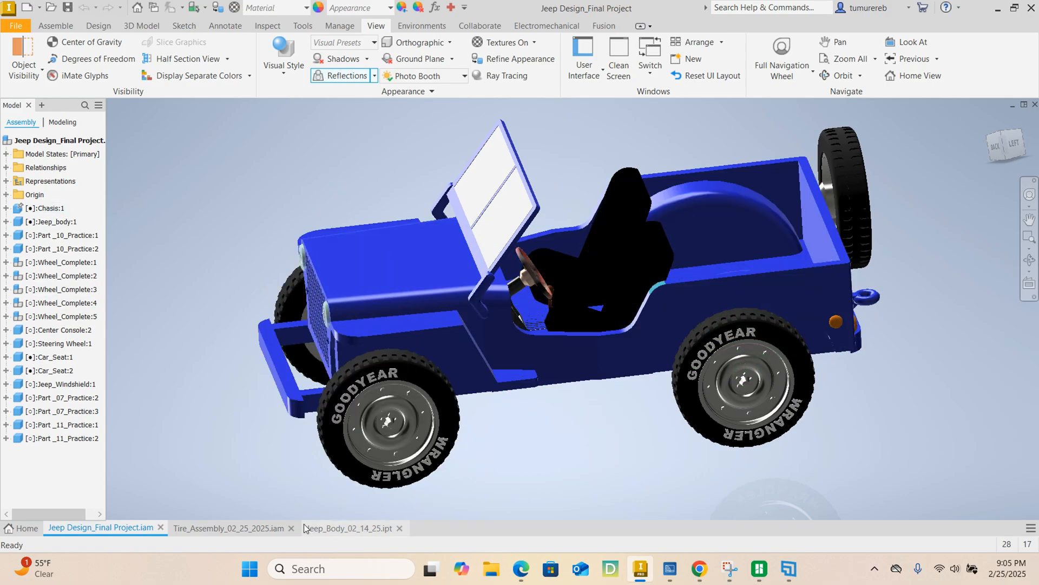
mouse_move(616, 294)
middle_mouse_down("shift")
mouse_move(539, 366)
mouse_move(458, 325)
middle_mouse_up("shift")
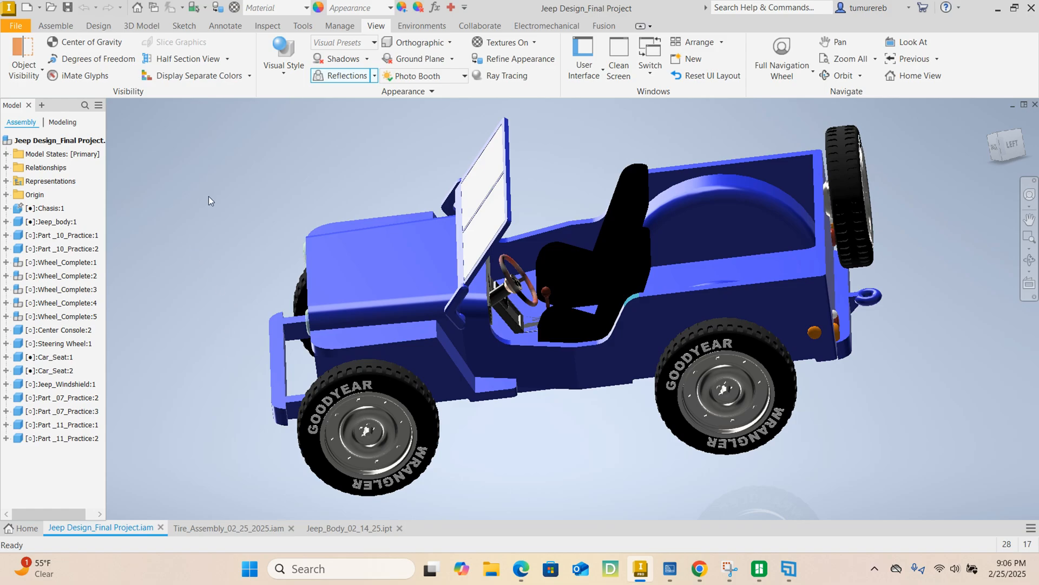
Create a new part from the metric Standard (mm).ipt template.
left_click(15, 26)
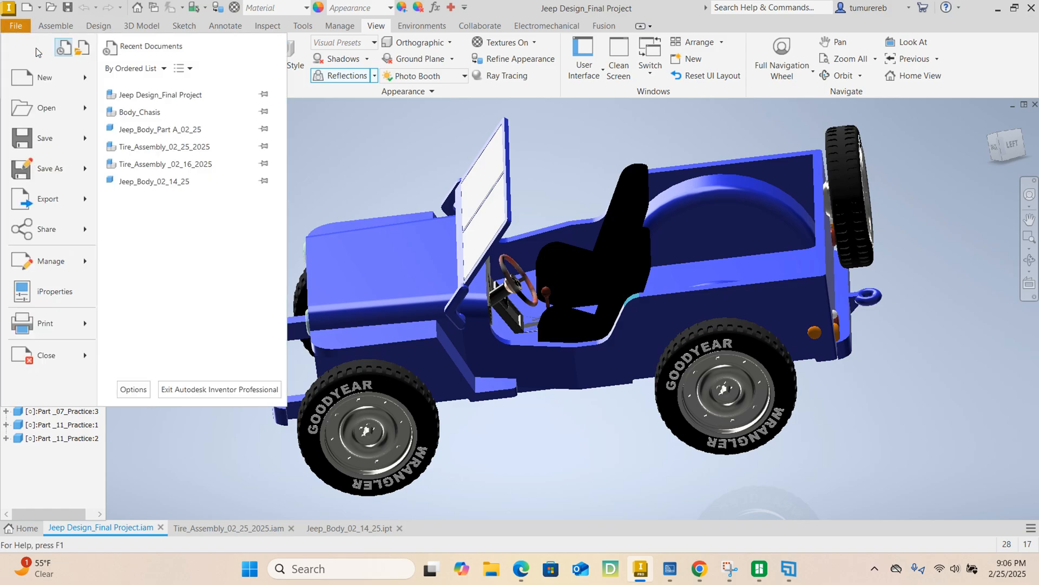
left_click(33, 77)
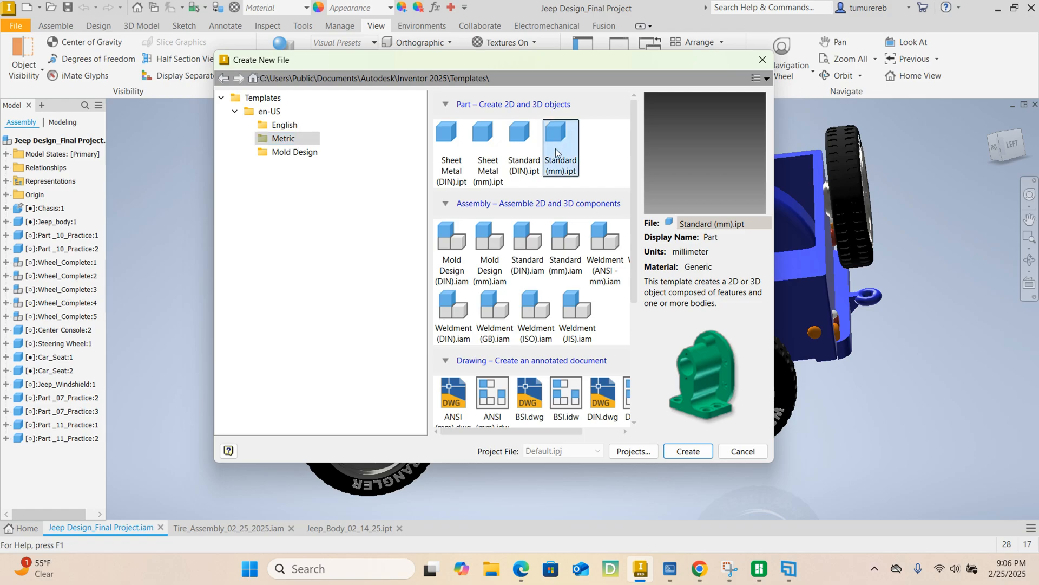
left_click(687, 452)
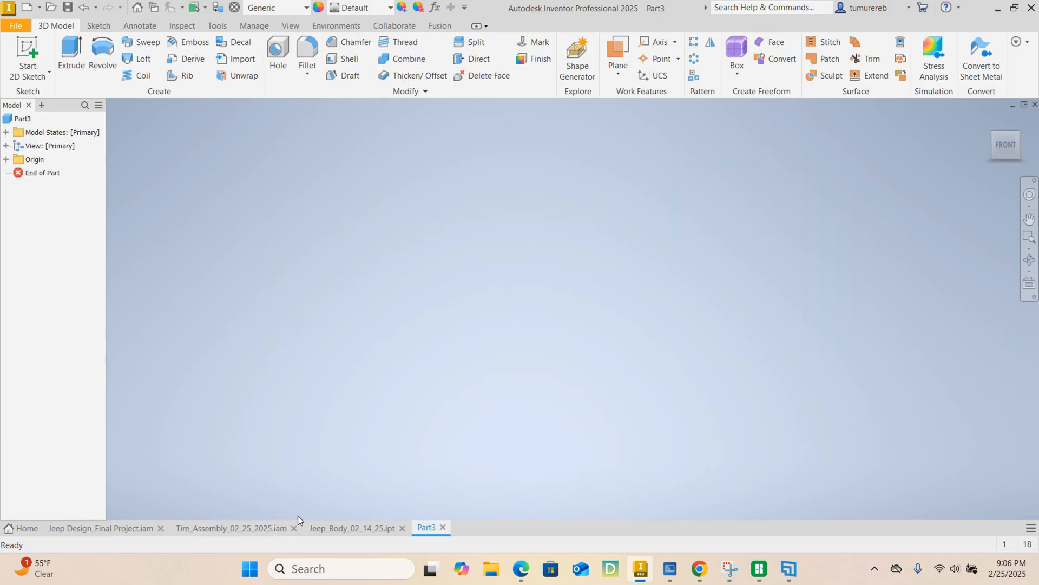
Review the Jeep_Body_02_14_25 part's feature history, from the first extrusion to the last mirror, alongside its geometry.
left_click(346, 531)
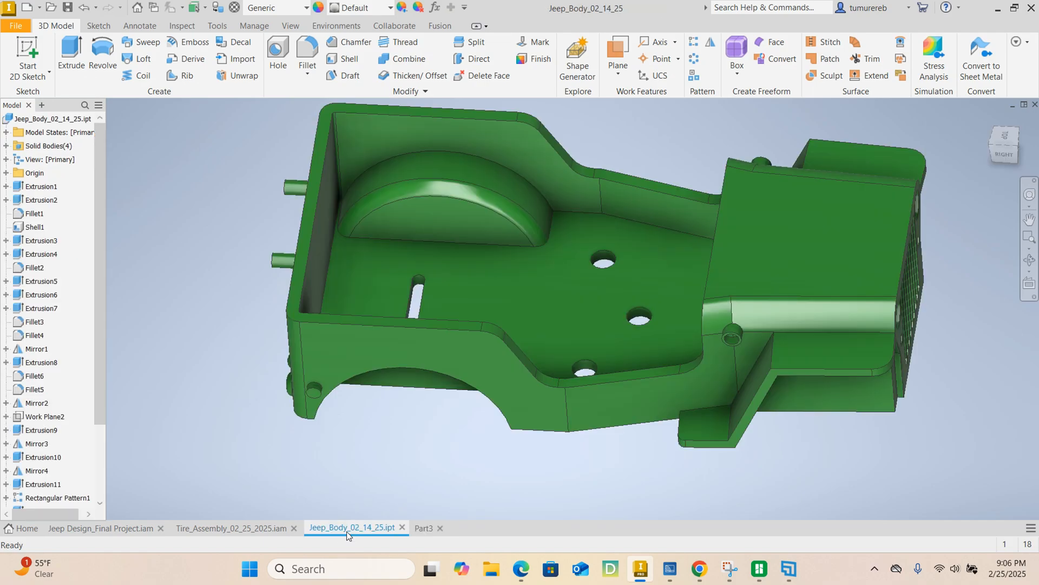
middle_click_drag(615, 382, 678, 376, "shift")
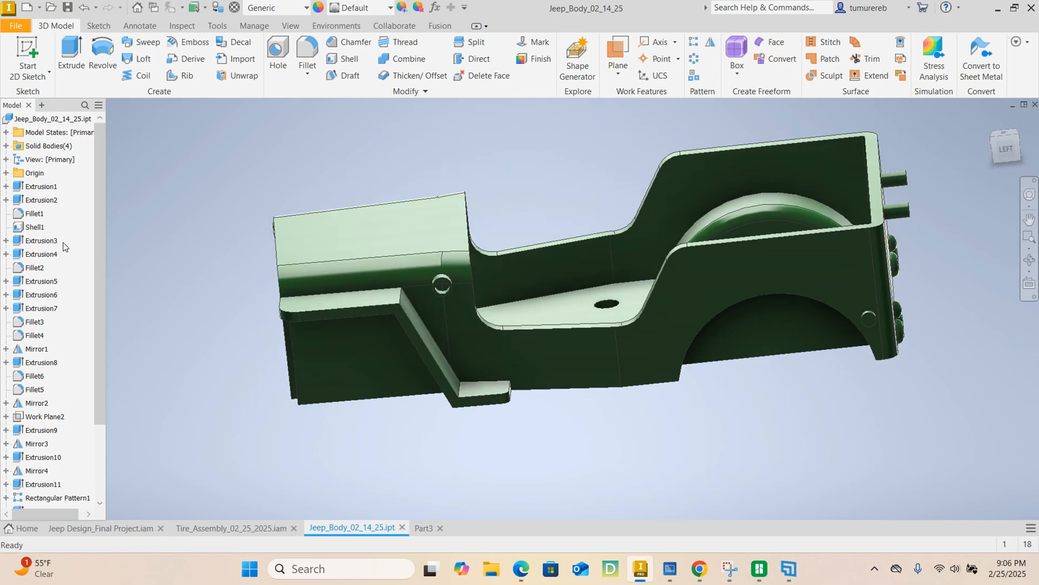
scroll(63, 242, "down", 3)
middle_click_drag(541, 325, 294, 290, "shift")
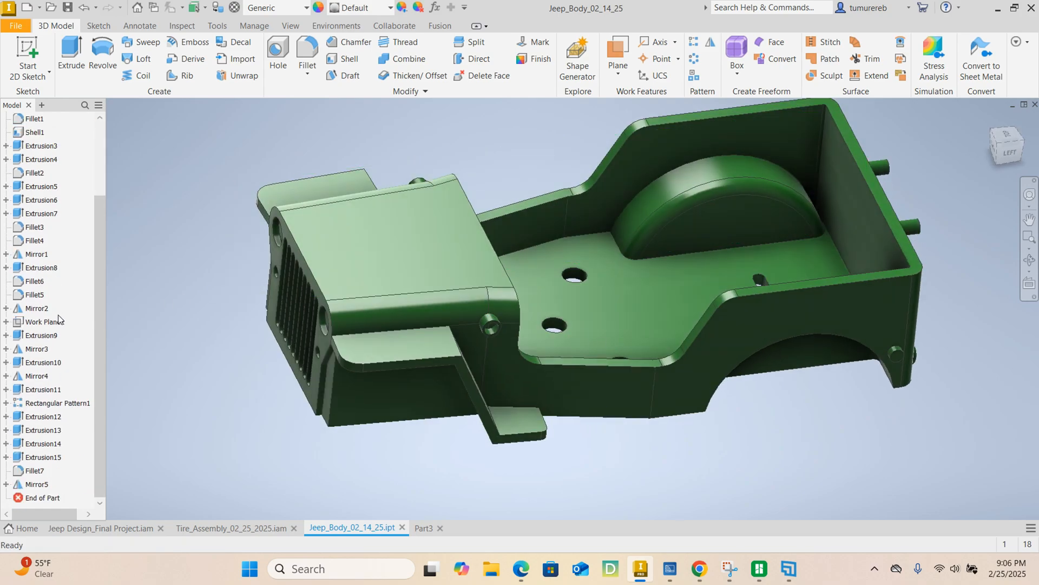
scroll(57, 322, "up", 3)
scroll(47, 202, "down", 3)
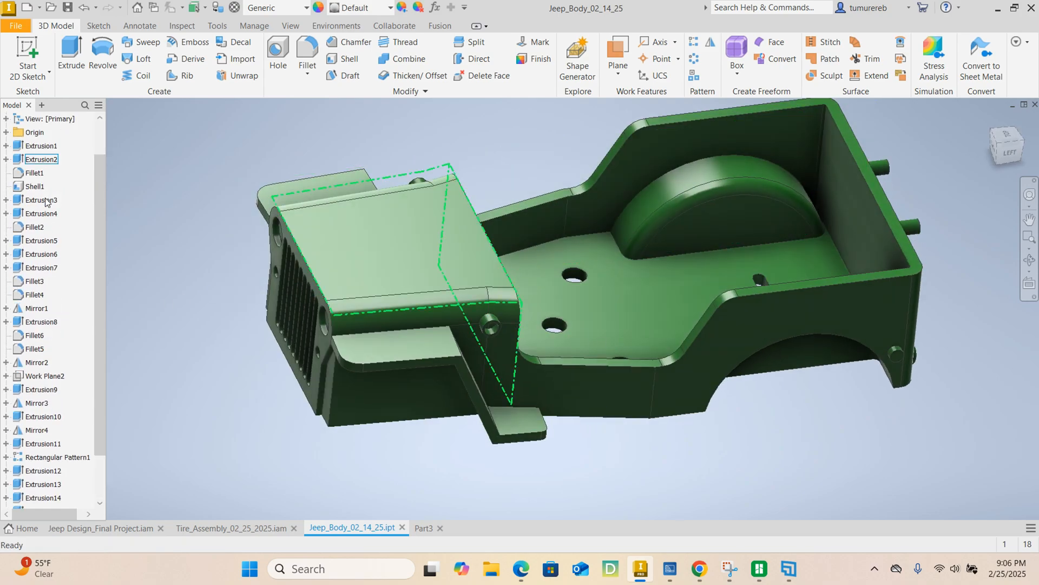
scroll(41, 206, "up", 2)
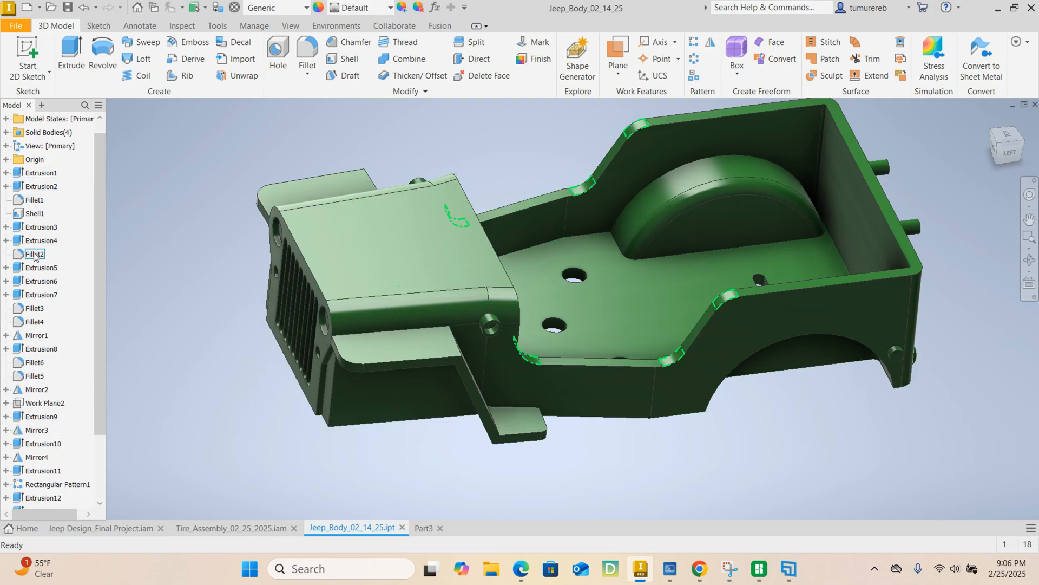
scroll(53, 378, "down", 1)
scroll(52, 379, "down", 1)
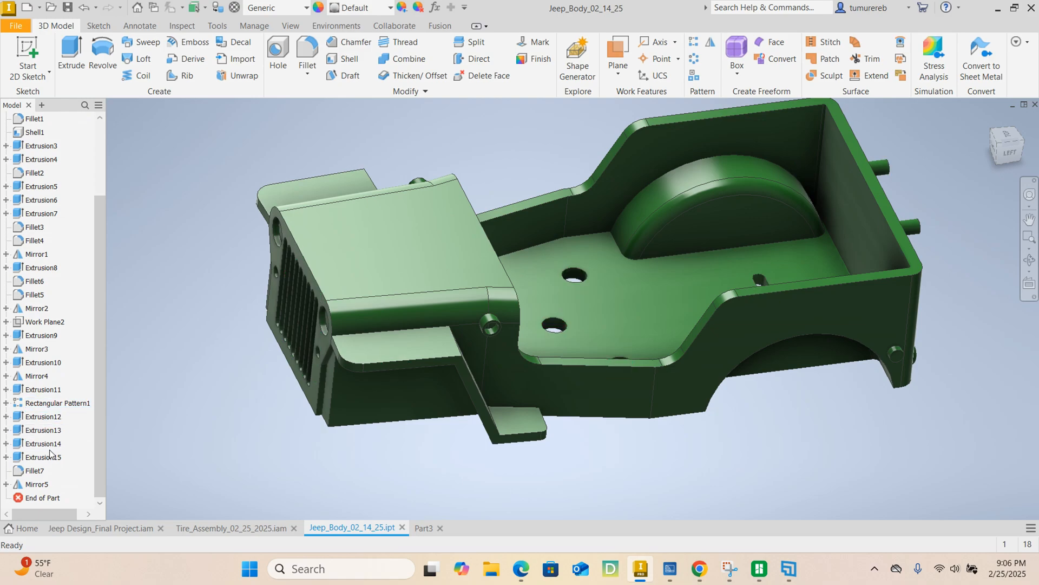
scroll(626, 426, "up", 3)
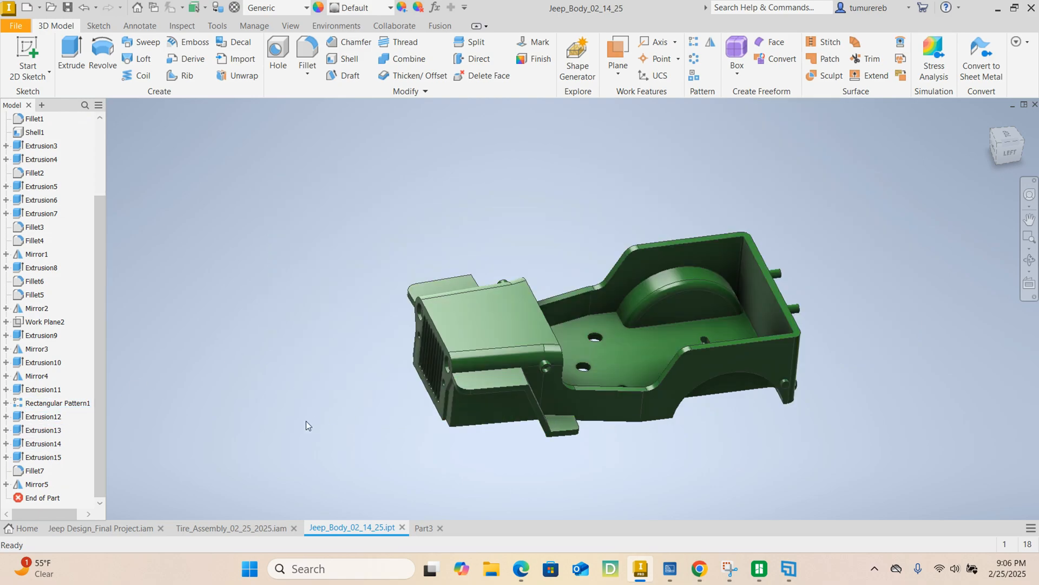
scroll(472, 377, "down", 3)
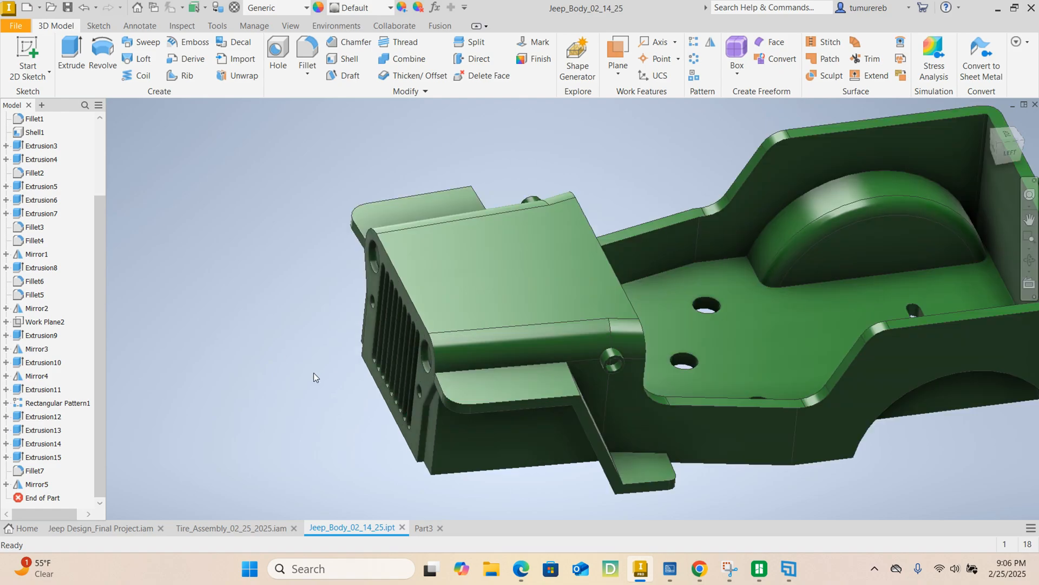
Start a 2D sketch on the horizontal origin plane of the new part, Part3.
left_click(422, 528)
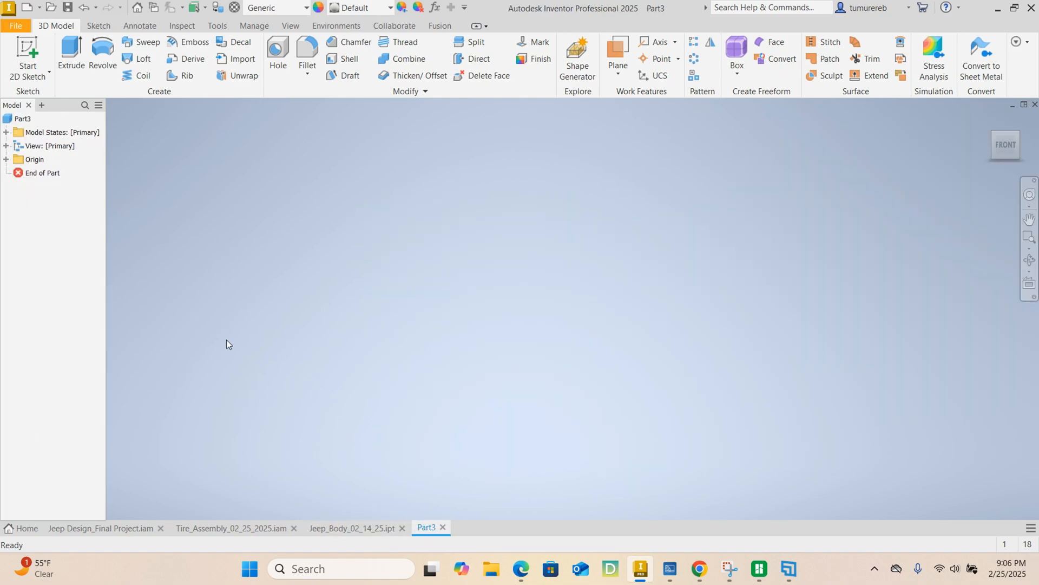
left_click(31, 54)
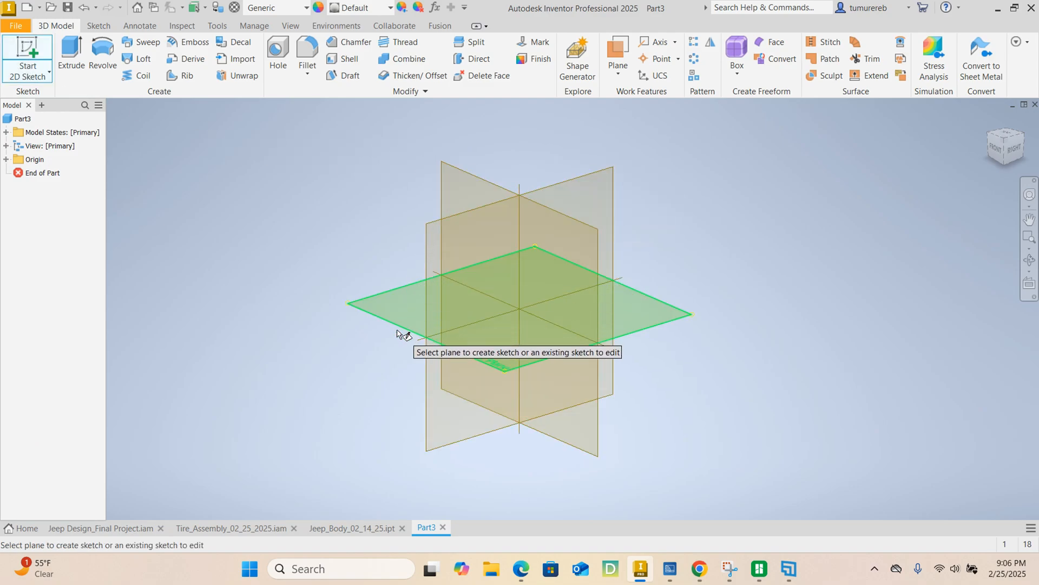
left_click(400, 305)
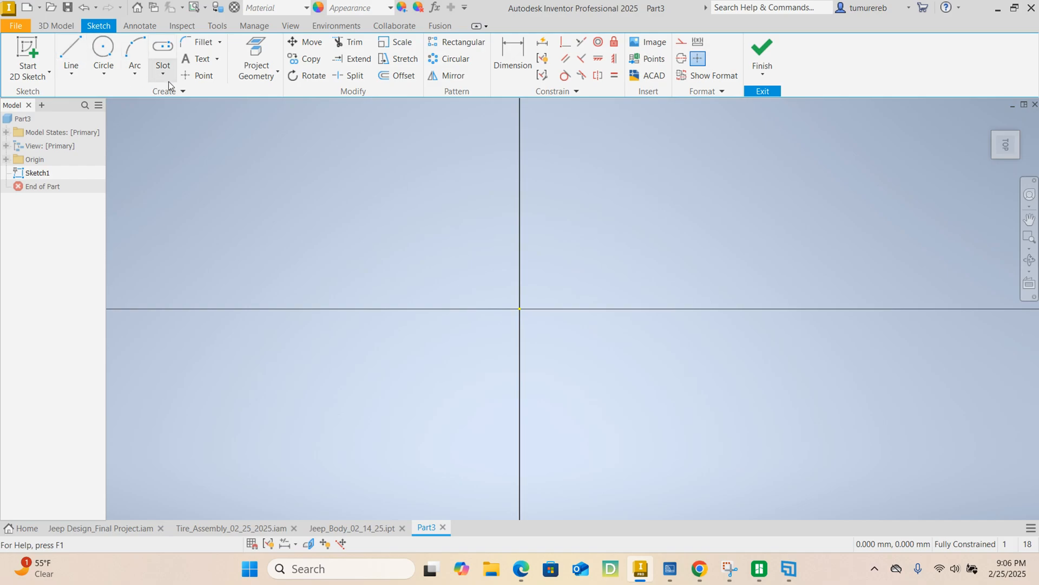
Draw a 240 mm baseline along the horizontal axis from the sketch origin toward the right.
left_click(167, 81)
left_click(184, 98)
left_click(76, 56)
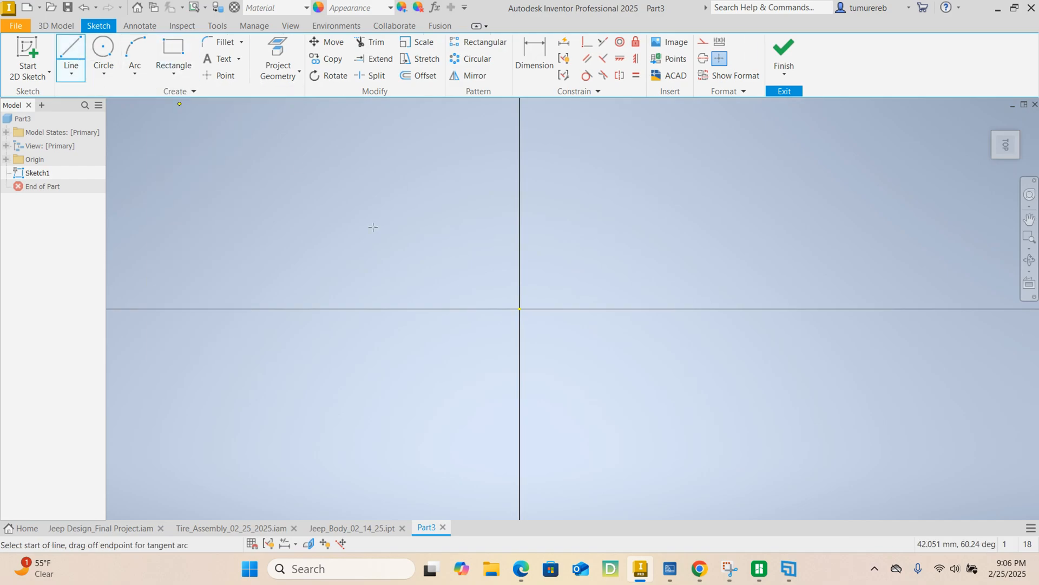
left_click(520, 309)
middle_click_drag(652, 297, 372, 271)
scroll(568, 295, "up", 3)
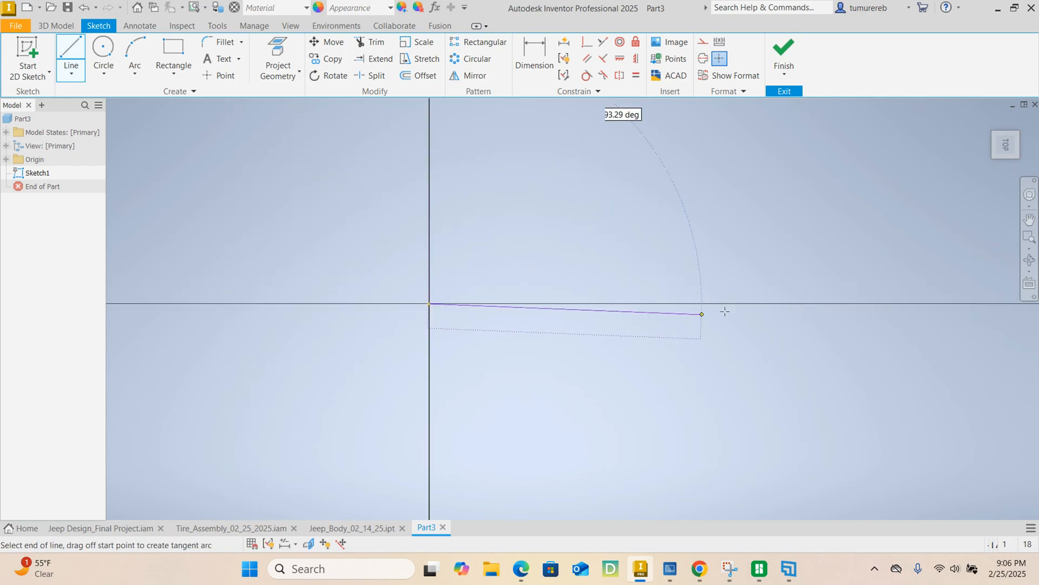
middle_click_drag(778, 317, 415, 297)
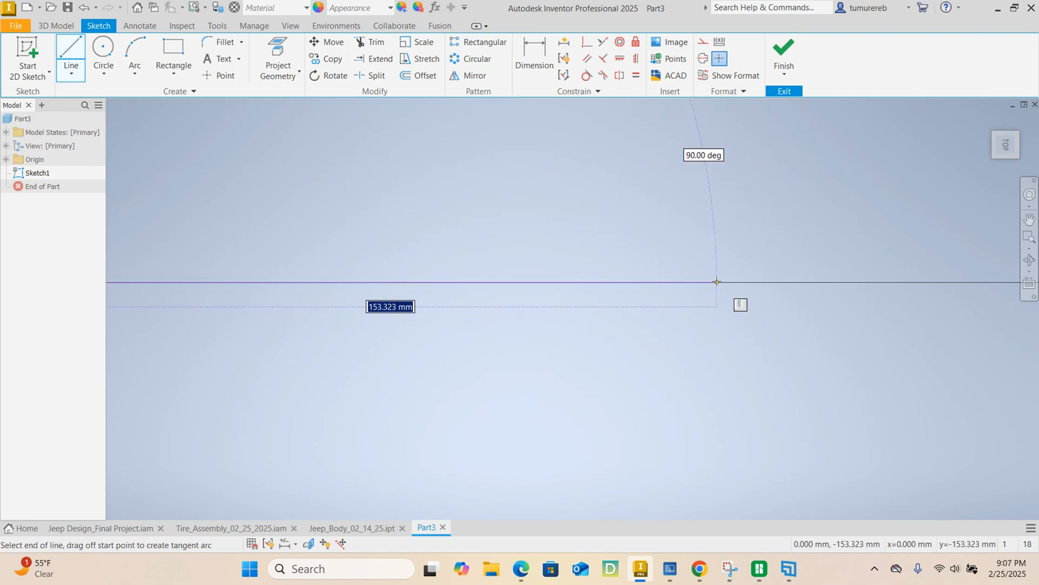
type("24")
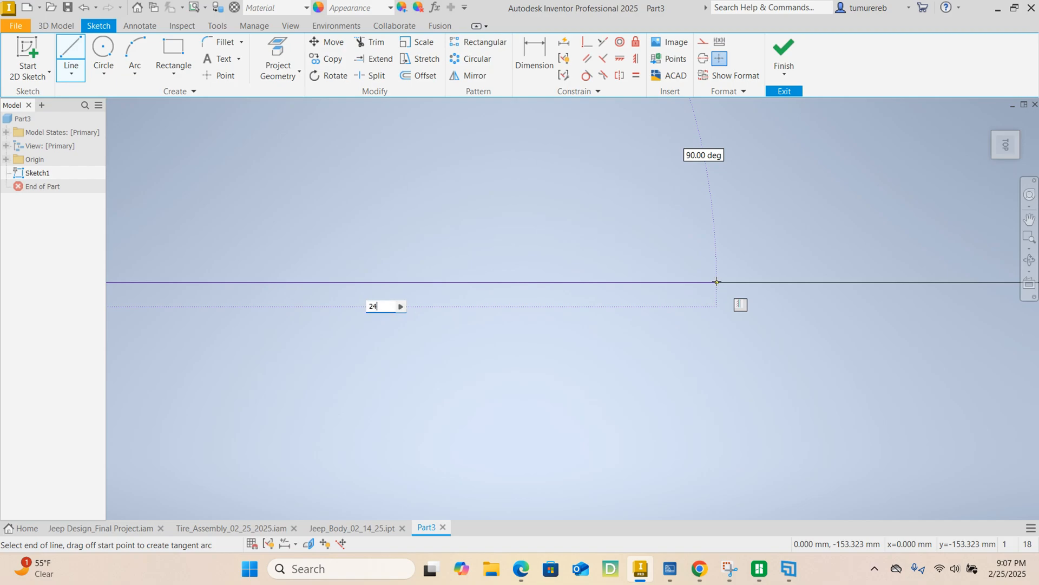
type("0")
key("Return")
scroll(711, 255, "up", 2)
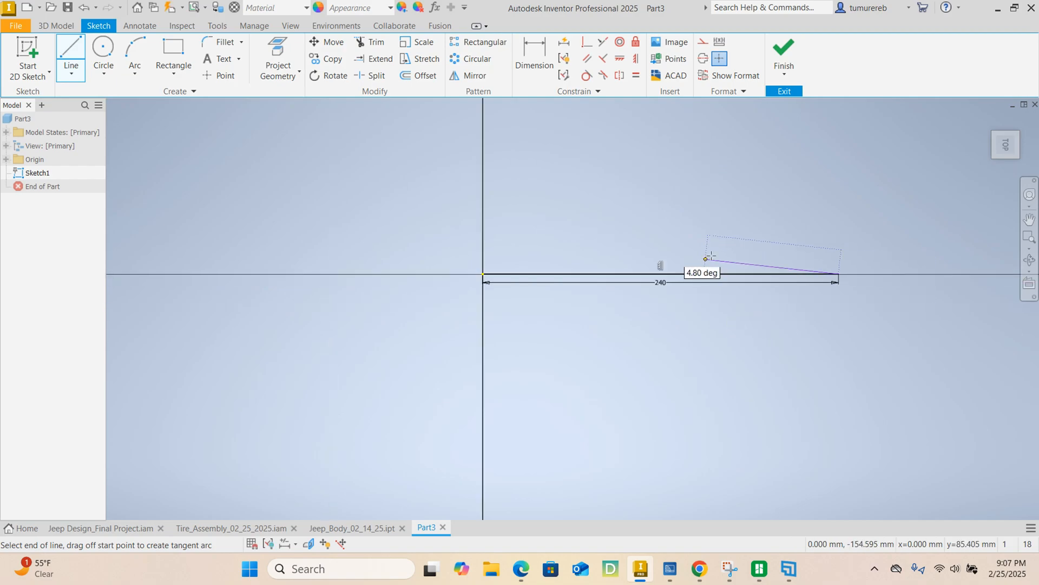
key("Escape")
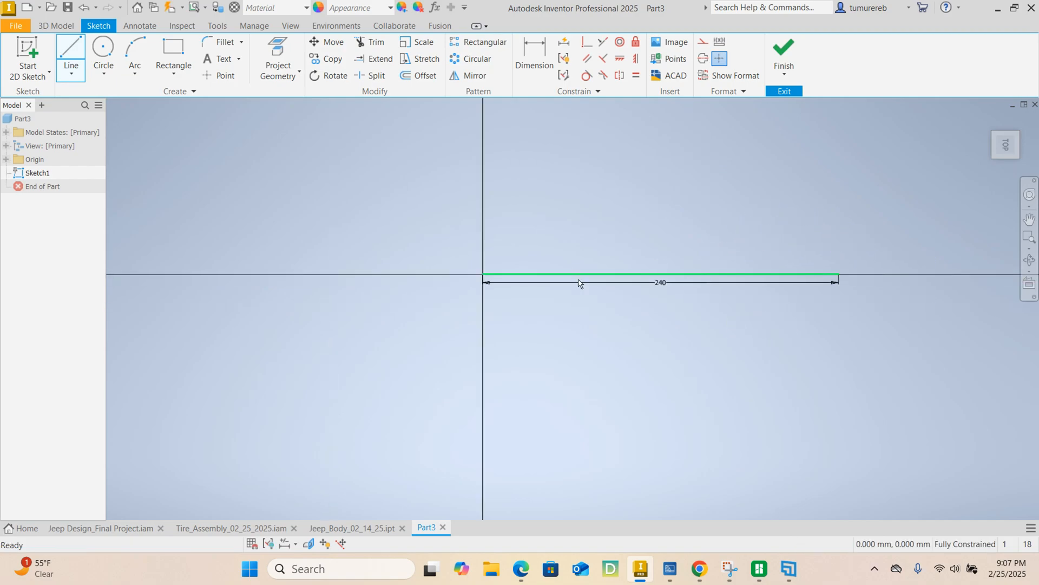
Draw a 60 mm vertical line upward from the origin at the left end of the baseline.
scroll(477, 267, "down", 3)
left_click(71, 54)
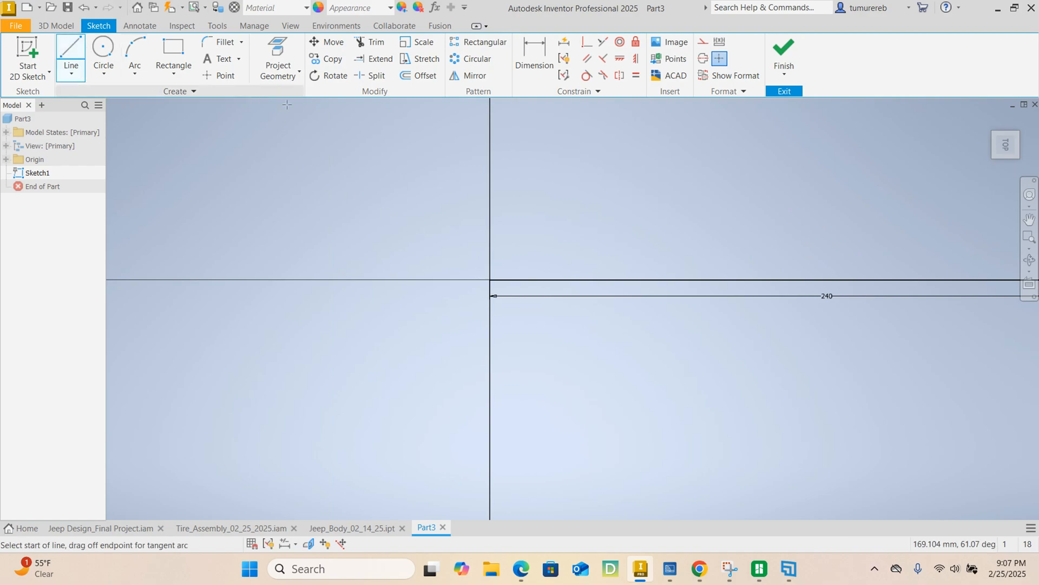
left_click(490, 280)
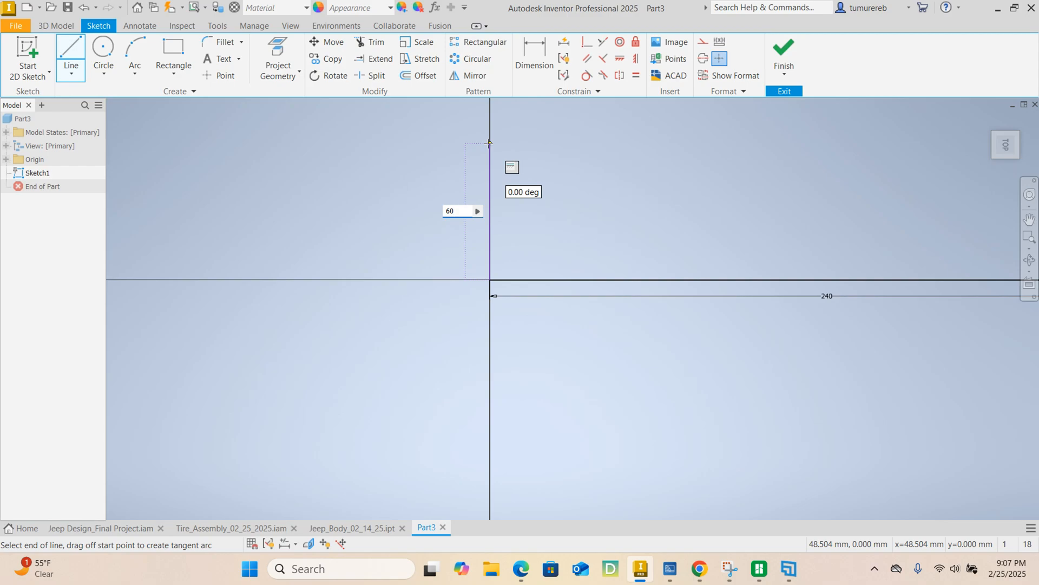
key("Return")
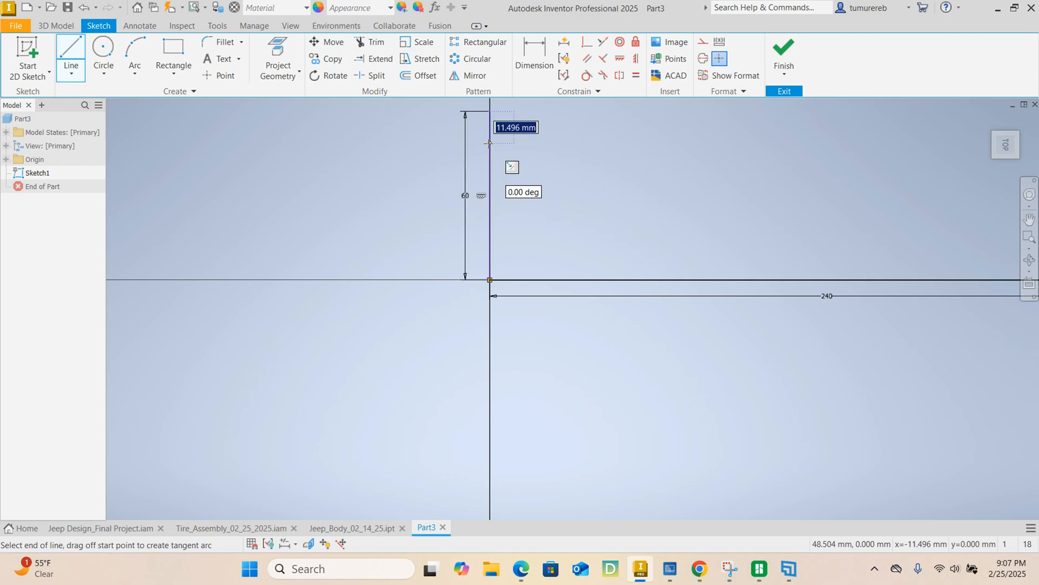
right_click(574, 136)
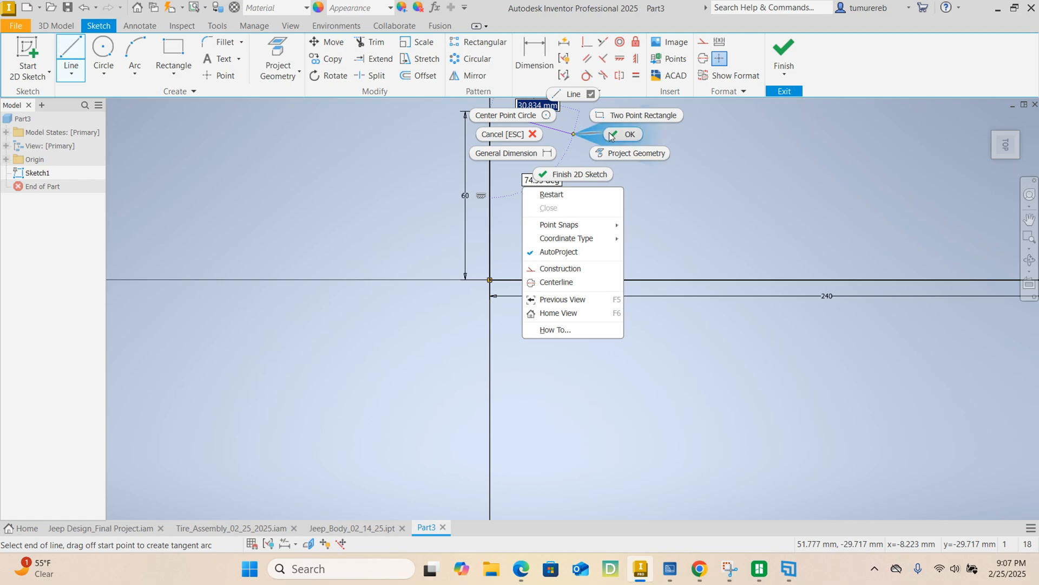
left_click(622, 133)
Draw a 110 mm horizontal line to the right from the upper end of the 60 mm vertical line.
middle_click_drag(514, 174, 434, 230)
middle_click_drag(509, 276, 439, 280)
left_click(71, 58)
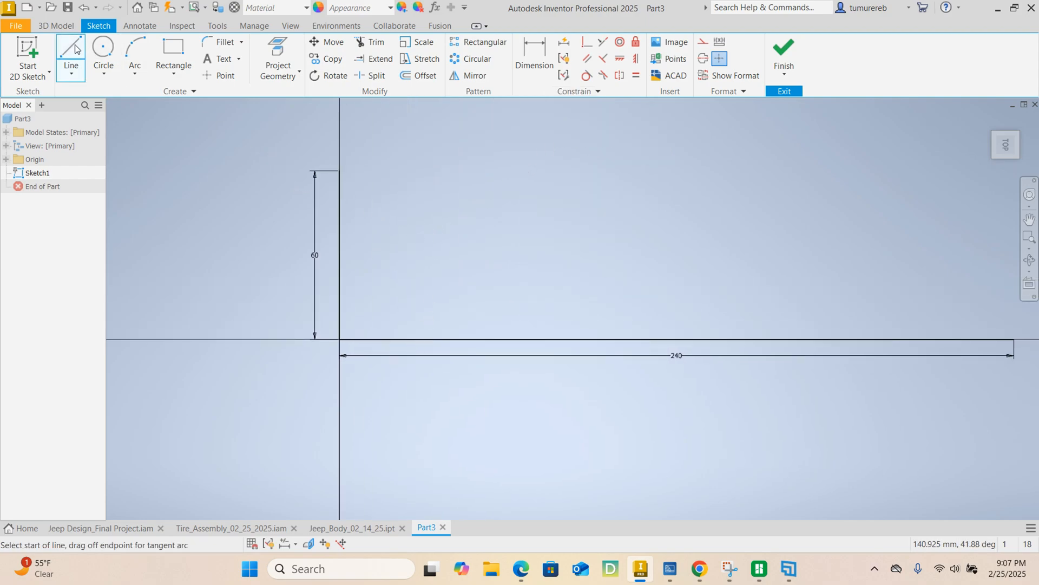
left_click(340, 171)
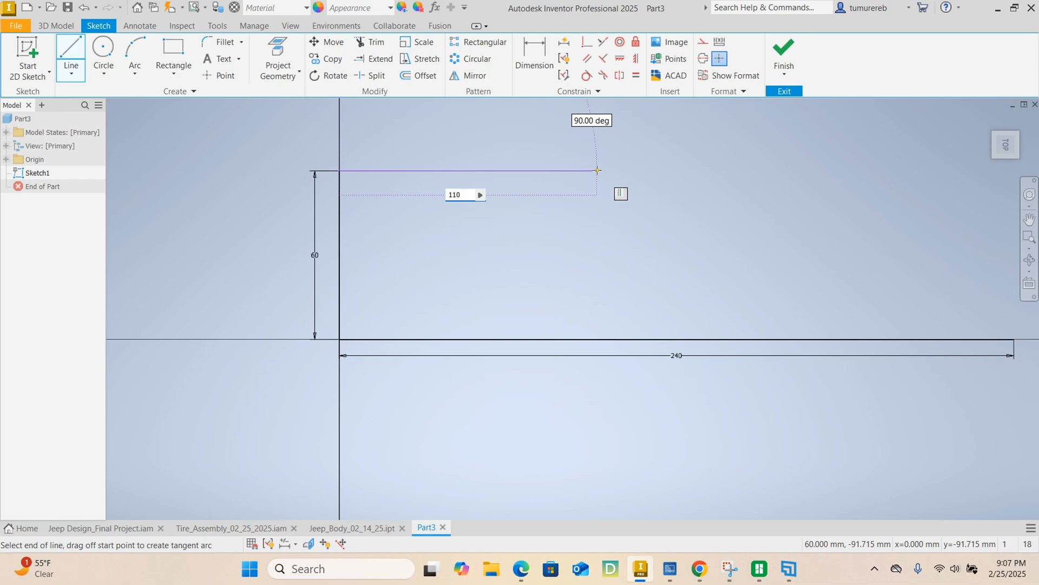
key("Return")
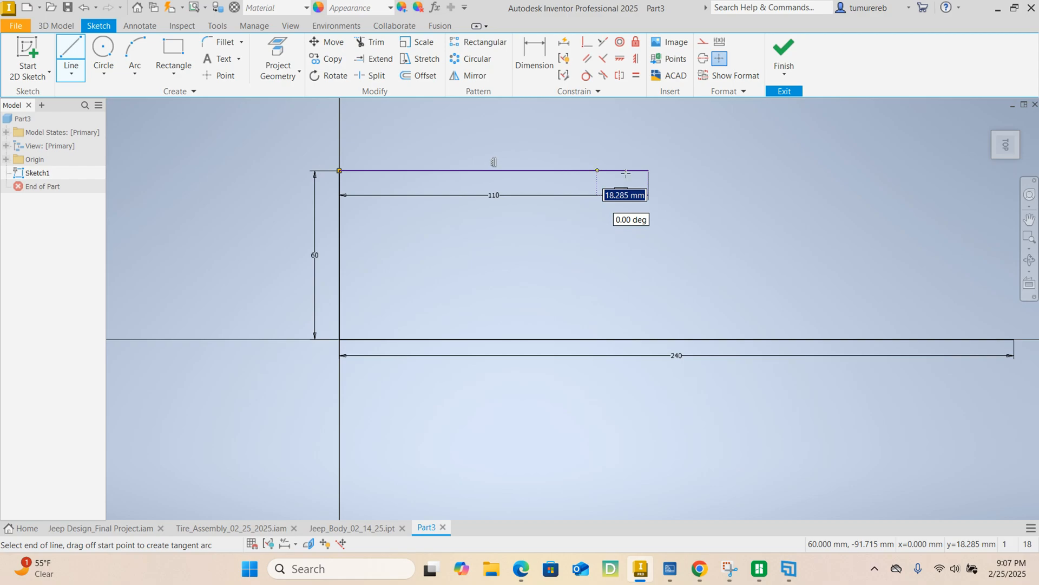
Close the profile with two descending sloped lines and a vertical line about 30 mm long down to the baseline's right end.
middle_click_drag(760, 209, 622, 246)
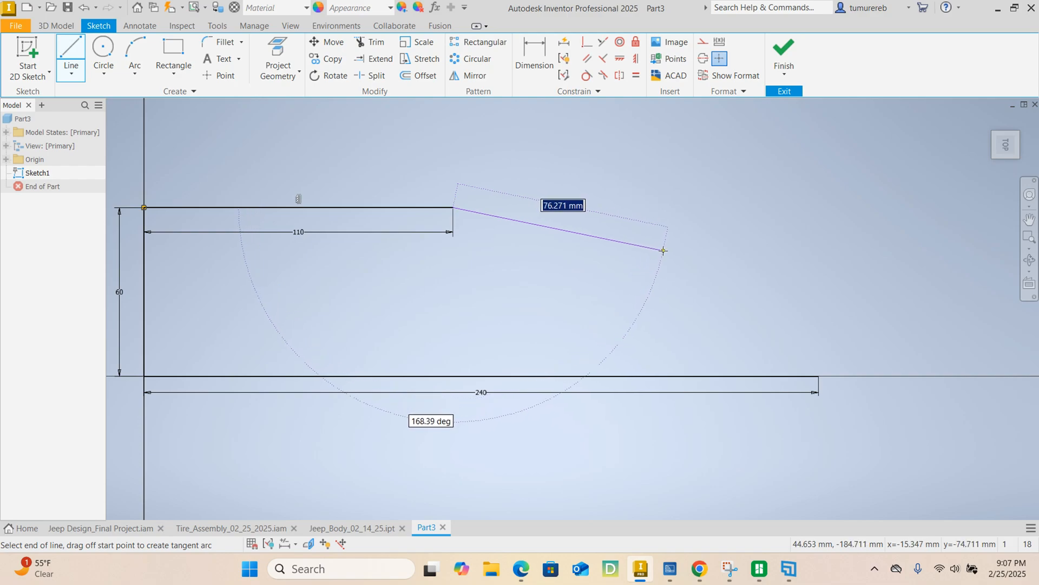
left_click(668, 243)
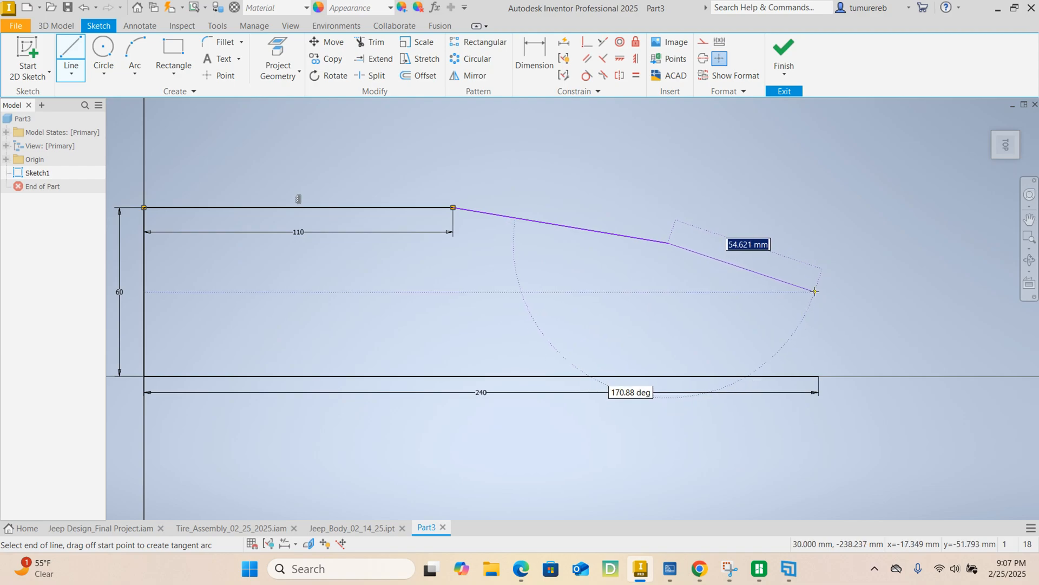
left_click(819, 291)
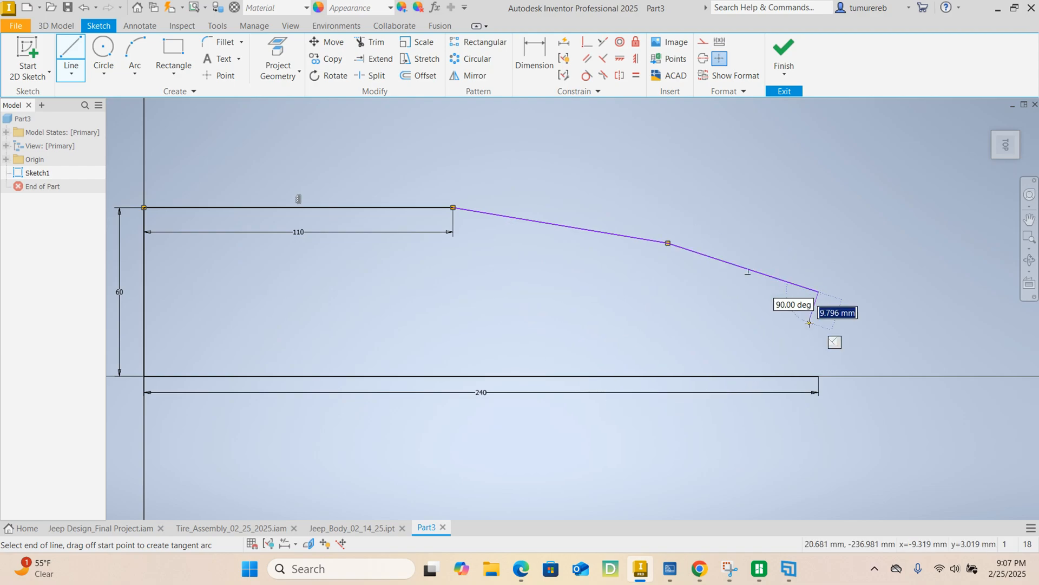
left_click(819, 376)
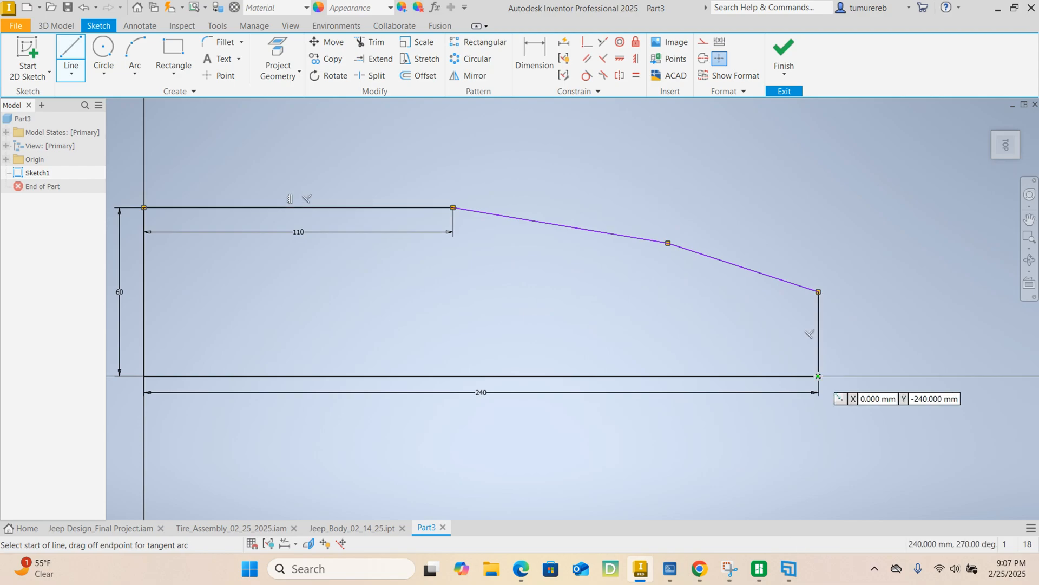
right_click(853, 295)
key("Escape")
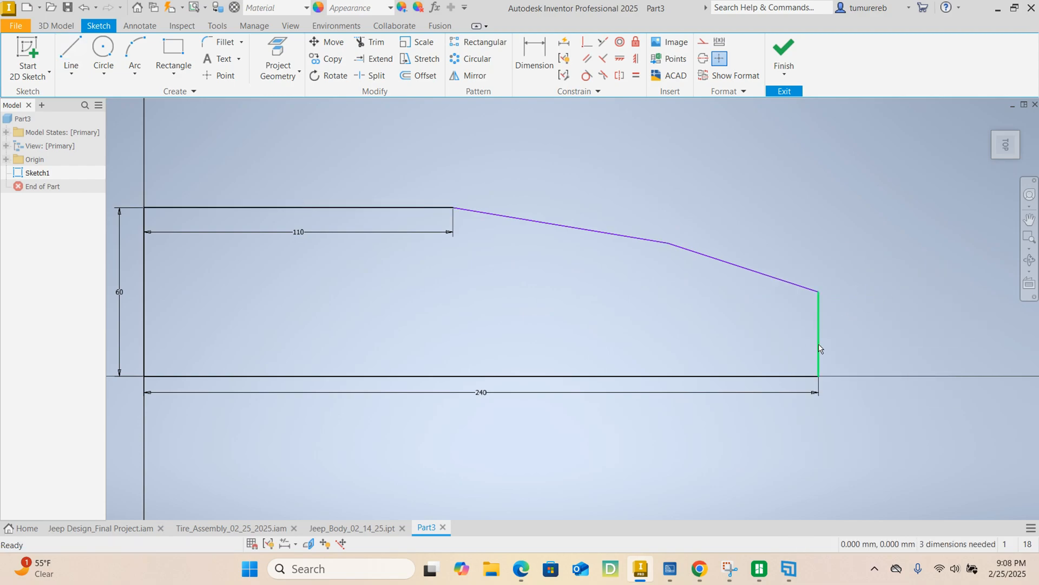
Dimension the height of the profile's right end and set it to 40 mm.
key("d")
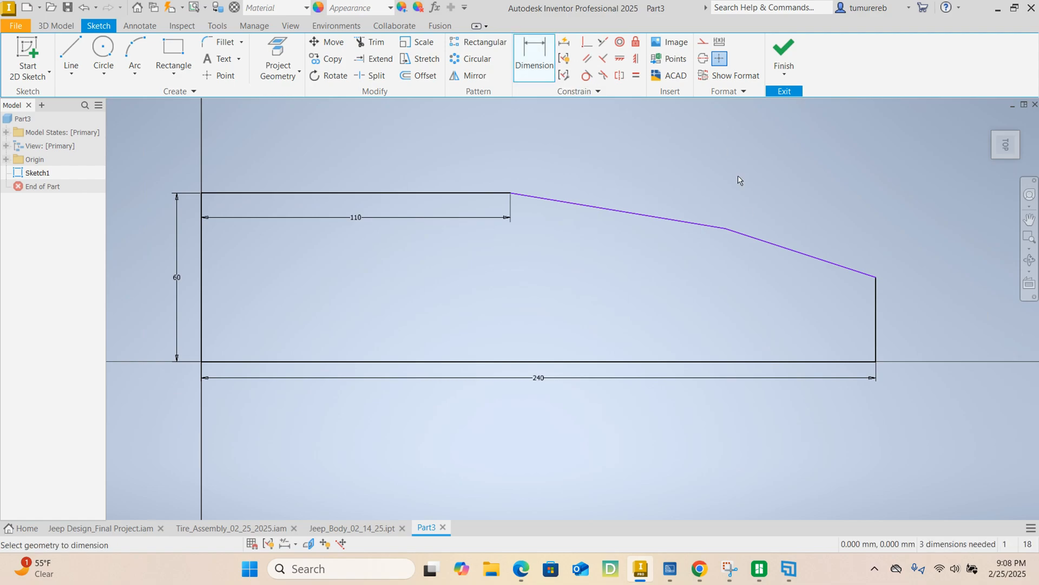
left_click(851, 361)
left_click(922, 324)
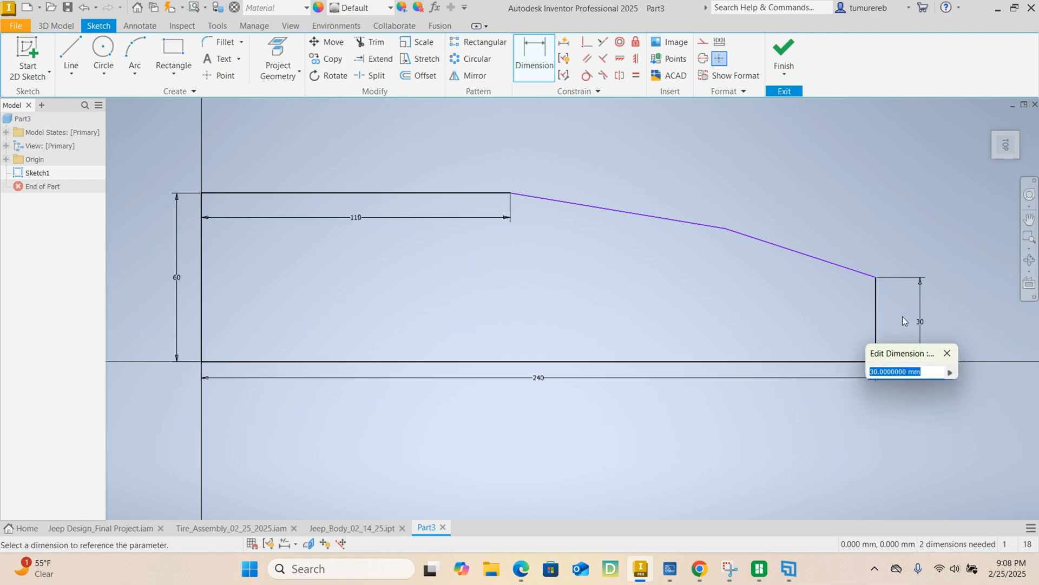
type("40")
key("Return")
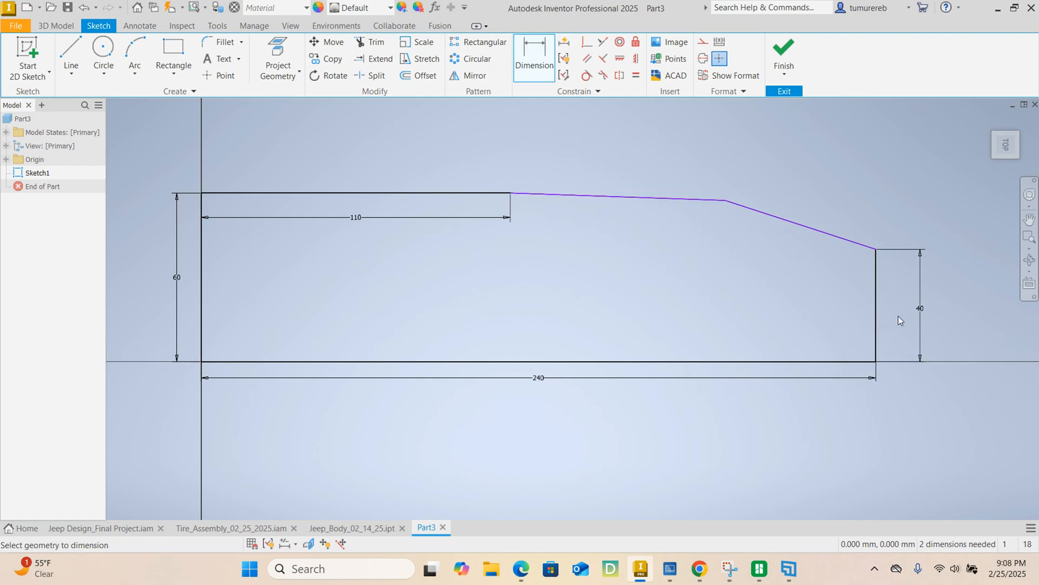
Dimension the bend between the two sloped lines at 44 mm above the baseline and 64 mm horizontally from the right end.
left_click(744, 362)
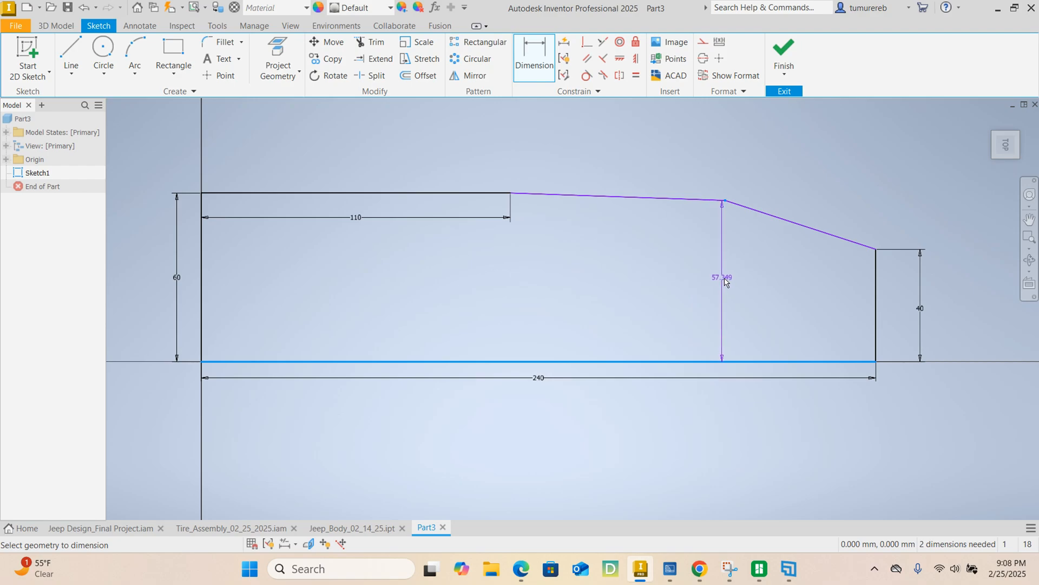
left_click(727, 281)
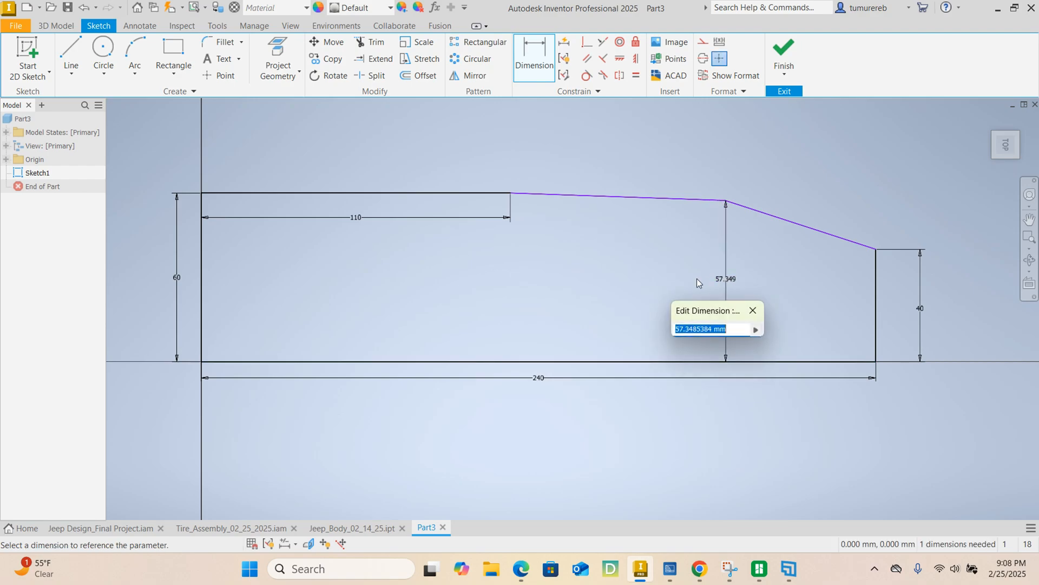
type("44")
key("Return")
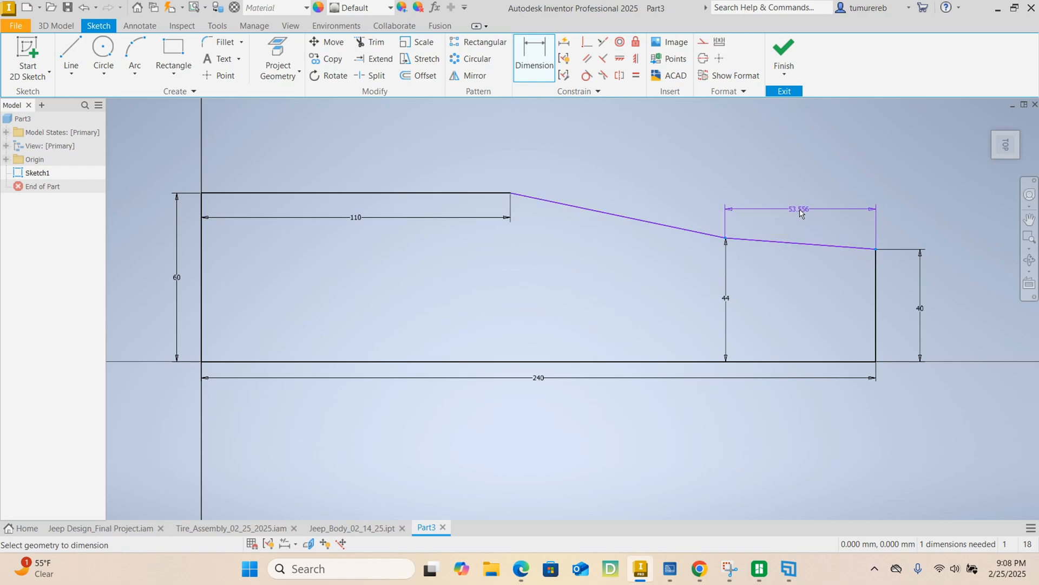
left_click(799, 212)
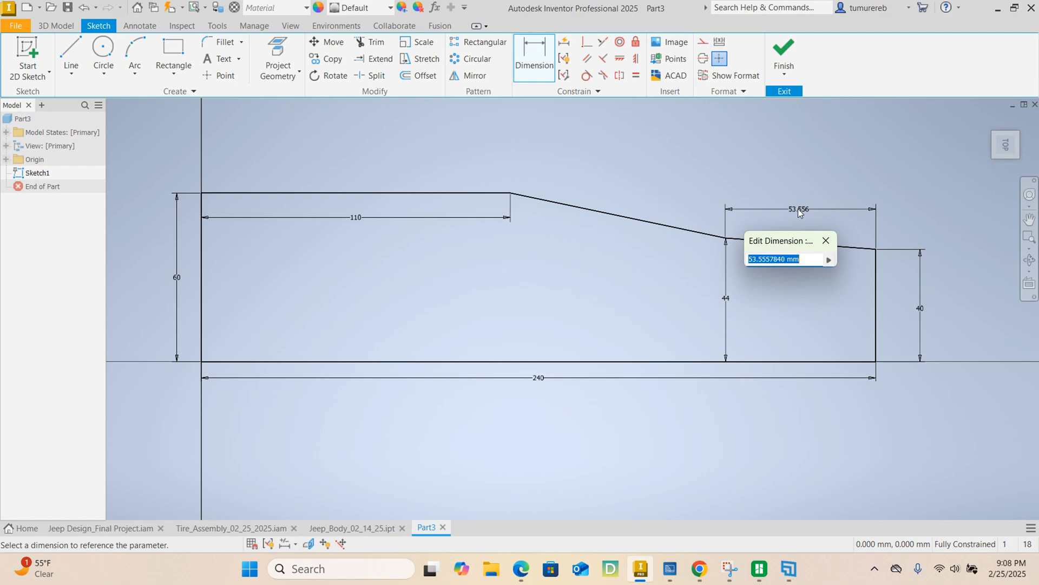
type("64")
key("Return")
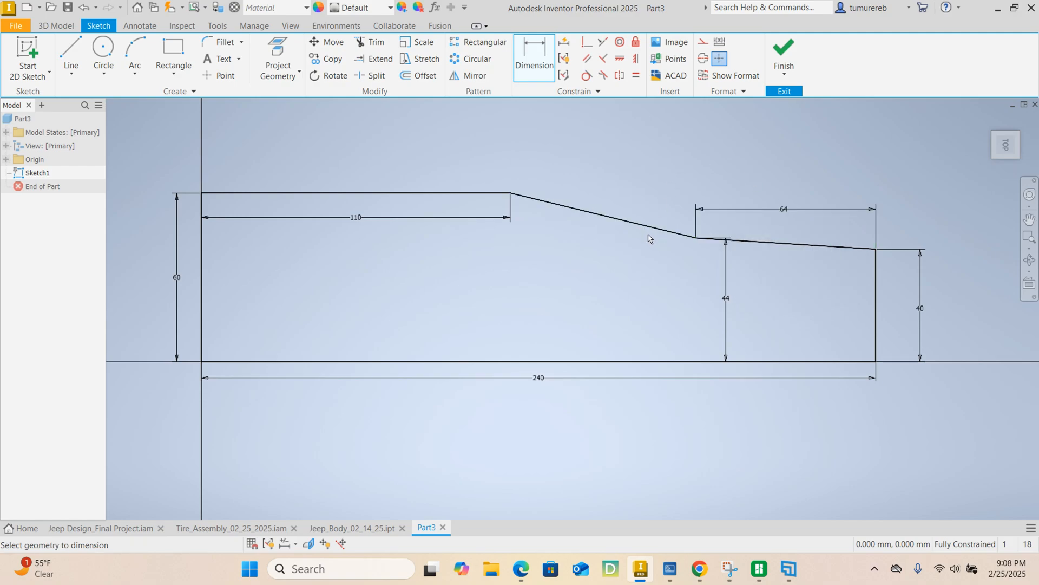
scroll(599, 344, "down", 3)
scroll(388, 183, "up", 5)
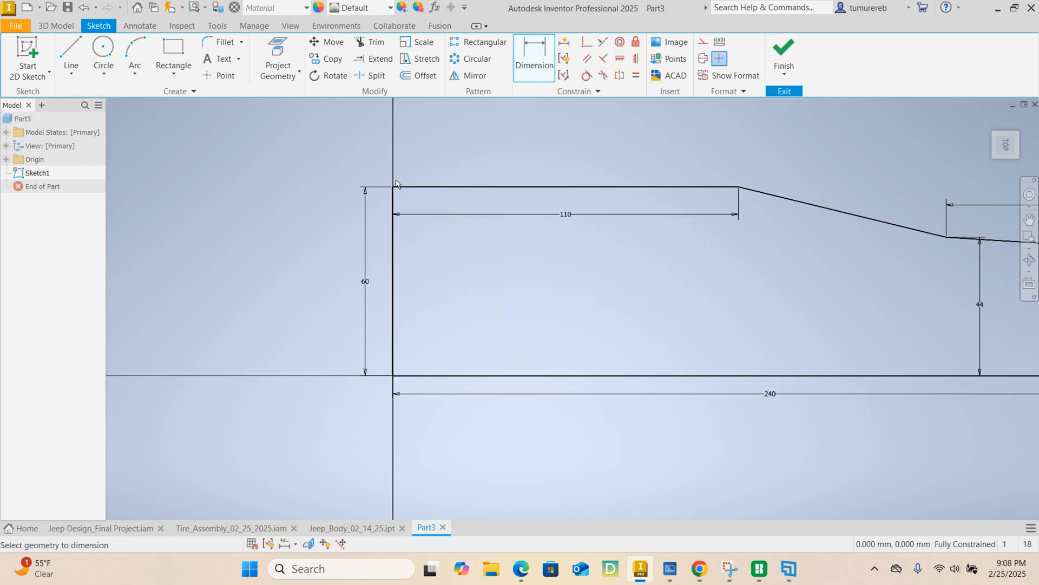
right_click(441, 146)
left_click(498, 148)
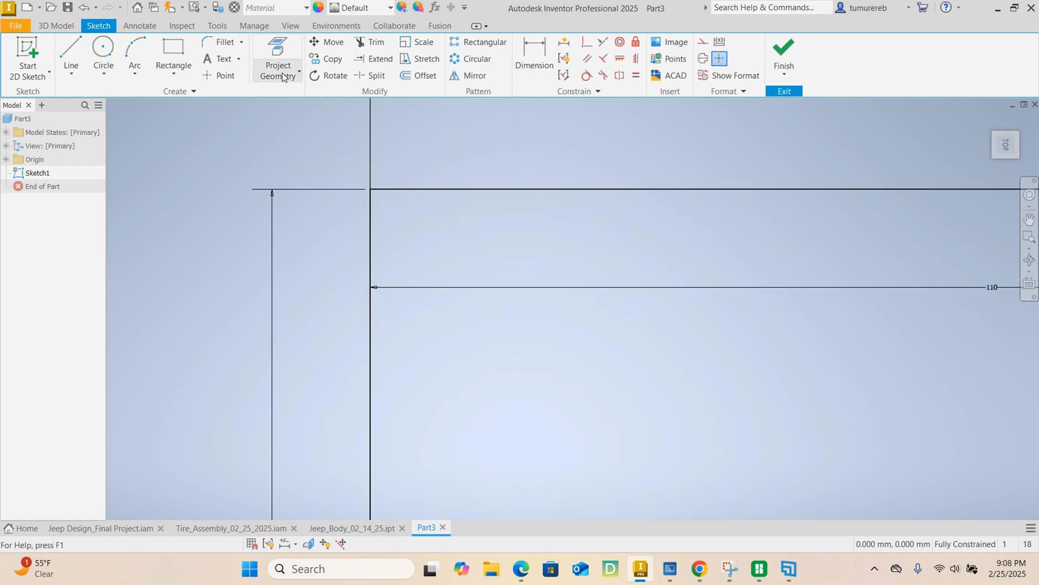
Round the profile's upper-left corner with a 6 mm sketch fillet.
left_click(216, 43)
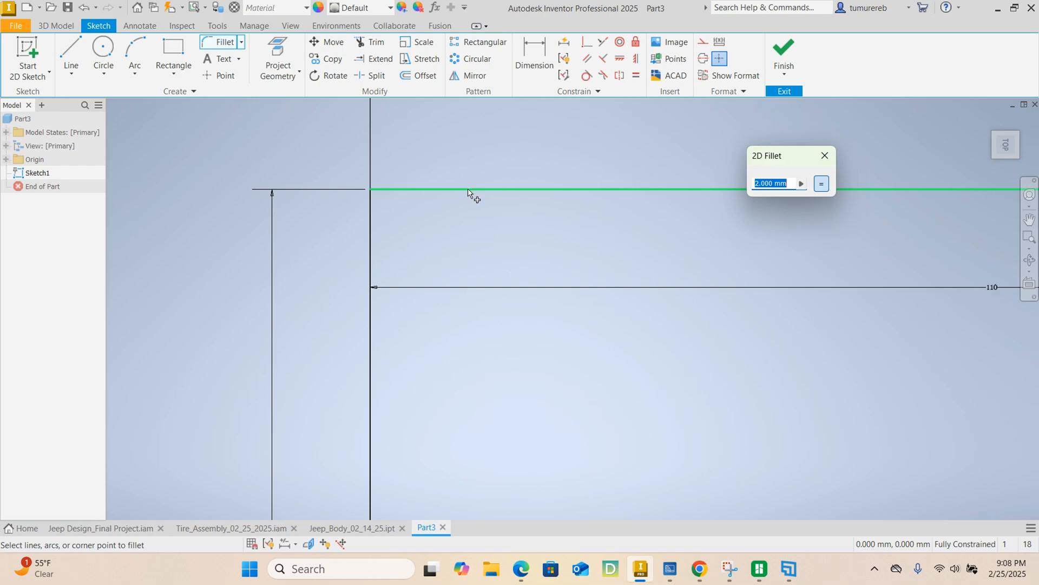
type("6")
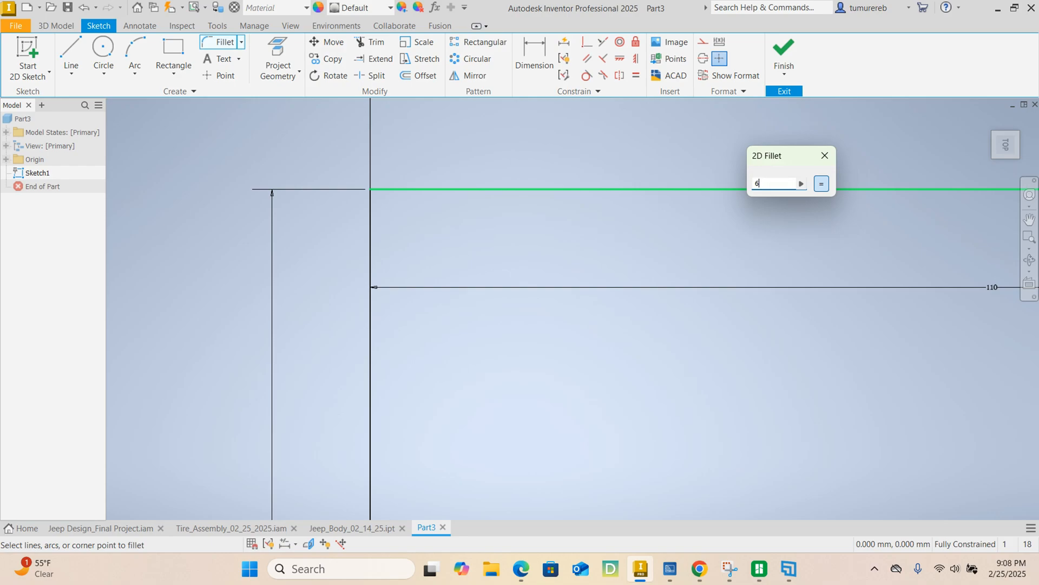
left_click(383, 189)
left_click(372, 205)
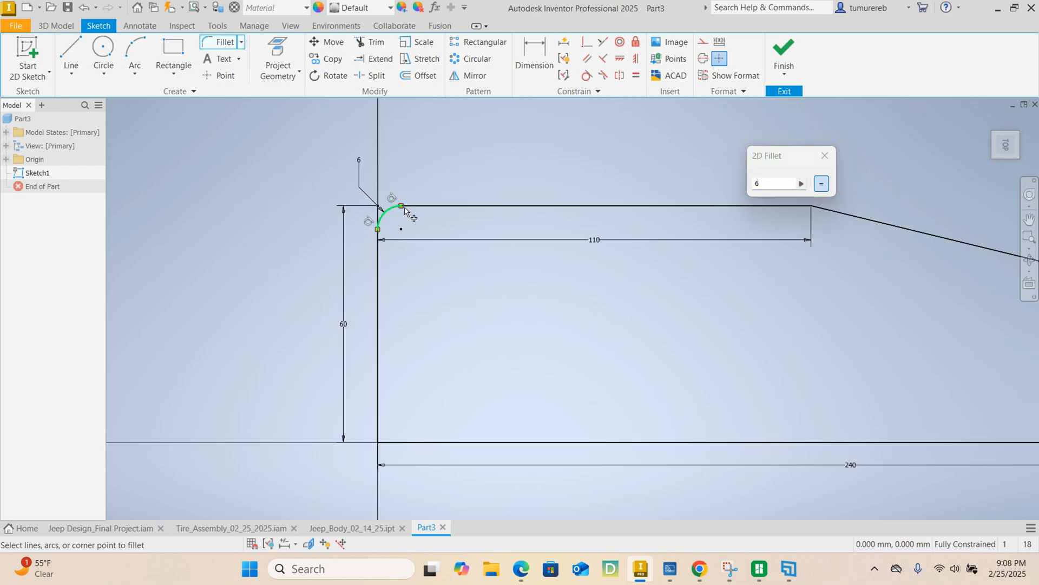
scroll(494, 248, "down", 3)
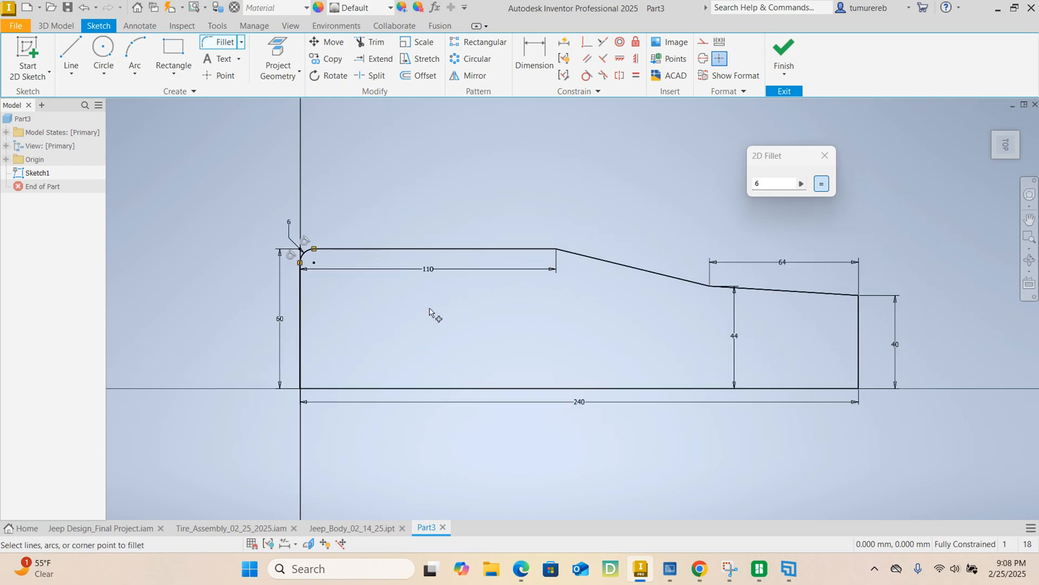
scroll(433, 314, "down", 2)
scroll(437, 313, "up", 3)
right_click(470, 176)
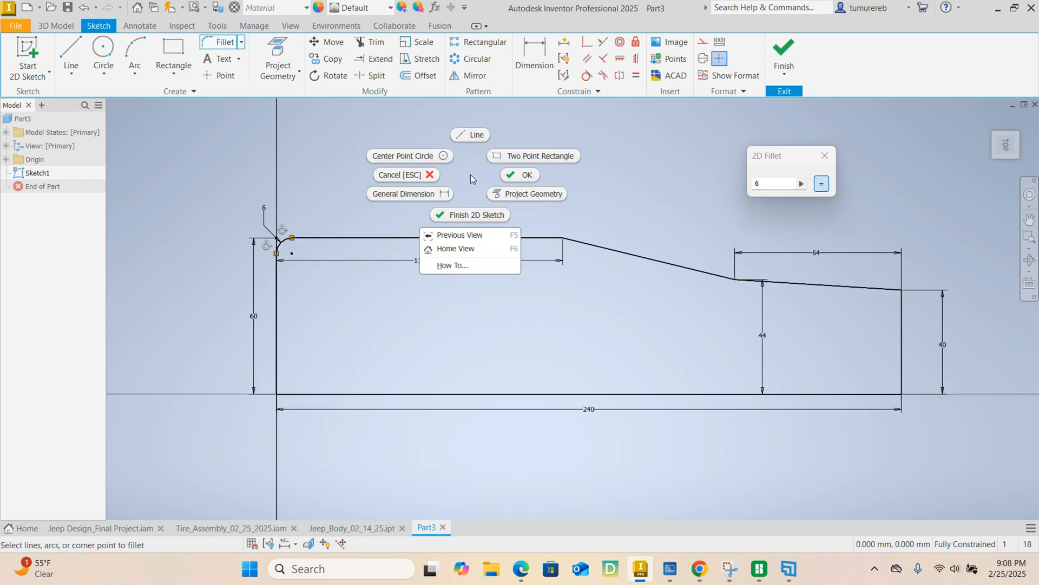
left_click(514, 175)
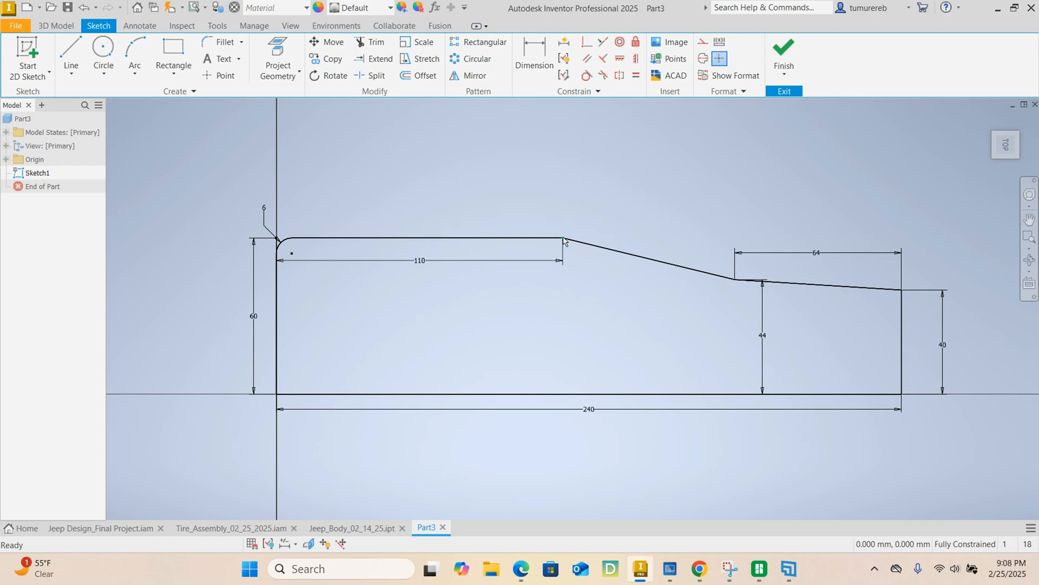
Mirror the half-body outline, including the rounded corner and both end lines, about the 240 mm baseline.
left_click(479, 77)
scroll(698, 327, "down", 2)
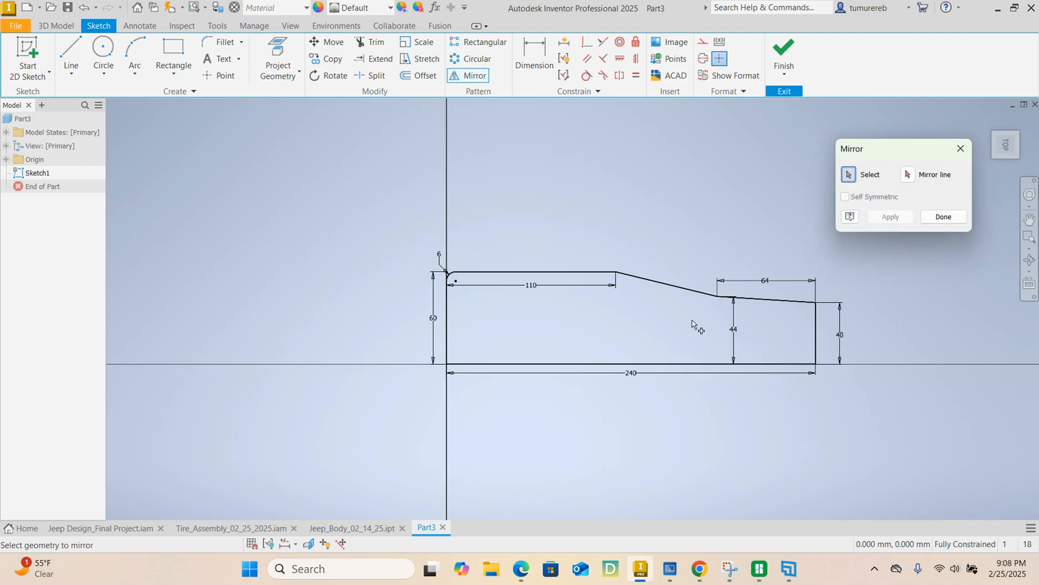
scroll(820, 331, "up", 3)
mouse_move(830, 339)
left_mouse_down()
mouse_move(703, 238)
mouse_move(447, 192)
mouse_move(324, 184)
left_mouse_up()
scroll(303, 195, "down", 2)
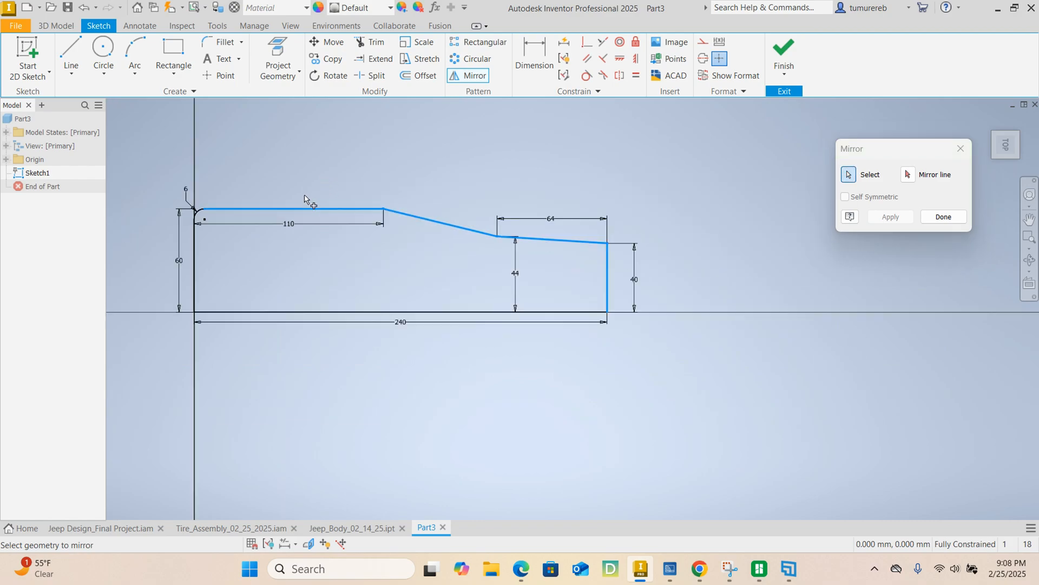
left_click(201, 254)
left_click(197, 215)
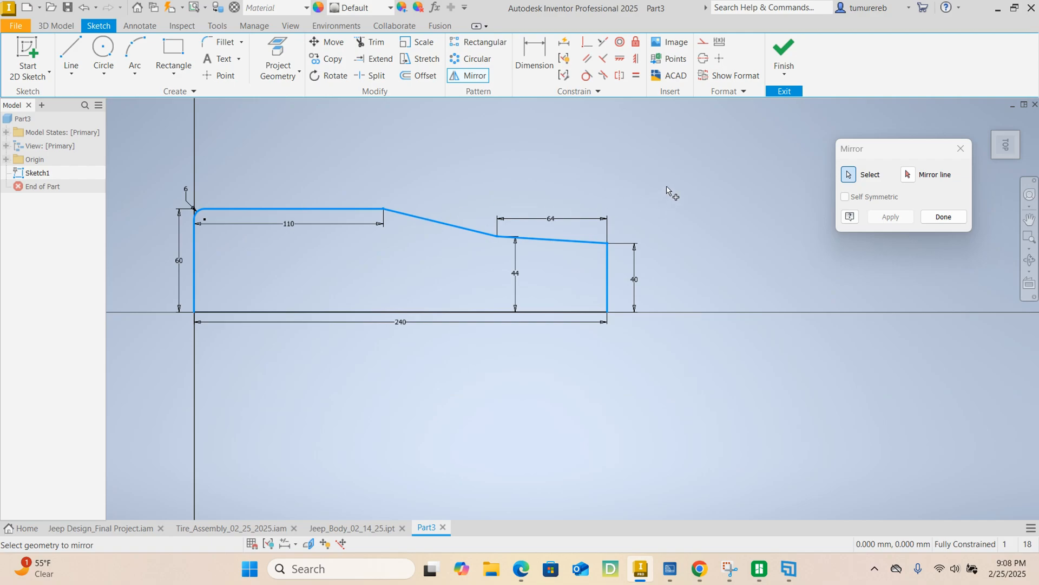
left_click(909, 175)
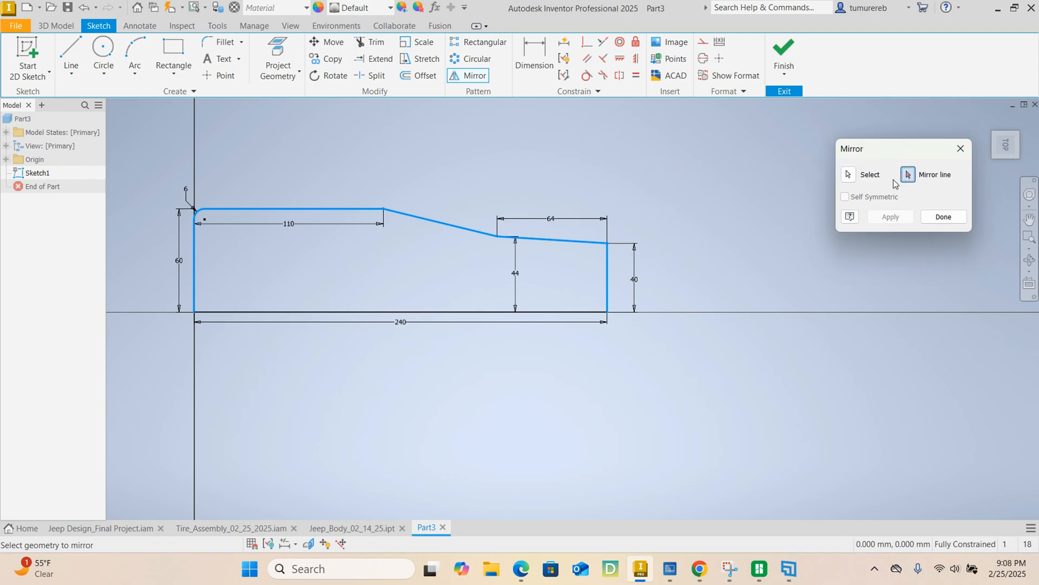
left_click(469, 312)
left_click(890, 217)
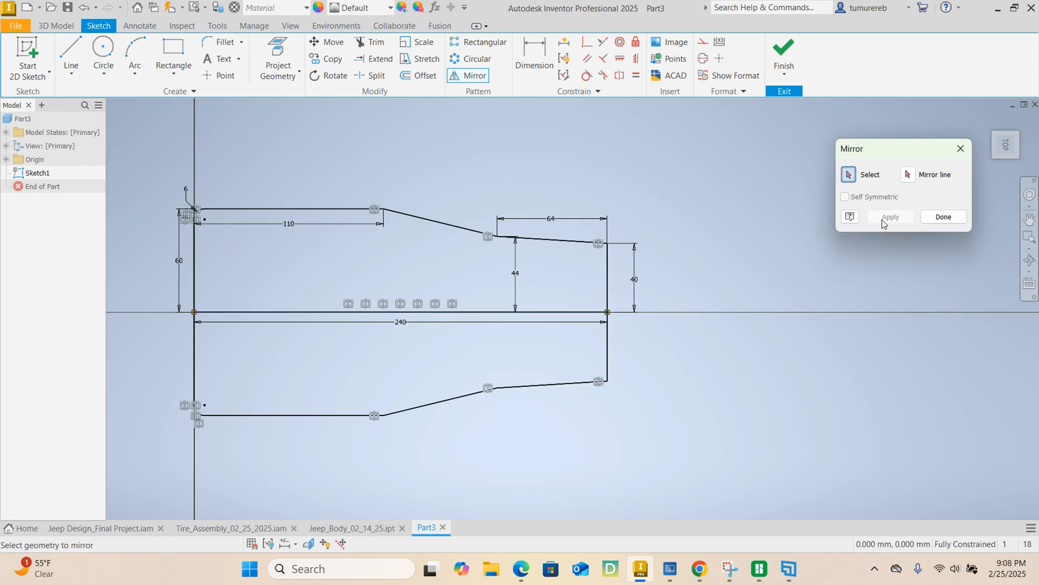
left_click(943, 217)
Convert the 240 mm centre baseline to construction geometry and finish the sketch.
left_click(501, 319)
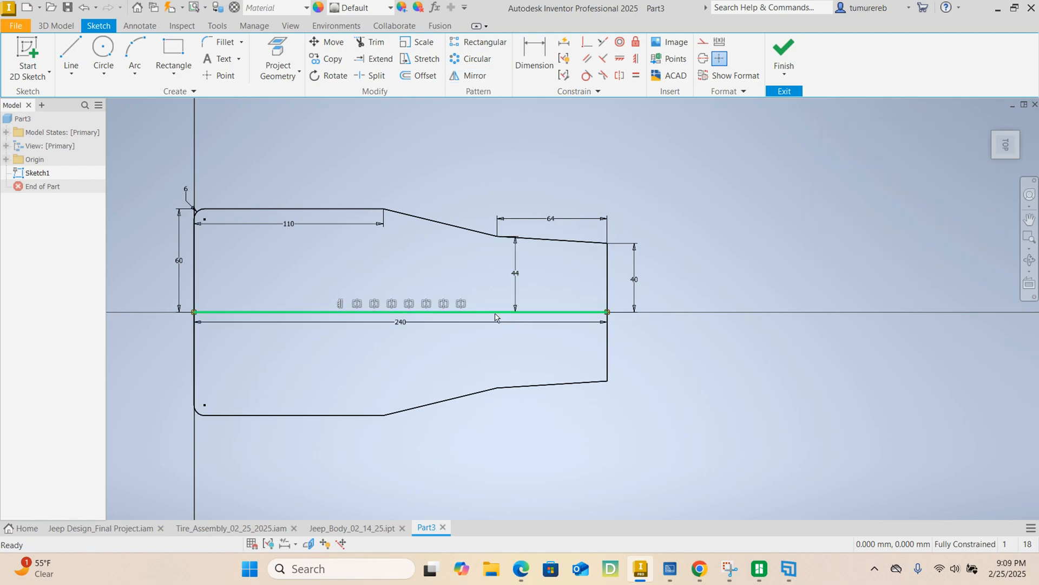
right_click(498, 318)
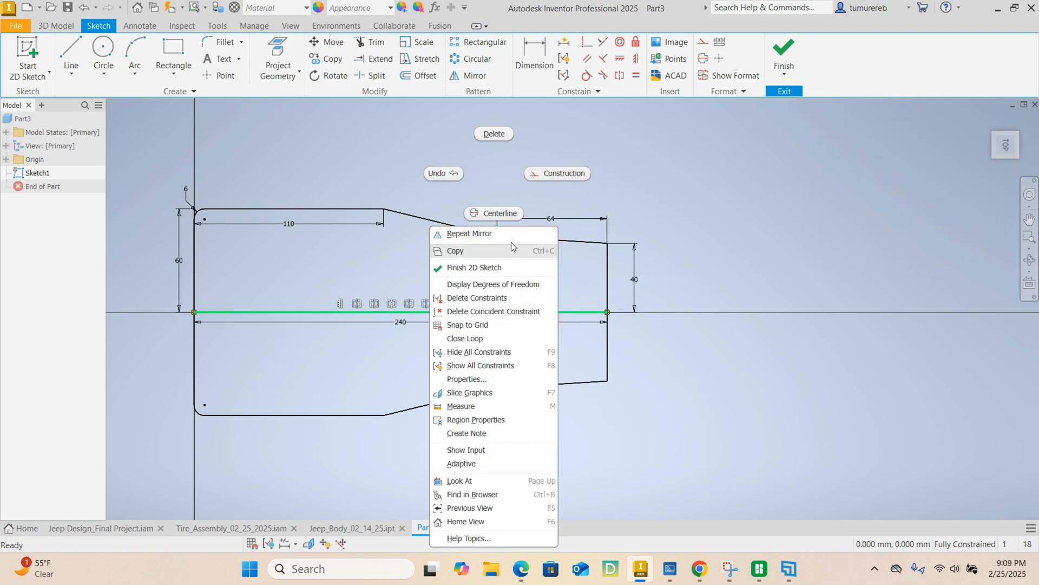
left_click(557, 174)
middle_click_drag(452, 339, 528, 304)
left_click(780, 46)
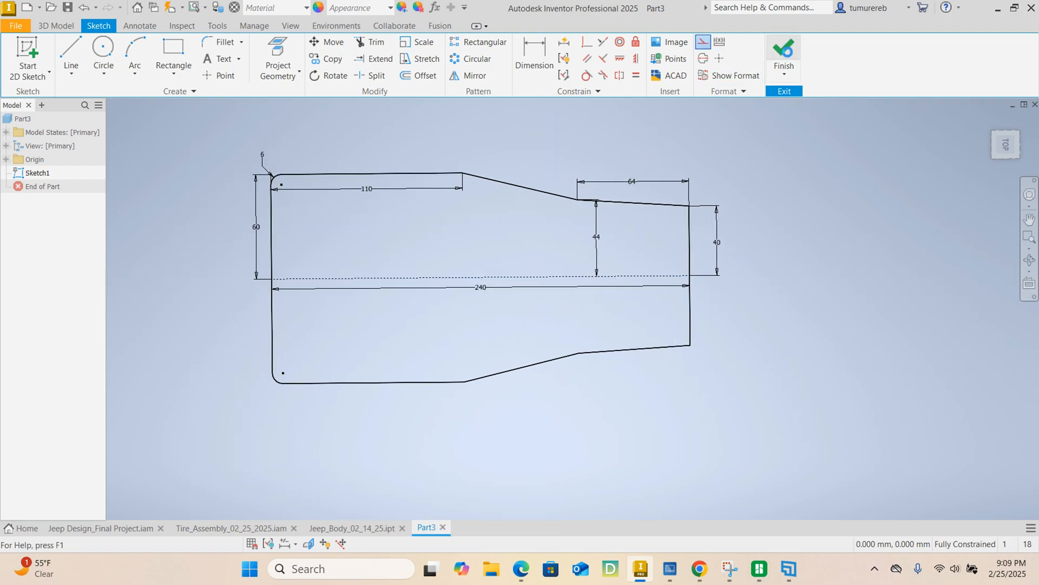
Extrude the full body profile 5 mm upward as the base plate.
middle_click_drag(664, 215, 506, 307)
scroll(534, 297, "down", 3)
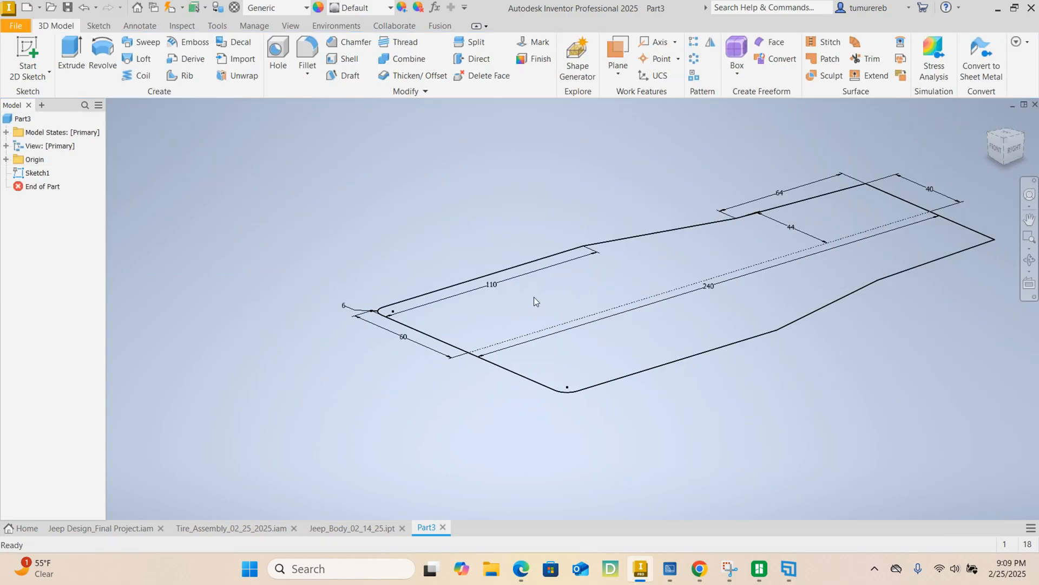
middle_click_drag(612, 281, 494, 305)
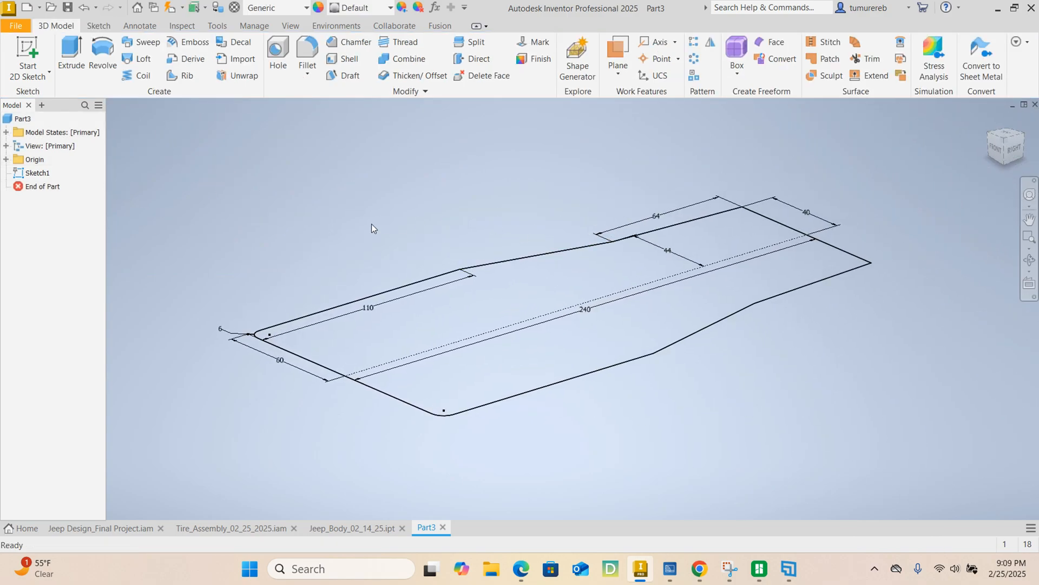
left_click(76, 54)
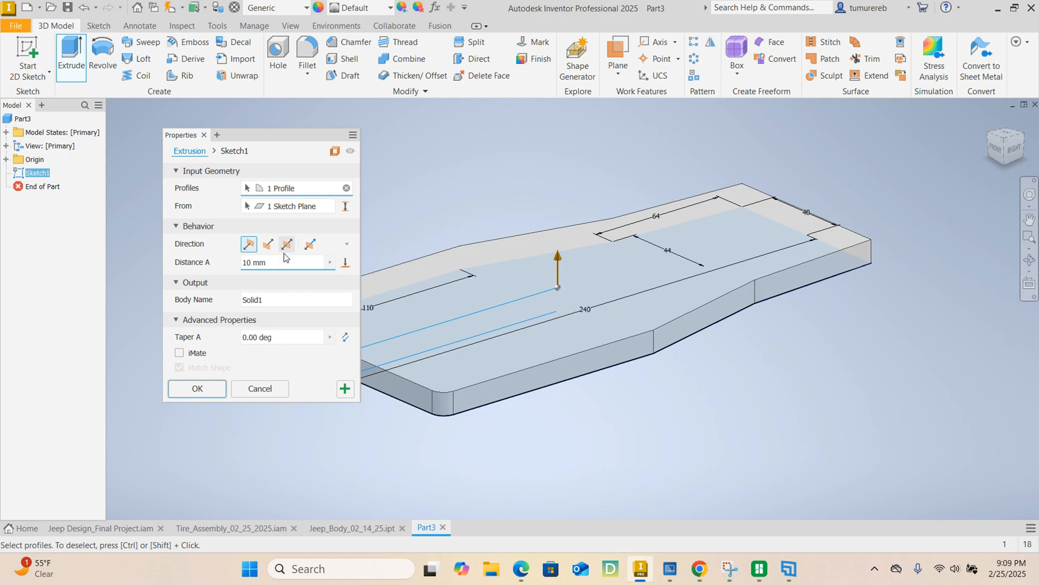
type("5")
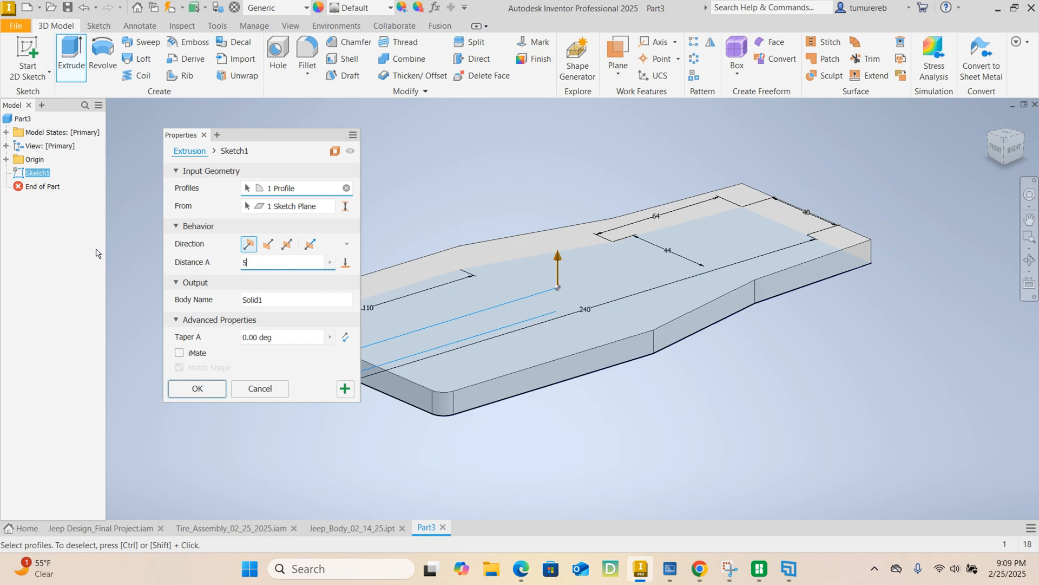
left_click(191, 389)
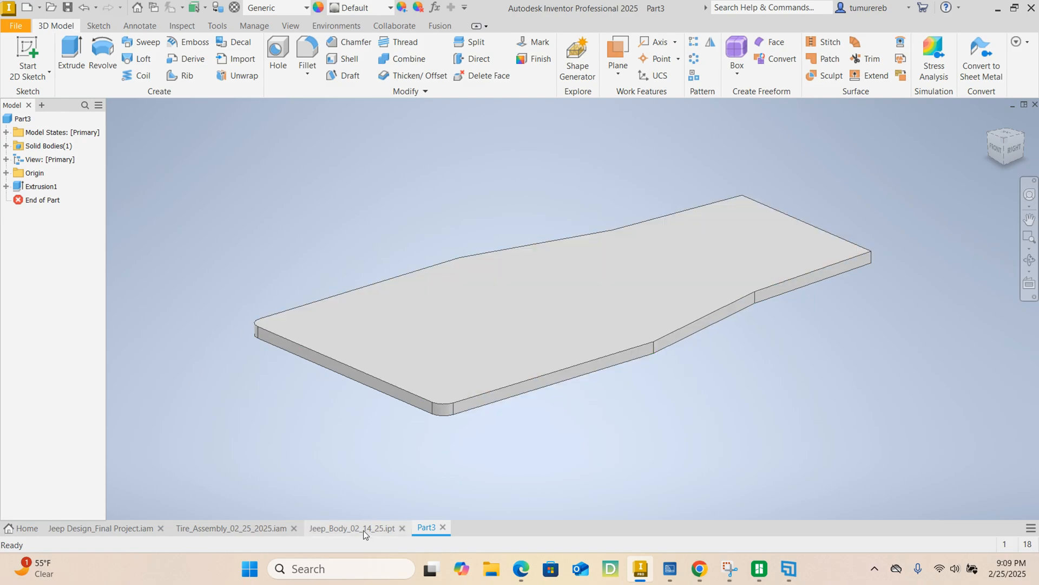
Examine the finished body in Jeep_Body_02_14_25.ipt and identify where its first extrusion lies in the model.
left_click(363, 531)
scroll(422, 479, "down", 3)
mouse_move(528, 380)
middle_mouse_down("shift")
mouse_move(535, 428)
mouse_move(558, 363)
mouse_move(529, 359)
mouse_move(536, 379)
mouse_move(543, 356)
mouse_move(551, 366)
mouse_move(547, 400)
middle_mouse_up("shift")
scroll(562, 362, "up", 3)
scroll(577, 360, "down", 2)
scroll(96, 226, "up", 2)
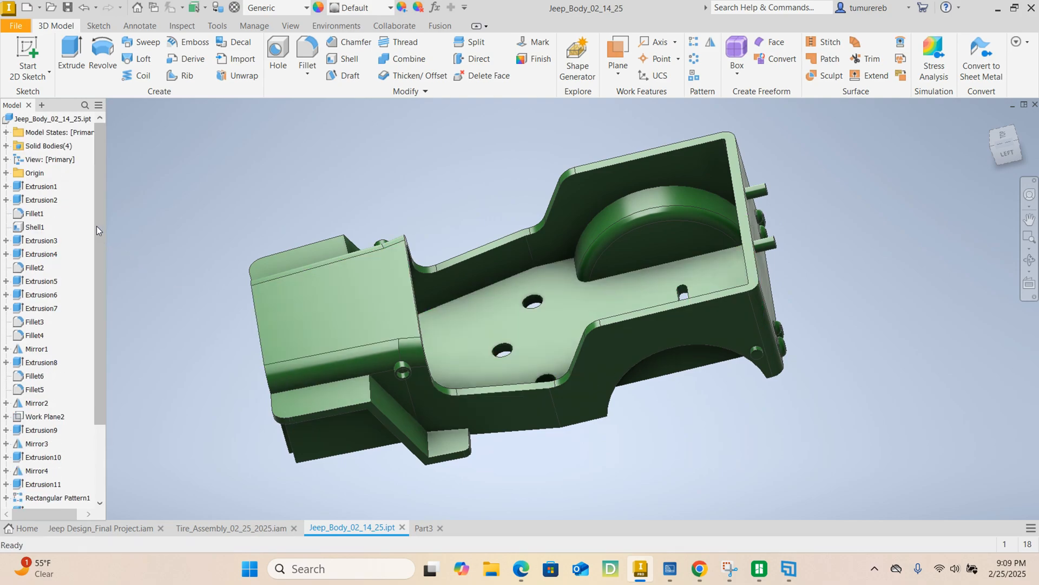
left_click(42, 186)
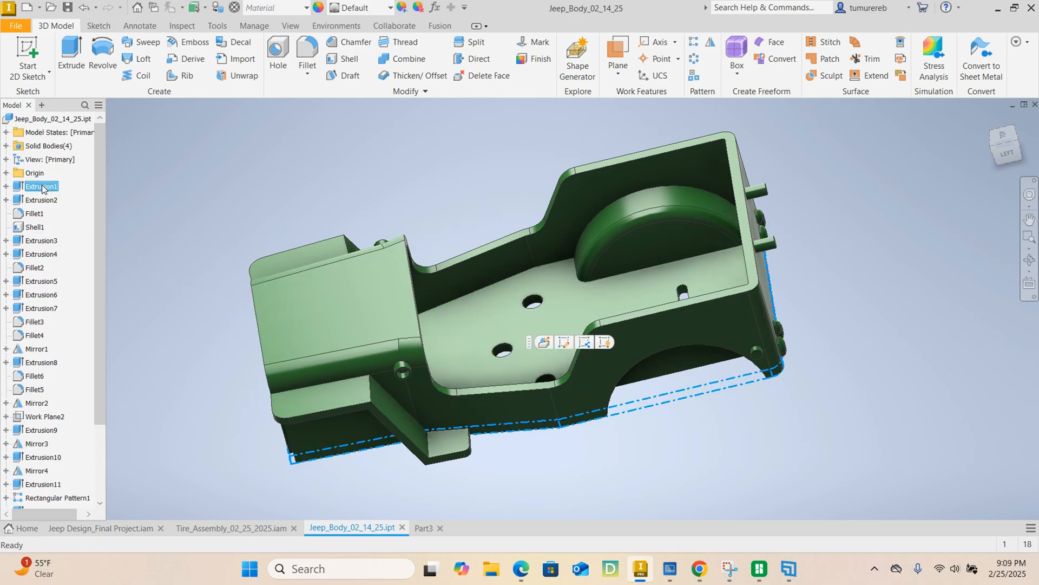
left_click(190, 191)
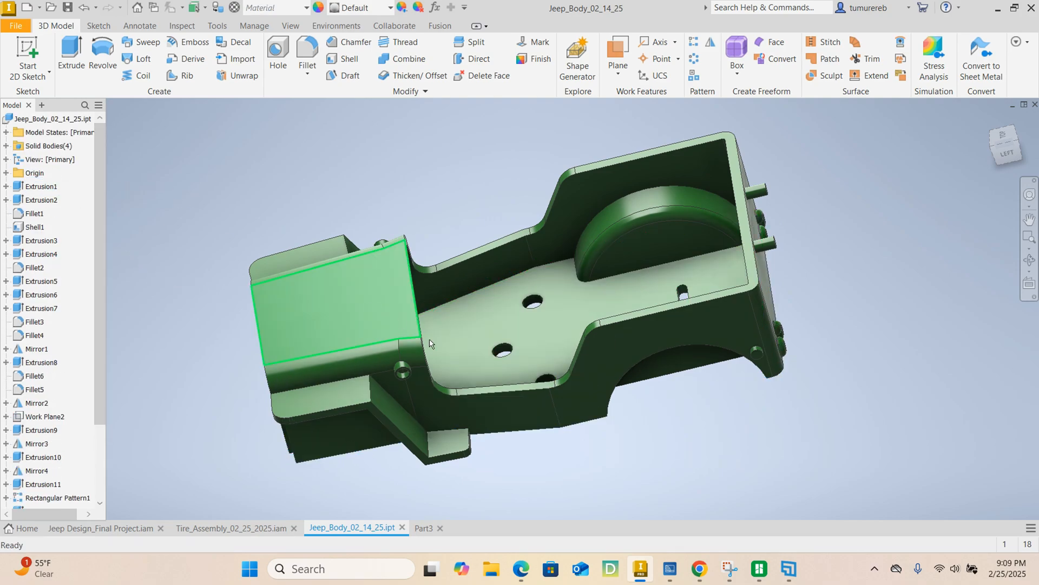
Return to Part3, start a sketch on the base plate's upper face and project that face's outline into it.
left_click(424, 528)
left_click(492, 359)
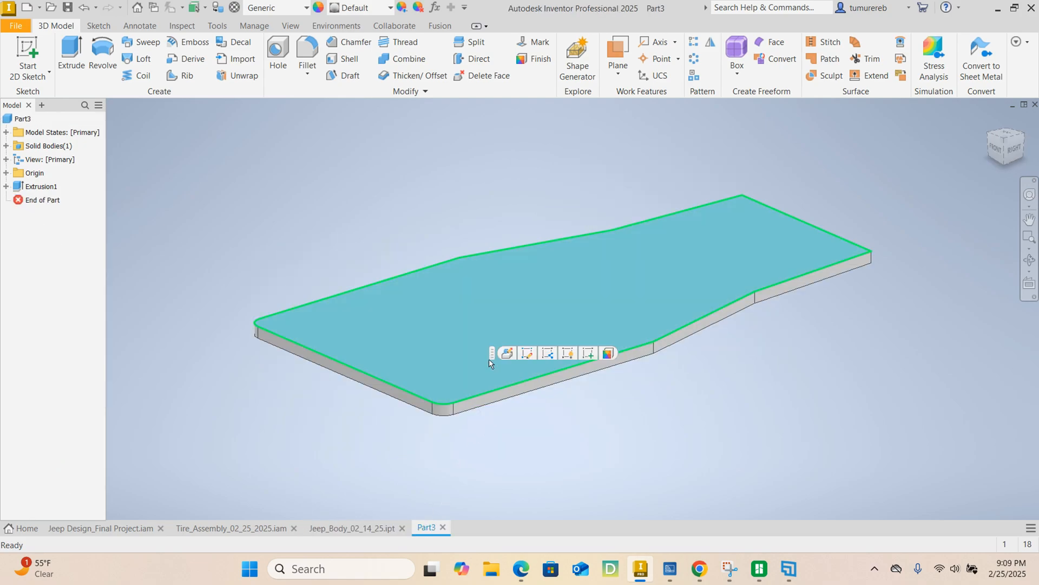
left_click(583, 355)
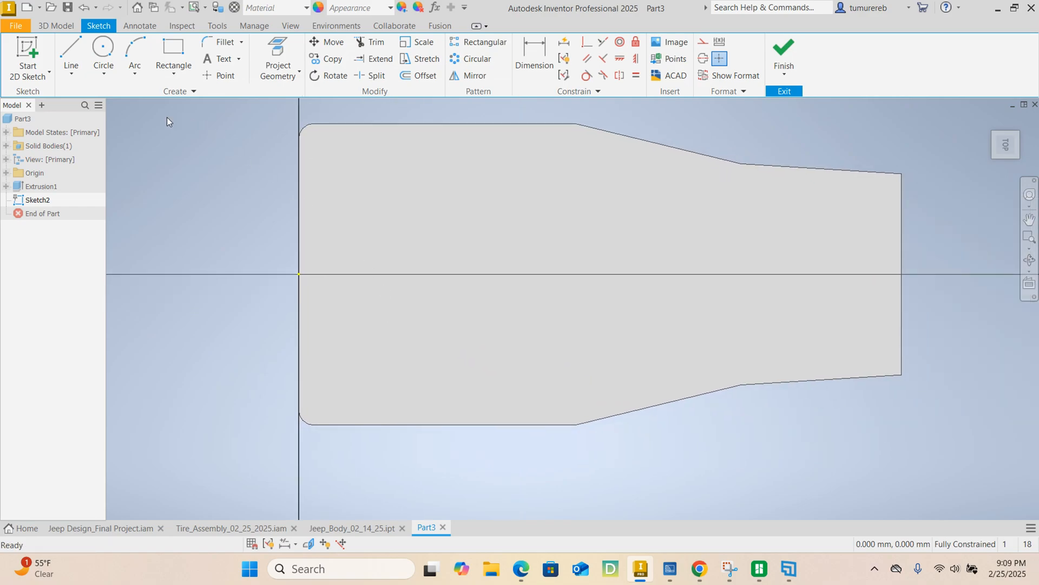
left_click(278, 59)
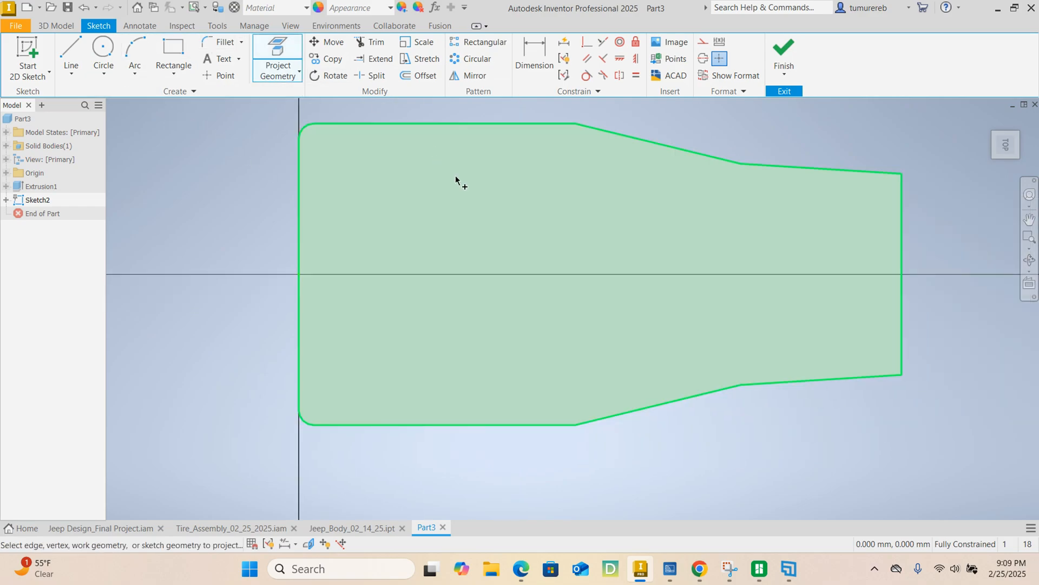
left_click(492, 320)
right_click(718, 415)
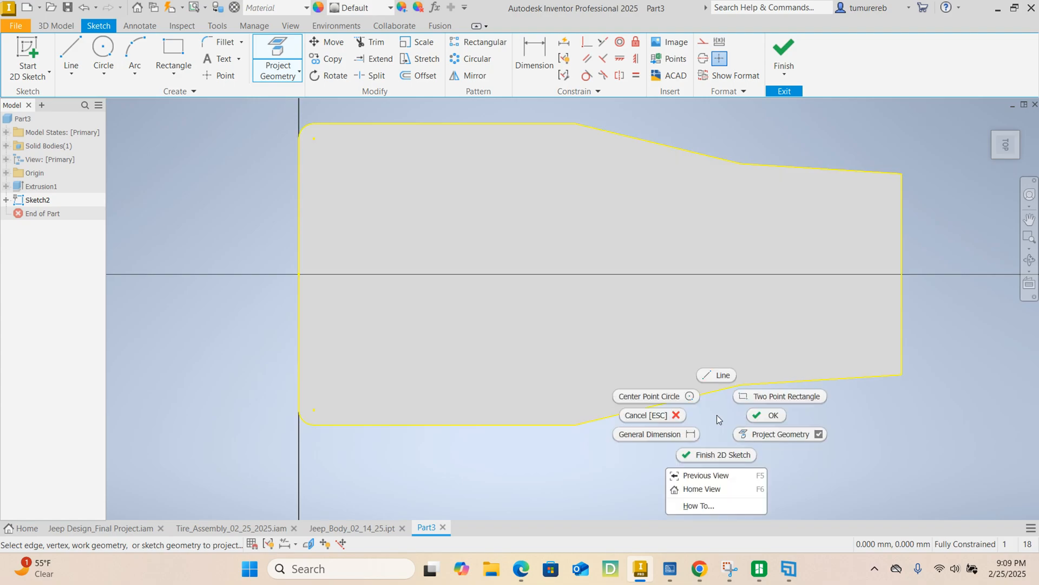
left_click(757, 417)
Draw a vertical line across the plate between its two sloped edges, about 87 mm from the narrow end.
scroll(681, 380, "down", 3)
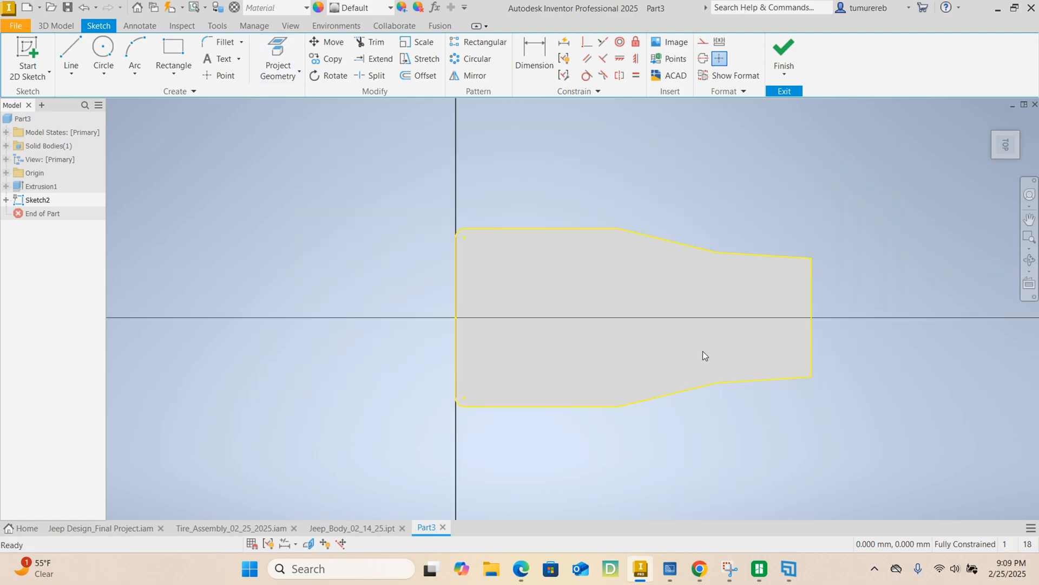
middle_click_drag(703, 353, 538, 310)
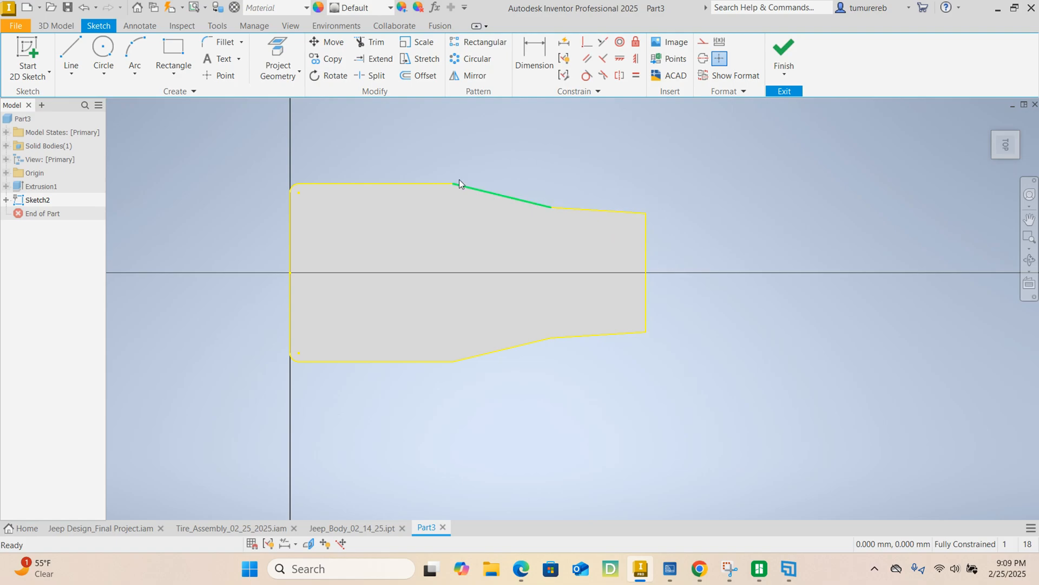
left_click(68, 47)
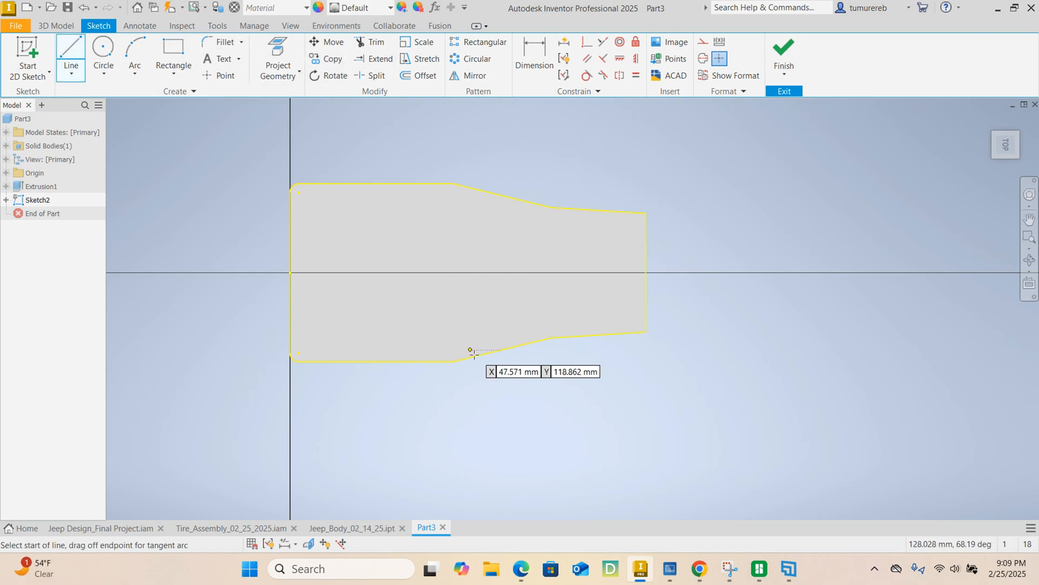
left_click(517, 347)
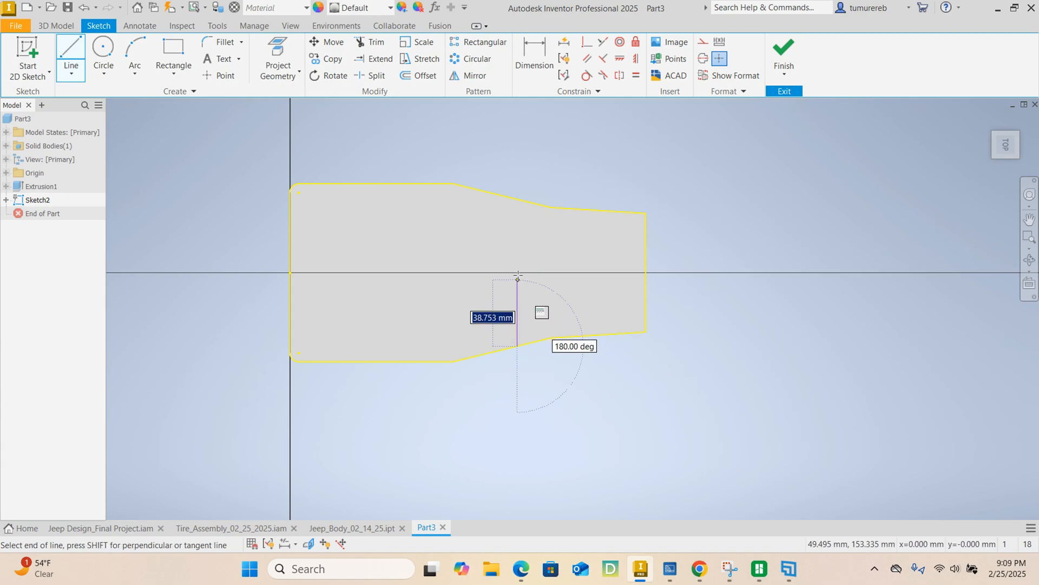
left_click(517, 199)
right_click(552, 175)
left_click(589, 177)
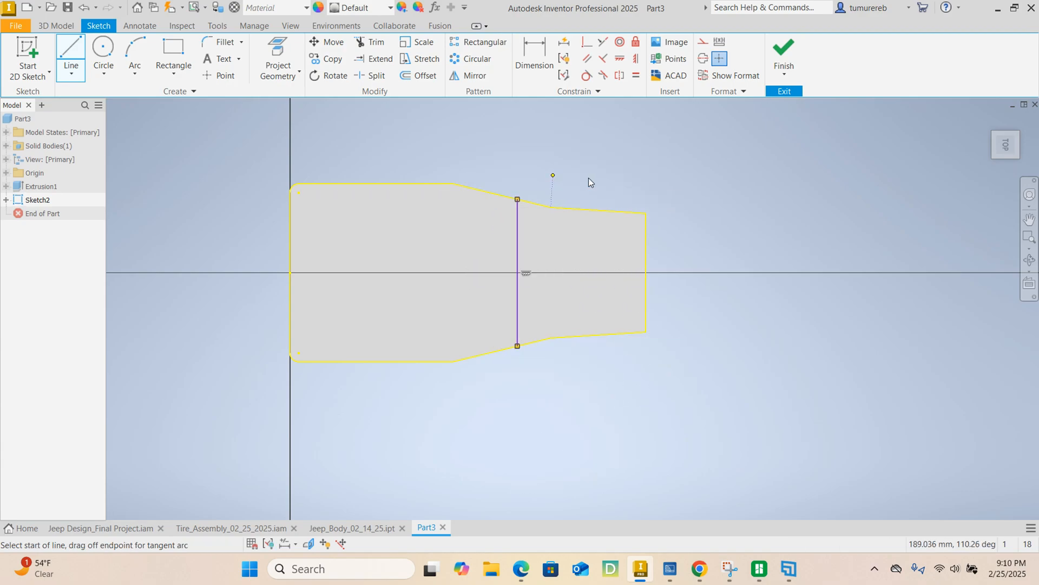
key("Escape")
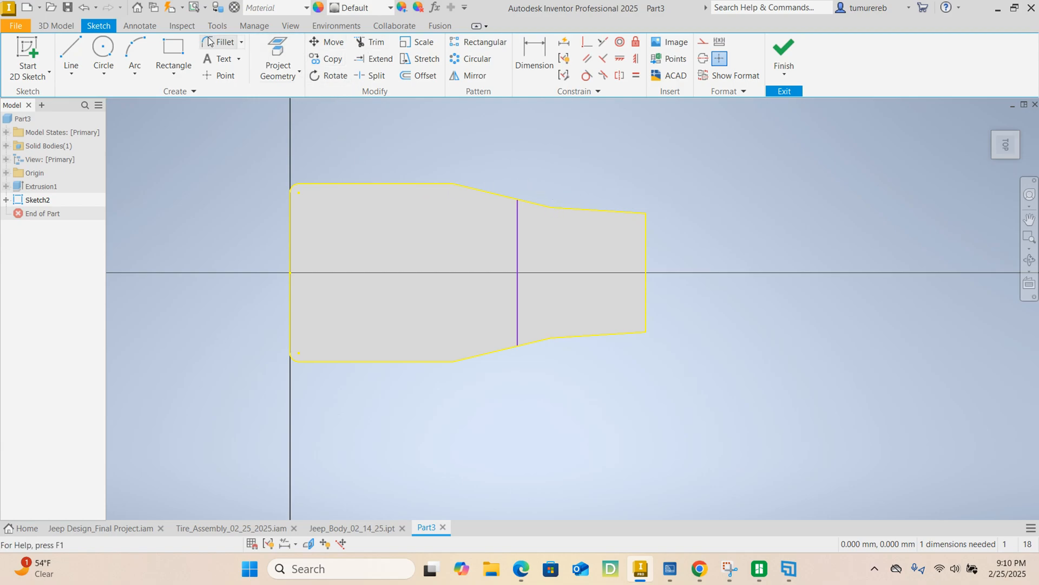
Dimension the cross line at 76 mm from the plate's narrow end and finish the sketch.
left_click(531, 47)
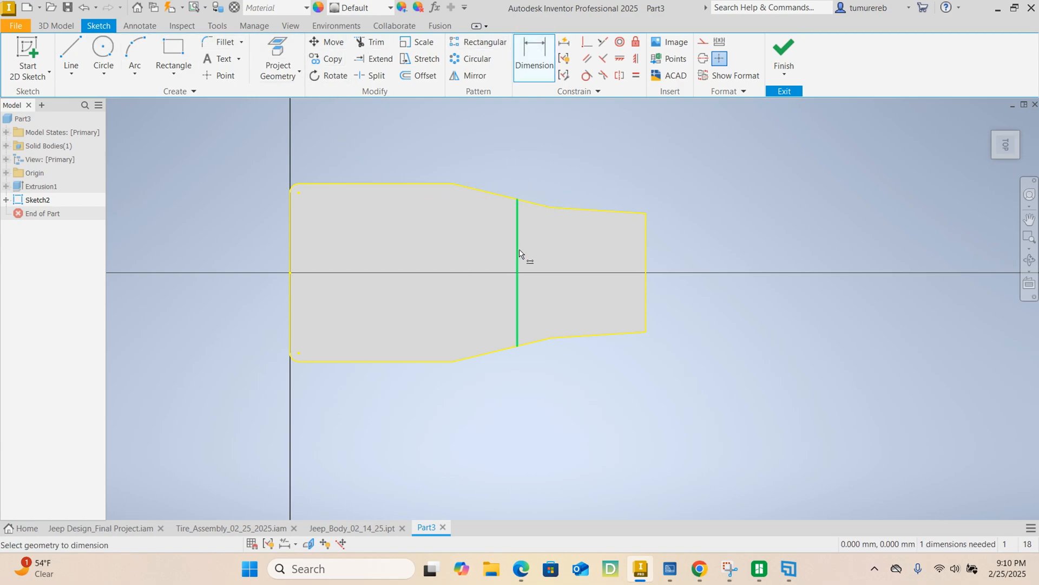
left_click(646, 265)
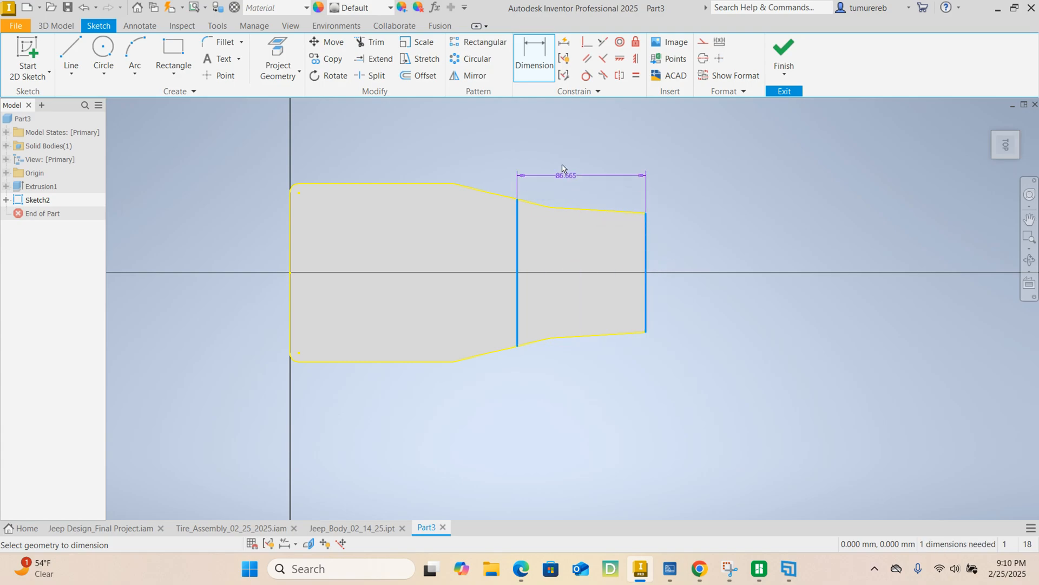
left_click(580, 161)
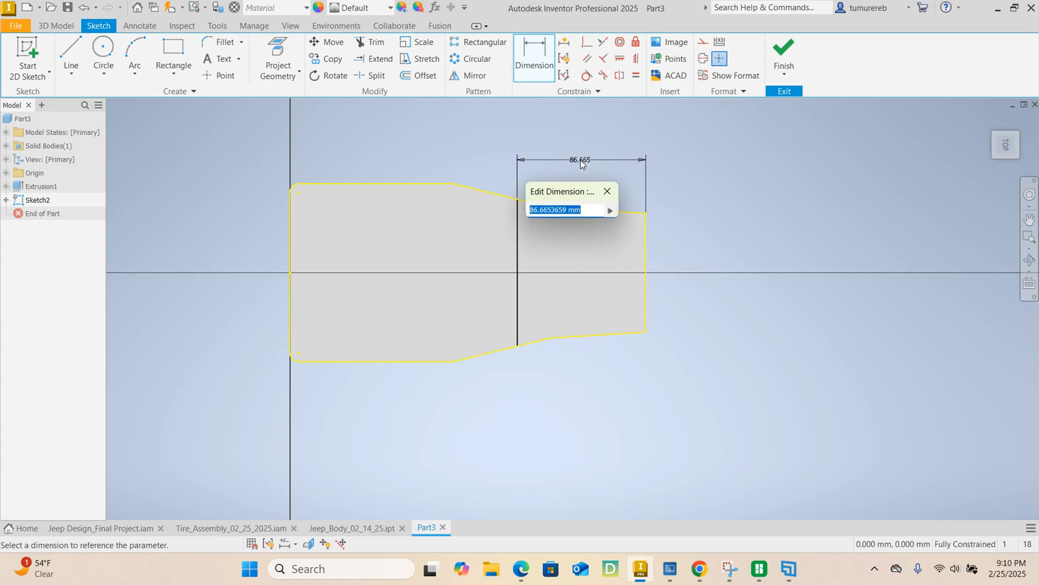
type("76")
key("Return")
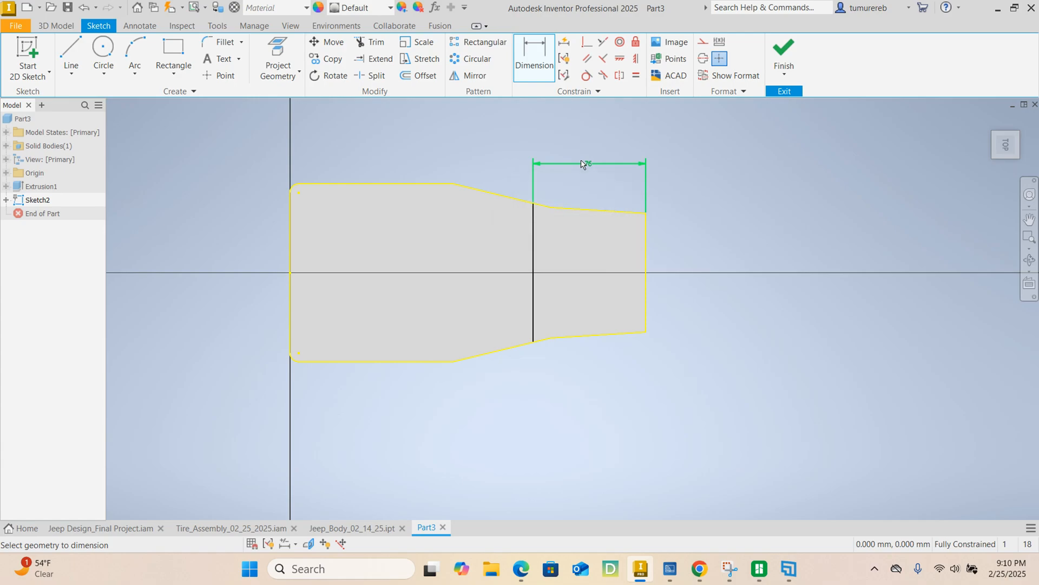
left_click(784, 54)
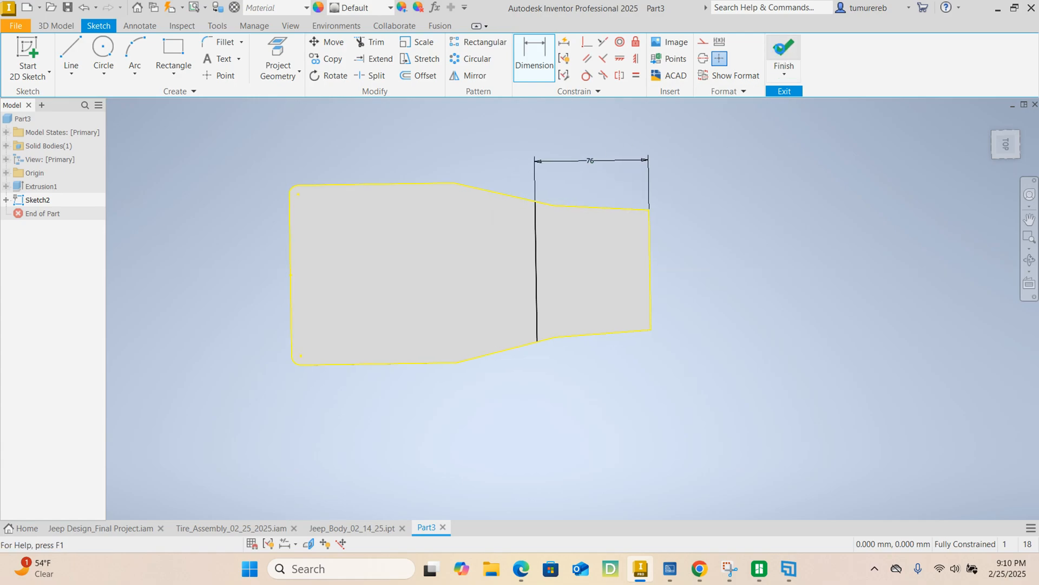
Extrude the region between the cross line and the plate's narrow end 50 mm upward, joined to the base.
key("e")
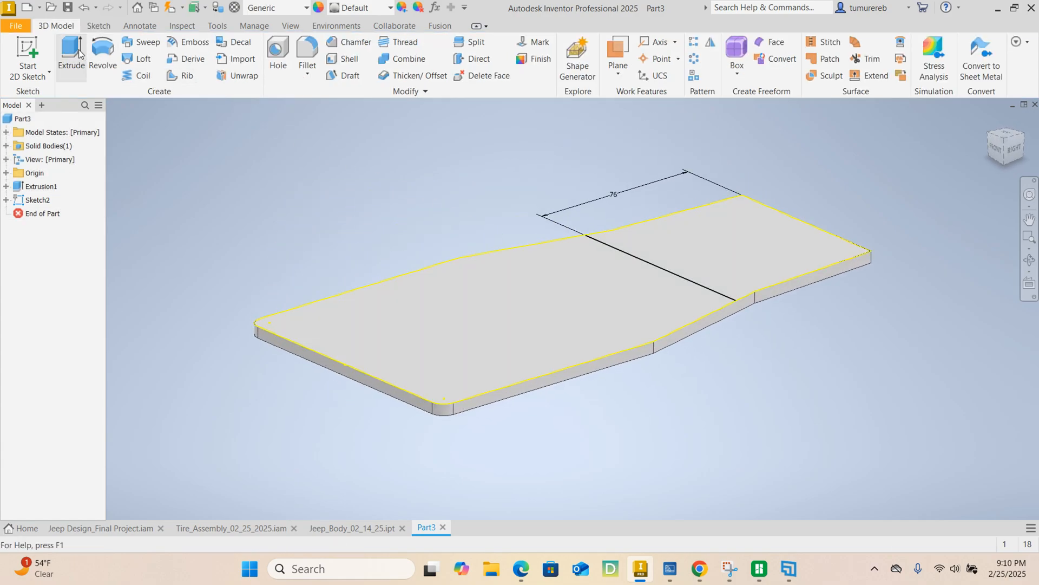
left_click(703, 238)
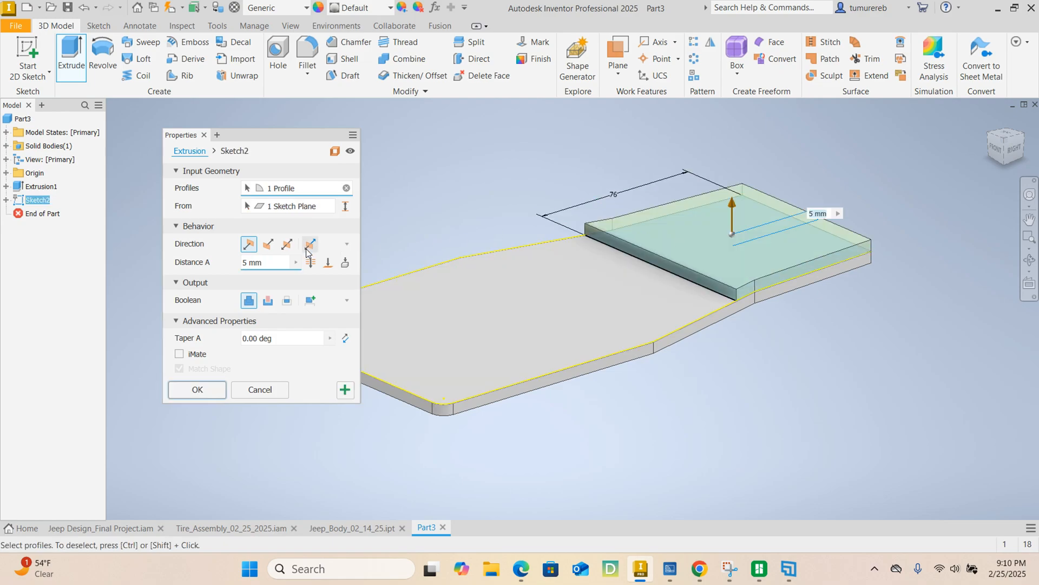
left_click_drag(283, 268, 154, 265)
type("50")
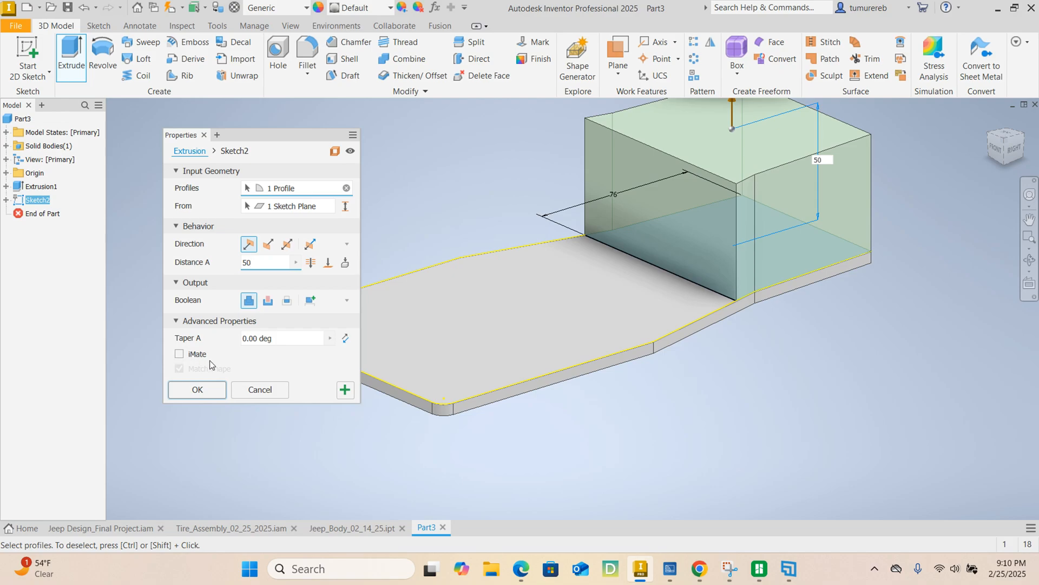
left_click(206, 389)
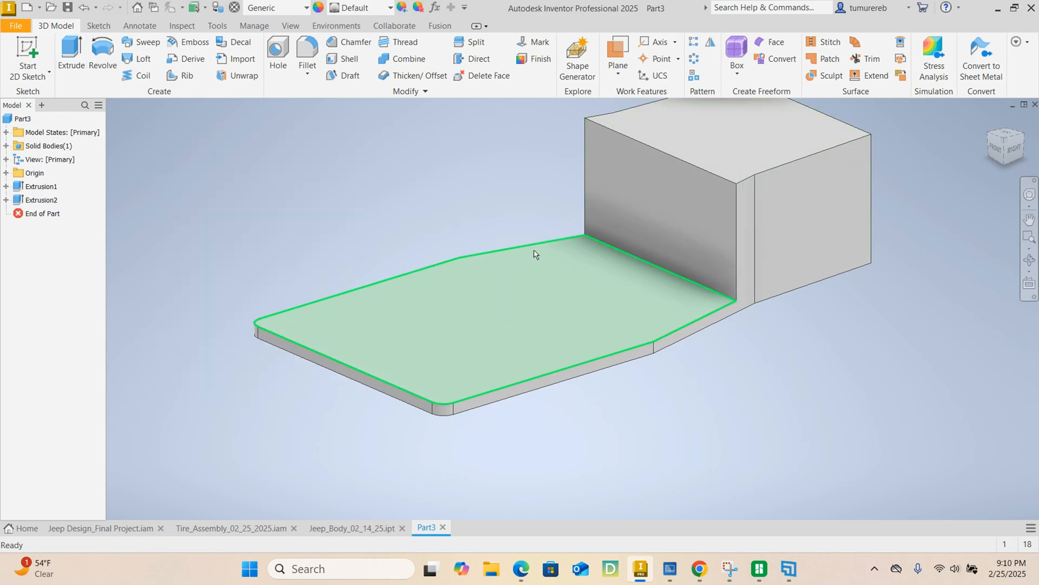
Fillet the four upper edges running along both sides of the hood block with a 10 mm radius.
middle_click_drag(534, 254, 484, 319)
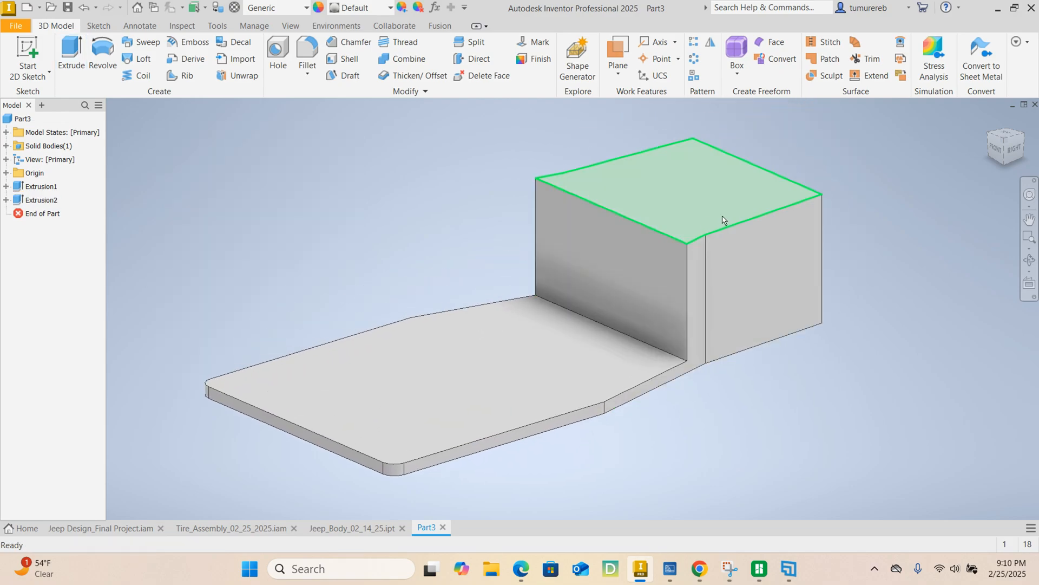
left_click(319, 52)
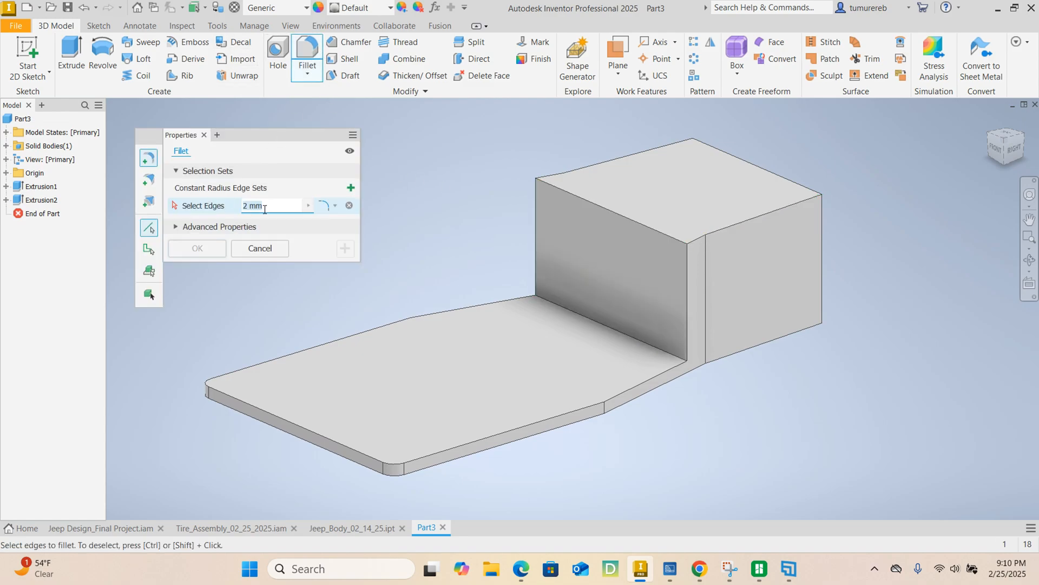
type("10")
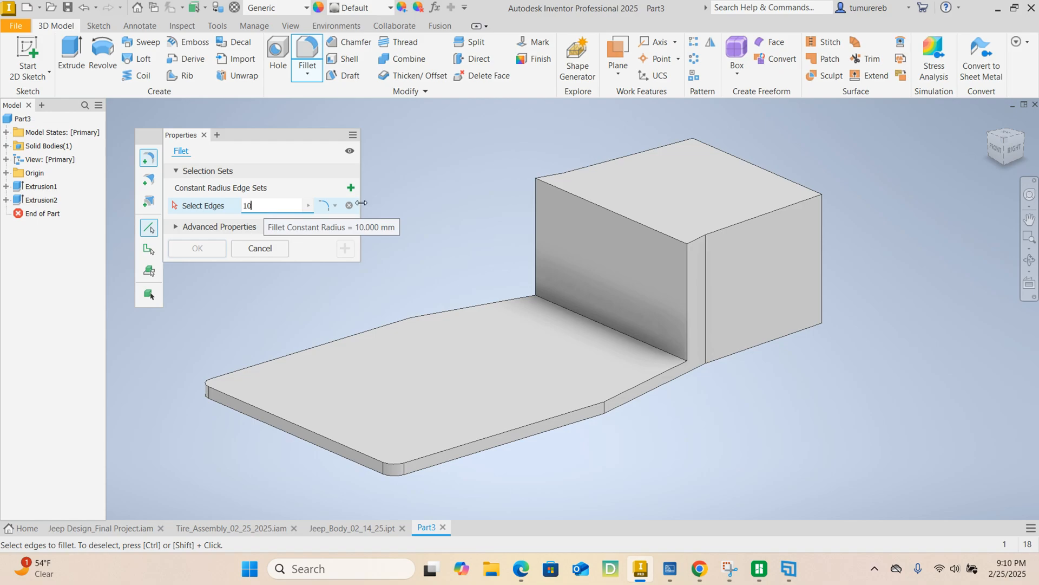
left_click(748, 219)
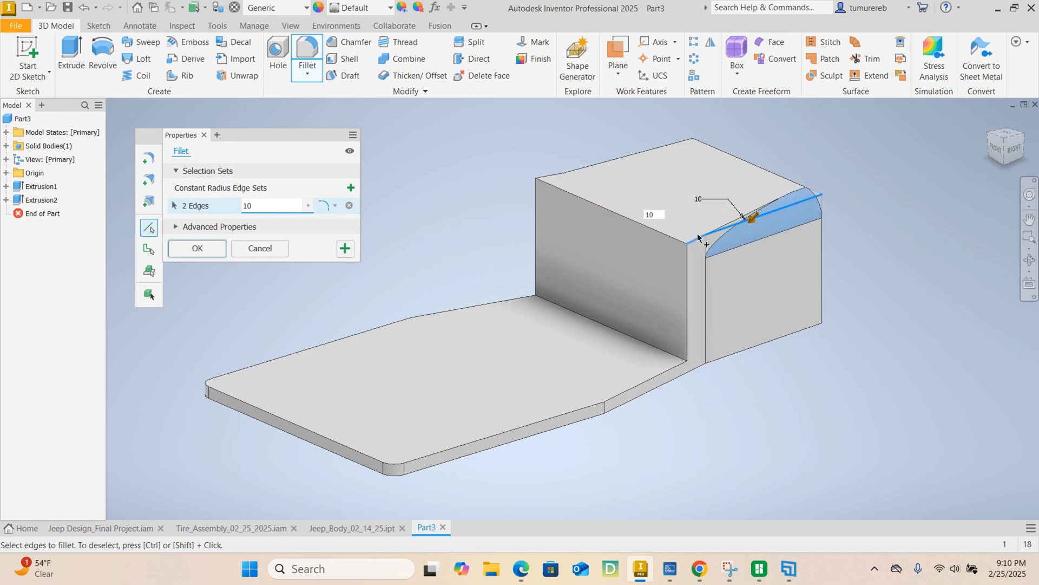
left_click(697, 239)
left_click(549, 175)
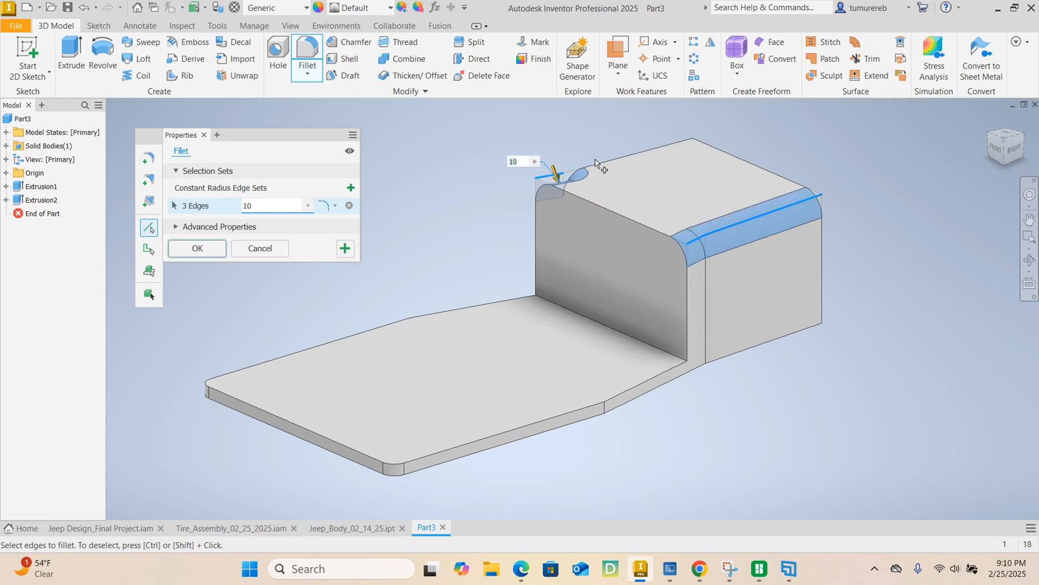
left_click(603, 159)
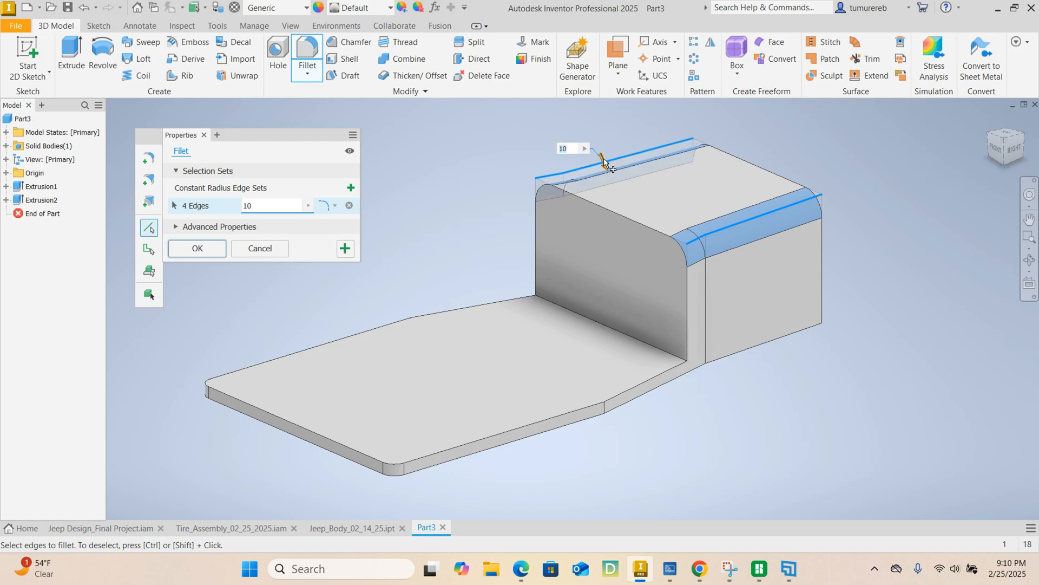
left_click(196, 248)
Shell the body to 5 mm thickness, removing the hood block's end face that faces the open plate.
left_click(573, 238)
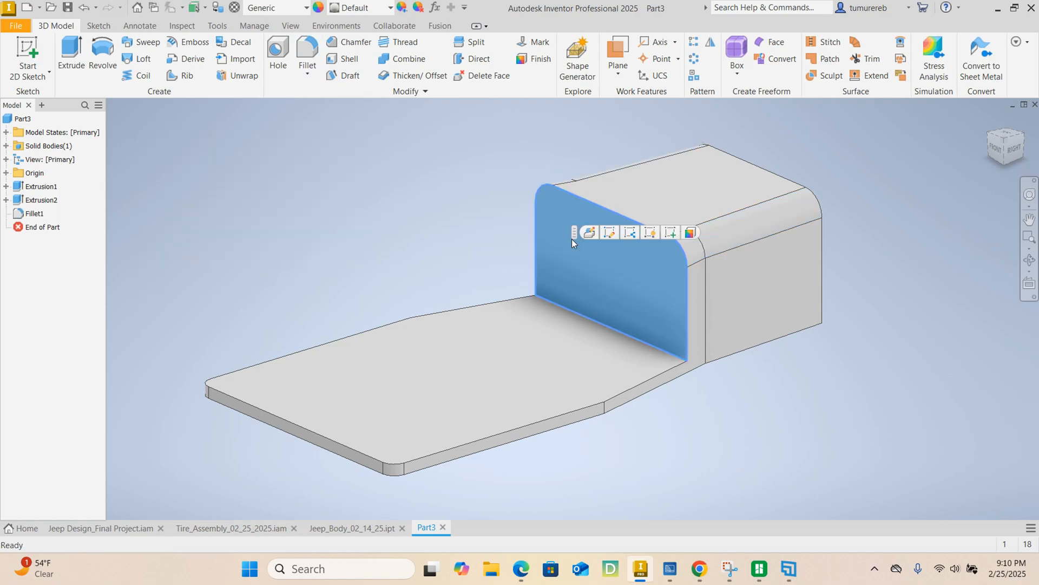
left_click(346, 62)
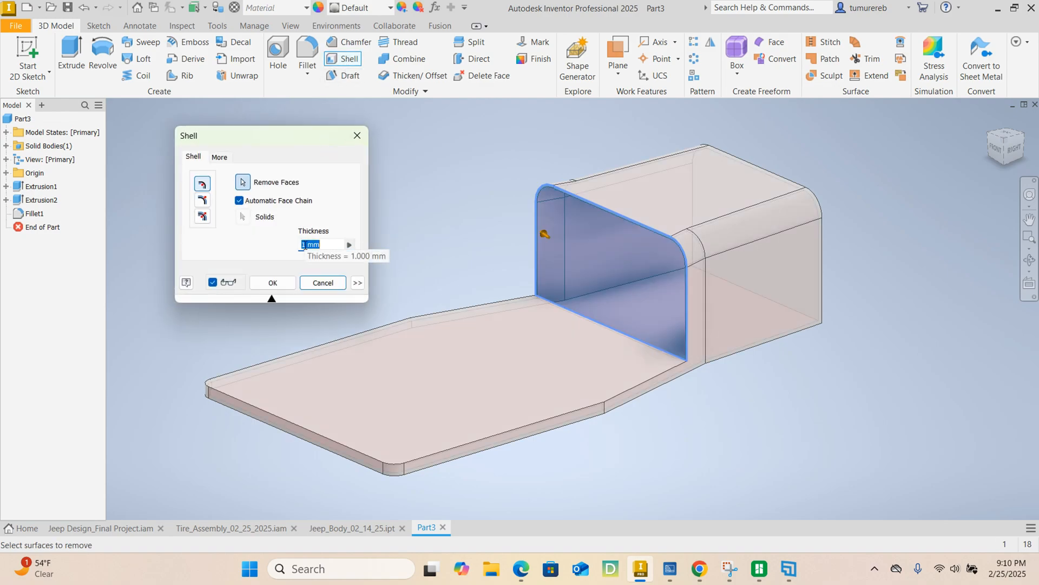
type("5")
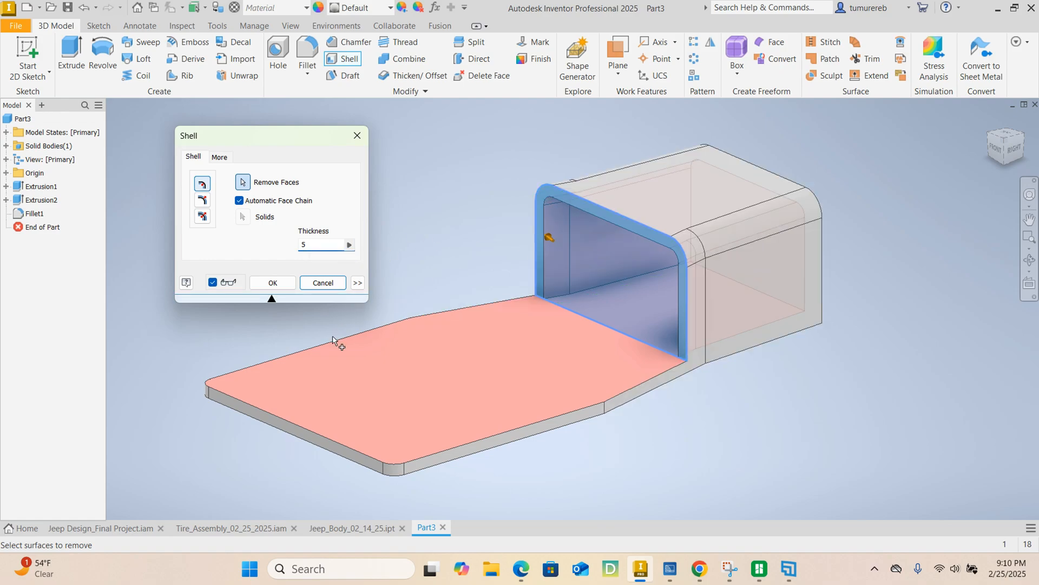
left_click(317, 243)
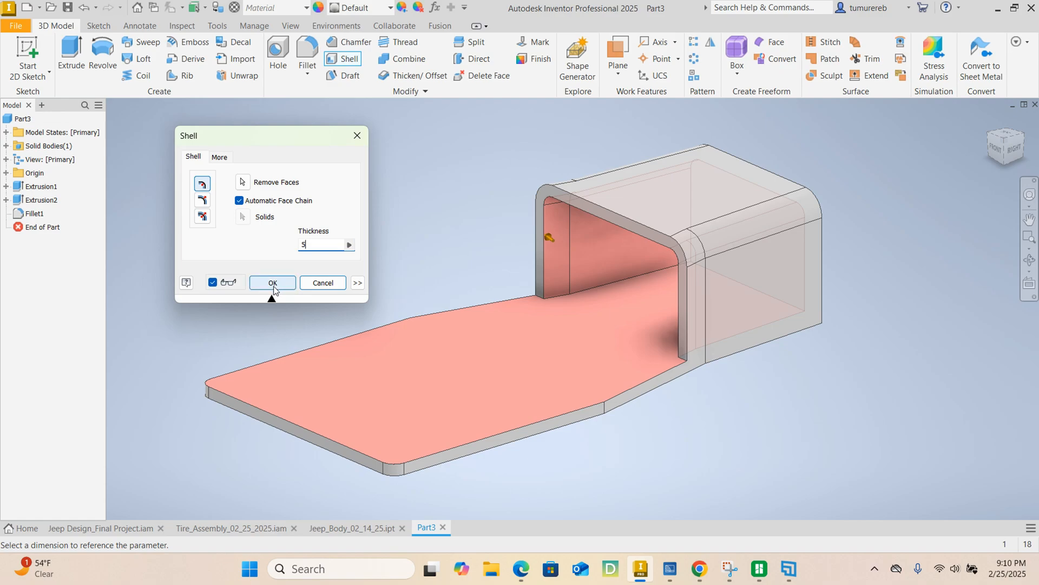
left_click(273, 282)
Start a sketch on the base plate's upper face and project that face's outline into it.
scroll(625, 279, "up", 3)
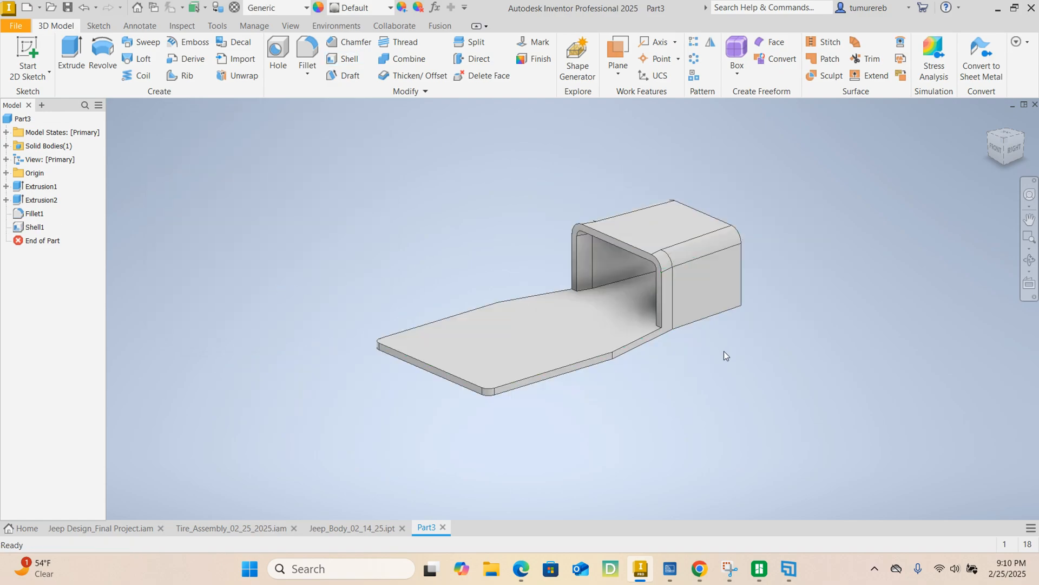
middle_click_drag(600, 361, 476, 371, "shift")
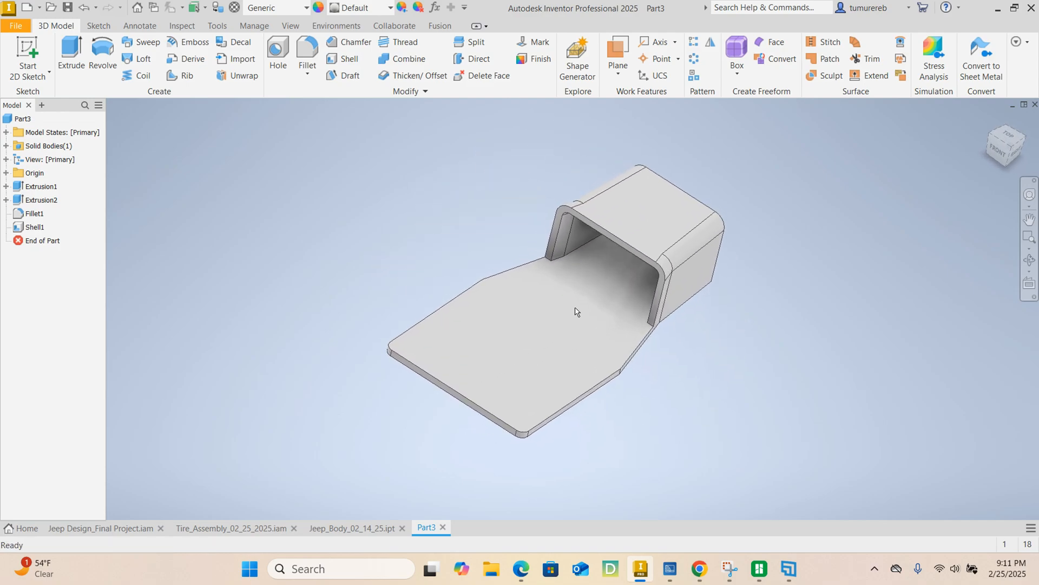
middle_click_drag(722, 297, 553, 327, "shift")
left_click(552, 328)
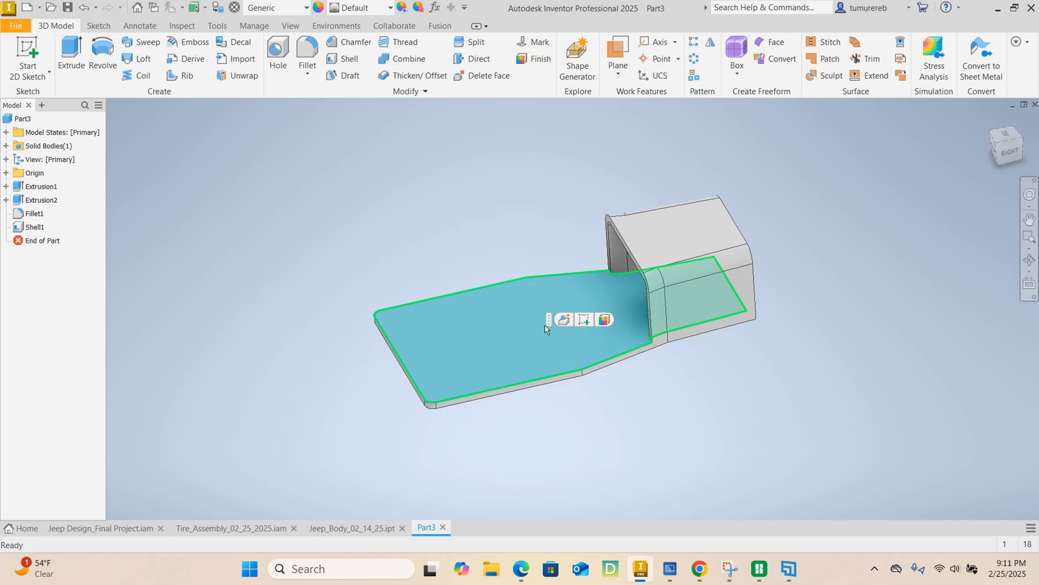
left_click(584, 319)
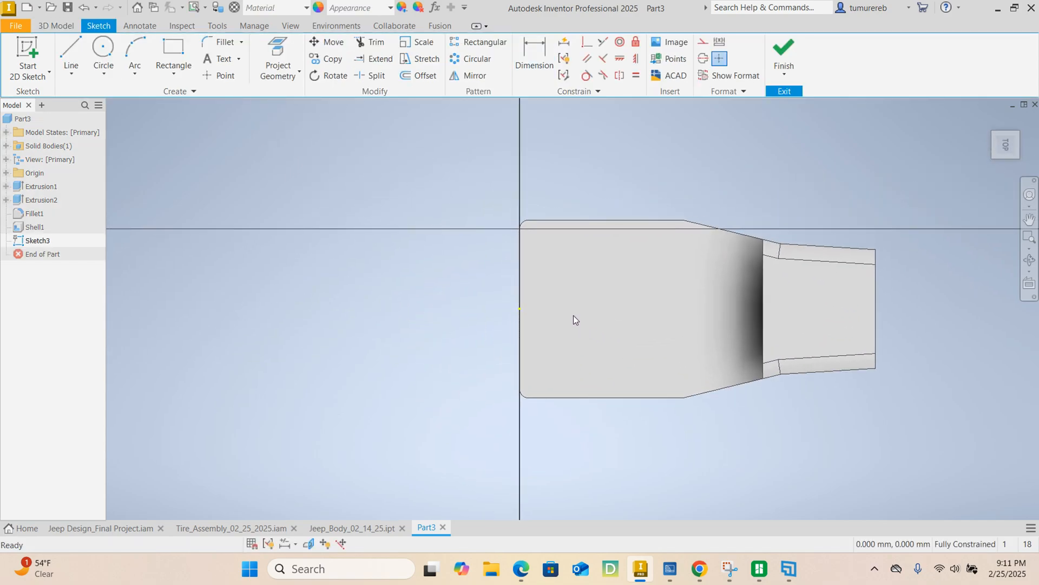
middle_click_drag(439, 306, 390, 284)
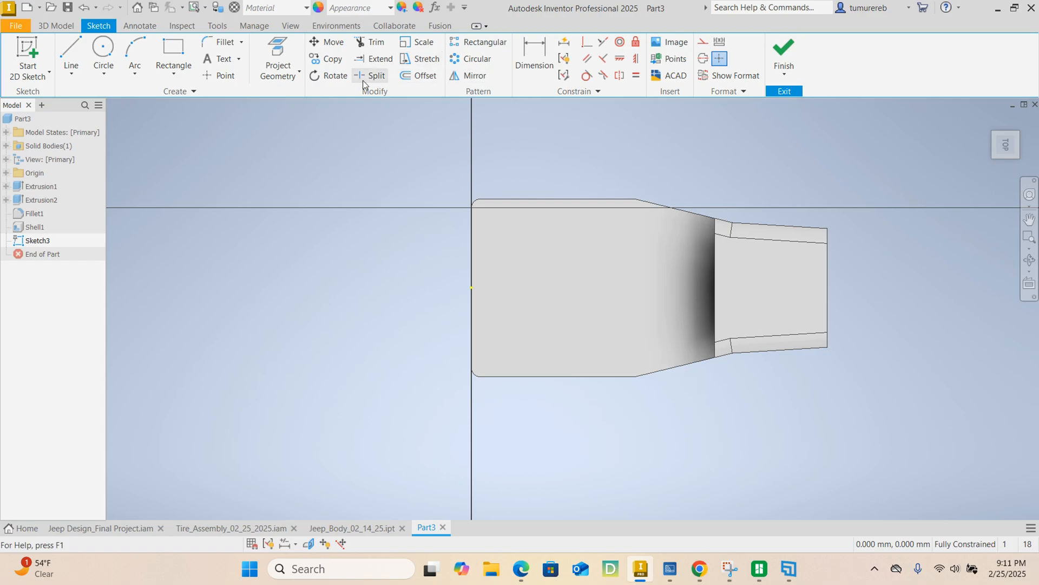
left_click(278, 49)
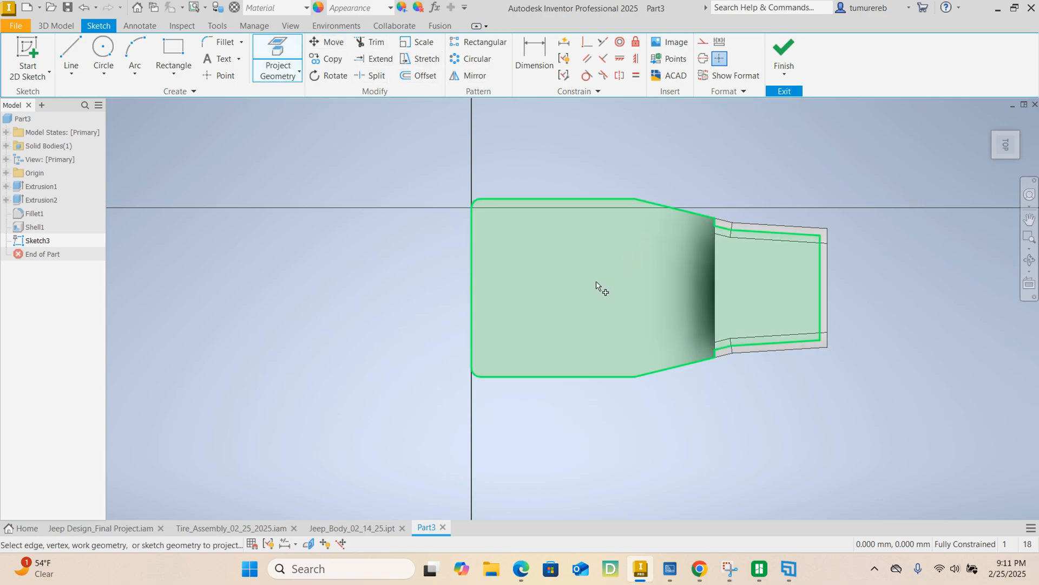
left_click(598, 287)
right_click(319, 262)
left_click(355, 255)
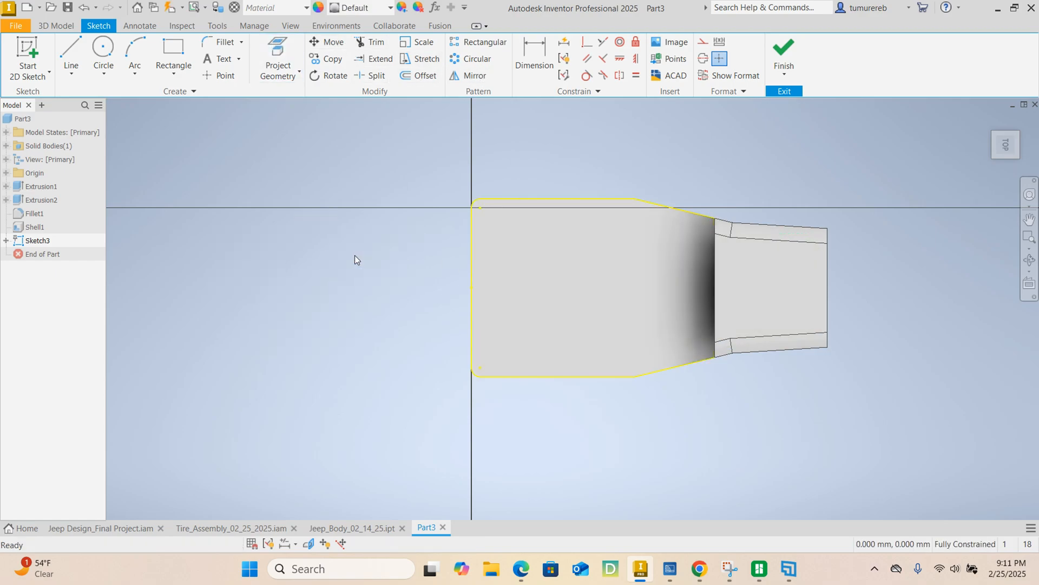
left_click(427, 76)
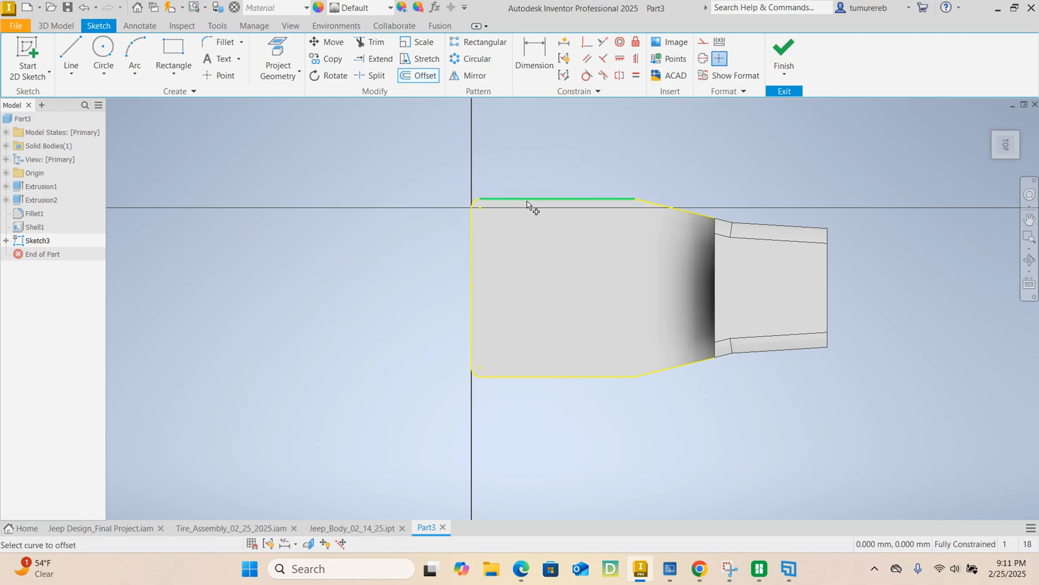
right_click(367, 139)
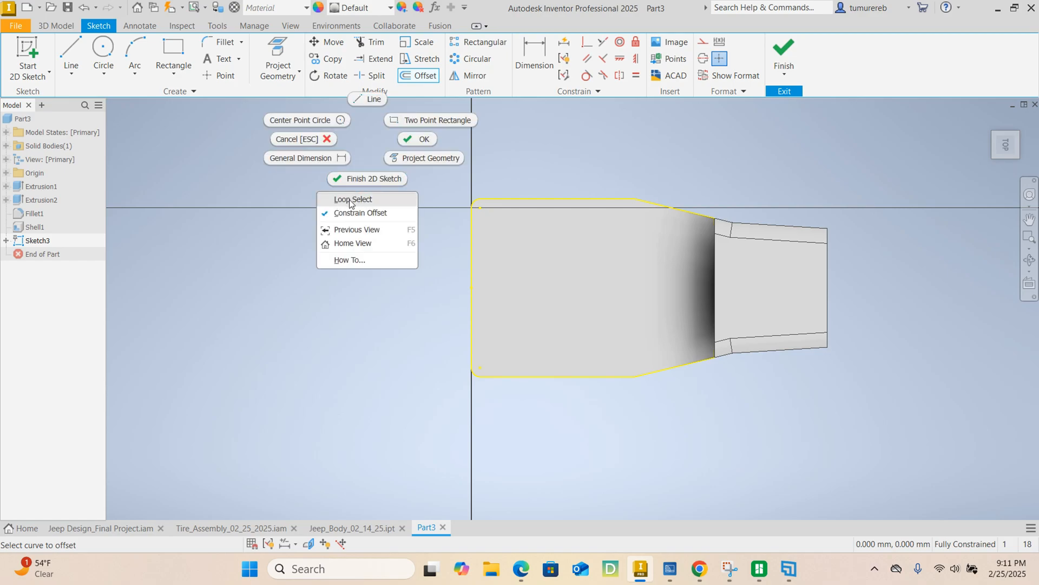
key("Escape")
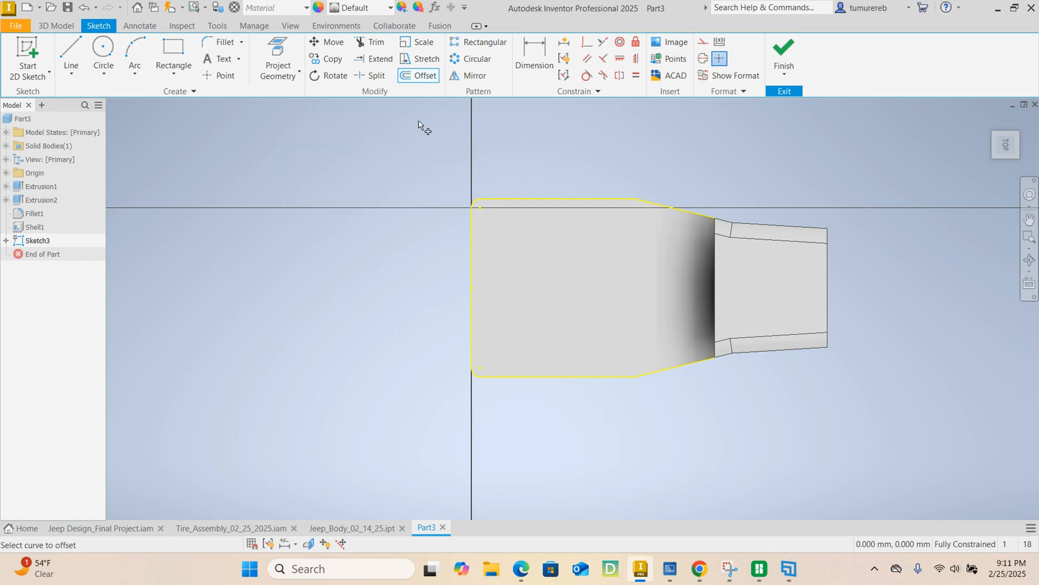
Offset the projected outline of the open plate area 5 mm inward, picking its straight, sloped and rounded corner edges individually.
left_click(420, 77)
right_click(374, 137)
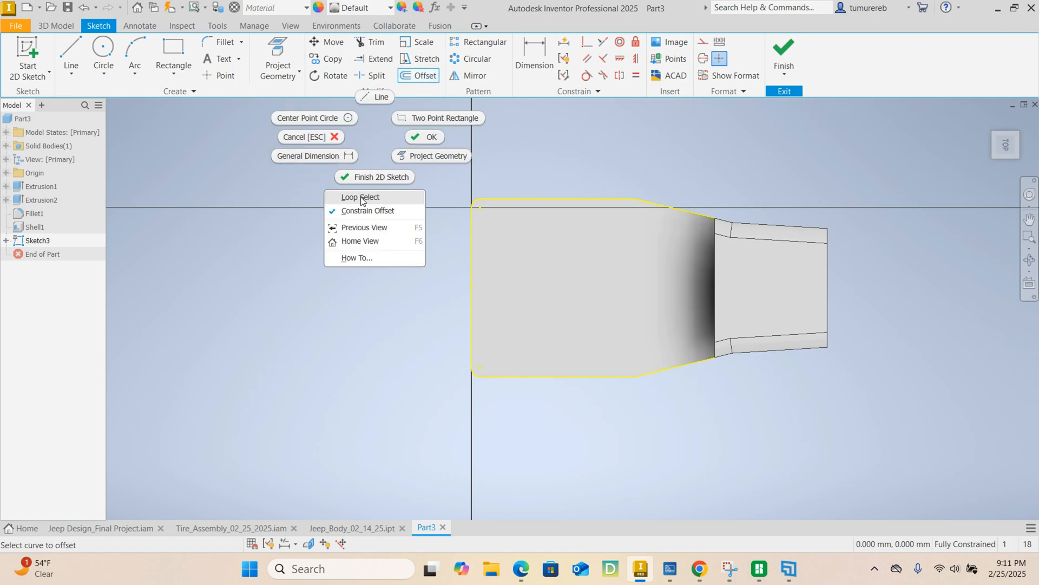
left_click(533, 158)
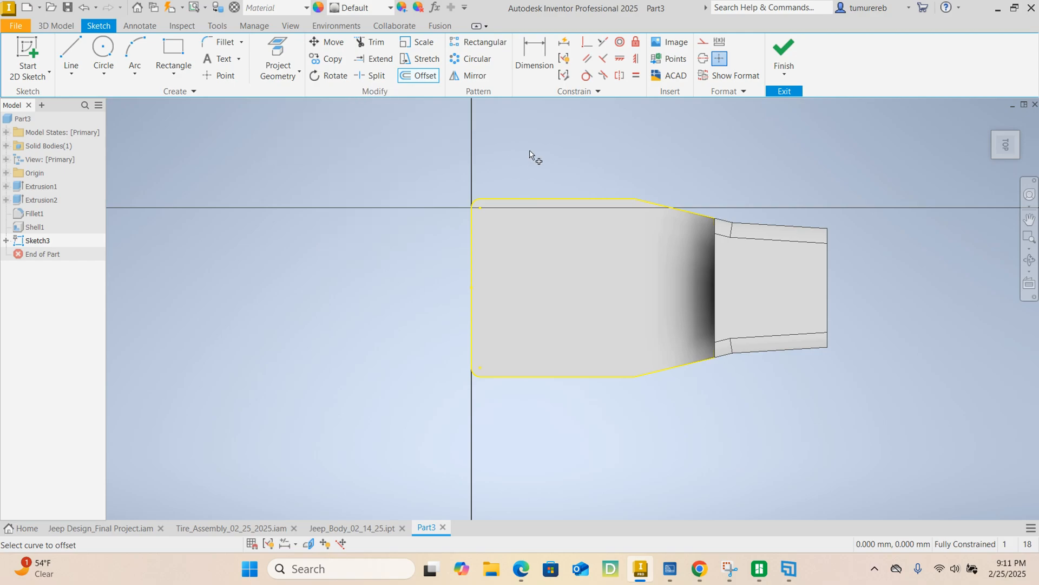
left_click(517, 200)
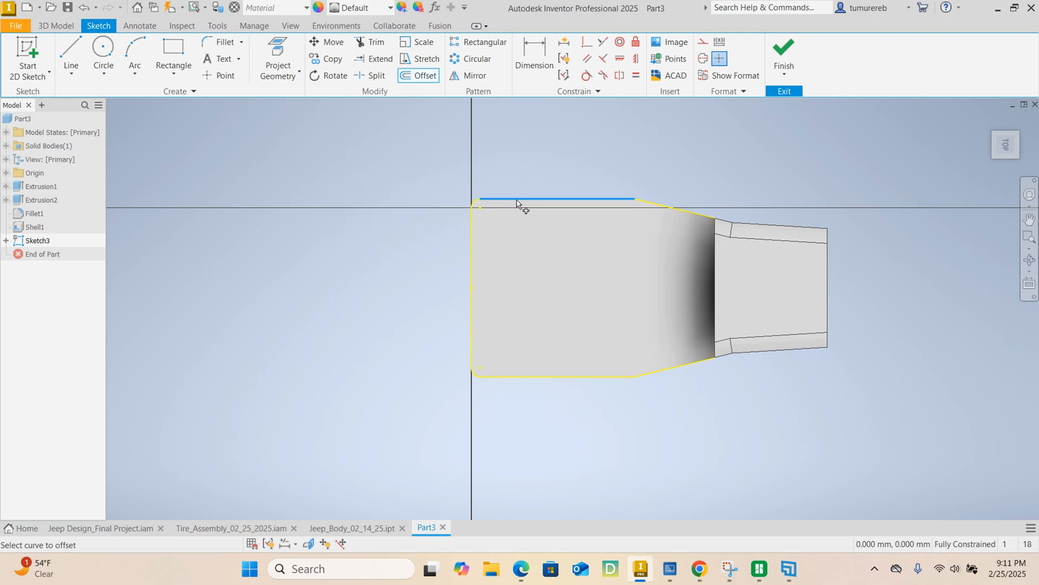
left_click(657, 205)
scroll(472, 201, "up", 3)
left_click(478, 225)
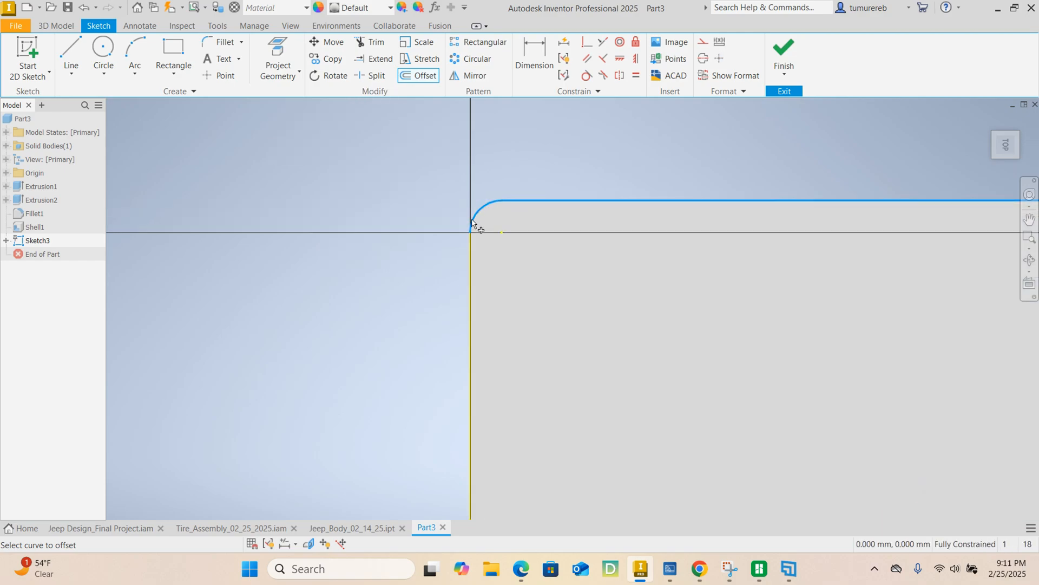
scroll(477, 227, "down", 2)
left_click(469, 295)
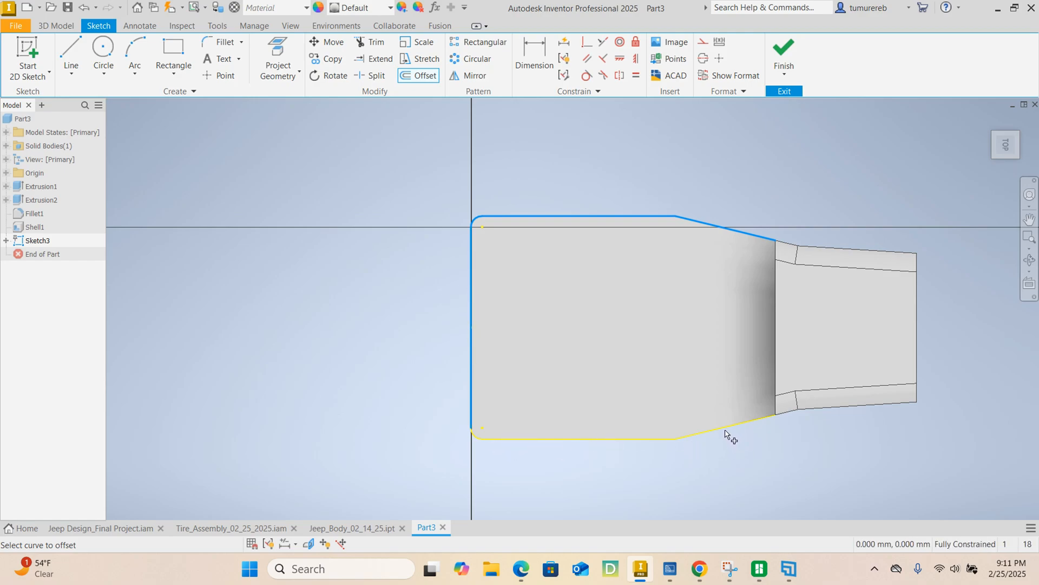
scroll(544, 450, "up", 4)
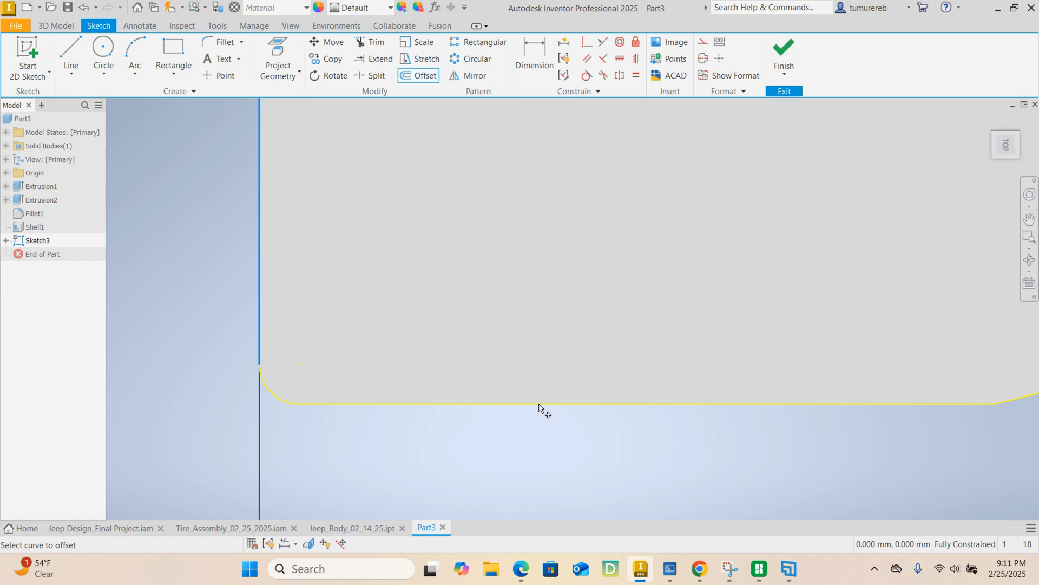
left_click(348, 407)
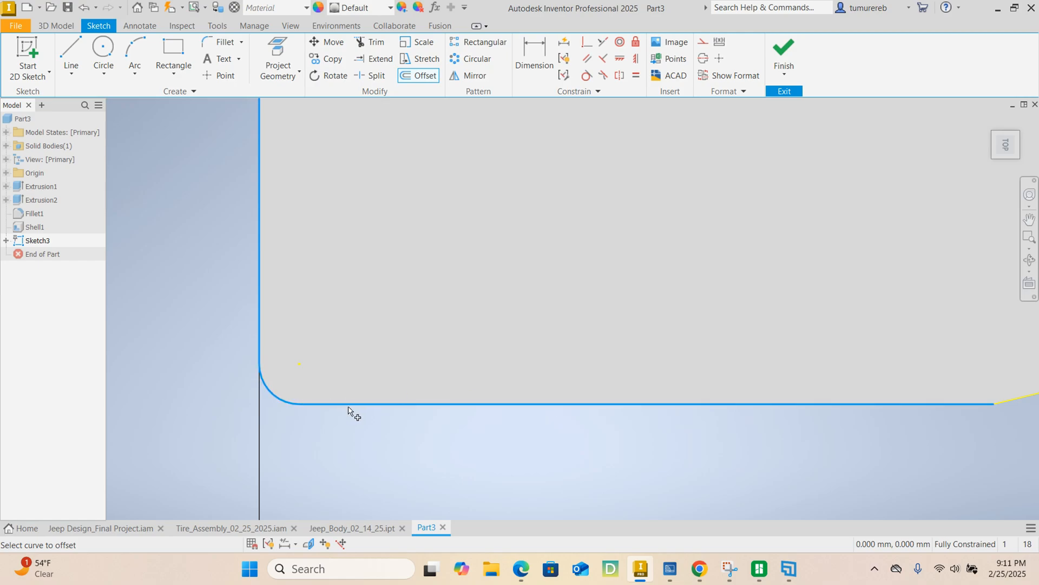
scroll(348, 407, "up", 4)
left_click(628, 398)
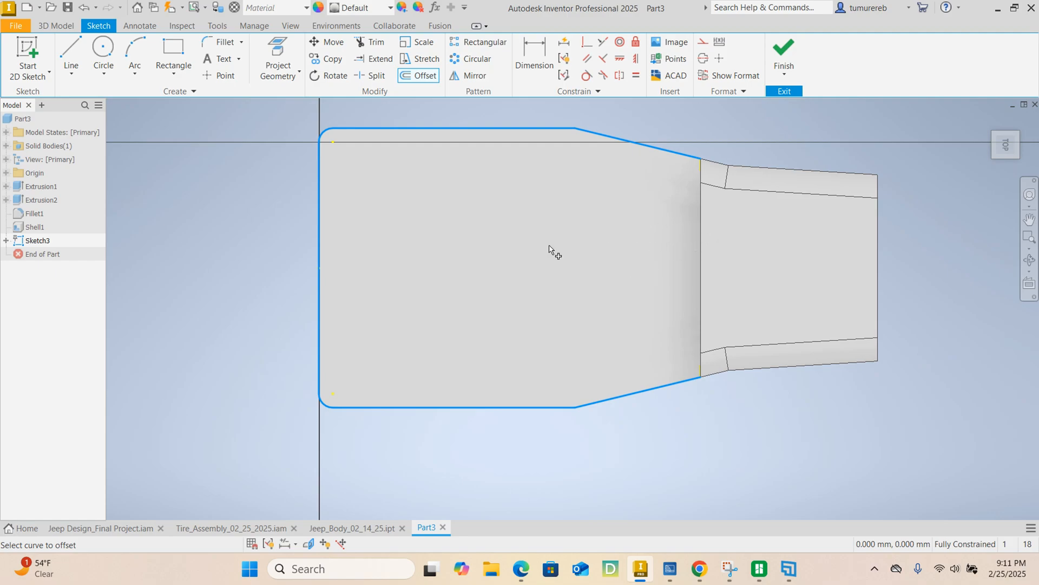
key("Return")
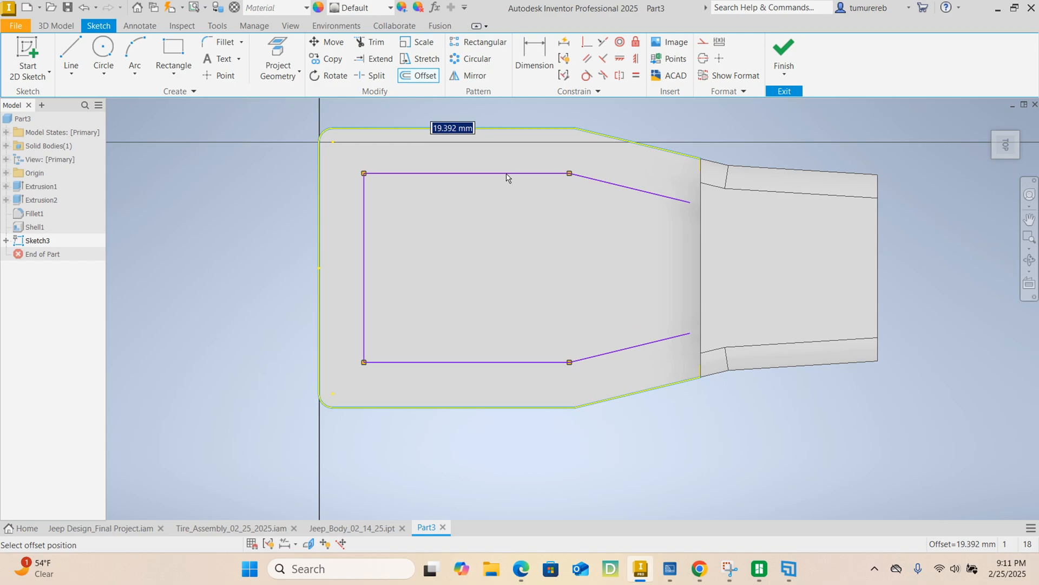
type("5")
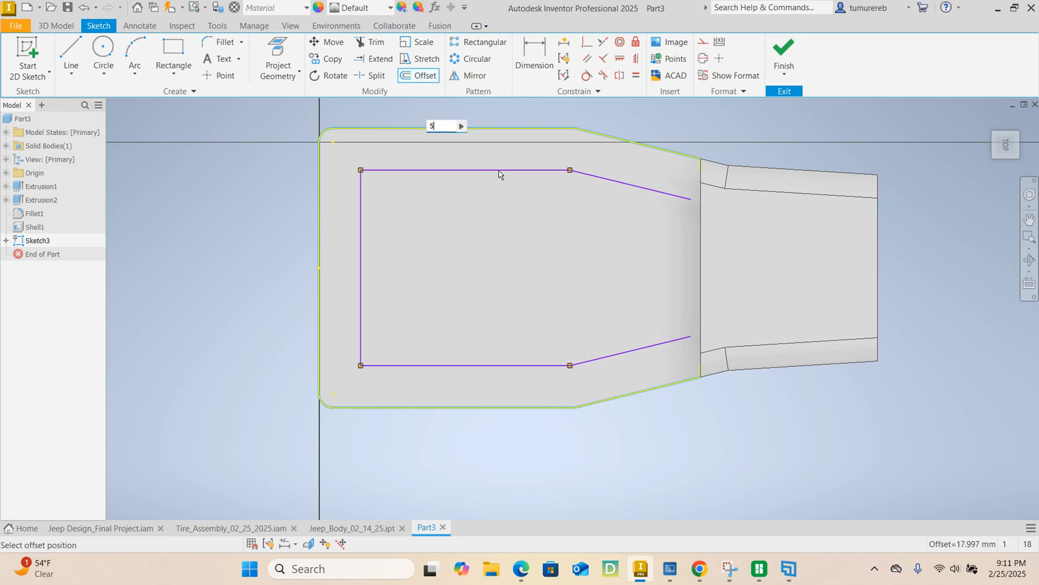
key("Return")
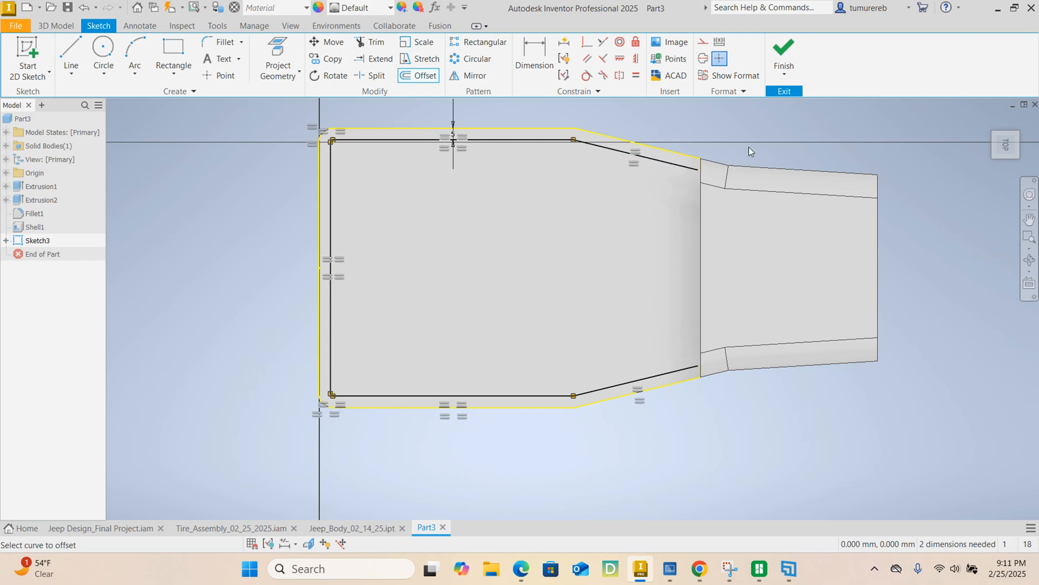
right_click(779, 147)
left_click(687, 146)
Project the edges at the hood block's open end, including both side wall ends, into the plate sketch.
scroll(719, 155, "down", 5)
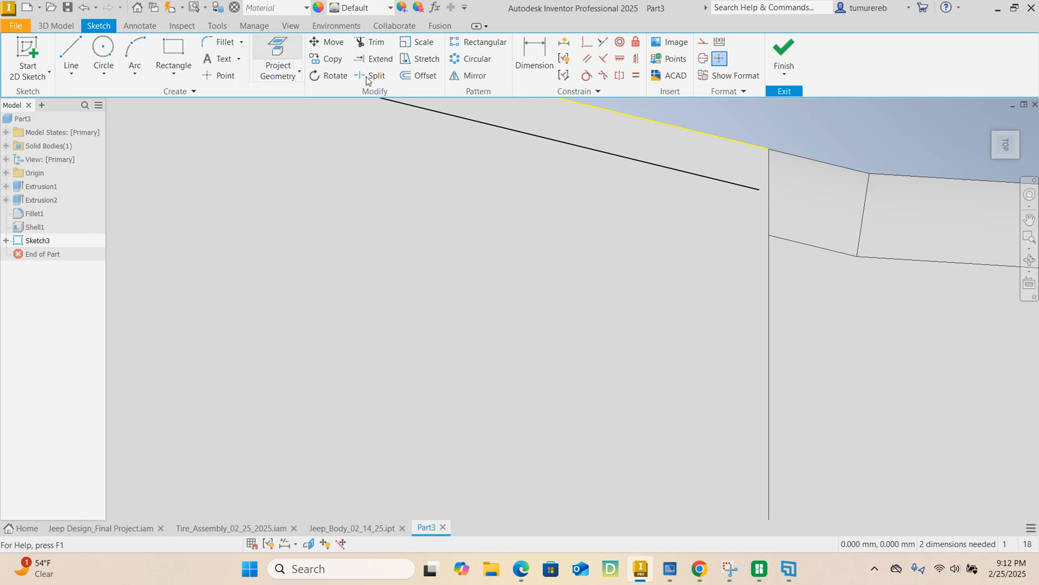
key("p")
scroll(766, 244, "up", 5)
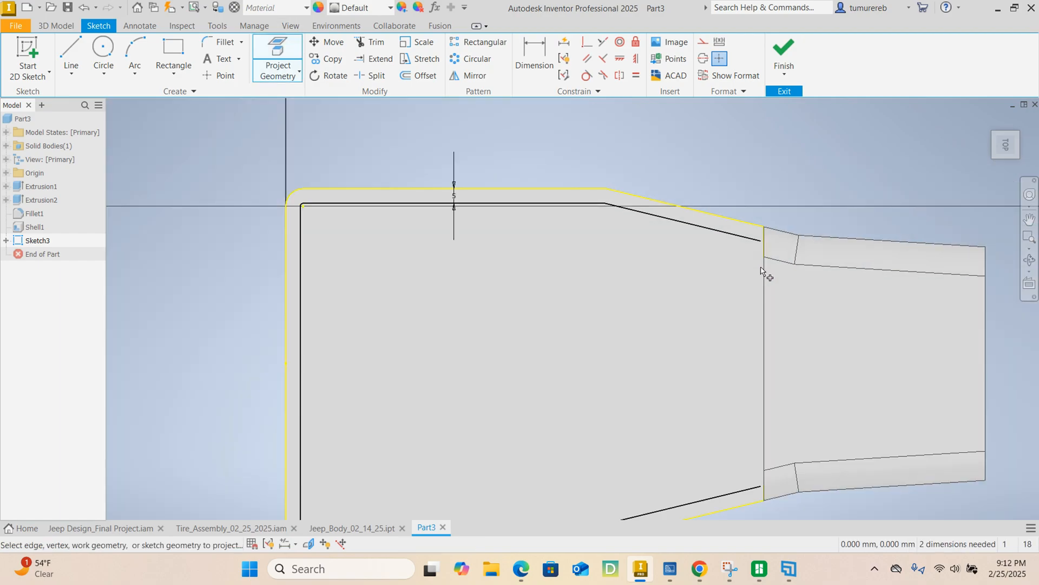
scroll(763, 336, "down", 5)
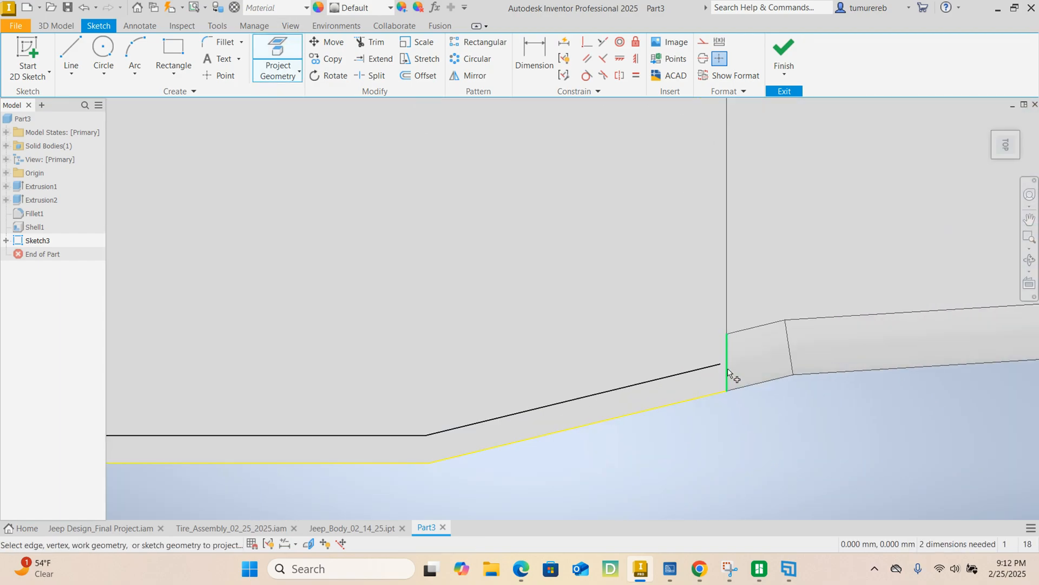
scroll(729, 293, "up", 5)
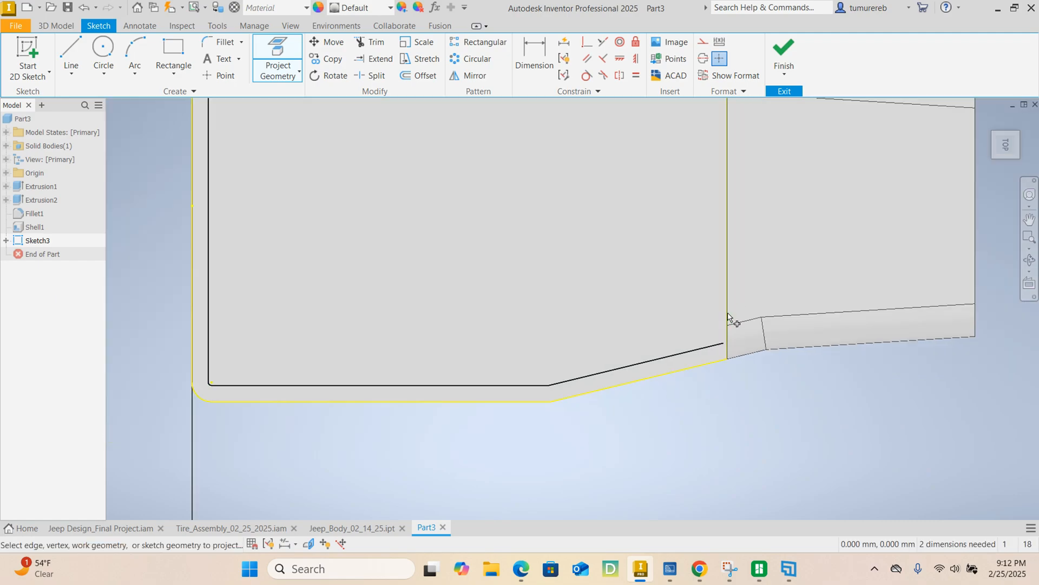
Extend both sloped offset lines to the edge at the hood block's open end and finish the plate sketch.
right_click(927, 262)
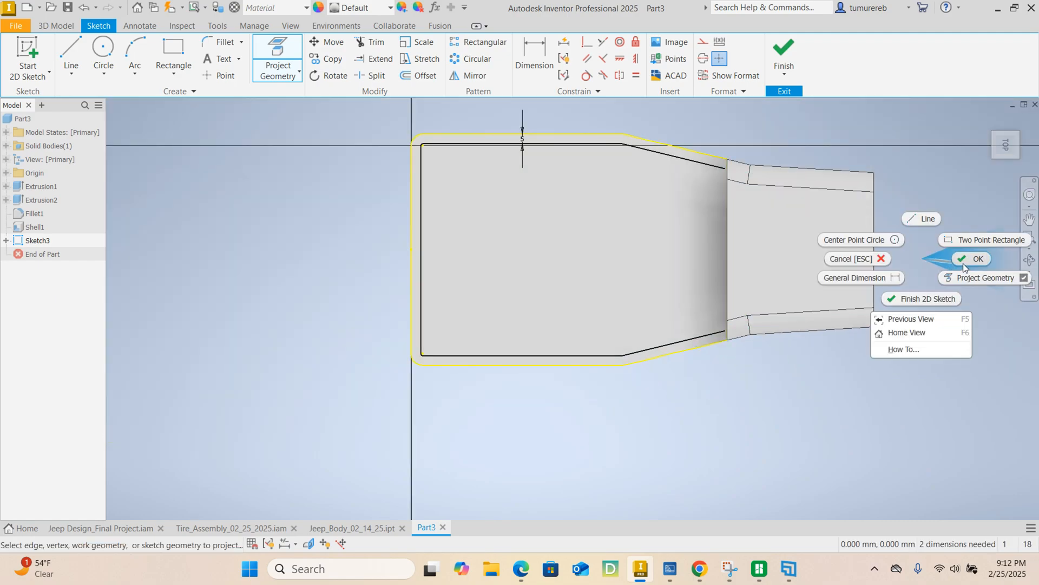
left_click(965, 261)
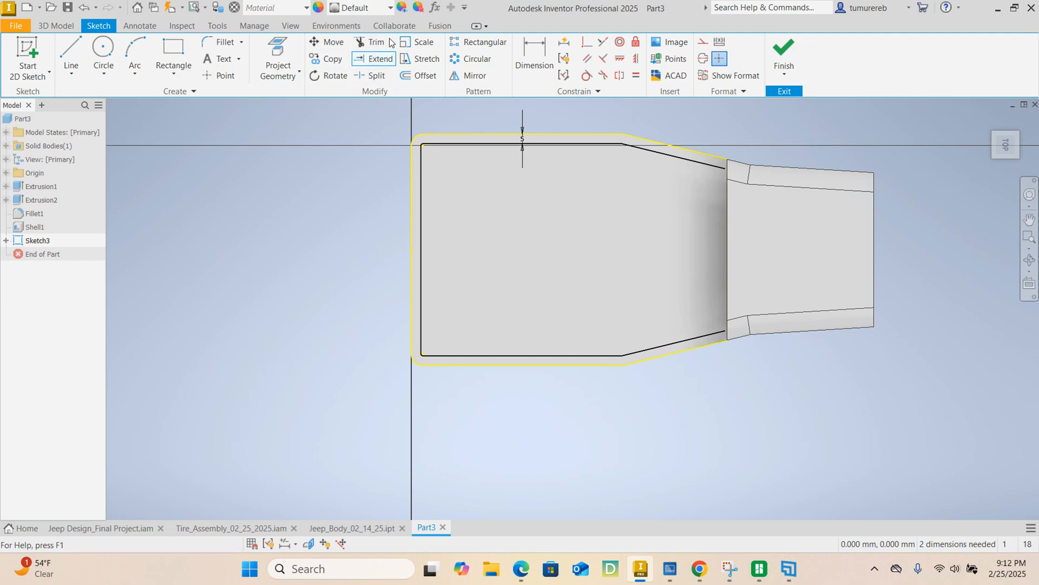
scroll(726, 181, "up", 5)
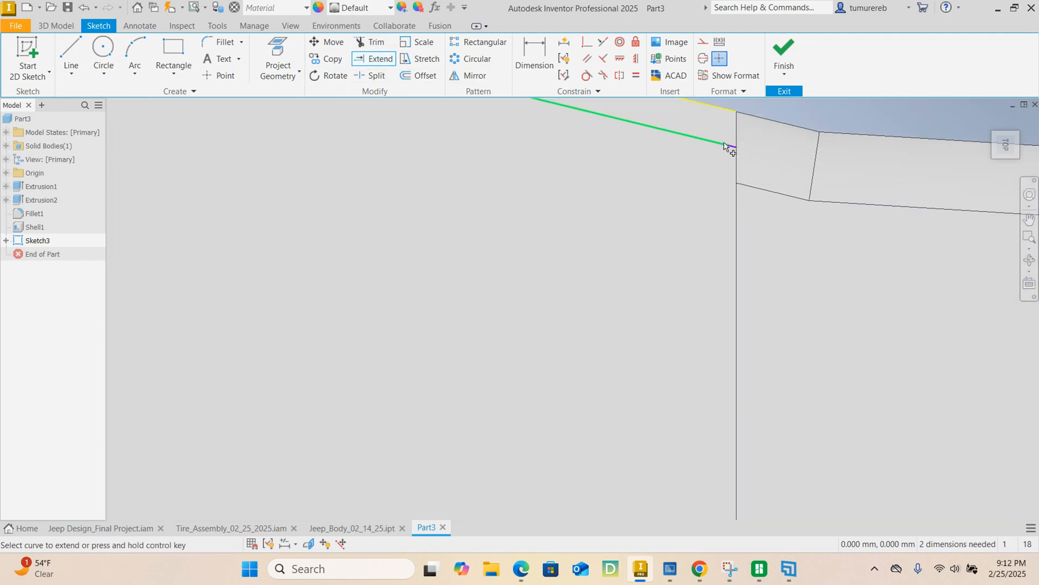
scroll(715, 178, "down", 5)
scroll(723, 360, "up", 5)
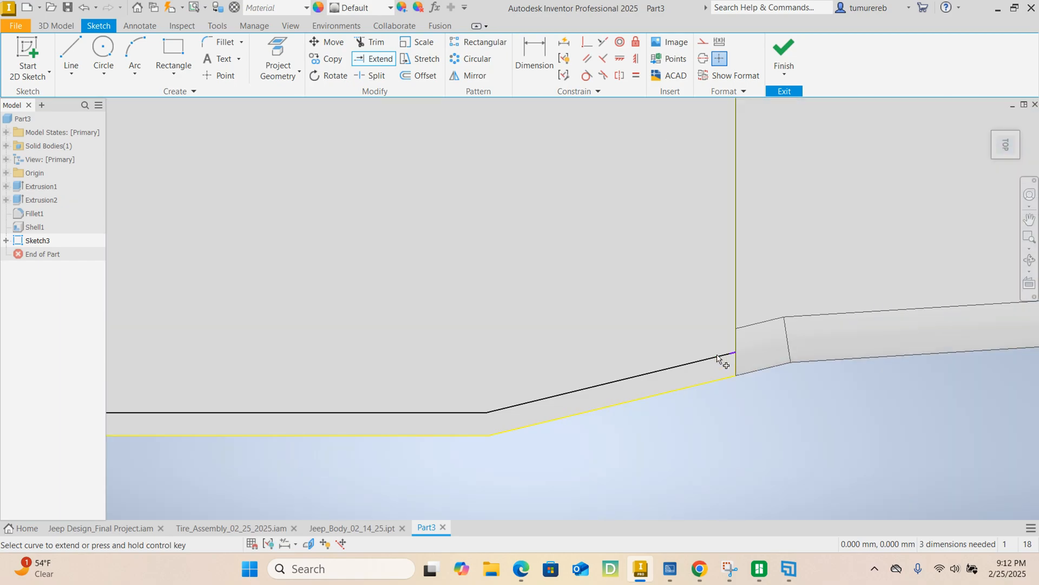
scroll(709, 355, "down", 5)
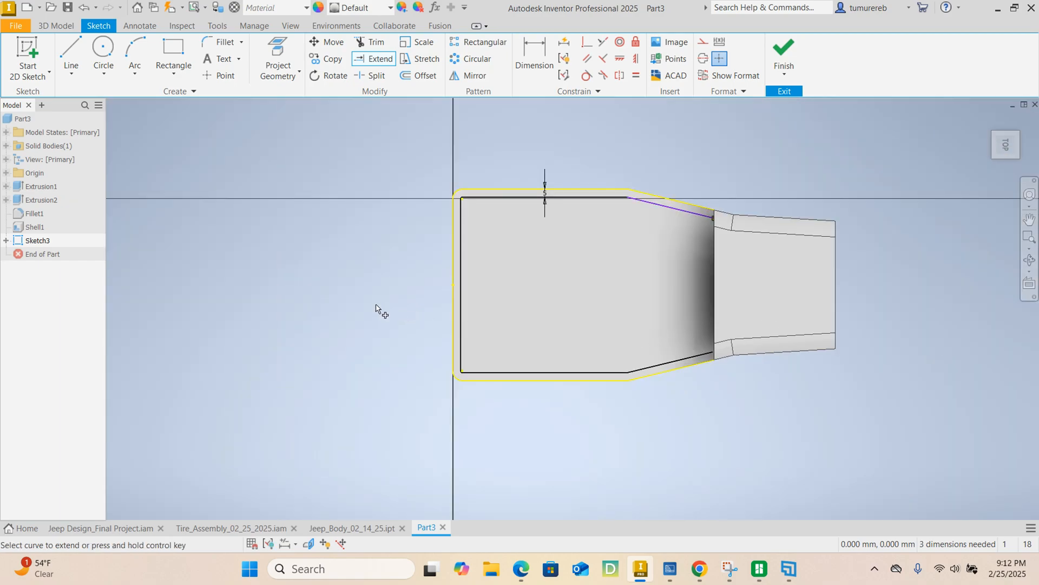
scroll(705, 353, "up", 5)
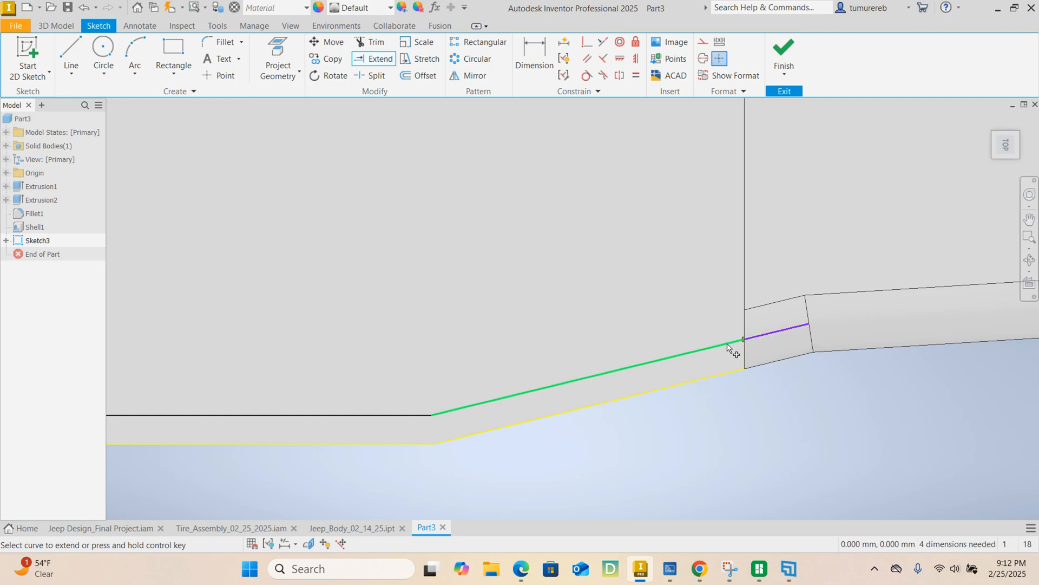
left_click(730, 351)
scroll(627, 354, "down", 2)
scroll(222, 337, "down", 3)
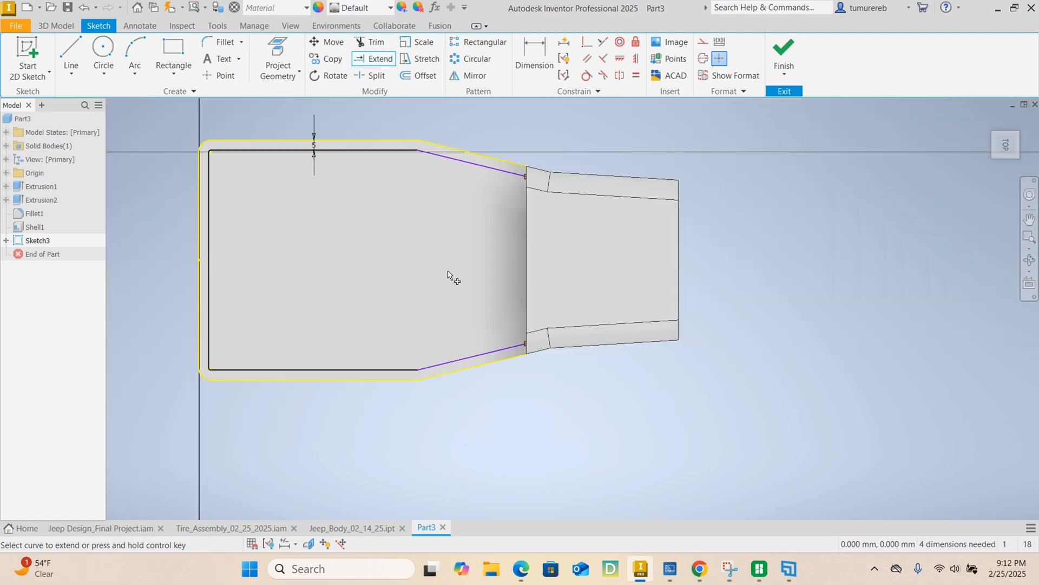
right_click(790, 249)
left_click(834, 250)
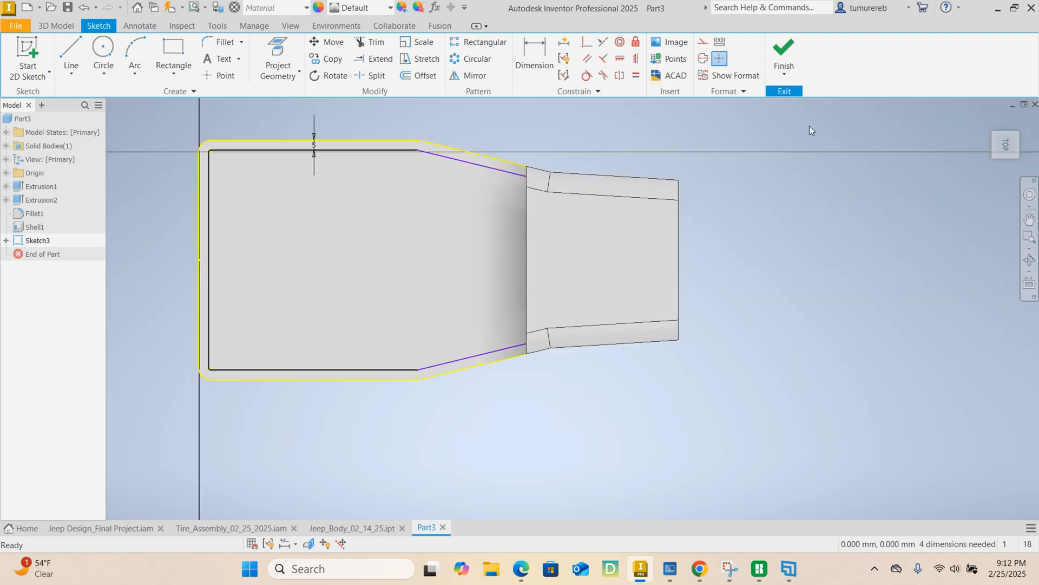
left_click(785, 52)
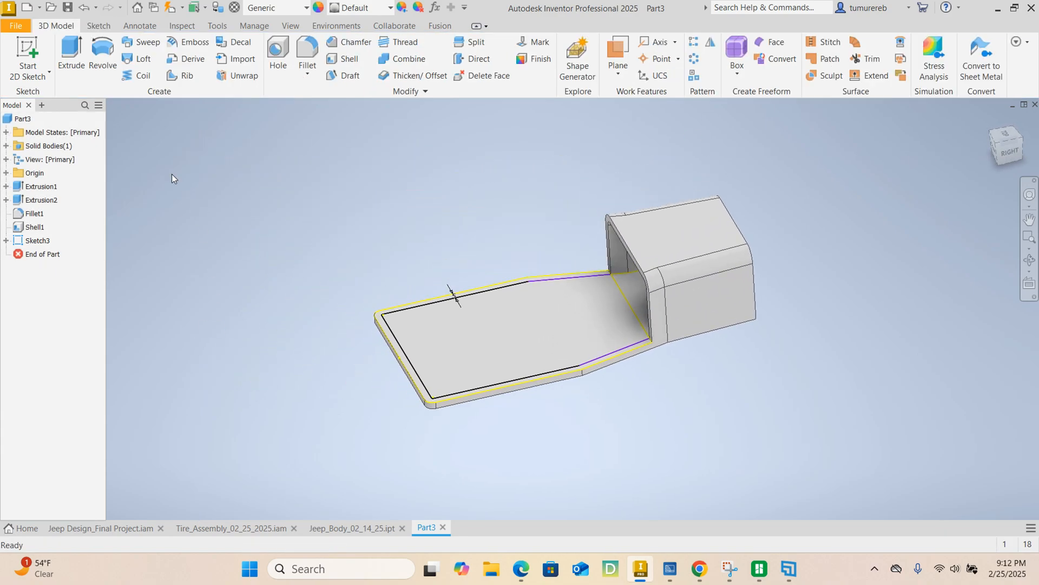
Extrude the narrow band between the plate's outline and the offset lines 50 mm upward, joined to the body.
left_click(72, 54)
scroll(412, 333, "up", 5)
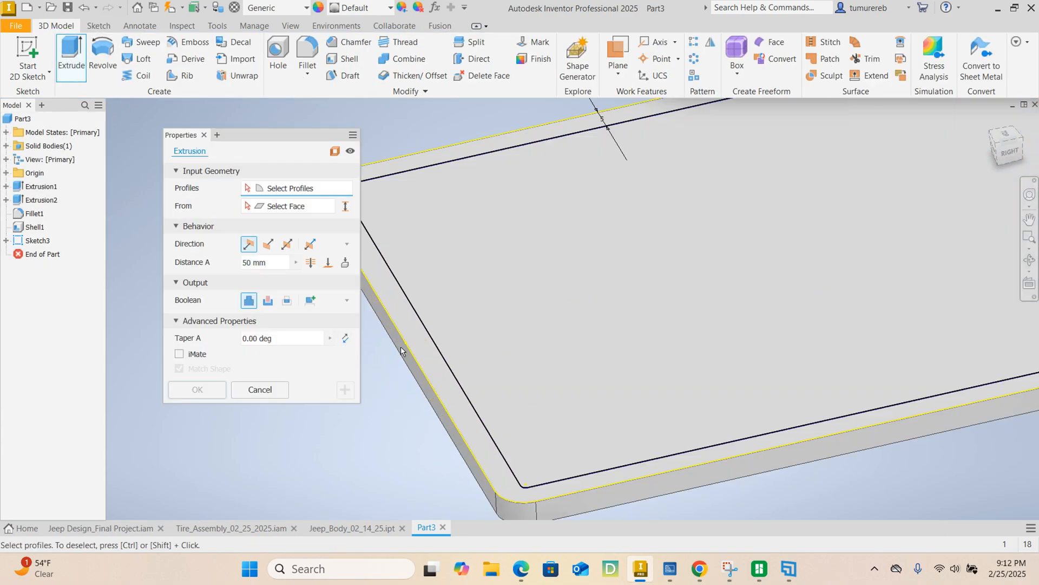
left_click(411, 333)
scroll(415, 336, "down", 5)
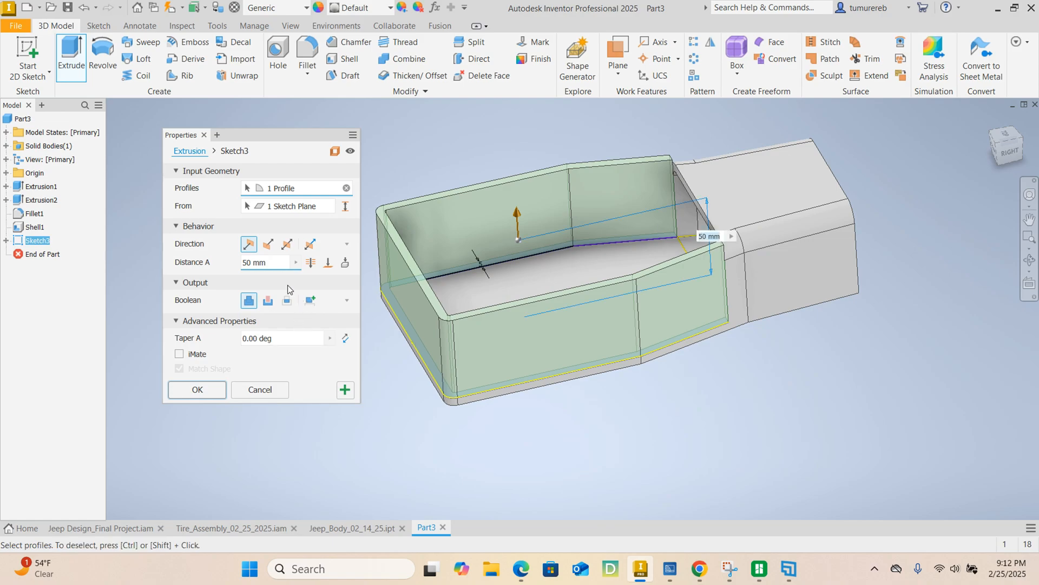
left_click(205, 388)
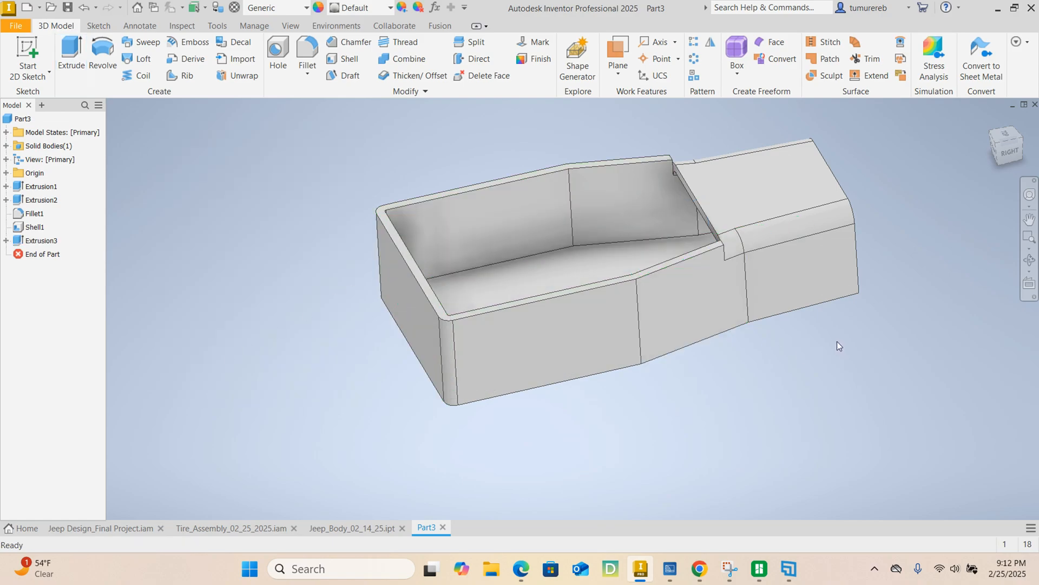
Consult the reference body in Jeep_Body_02_14_25.ipt, return to Part3 and examine the new walls from several angles.
middle_click_drag(811, 340, 456, 449, "shift")
left_click(352, 528)
left_click(425, 528)
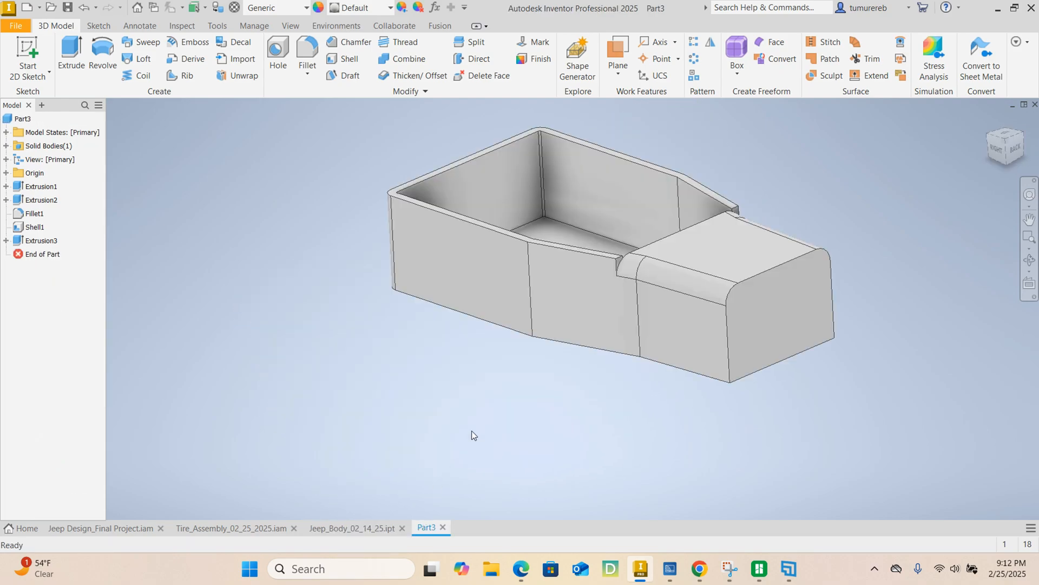
middle_click_drag(407, 342, 481, 343, "shift")
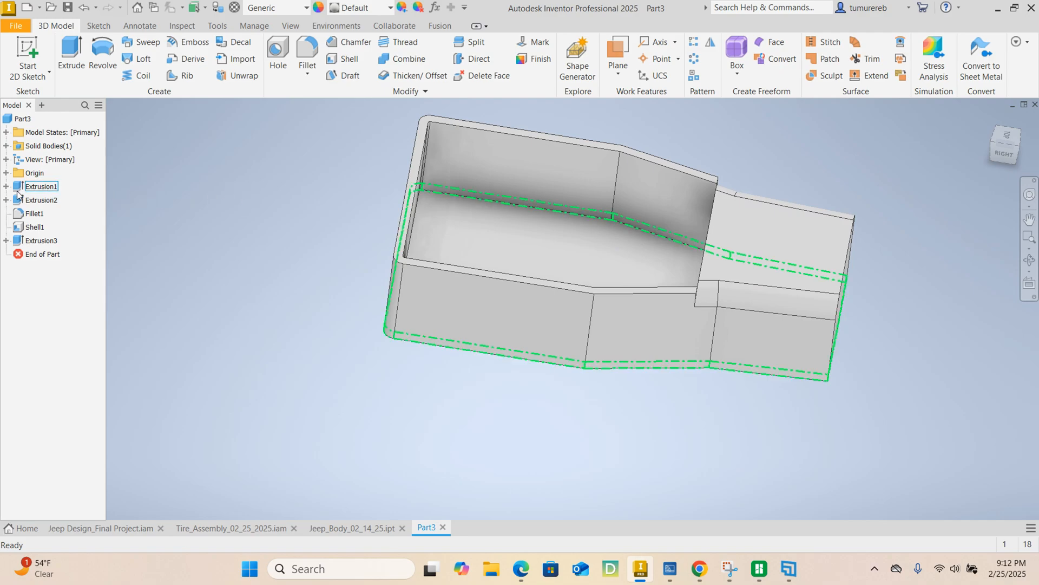
Start a sketch on the origin's YZ Plane and slice the graphics at the sketch plane.
left_click(7, 173)
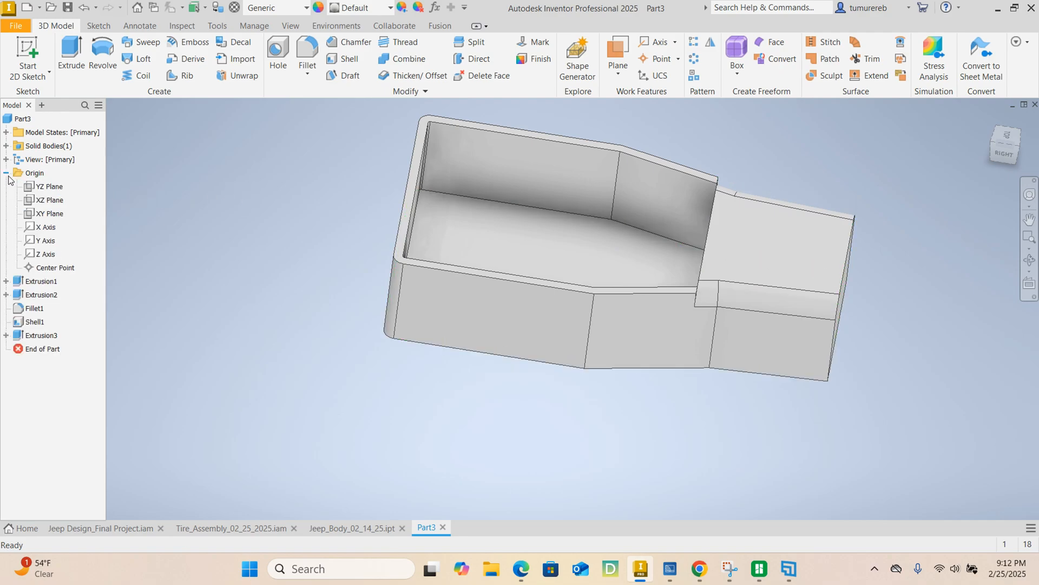
left_click(36, 186)
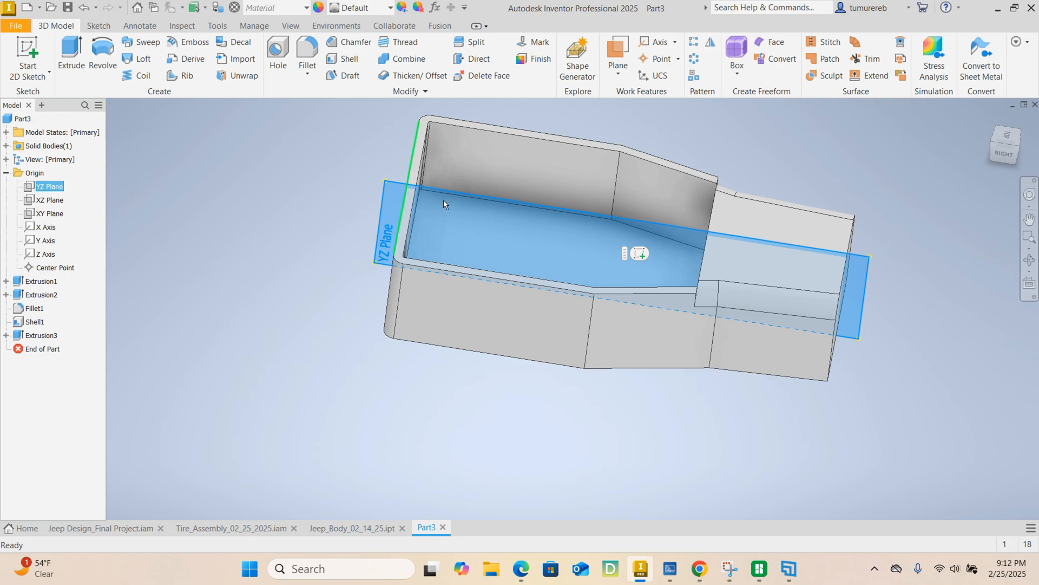
left_click(642, 254)
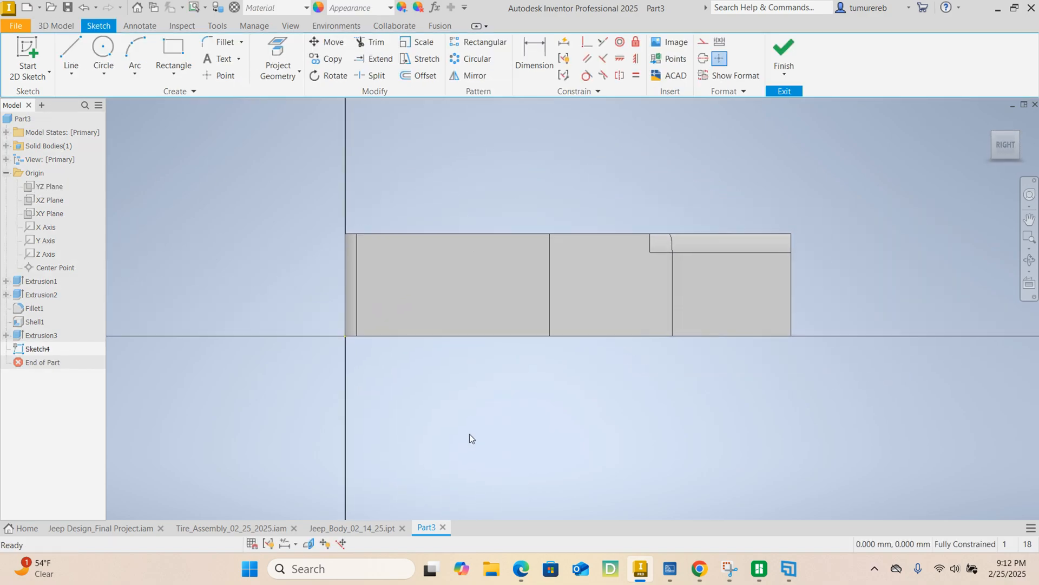
left_click(309, 543)
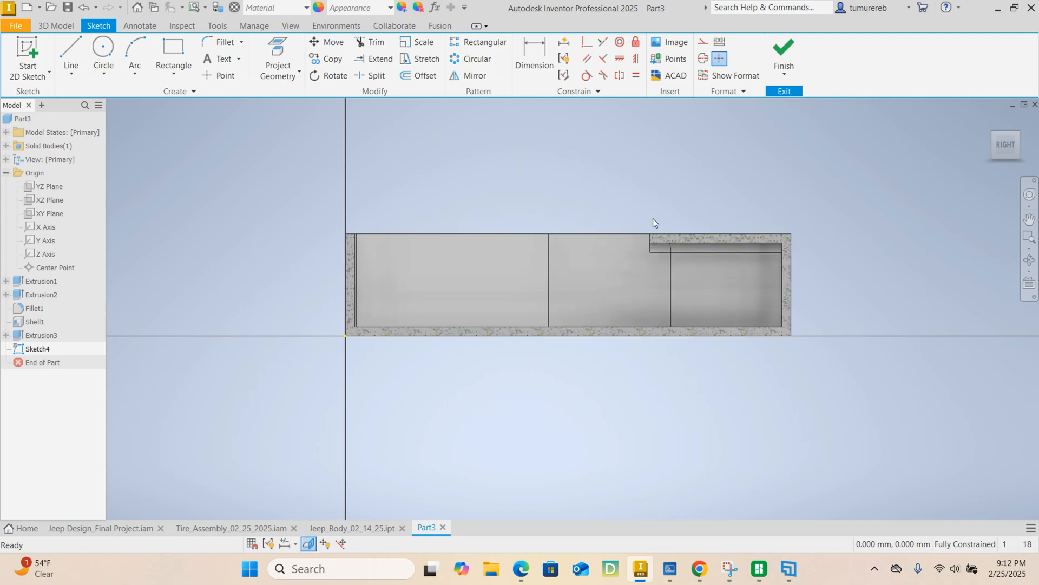
scroll(653, 219, "up", 4)
scroll(649, 254, "down", 2)
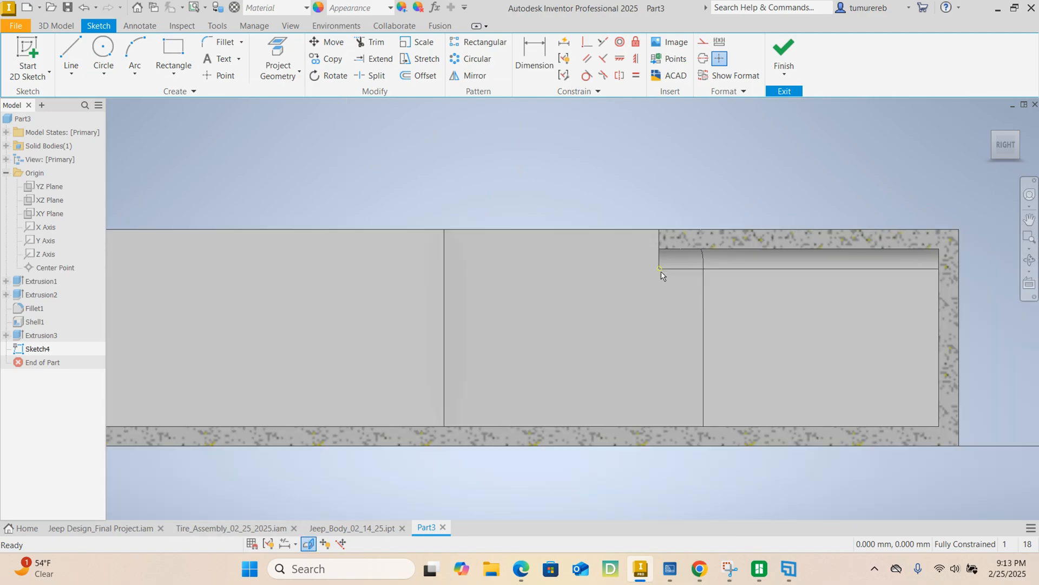
scroll(655, 232, "up", 3)
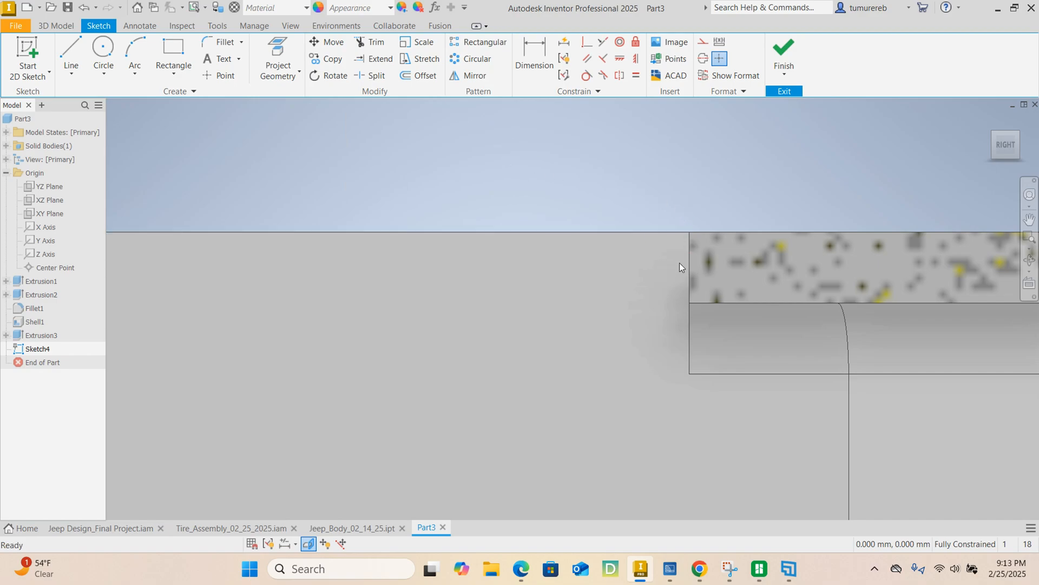
scroll(683, 255, "down", 3)
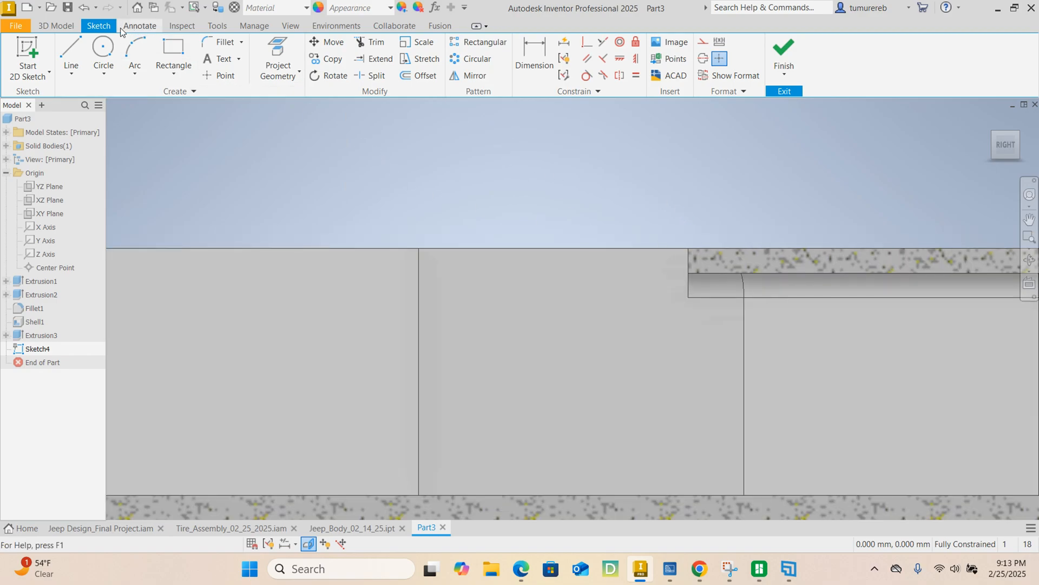
Draw connected lines from the hood's upper rear corner: 30 mm down, about 83 mm rearward, and sloping up to the side wall's top edge.
left_click(71, 57)
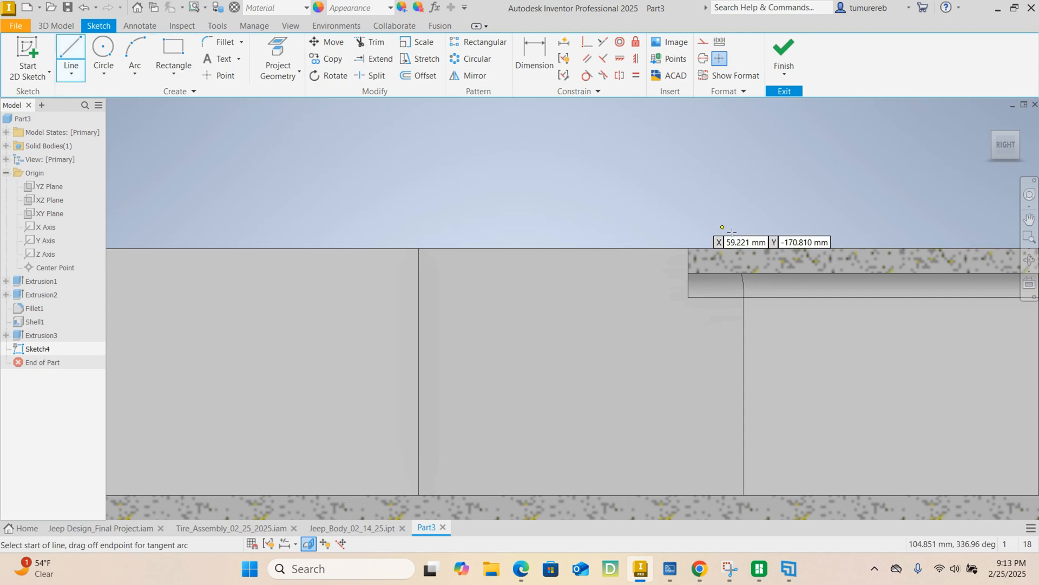
left_click(688, 248)
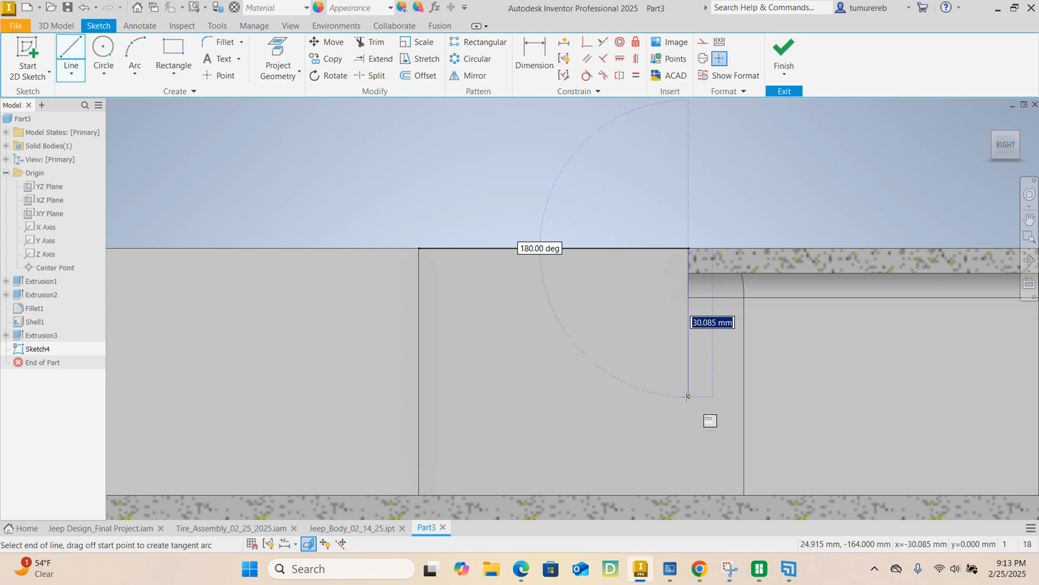
type("30")
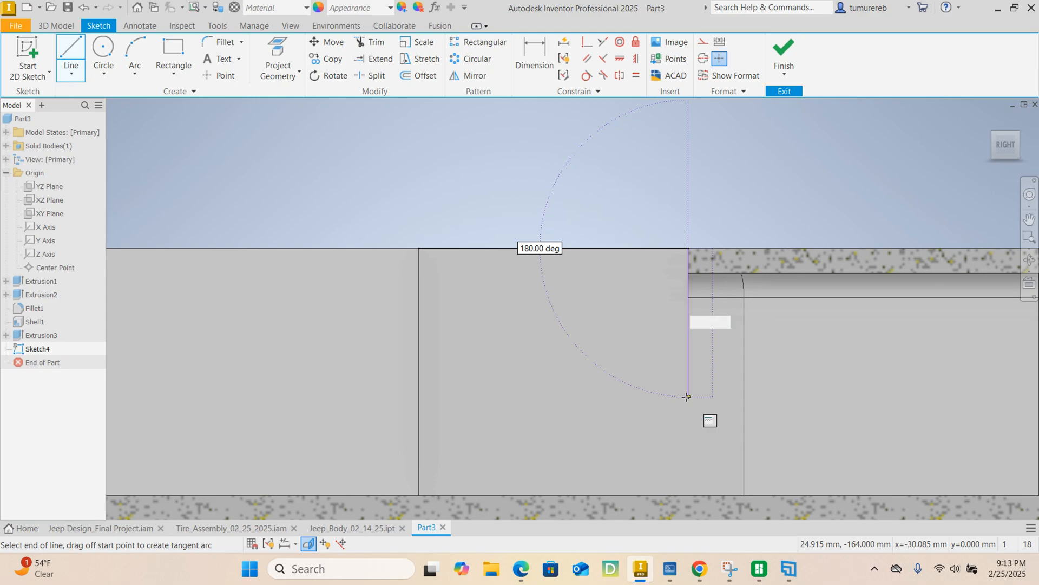
key("Return")
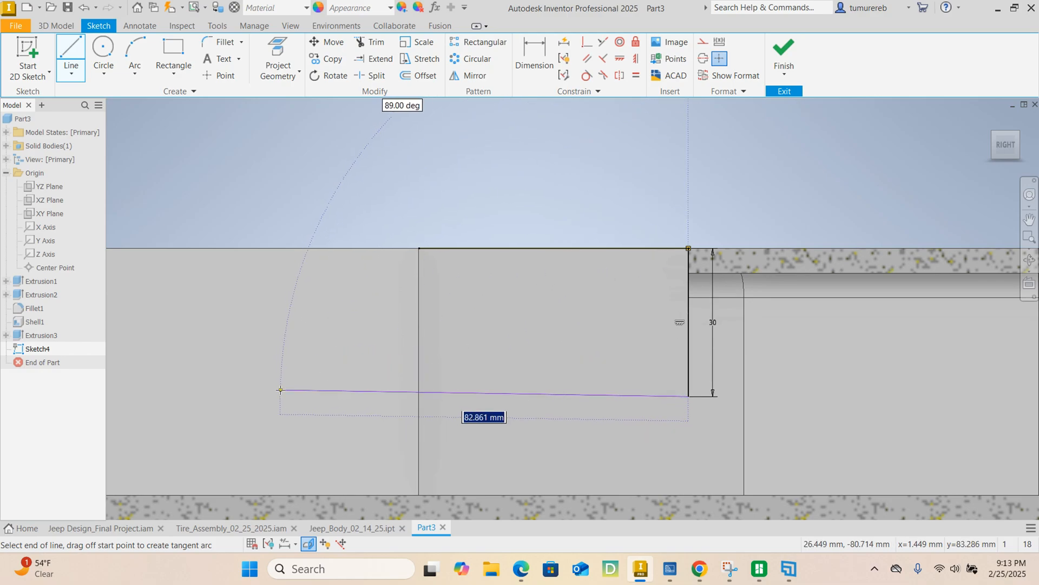
middle_click_drag(279, 390, 450, 378)
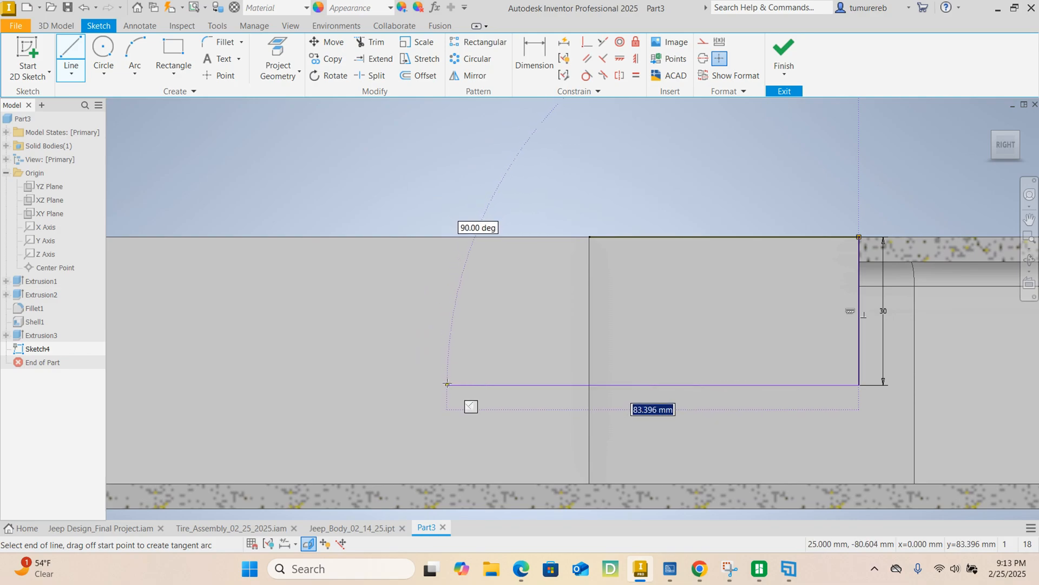
left_click(447, 384)
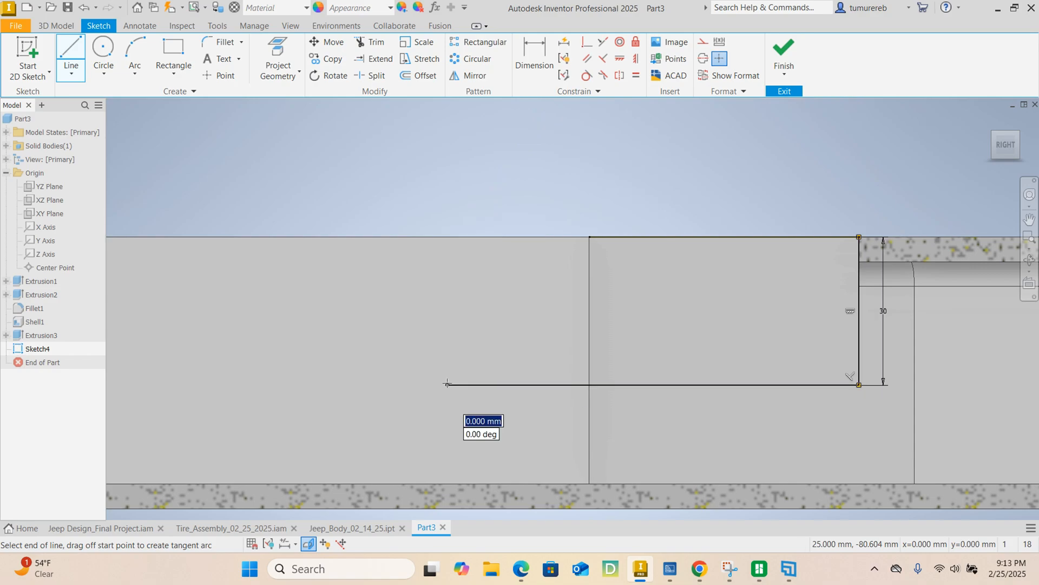
left_click(354, 237)
right_click(374, 228)
left_click(432, 222)
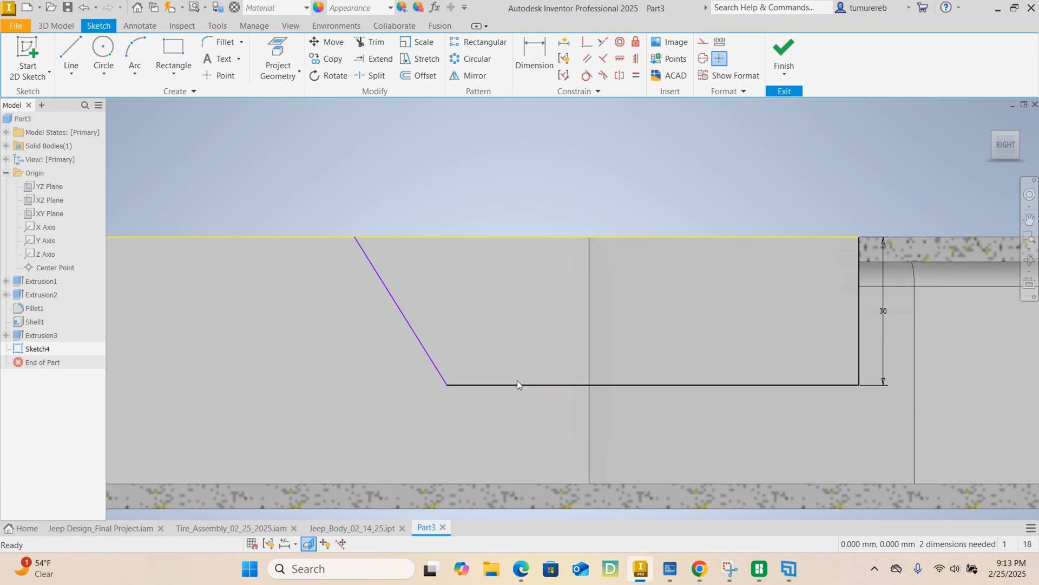
Dimension the angle between the sloped line and the horizontal line as 120 degrees.
left_click(538, 45)
left_click(447, 363)
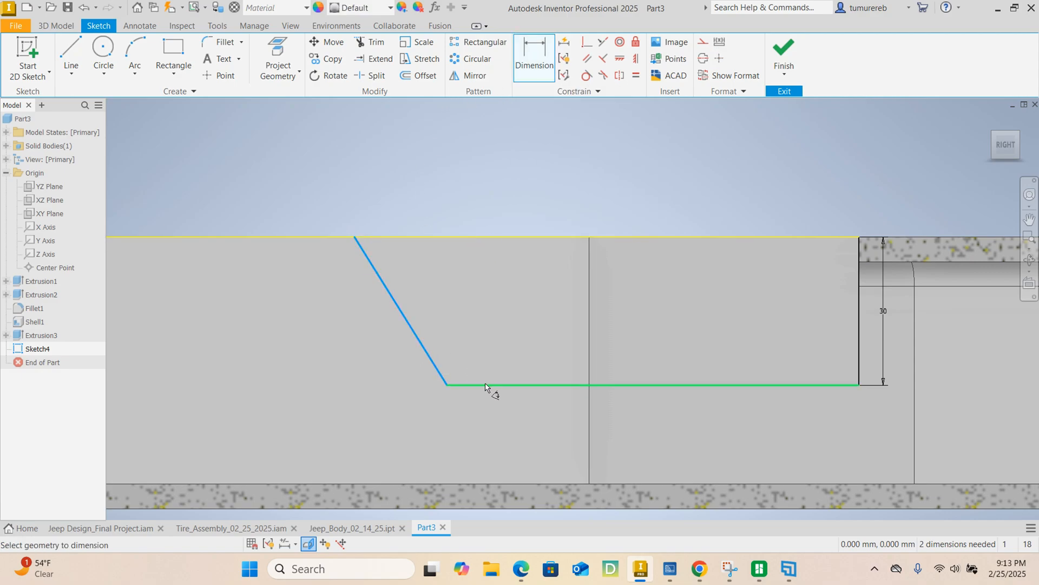
left_click(492, 386)
left_click(465, 343)
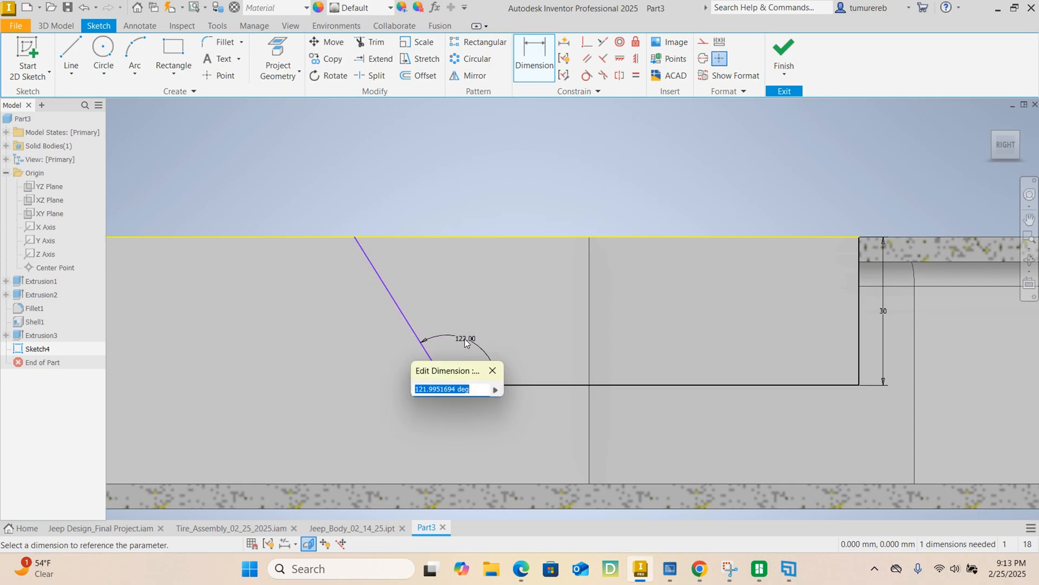
type("120")
key("Return")
scroll(357, 291, "down", 3)
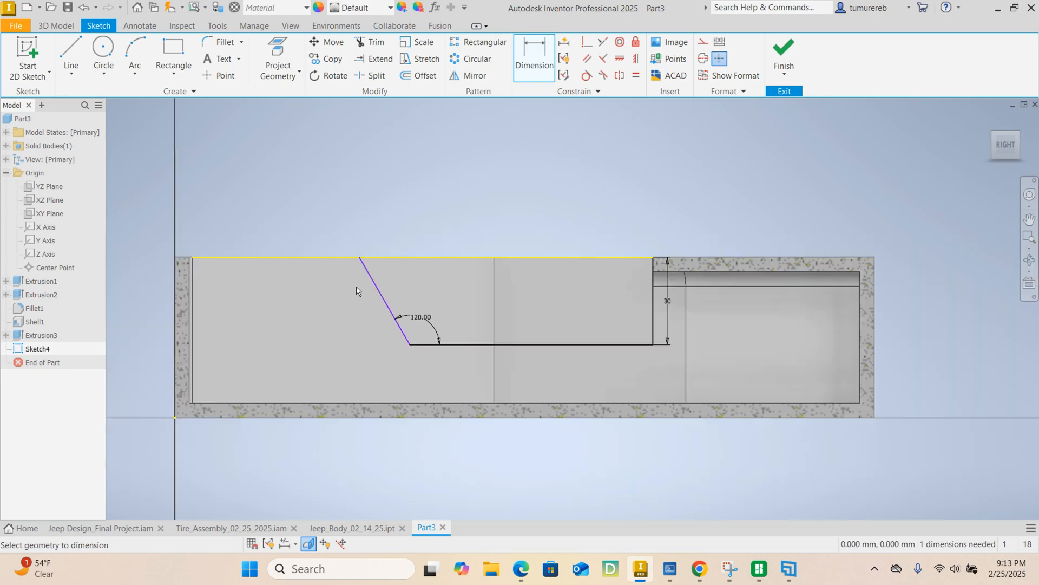
Dimension the sloped line's upper end 84 mm from the body's rear outer edge and finish the sketch.
left_click(177, 295)
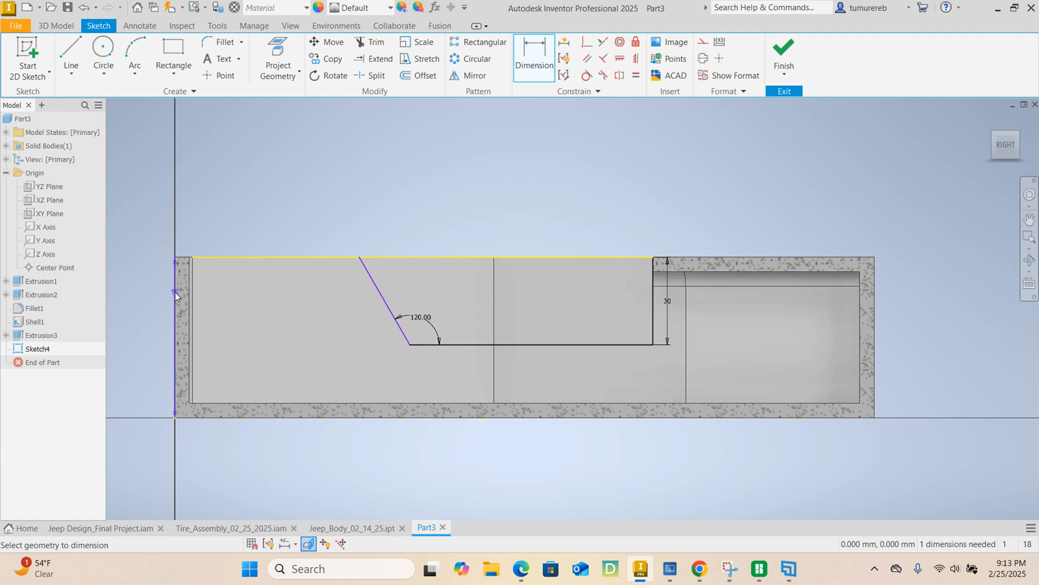
left_click(359, 258)
left_click(312, 211)
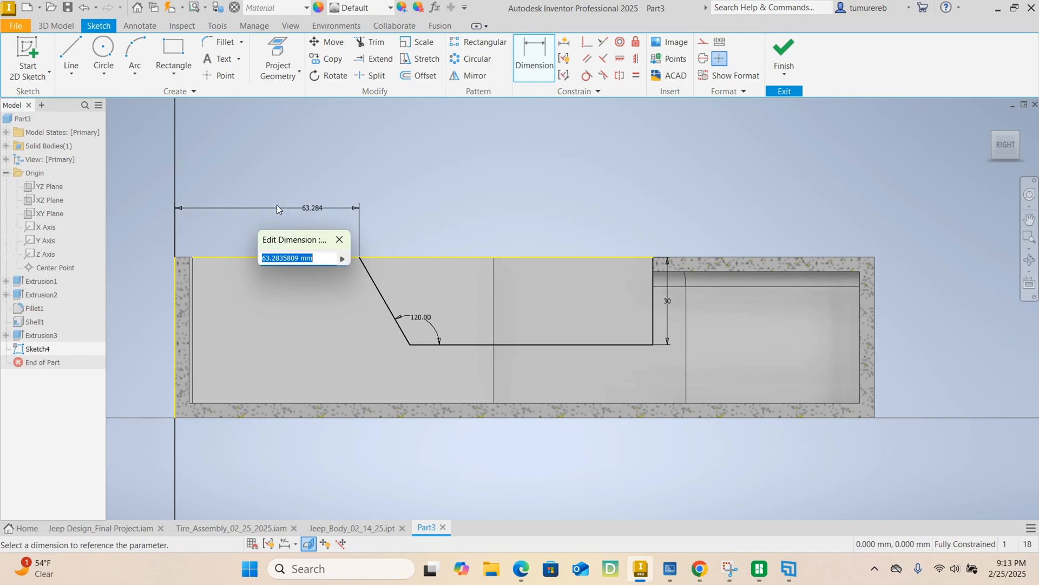
type("84")
key("Return")
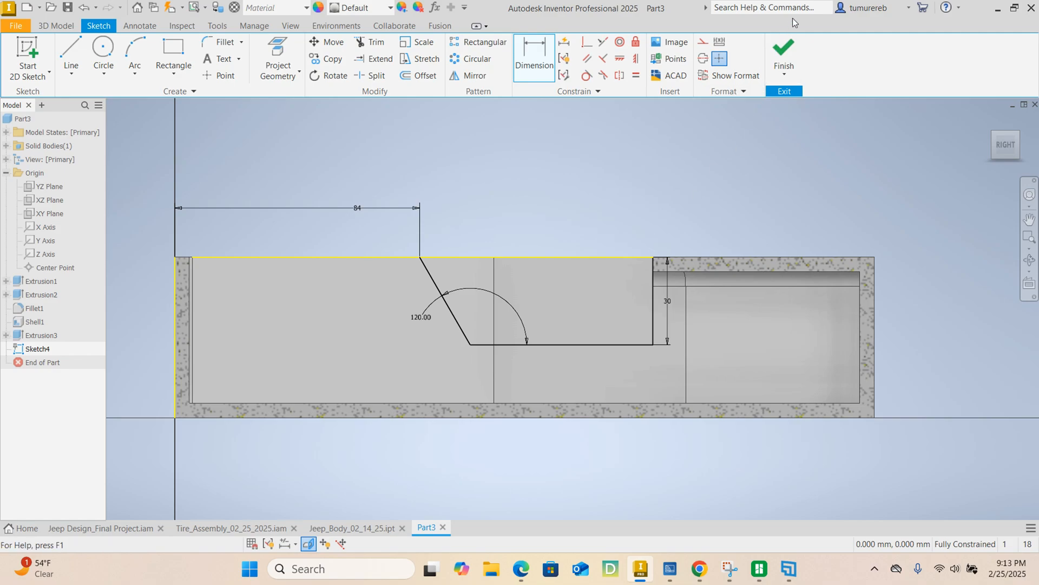
left_click(785, 53)
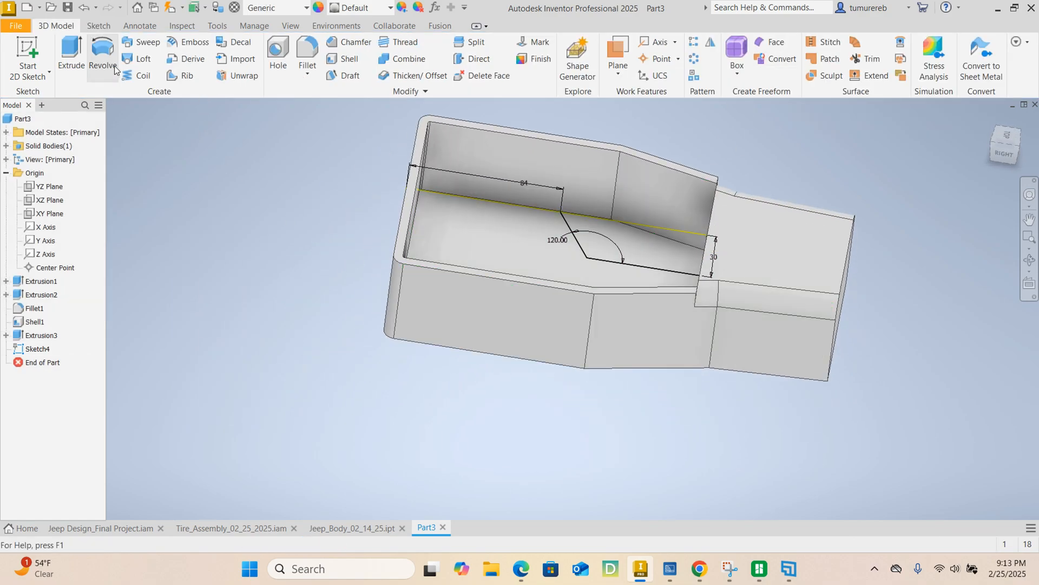
Cut the door opening profile symmetrically through all of both side walls with Extrude.
left_click(71, 53)
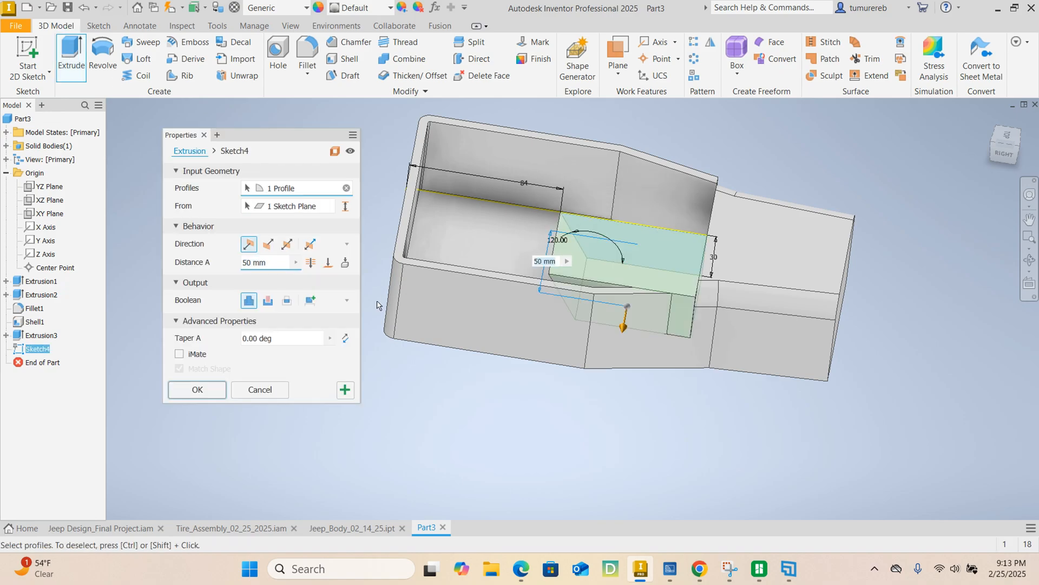
left_click(287, 244)
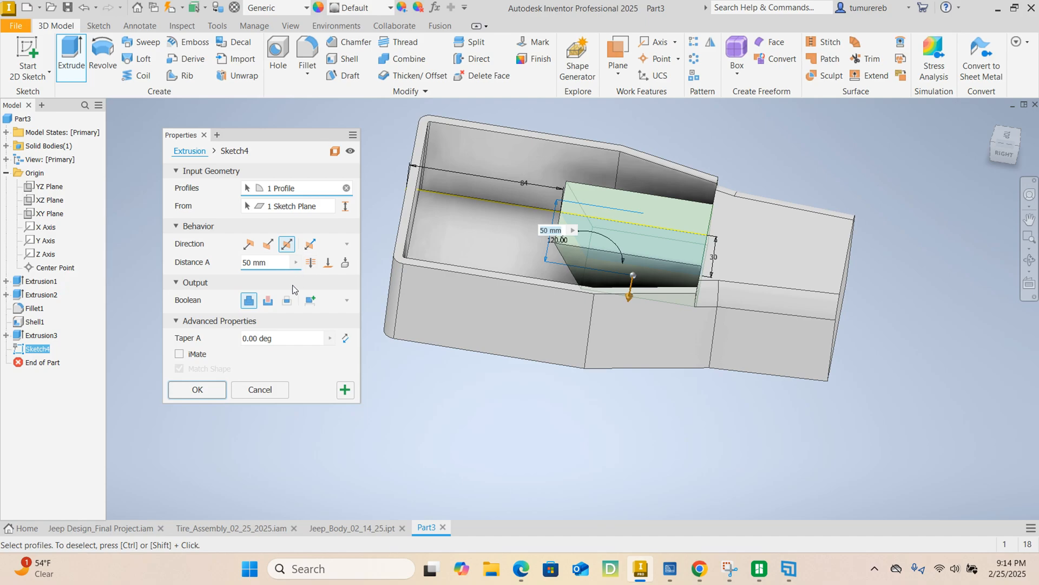
left_click(310, 262)
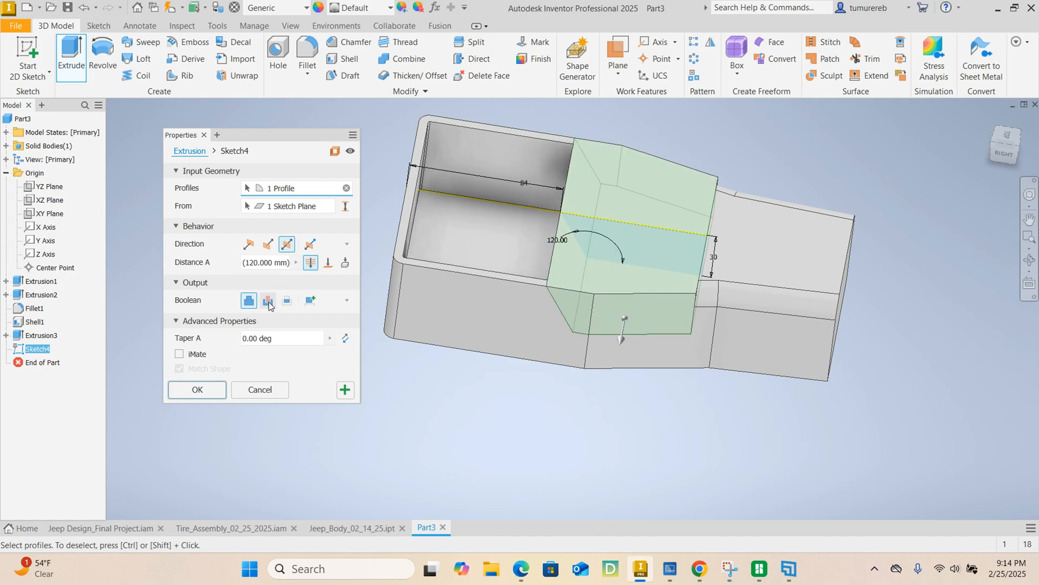
left_click(268, 301)
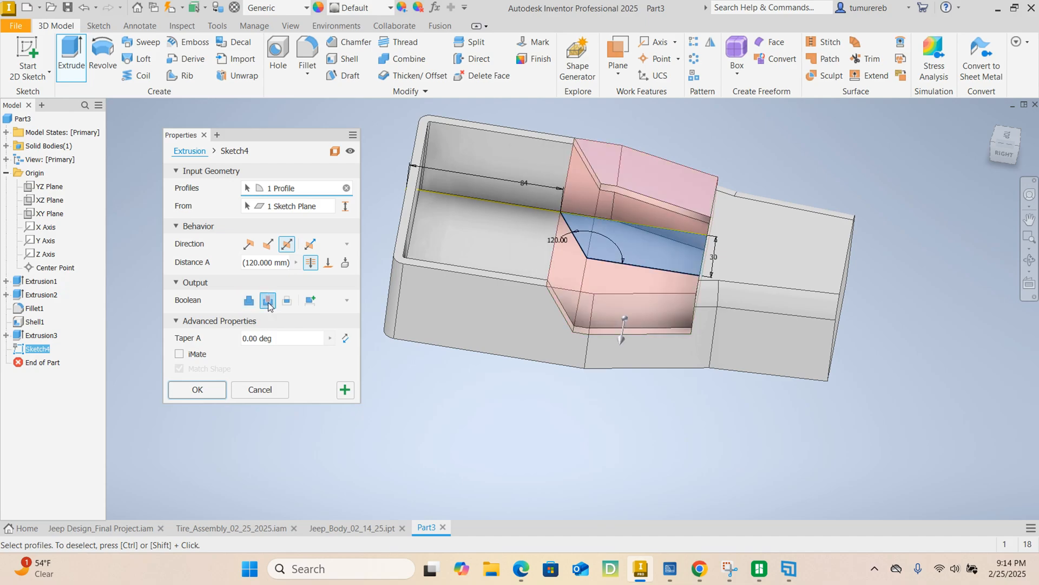
left_click(212, 392)
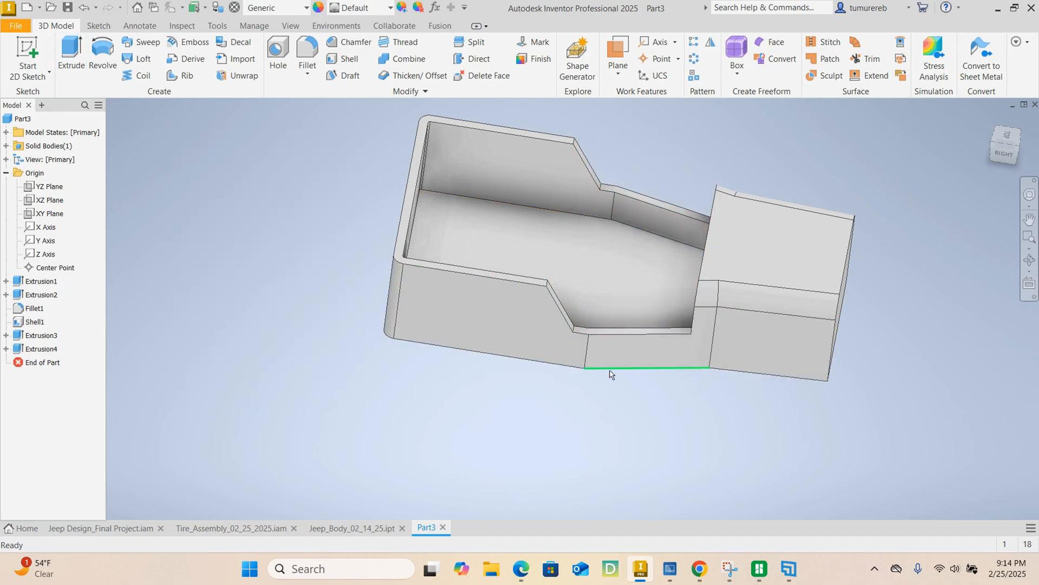
Start a 10 mm constant-radius fillet and select the three corner edges of the door opening in the far side wall.
middle_click_drag(610, 374, 615, 227, "shift")
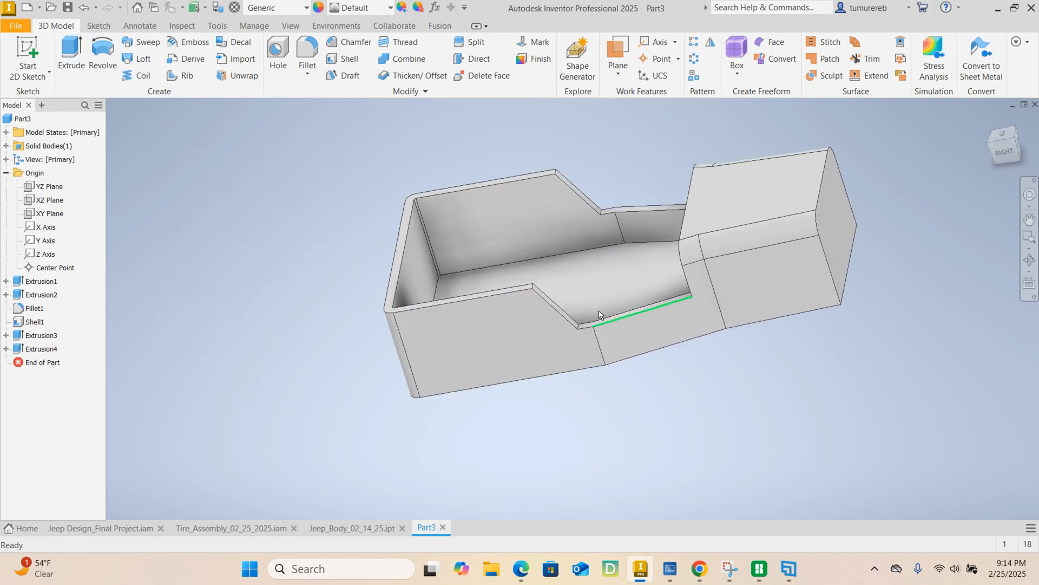
scroll(616, 194, "down", 3)
left_click(305, 47)
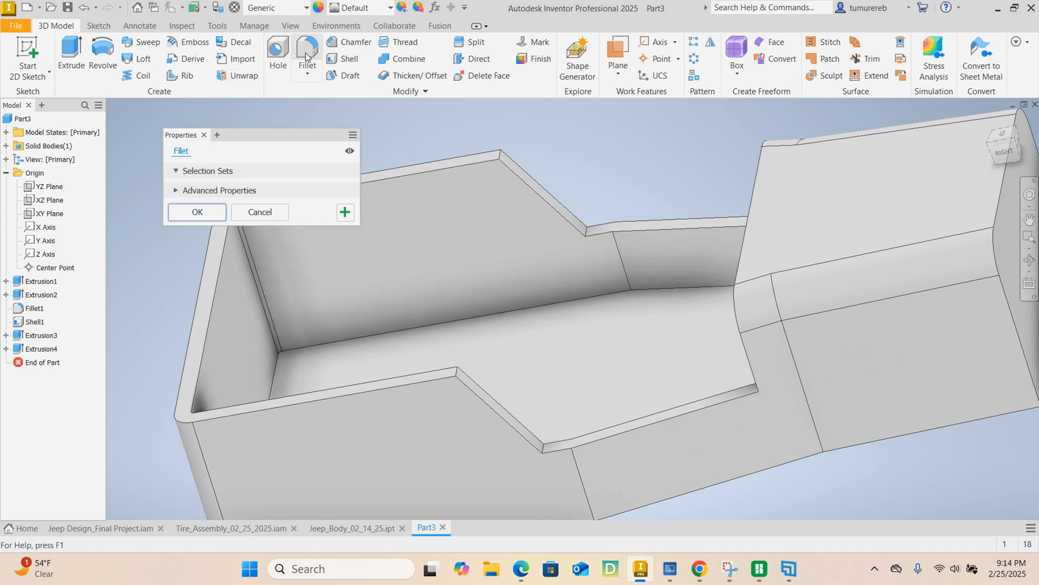
scroll(595, 233, "down", 4)
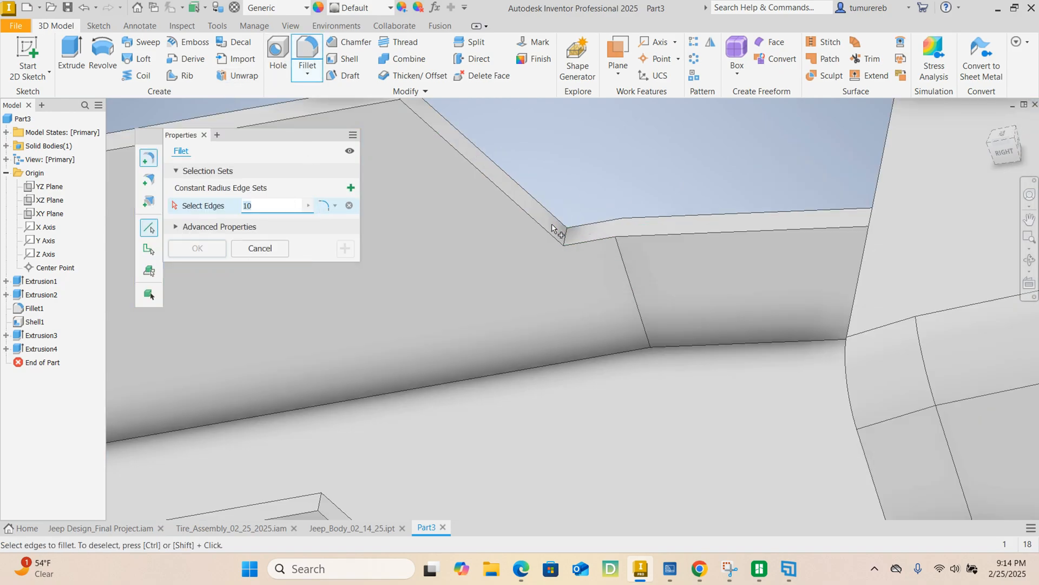
left_click(586, 245)
scroll(582, 224, "up", 4)
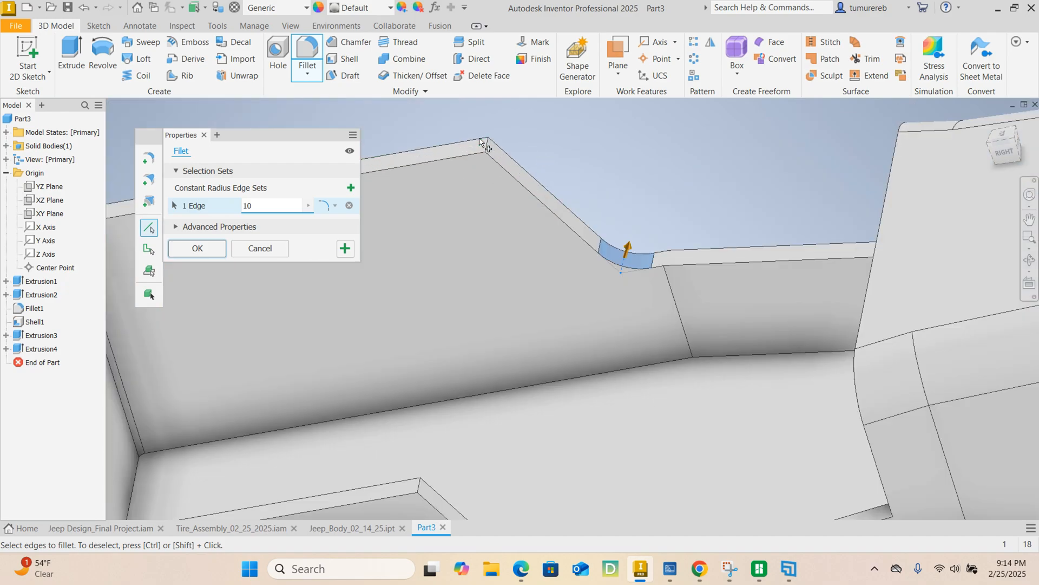
scroll(483, 144, "up", 1)
left_click(495, 157)
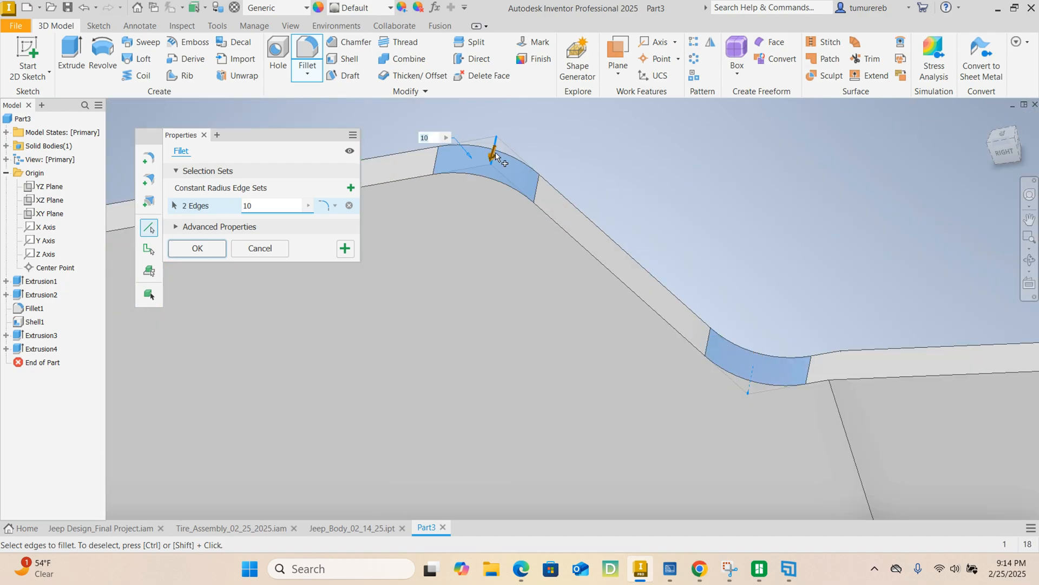
scroll(494, 157, "up", 3)
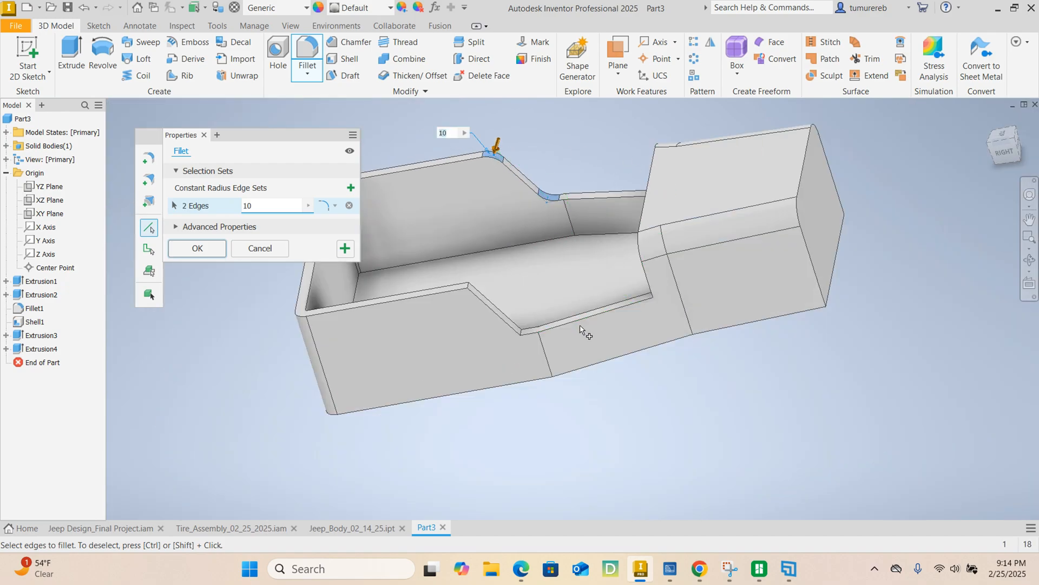
middle_click_drag(541, 325, 601, 157, "shift")
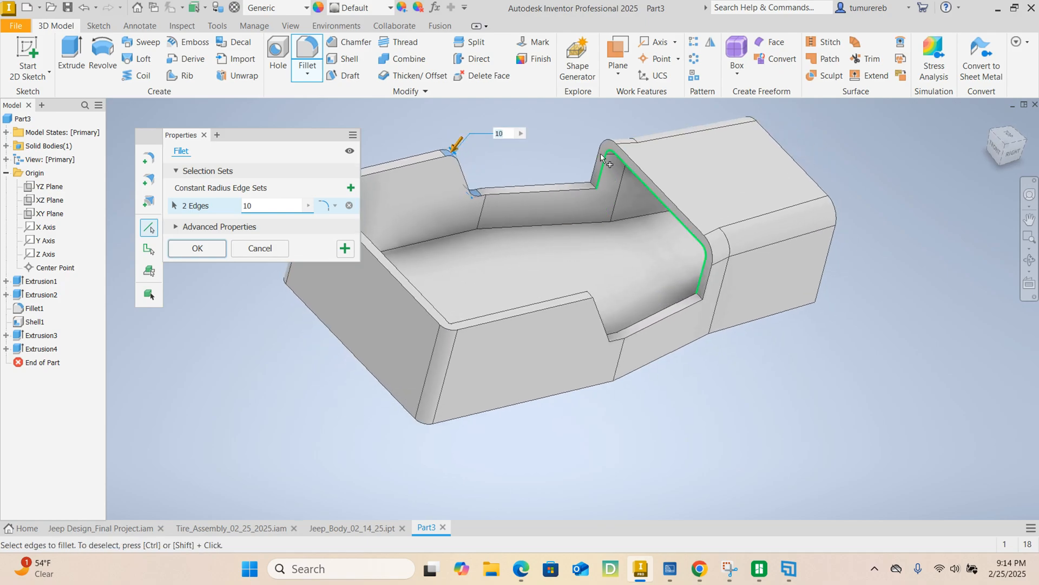
scroll(600, 153, "down", 4)
left_click(593, 271)
scroll(597, 271, "up", 4)
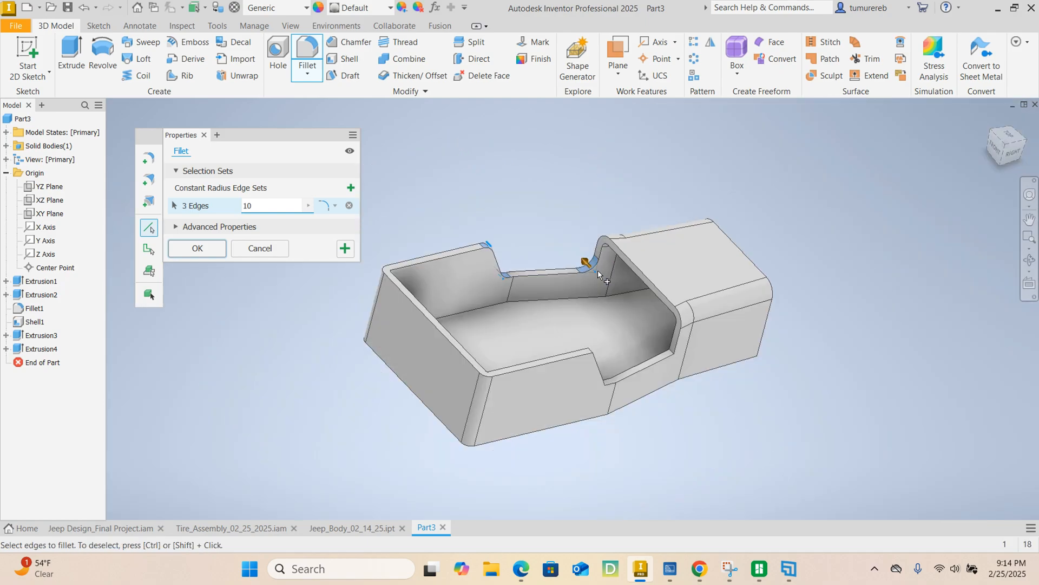
Add the three corner edges of the near side wall's door opening to the 10 mm fillet and apply it.
scroll(615, 367, "up", 3)
middle_click_drag(614, 366, 564, 355, "shift")
scroll(558, 355, "down", 6)
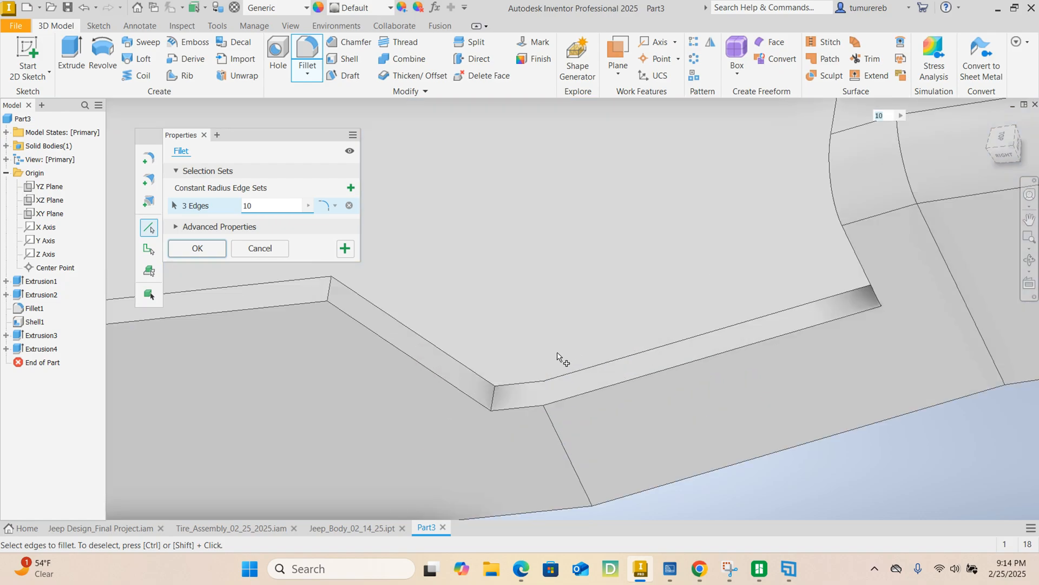
left_click(494, 397)
scroll(490, 378, "up", 4)
scroll(435, 354, "down", 4)
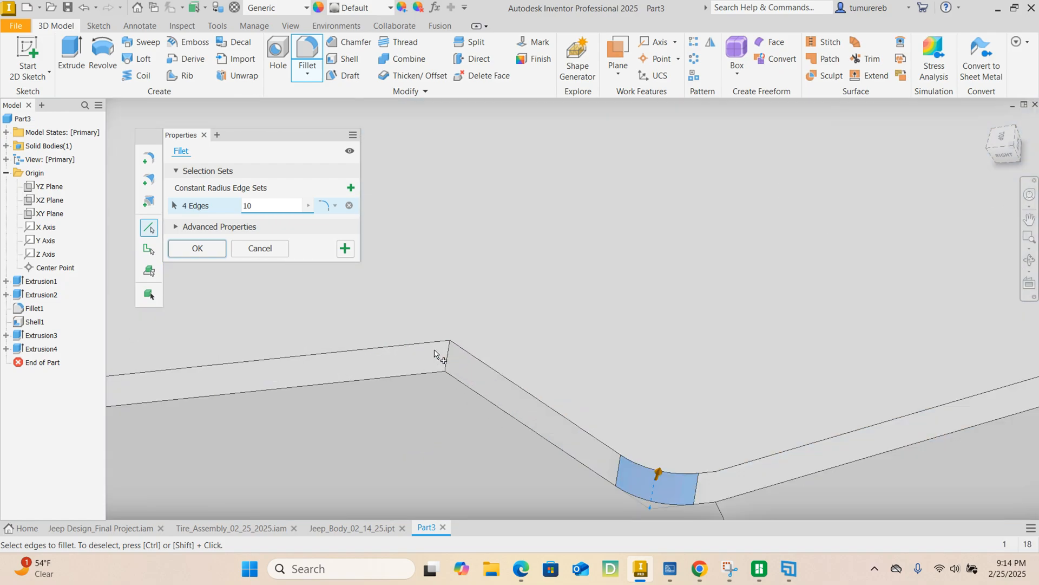
left_click(444, 354)
scroll(444, 354, "up", 4)
middle_click_drag(628, 496, 750, 347, "shift")
scroll(748, 338, "down", 5)
left_click(730, 353)
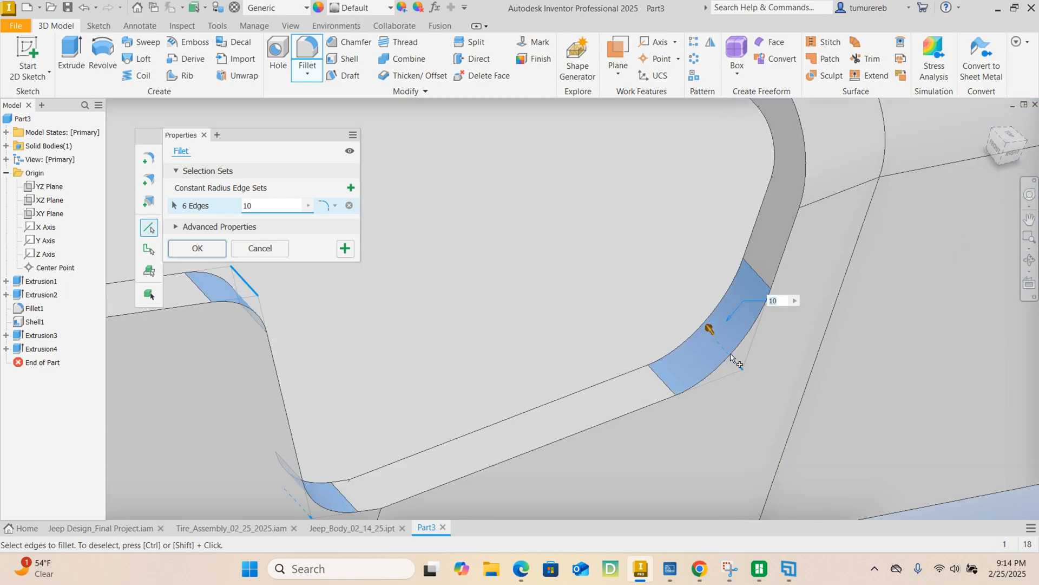
scroll(730, 353, "up", 5)
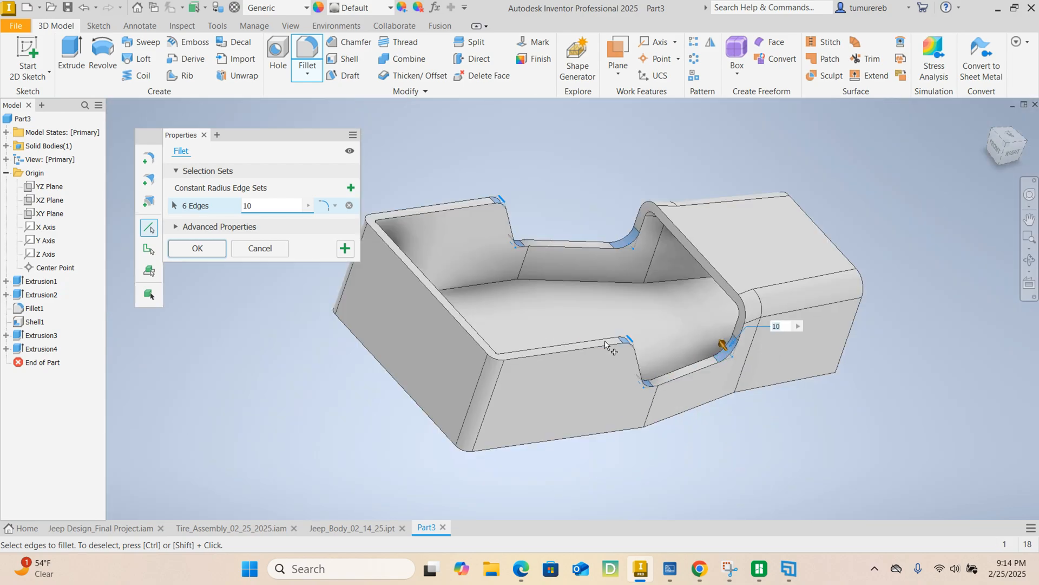
left_click(197, 248)
Start a sketch on the inner face of the far side wall and slice the graphics at the sketch plane.
middle_click_drag(411, 254, 469, 205, "shift")
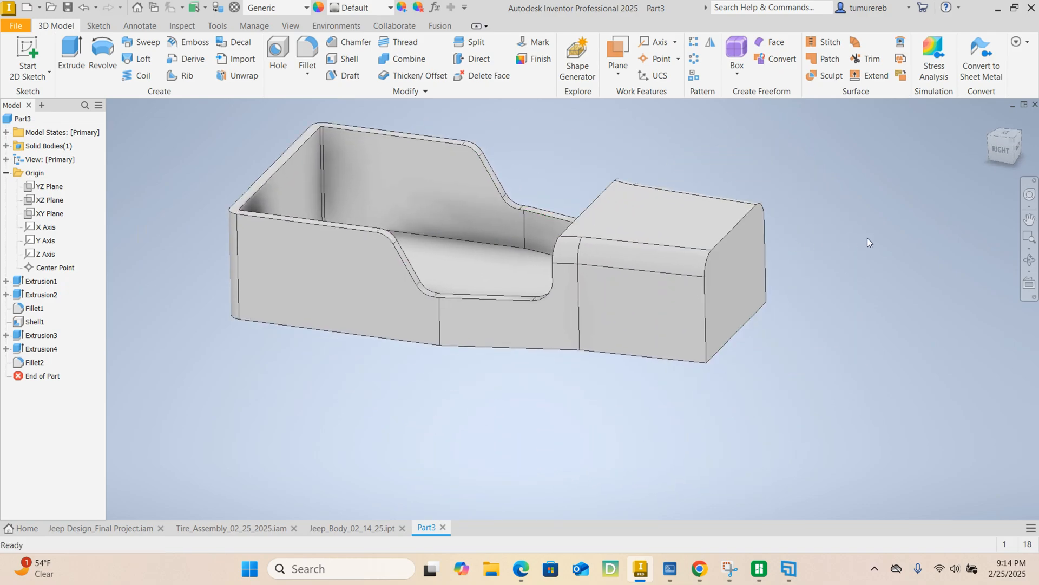
middle_click_drag(867, 238, 905, 264)
left_click(485, 238)
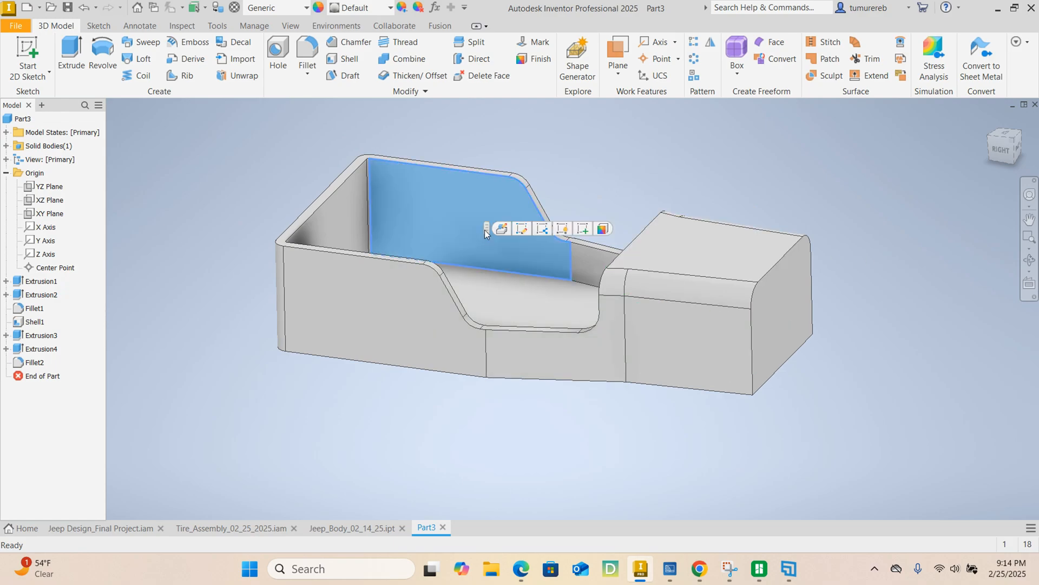
left_click(580, 229)
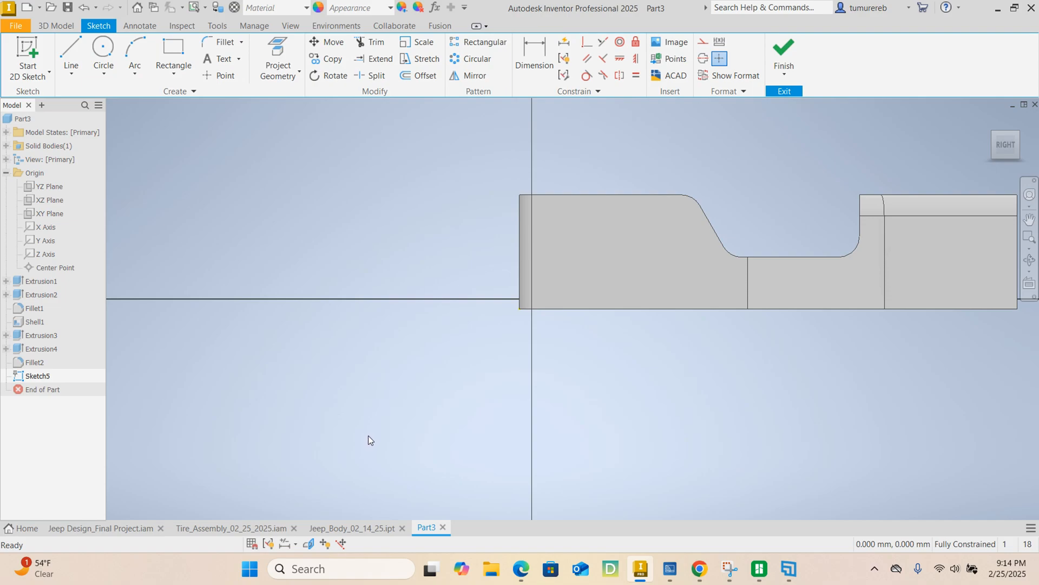
left_click(307, 543)
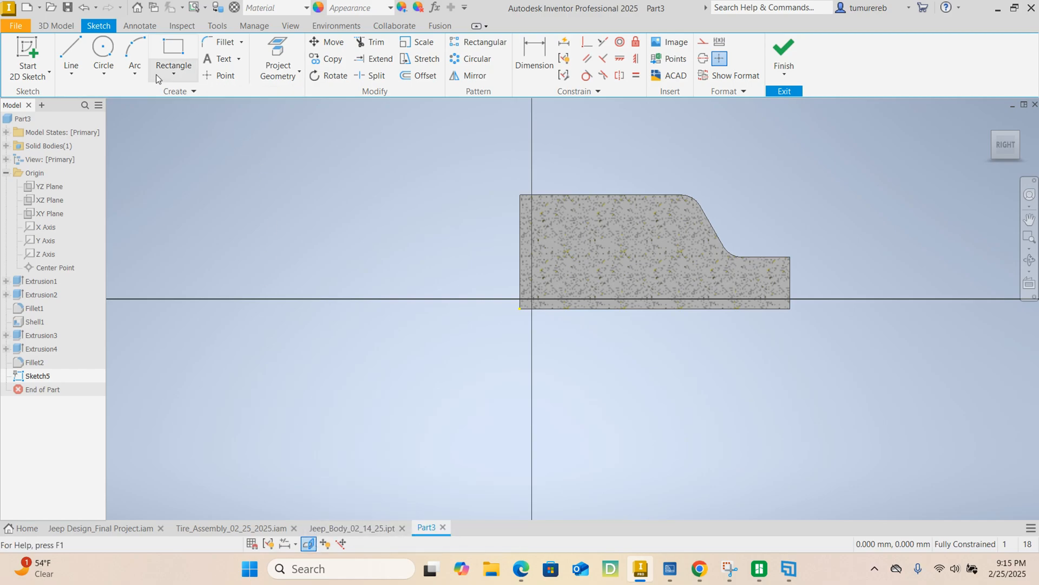
left_click(287, 27)
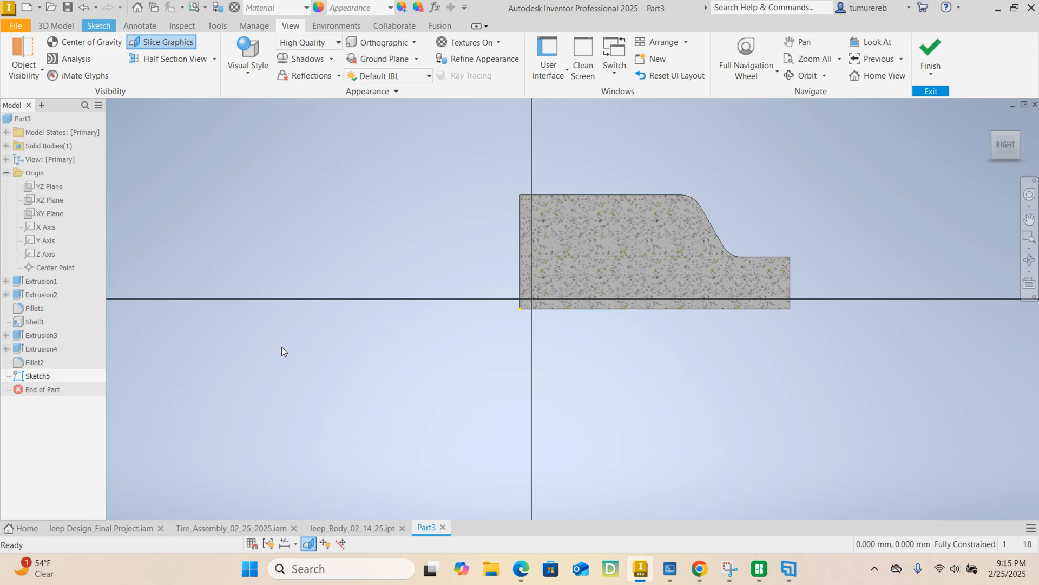
left_click(102, 26)
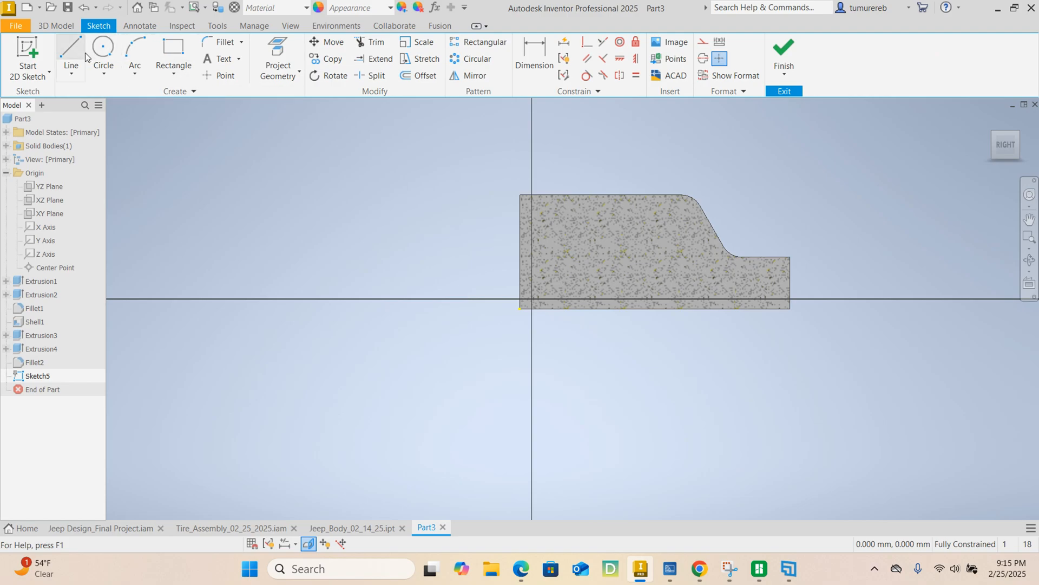
Draw a center-point circle with a 44 mm radius, centred below the rear body's bottom edge.
left_click(103, 51)
left_click(650, 350)
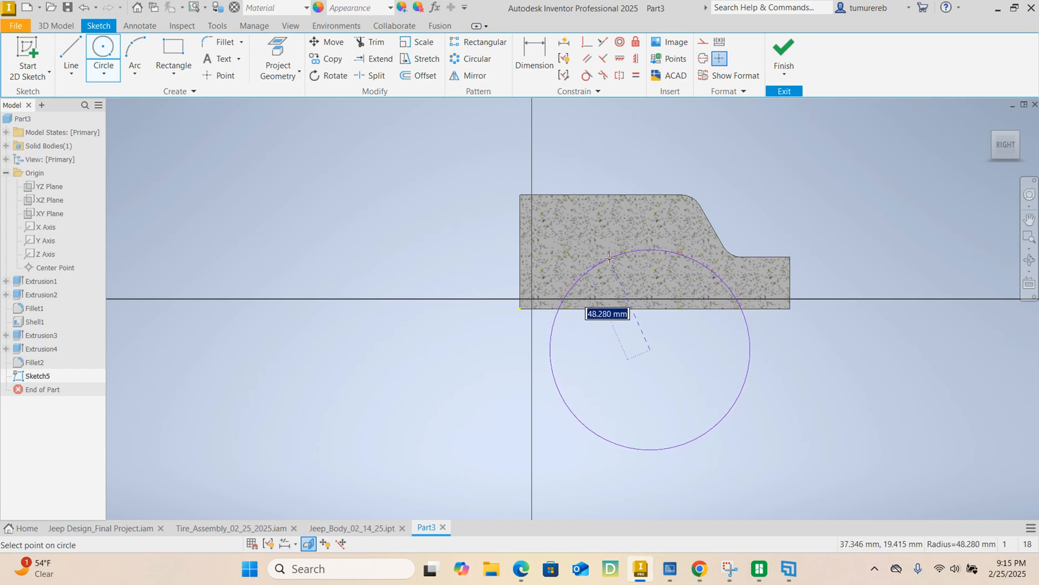
right_click(609, 258)
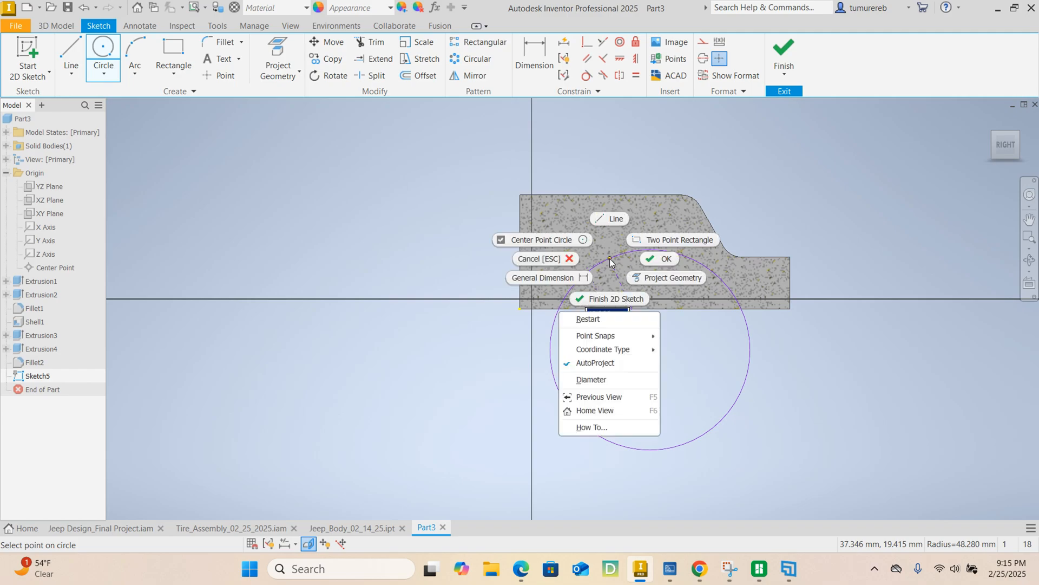
left_click(590, 380)
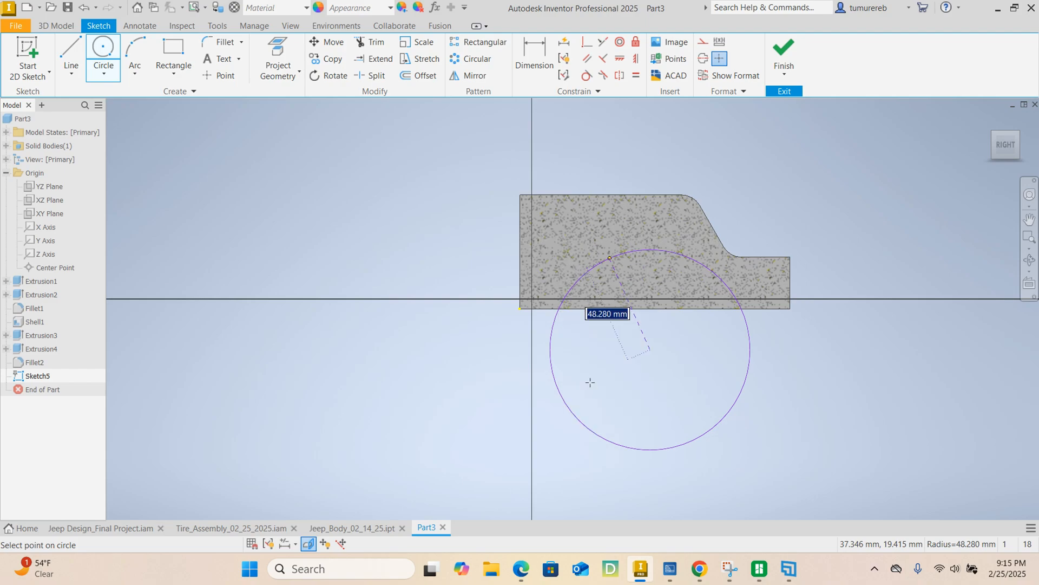
right_click(605, 247)
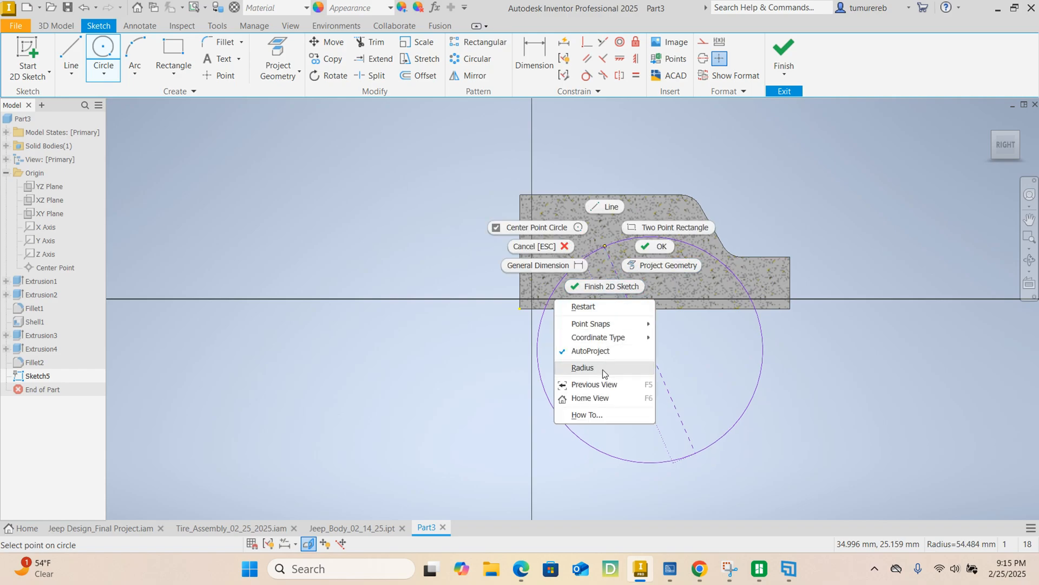
left_click(573, 368)
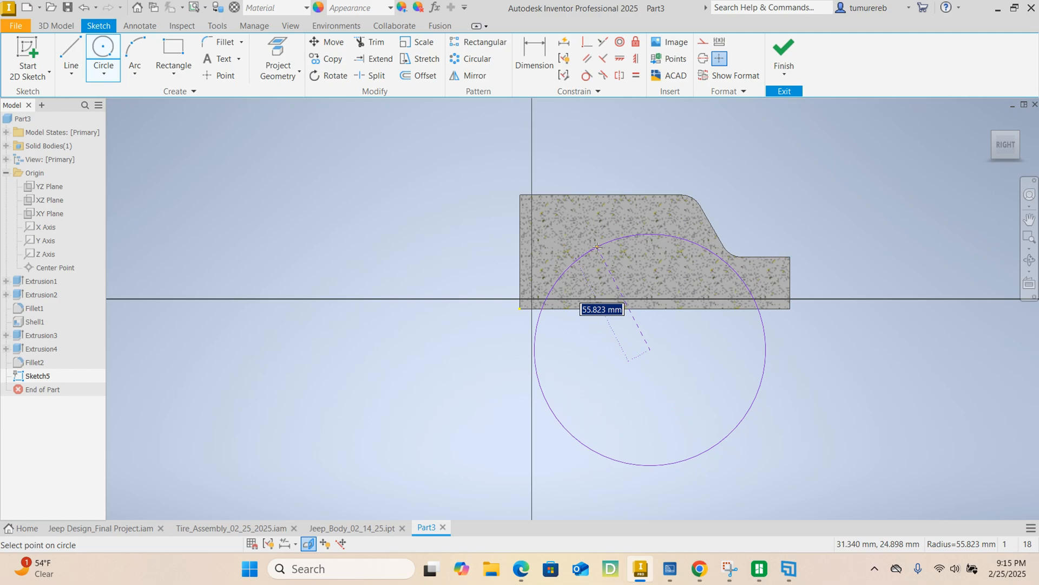
type("44")
key("Return")
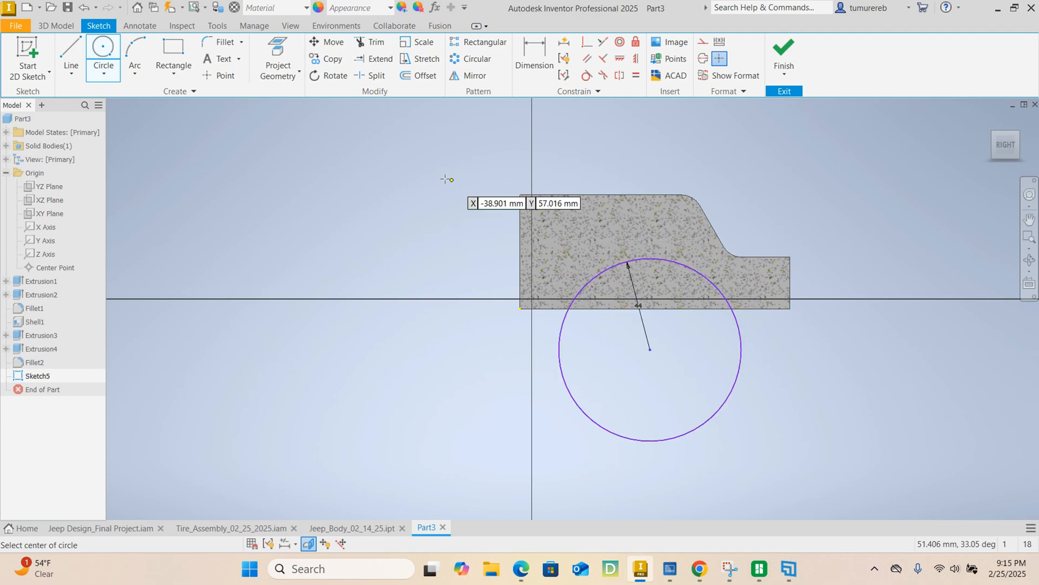
Draw a concentric circle with a 40 mm radius inside the 44 mm one and end the Circle command.
left_click(650, 350)
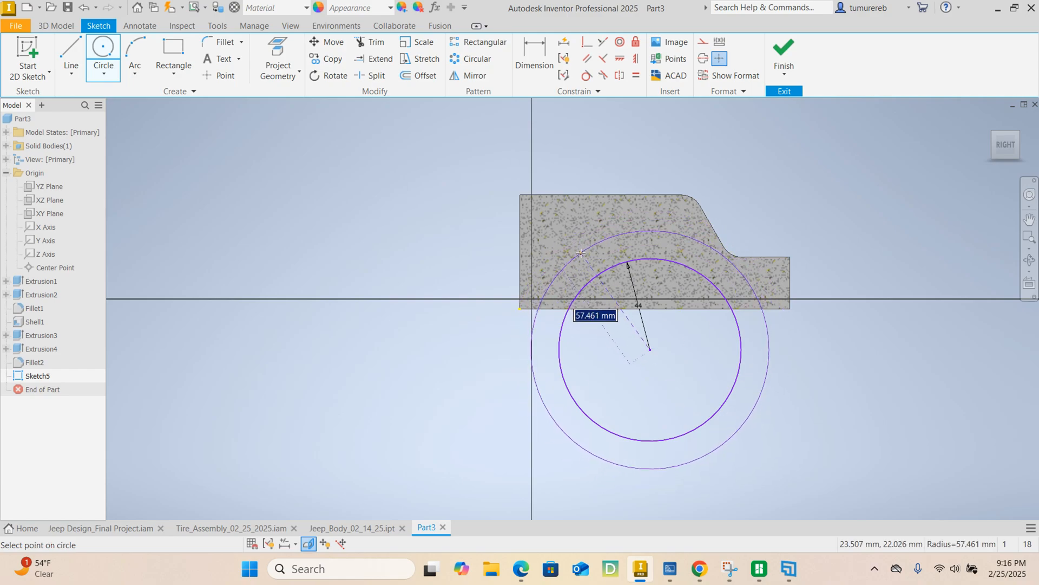
type("40")
key("Return")
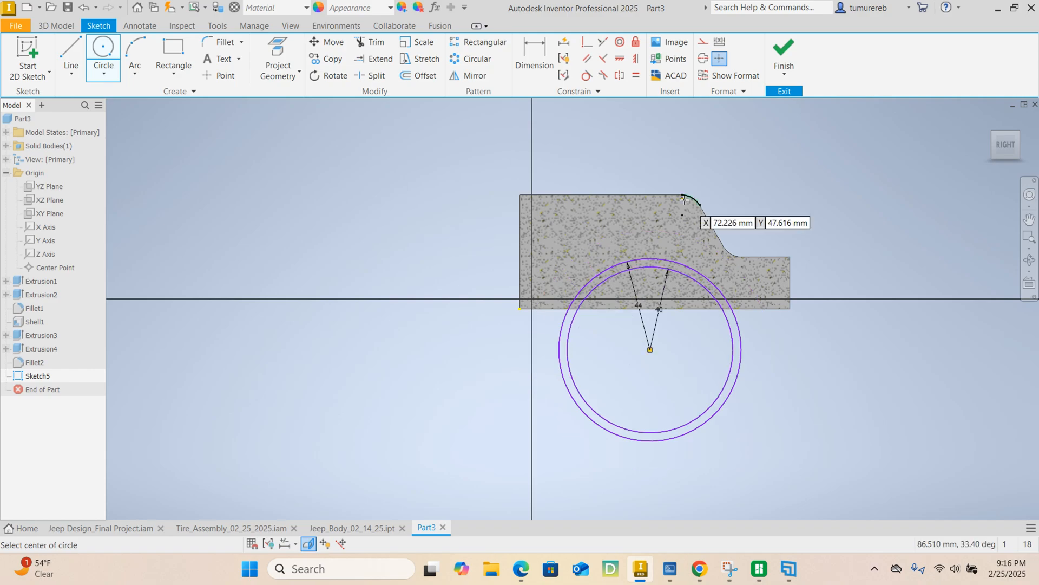
right_click(333, 210)
left_click(385, 212)
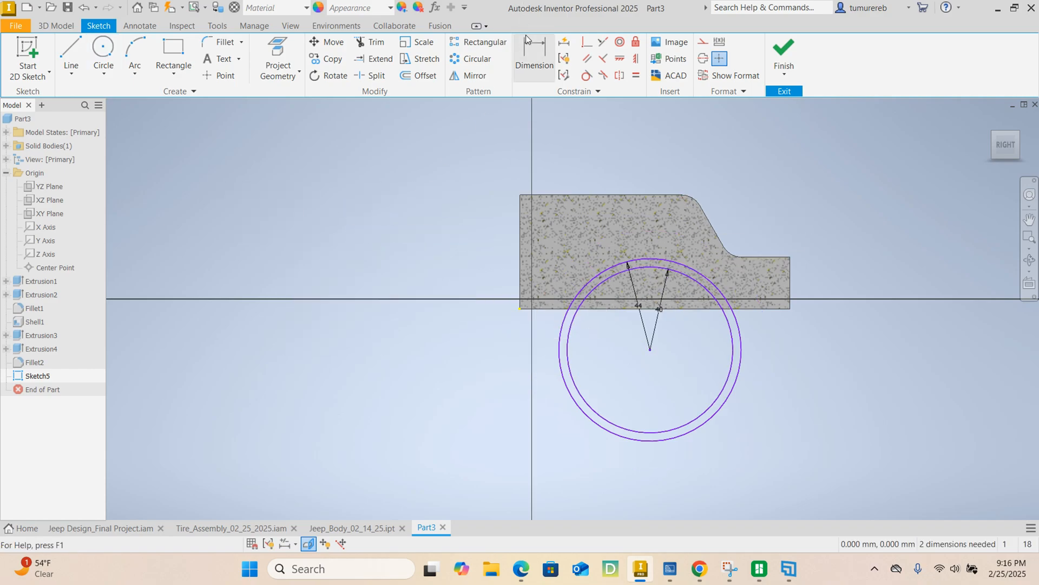
Dimension the circles' centre 48 mm horizontally from the body's lower rear corner.
left_click(528, 43)
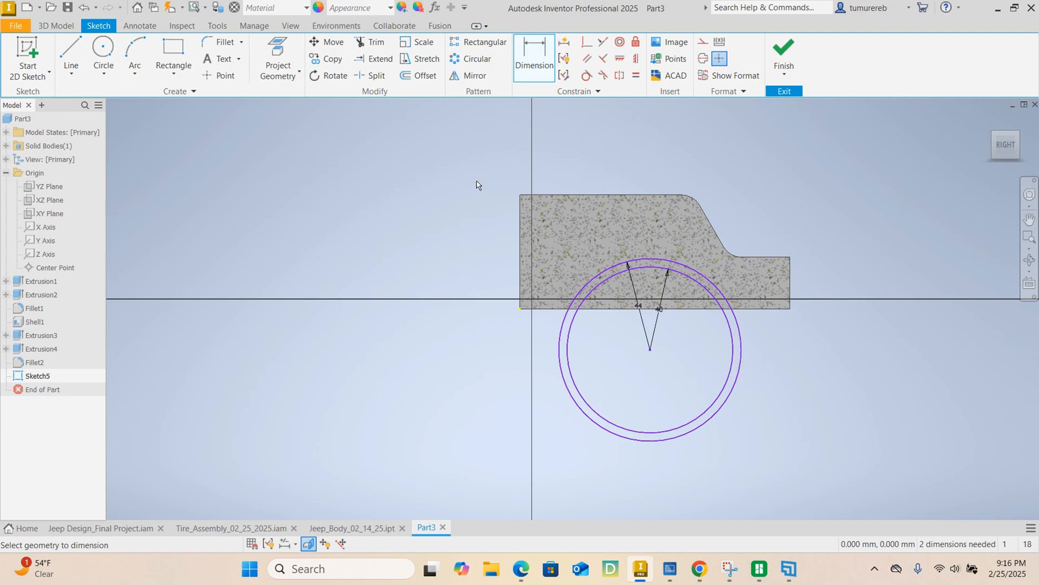
left_click(520, 310)
left_click(650, 350)
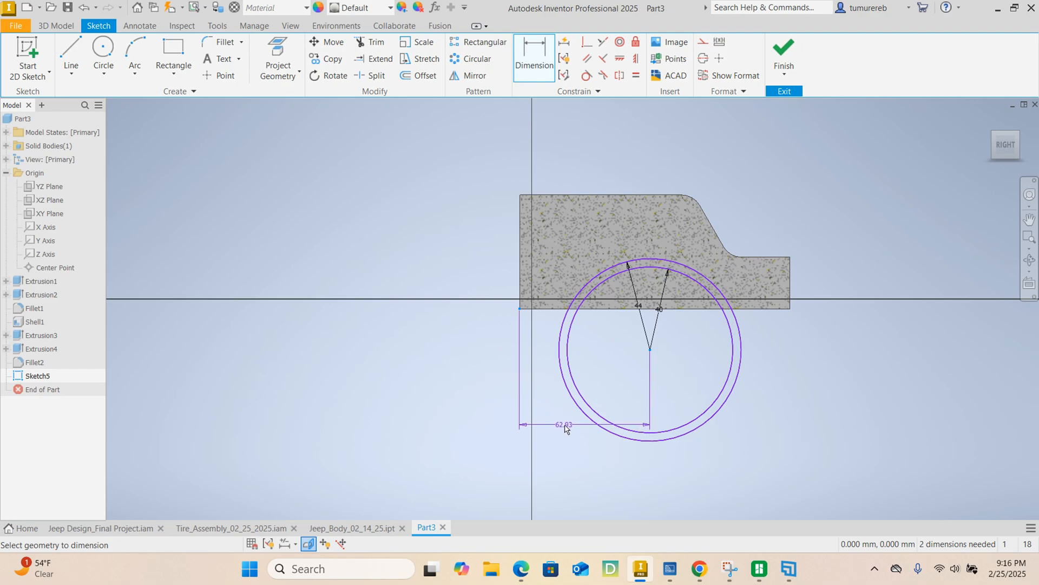
left_click(564, 423)
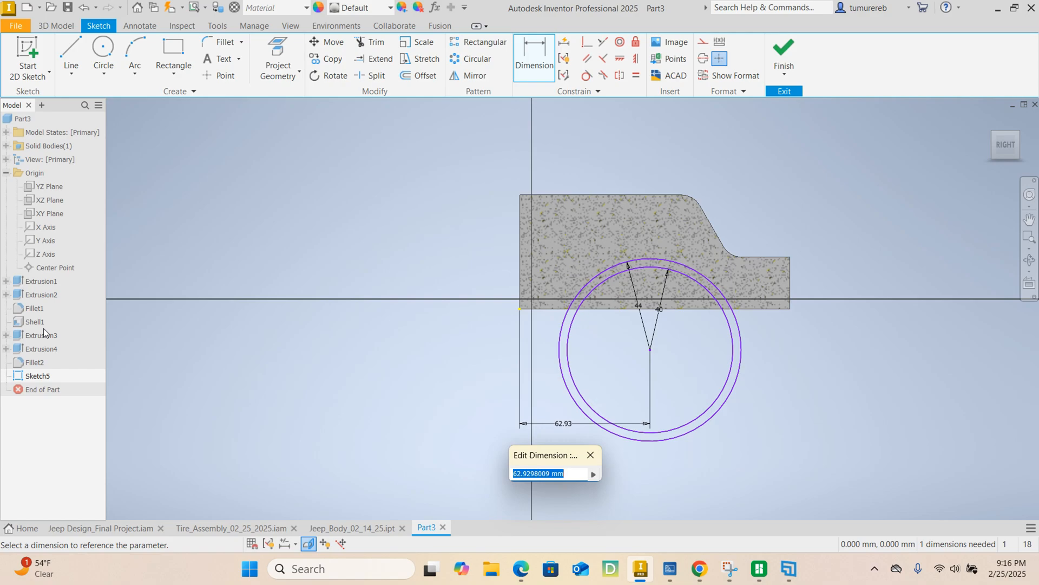
type("48")
key("Return")
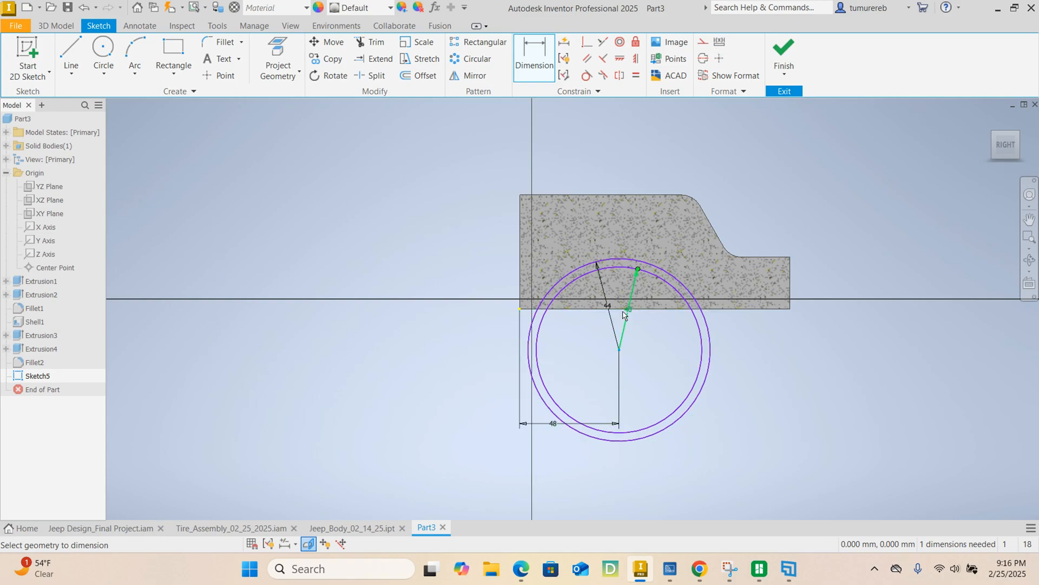
Dimension the circles' centre 8 mm vertically from the body's bottom edge.
left_click(657, 315)
scroll(651, 328, "up", 5)
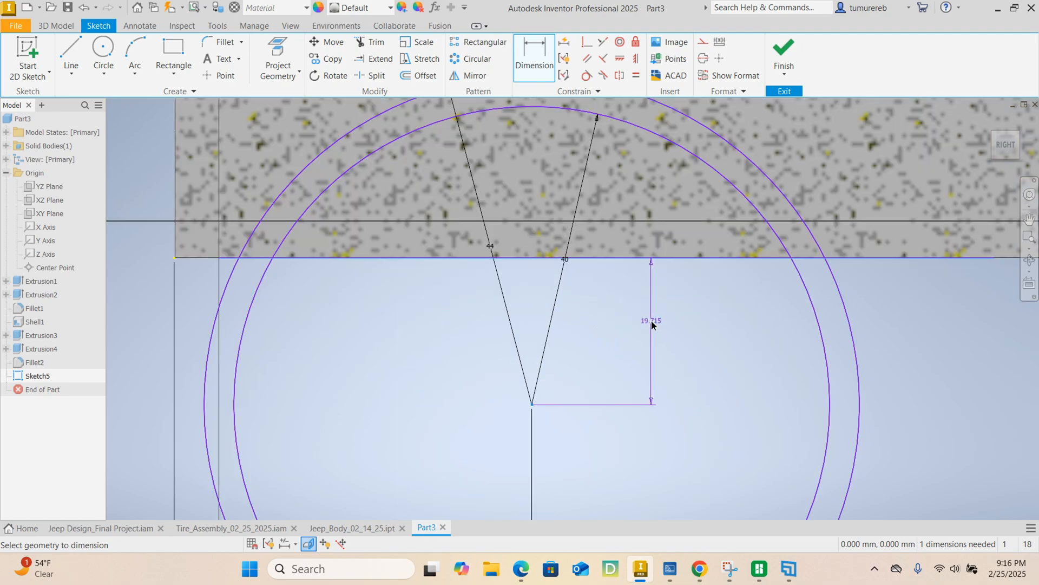
left_click(645, 323)
type("8")
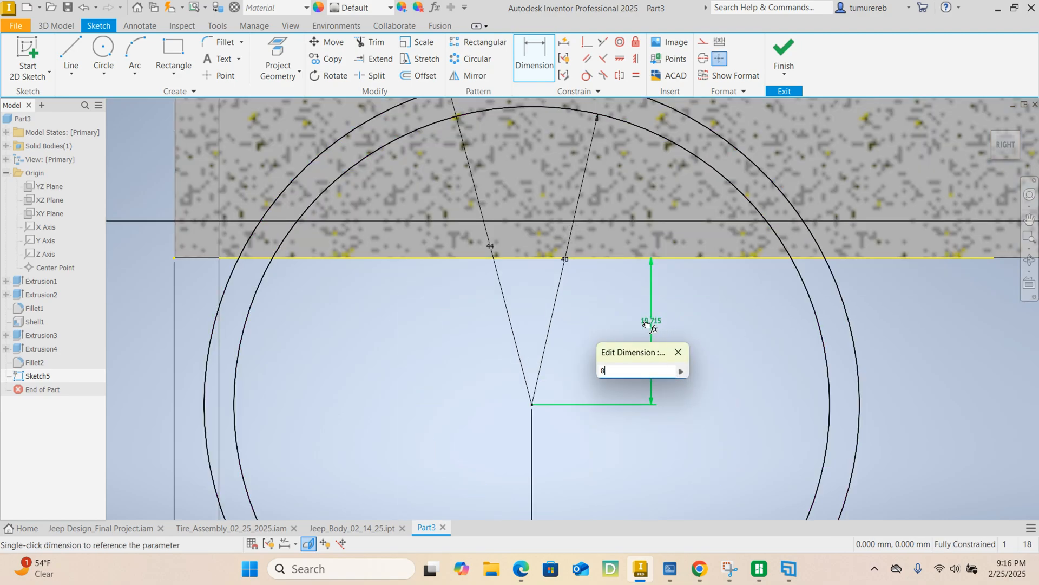
Set the vertical distance between the circles' centre and the body's bottom edge to 8 mm.
key("Return")
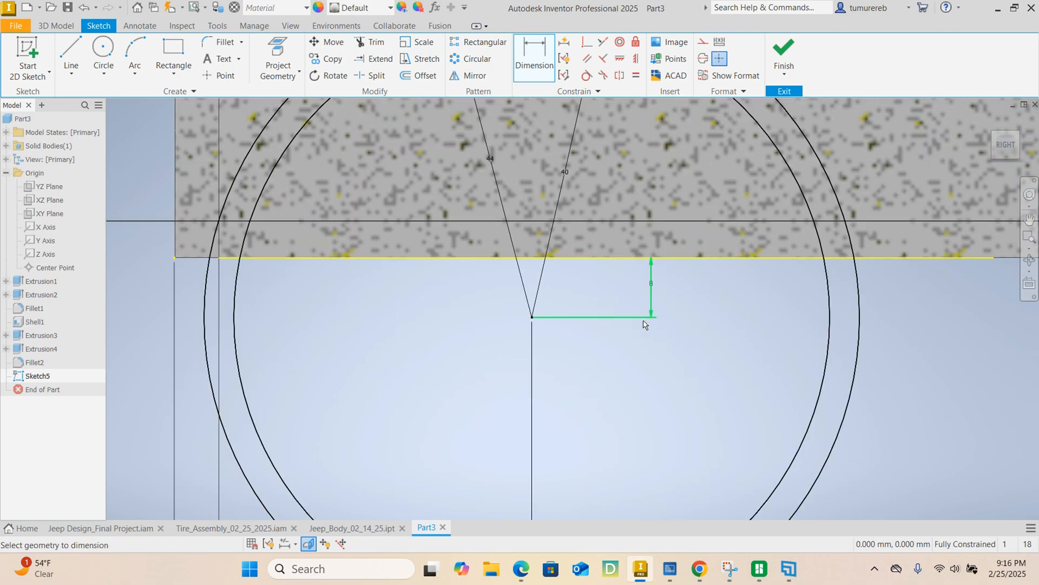
scroll(622, 312, "down", 5)
scroll(471, 284, "up", 3)
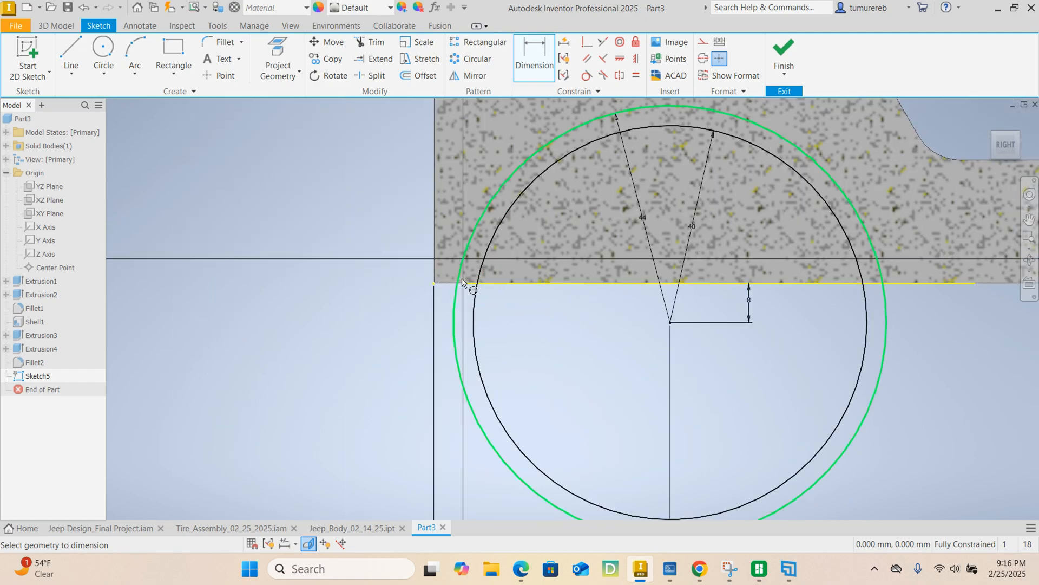
scroll(508, 292, "down", 3)
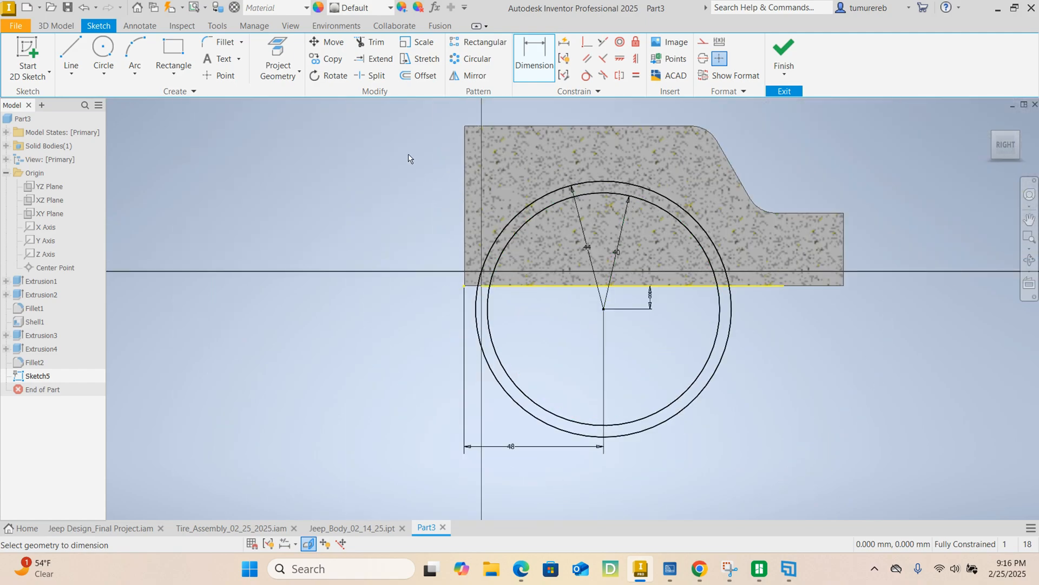
Trim away the portion of the inner 40 mm circle that lies below the body's bottom edge.
left_click(383, 44)
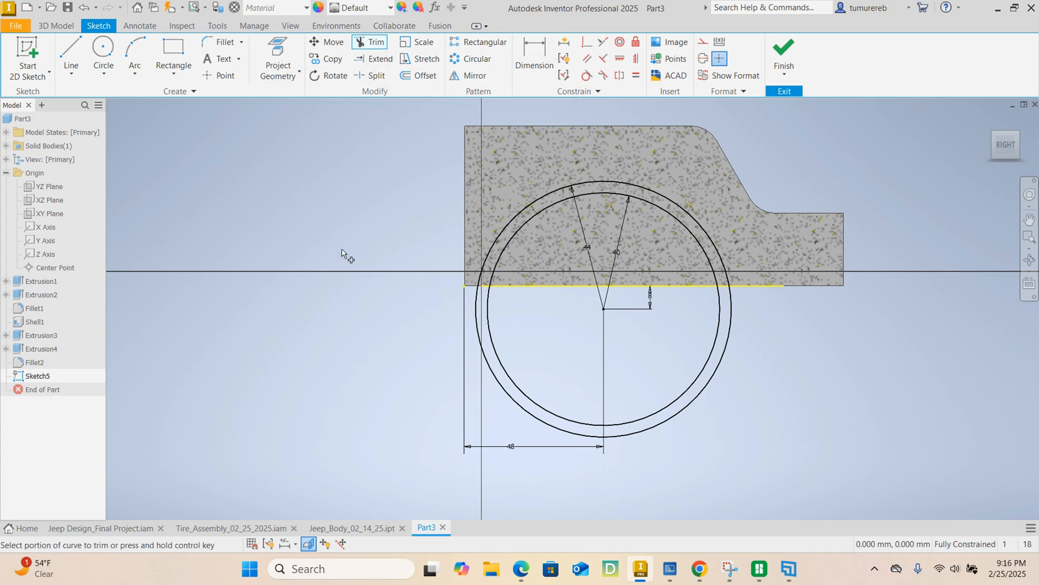
left_click(494, 353)
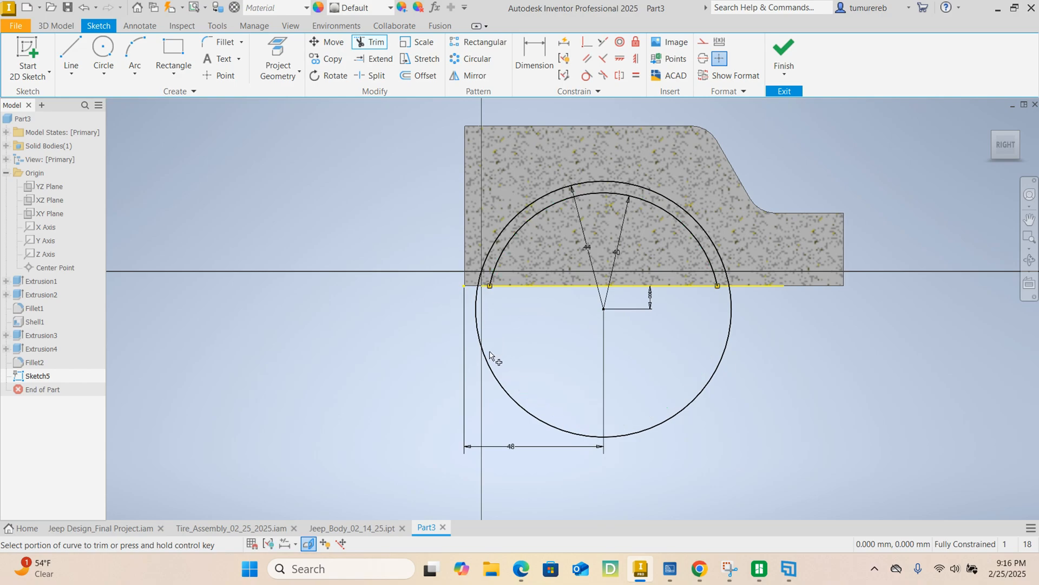
right_click(300, 299)
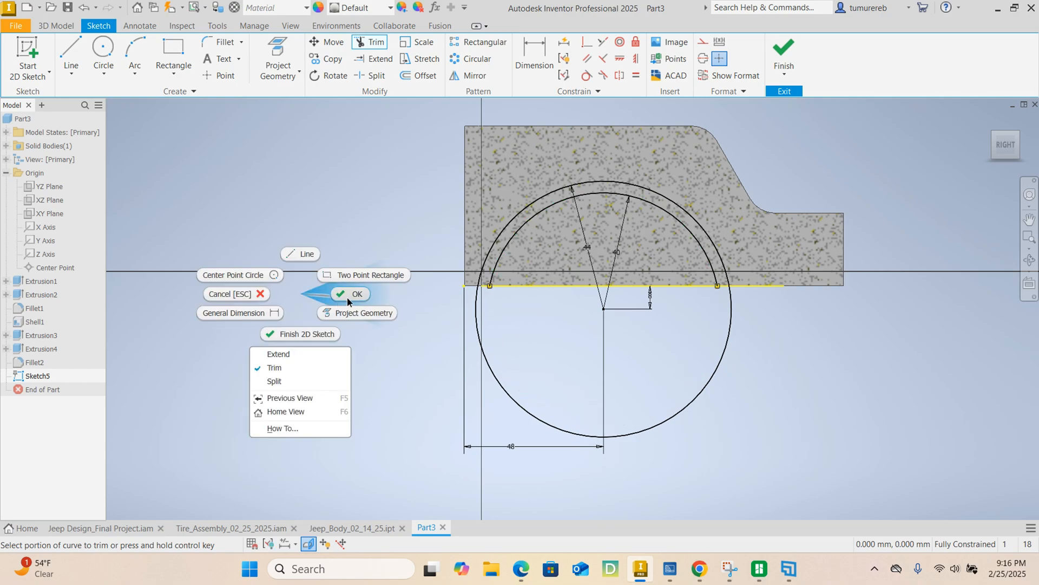
left_click(359, 295)
Project the short rear segment of the body's bottom edge into the sketch so the edge line reaches the corner.
scroll(481, 287, "up", 5)
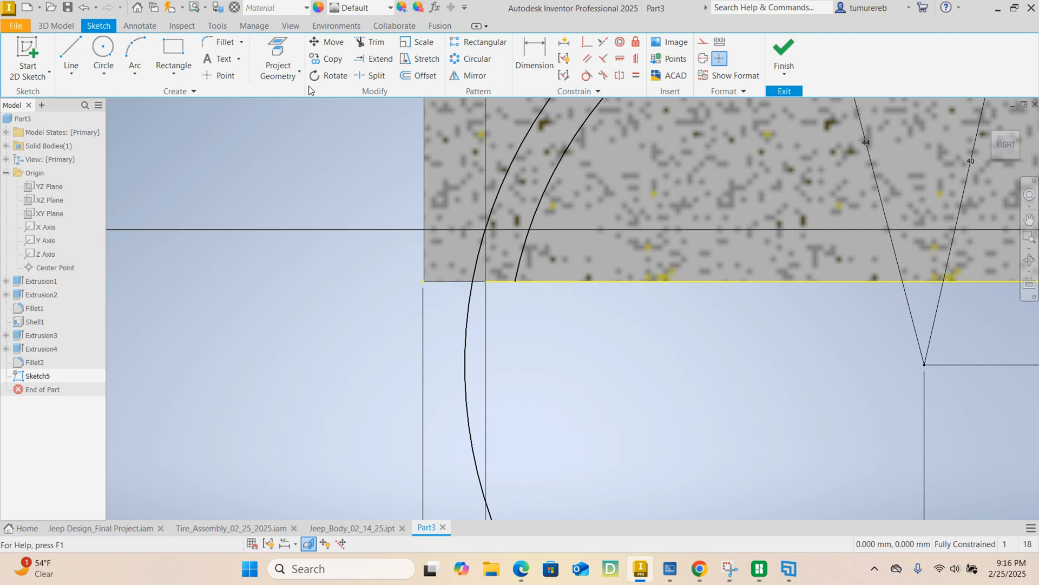
left_click(277, 52)
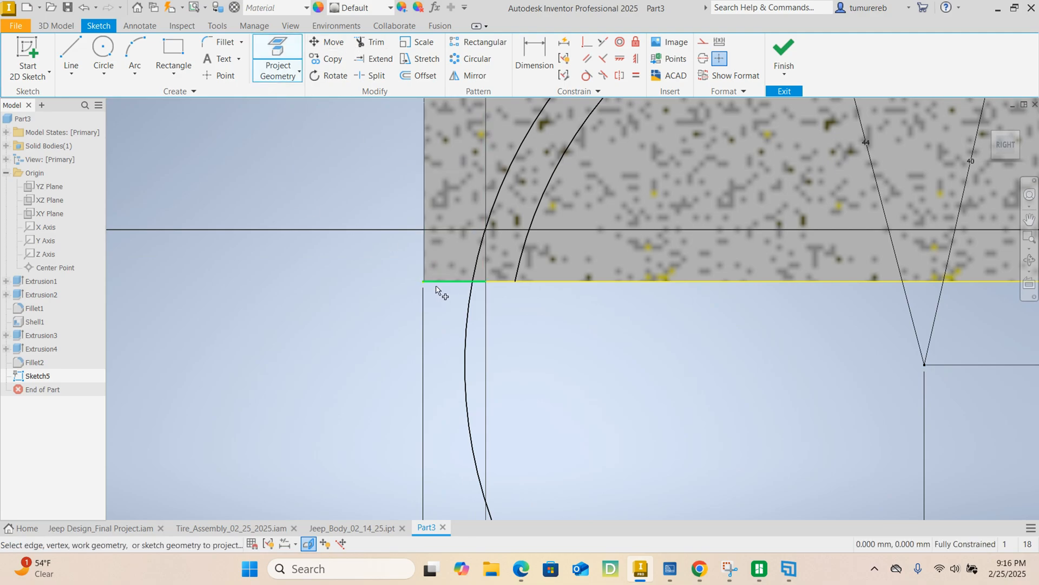
right_click(283, 267)
left_click(318, 267)
Trim the outer 44 mm circle below the body's bottom edge and finish the sketch.
scroll(359, 294, "down", 5)
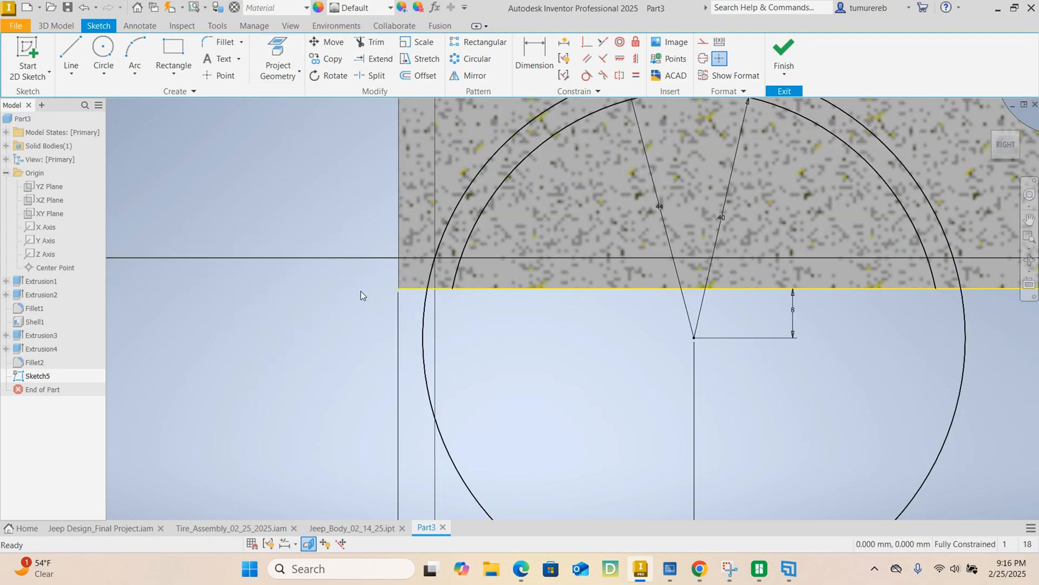
left_click(371, 42)
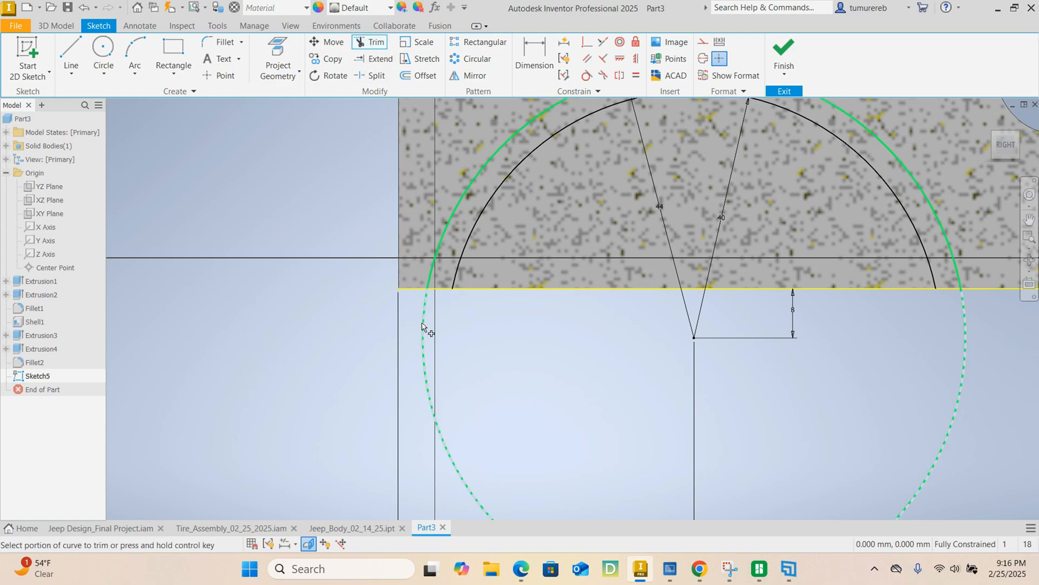
left_click(420, 325)
scroll(253, 300, "down", 3)
right_click(706, 336)
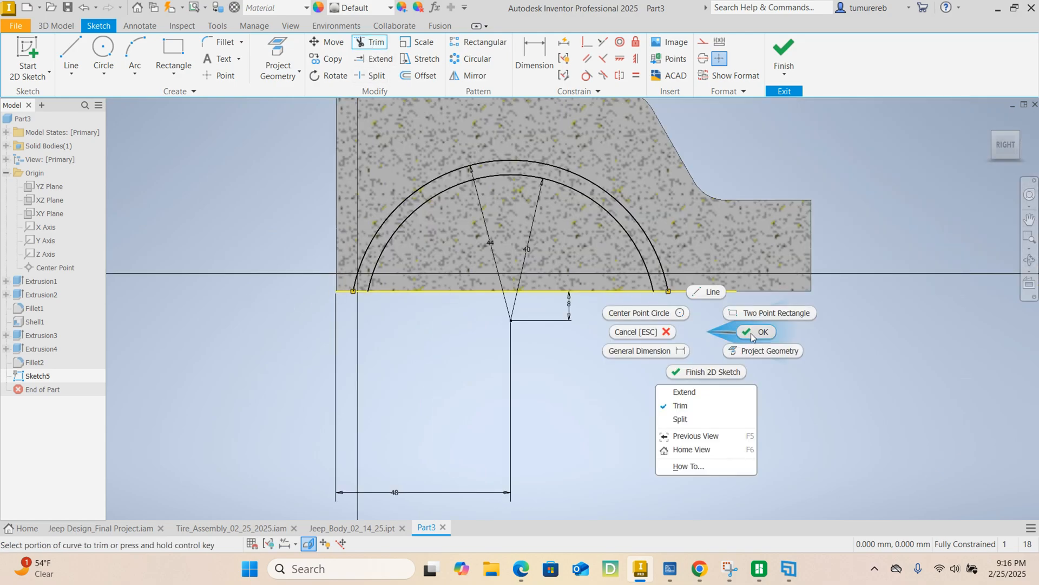
left_click(757, 333)
left_click(790, 51)
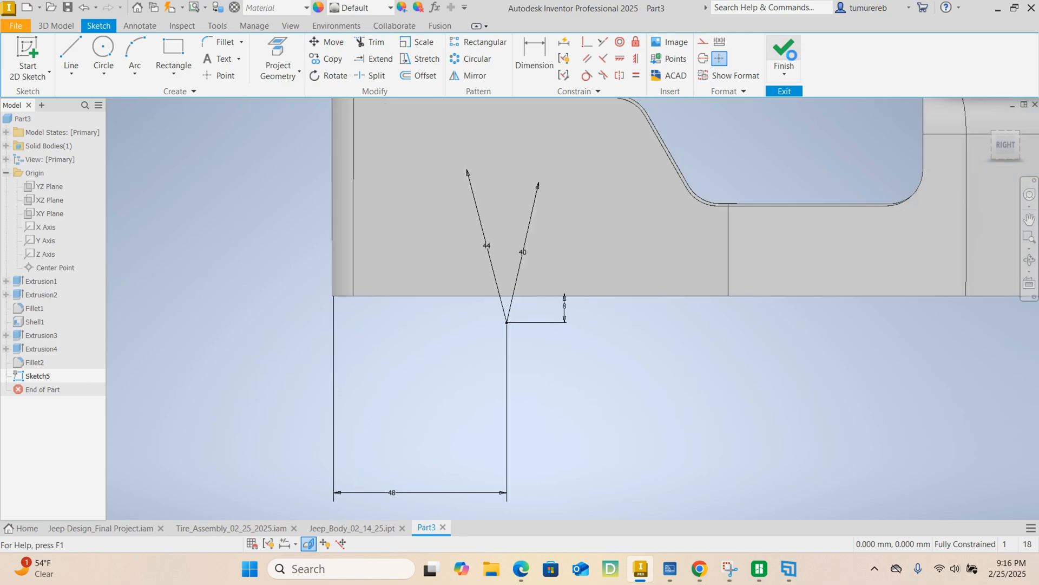
Extrude the band between the two wheel-arch arcs 20 mm into the body's interior, joined to the existing solid.
scroll(304, 262, "up", 3)
left_click(71, 54)
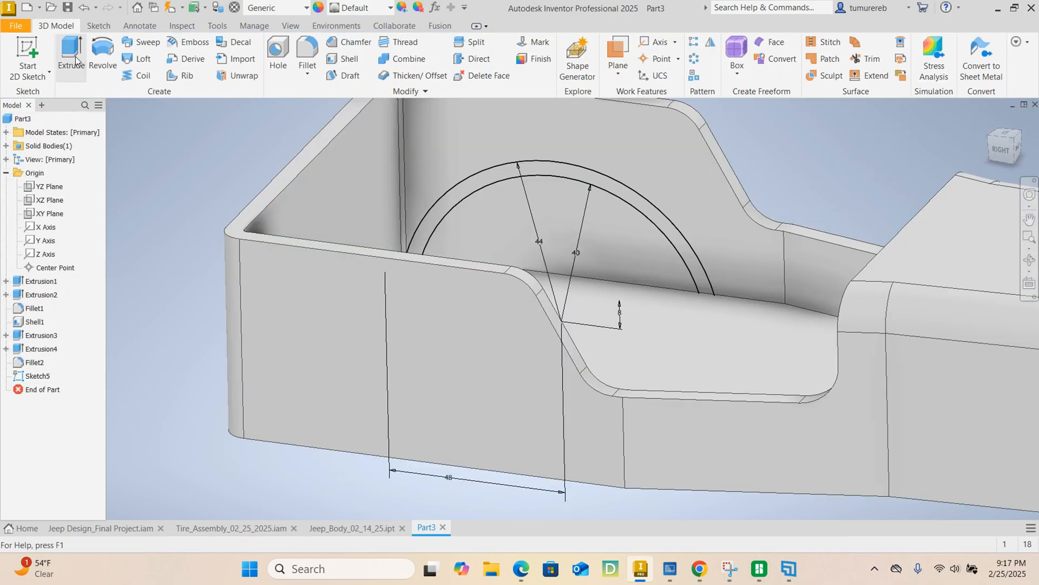
scroll(513, 172, "up", 3)
left_click(599, 177)
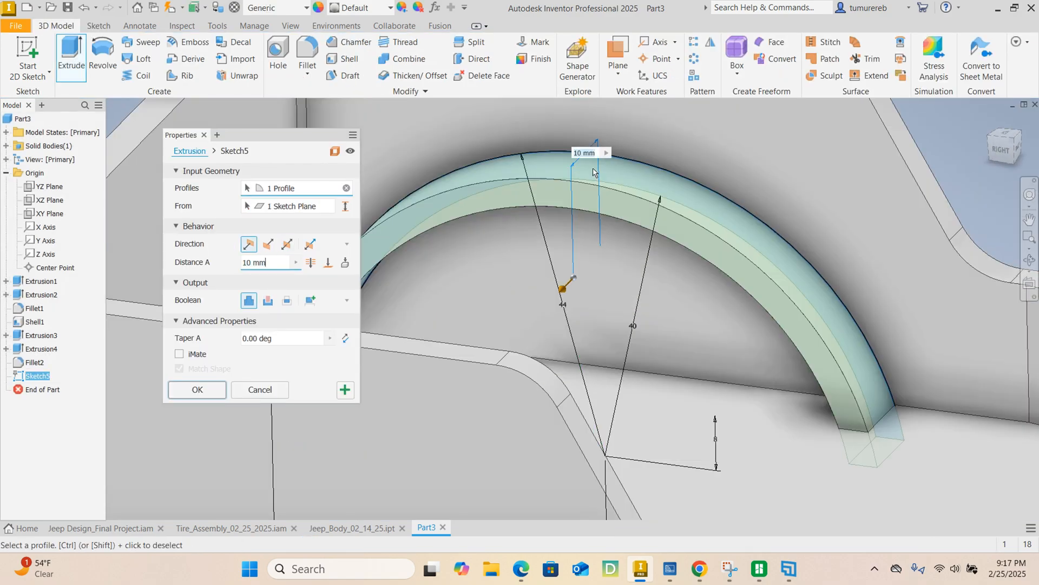
left_click(263, 264)
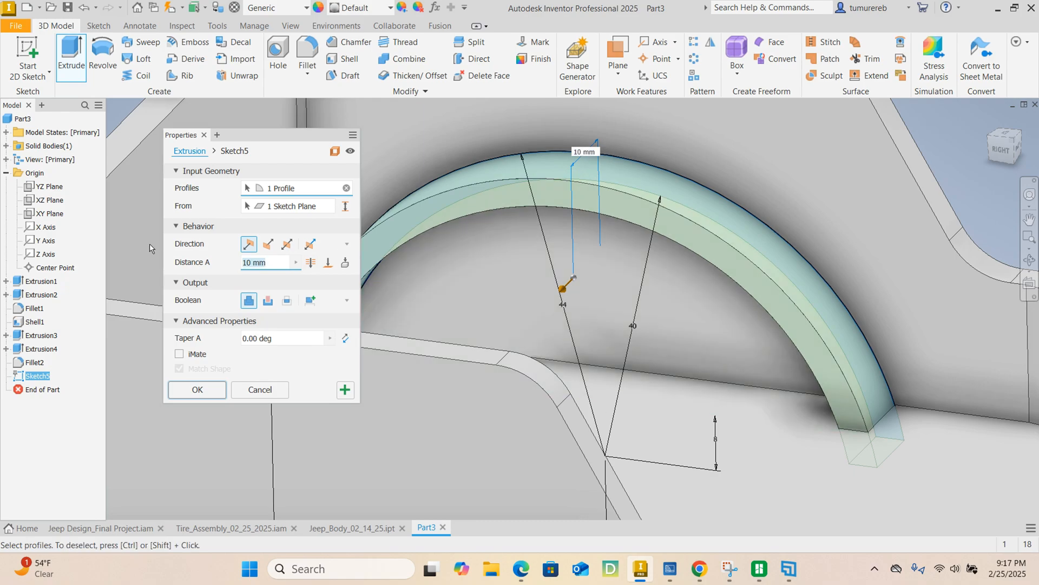
type("20")
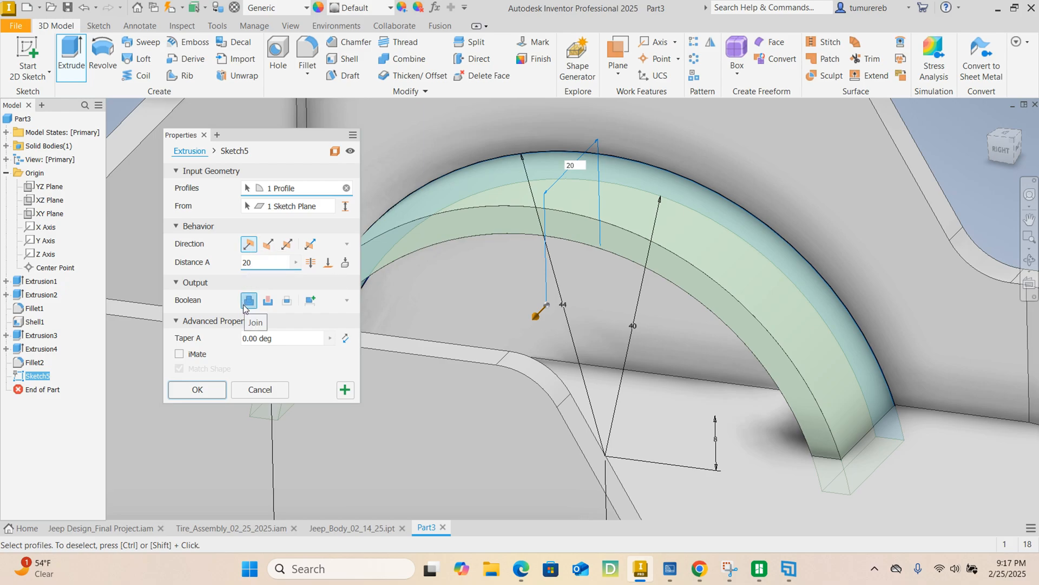
left_click(212, 390)
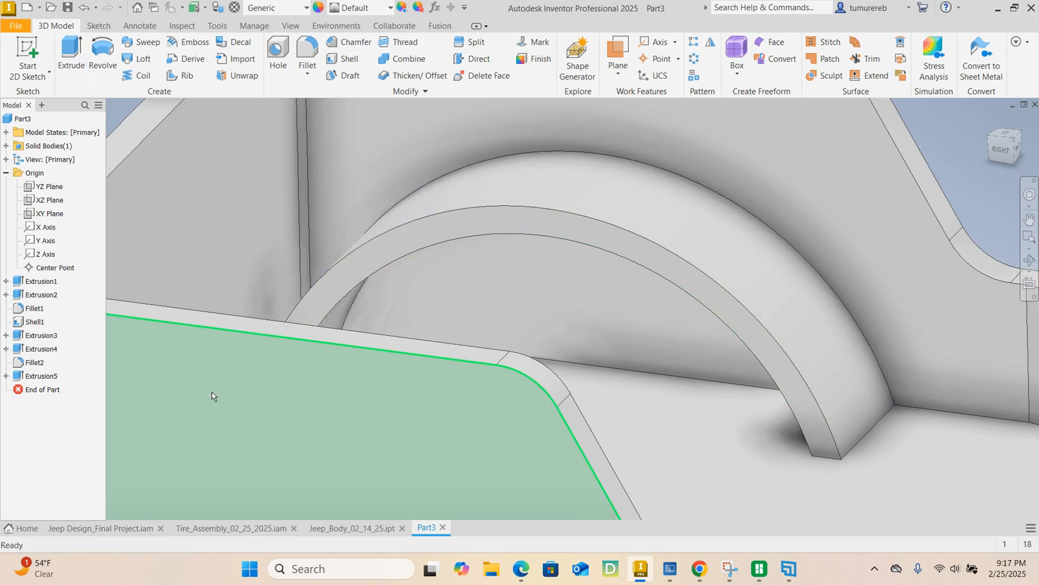
Create a sketch on the inner-facing end face of the arch band and slice the graphics at the sketch plane.
scroll(427, 297, "down", 3)
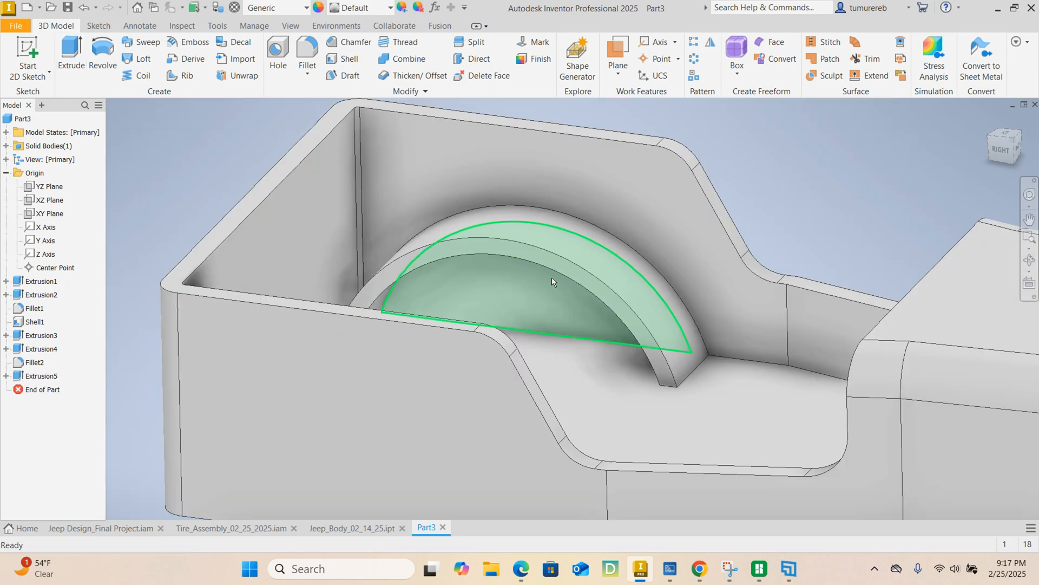
scroll(552, 282, "up", 4)
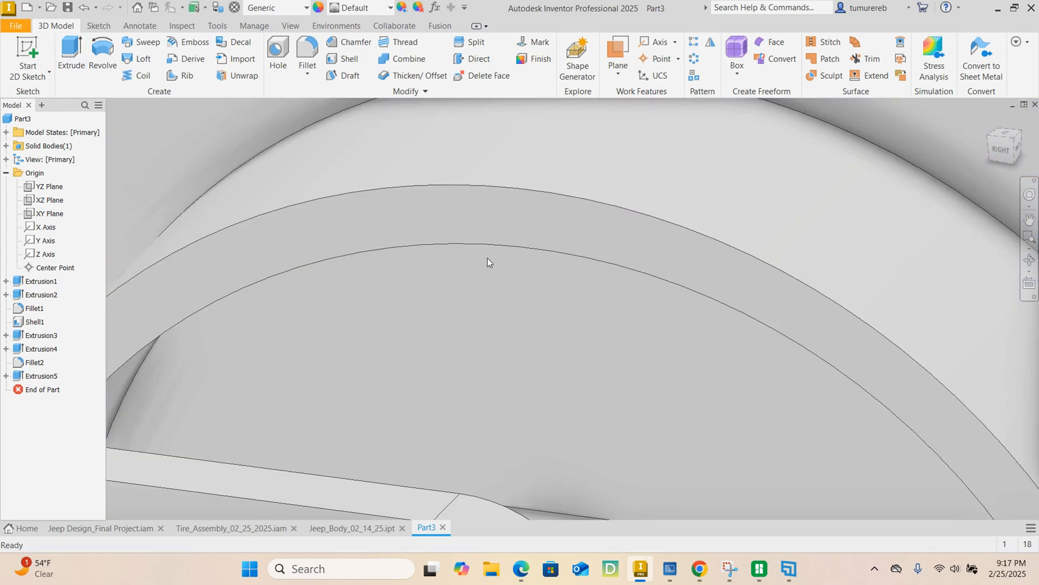
left_click(441, 220)
scroll(433, 219, "down", 5)
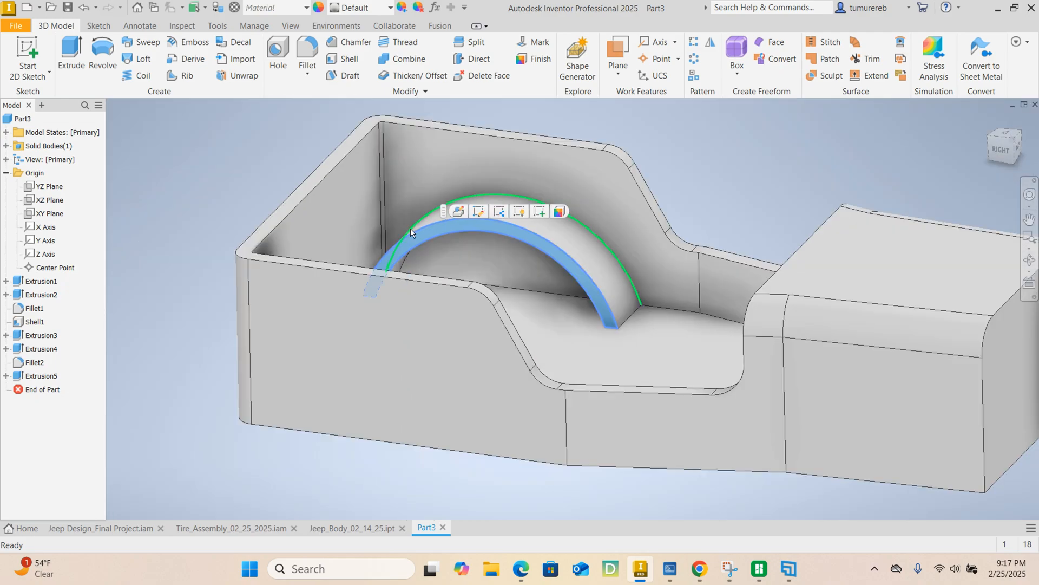
left_click(540, 212)
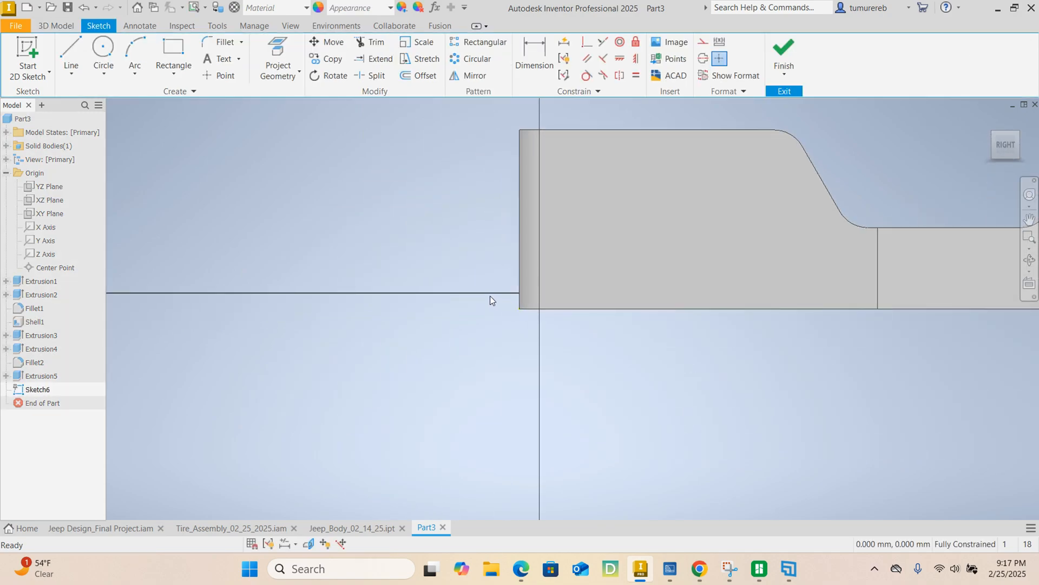
left_click(309, 544)
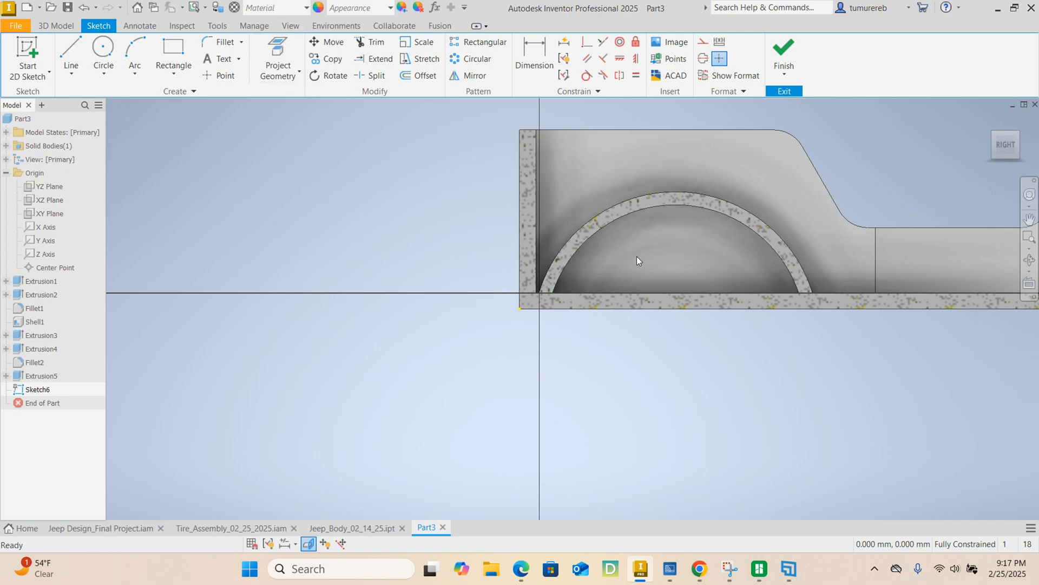
Project the outline of the segment-shaped wall area enclosed by the arch into the sketch and finish the sketch.
left_click(277, 59)
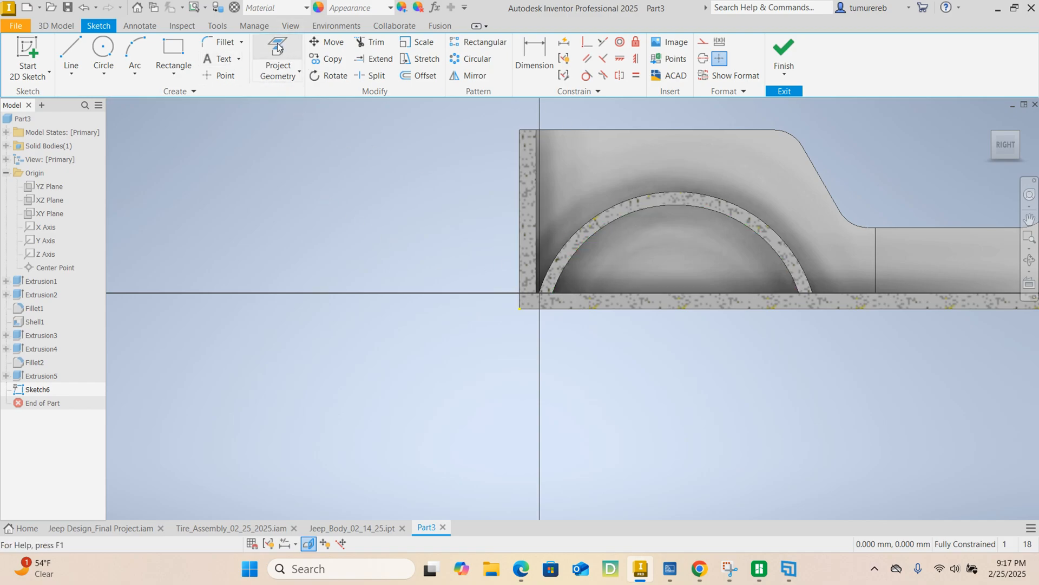
left_click(662, 253)
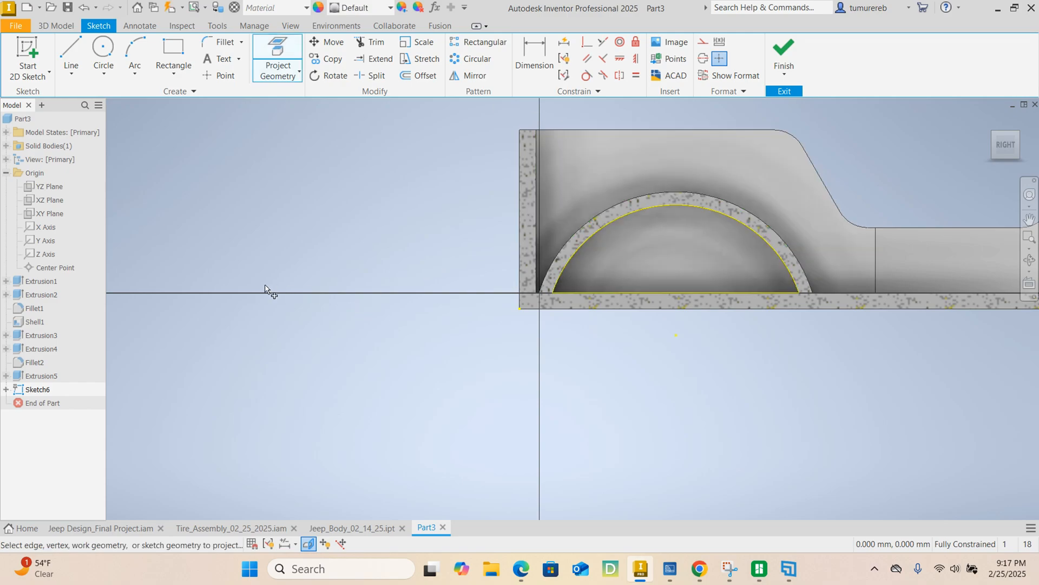
right_click(278, 234)
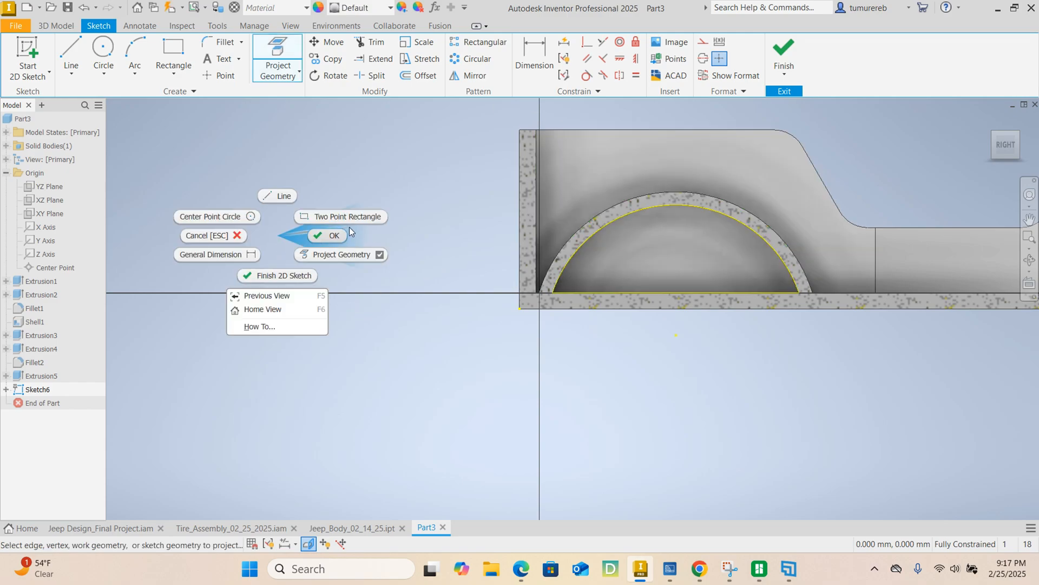
left_click(336, 238)
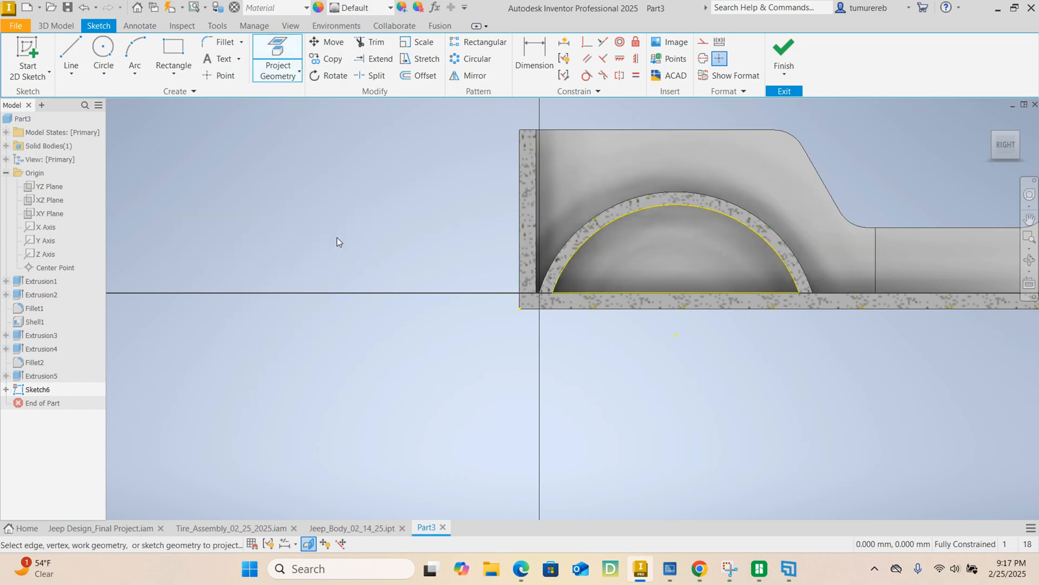
left_click(786, 53)
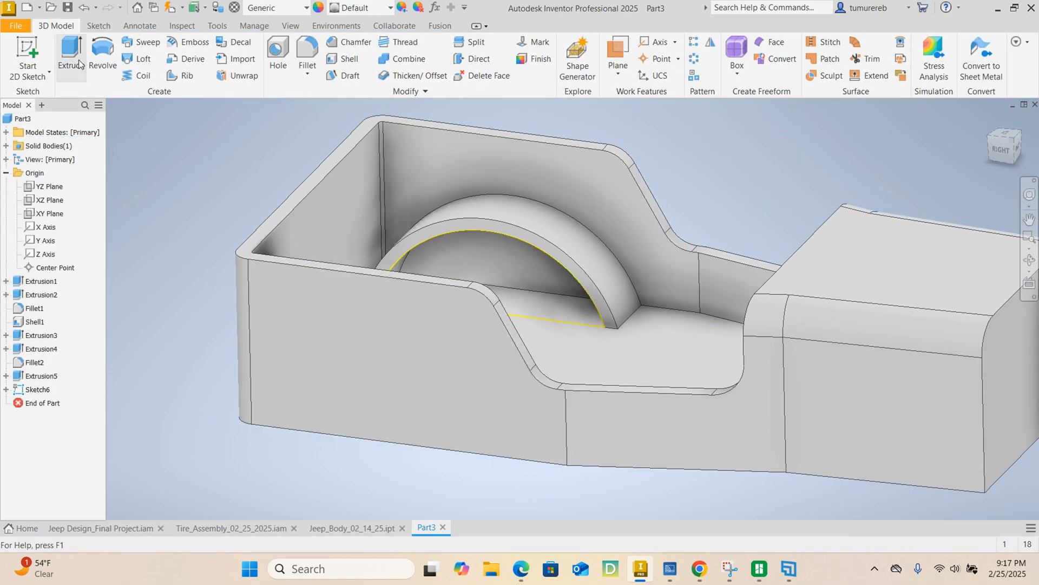
Extrude the projected arch opening profile 10 mm in the flipped direction, joined to the body, to close the wheel well.
key("e")
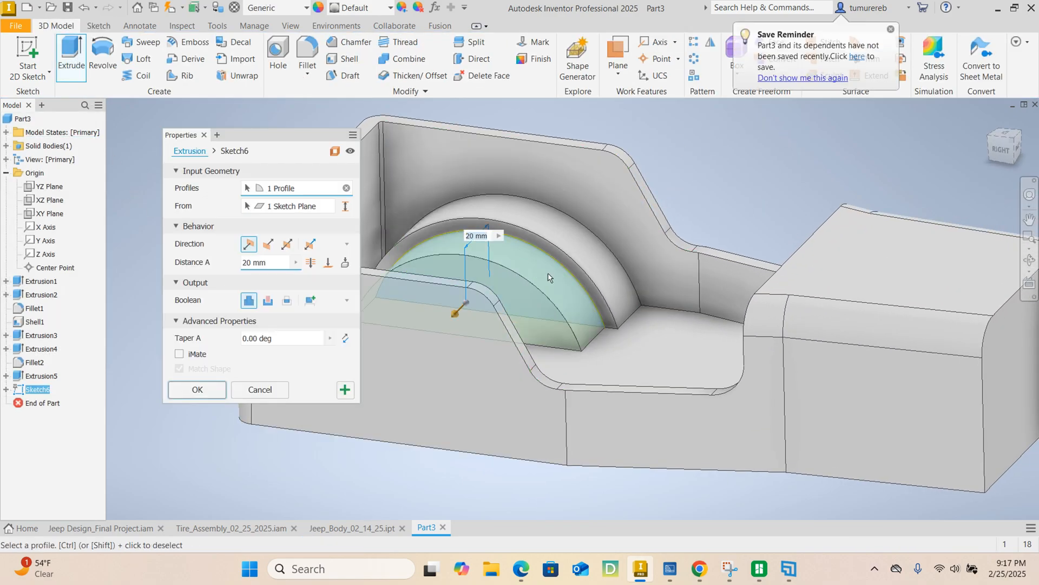
left_click(269, 247)
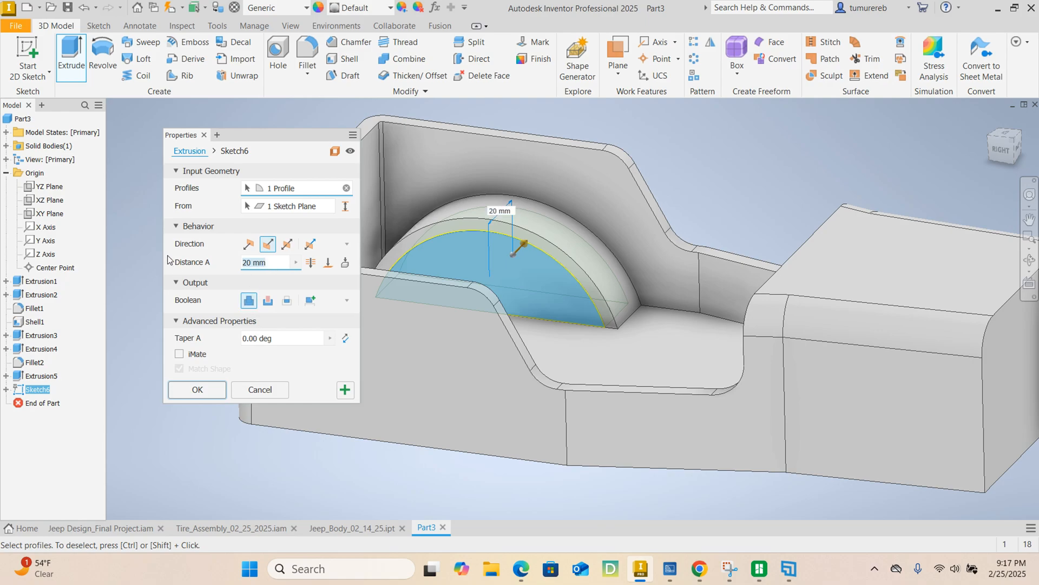
type("10")
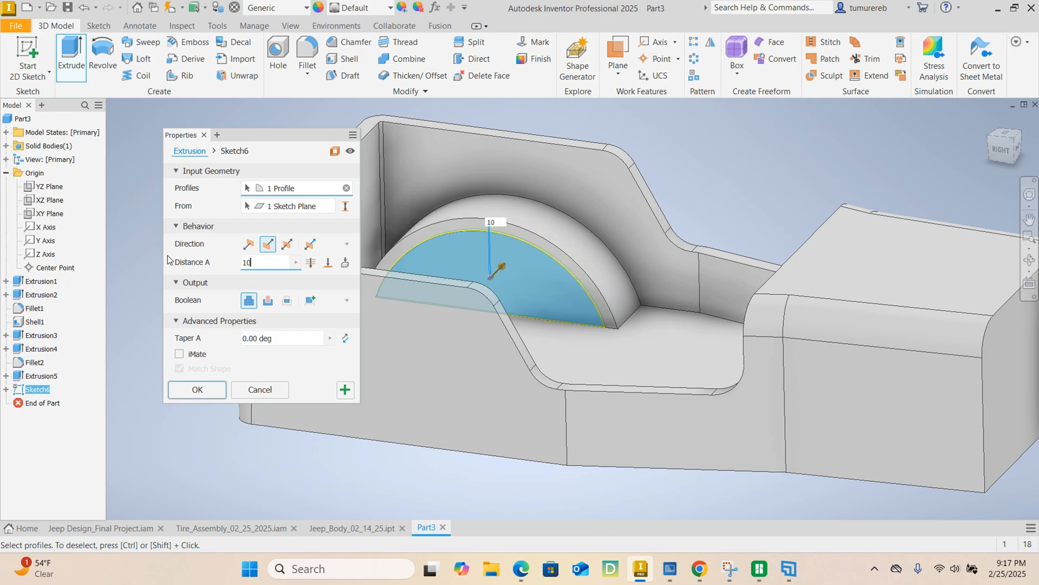
key("Return")
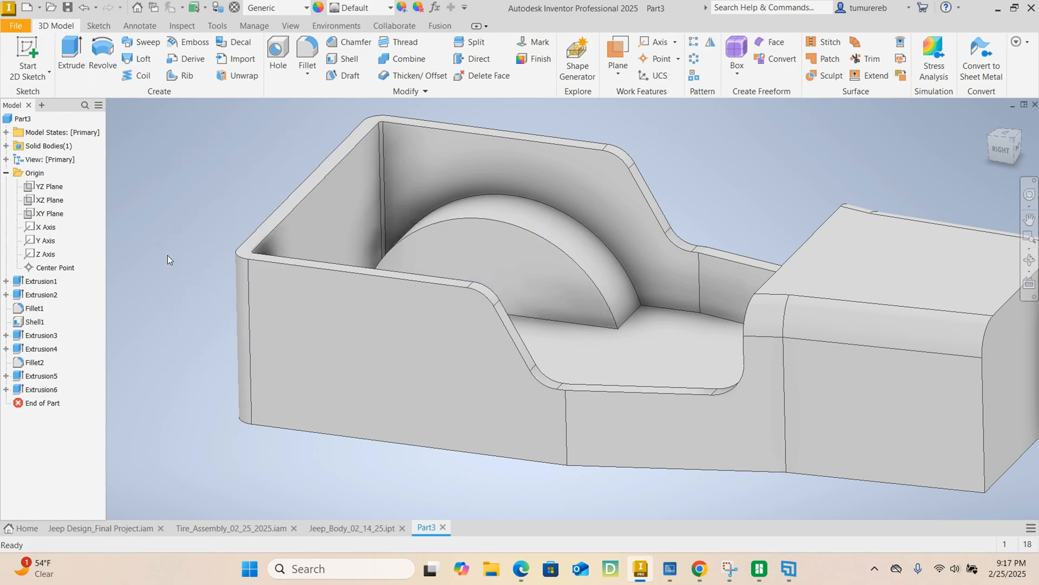
Start a Fillet with a 5 mm radius on the curved front edge of the wheel well inside the rear section.
scroll(673, 238, "down", 3)
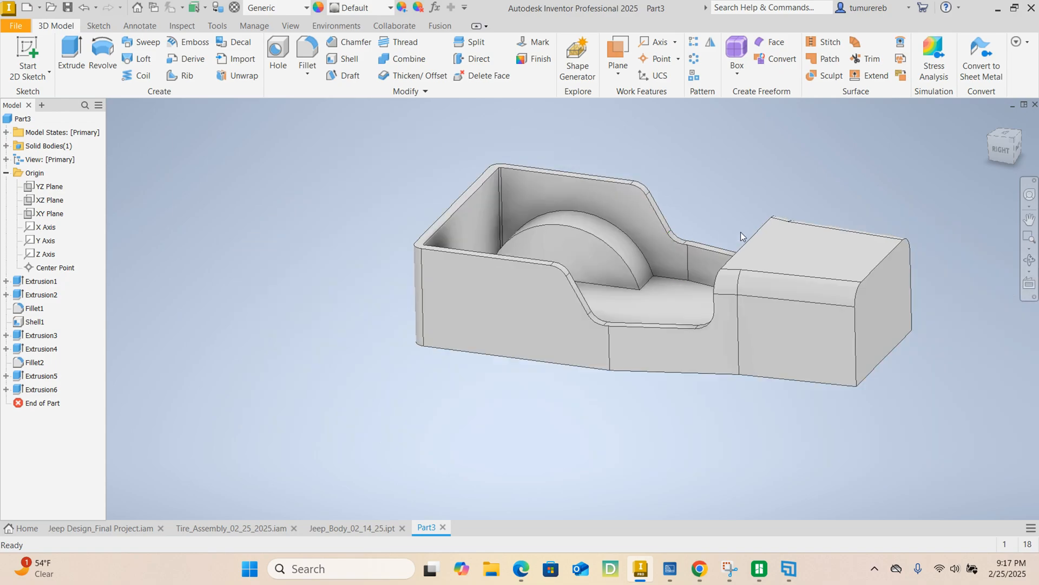
middle_click_drag(713, 225, 648, 230, "shift")
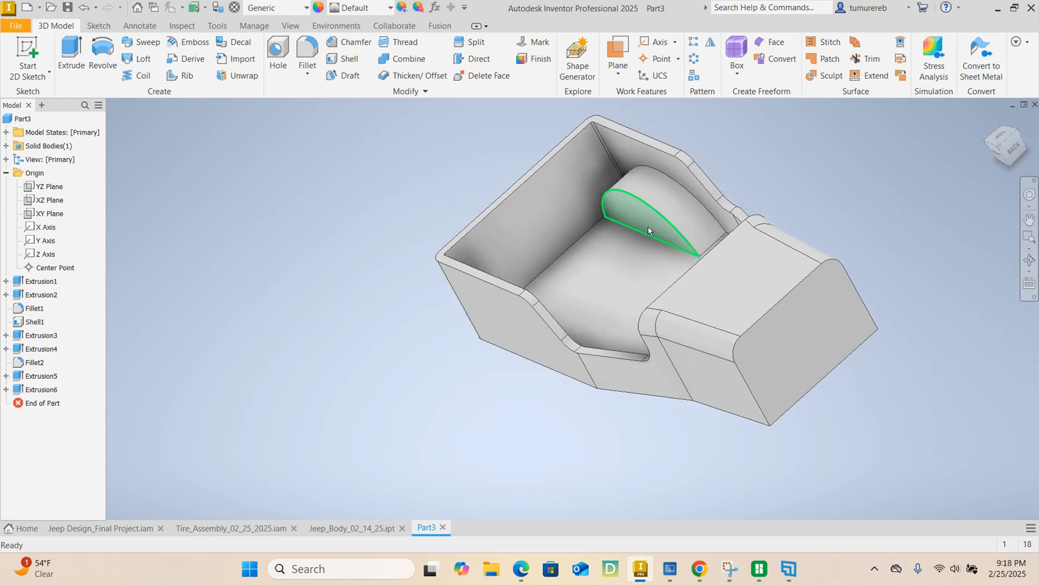
scroll(646, 208, "up", 4)
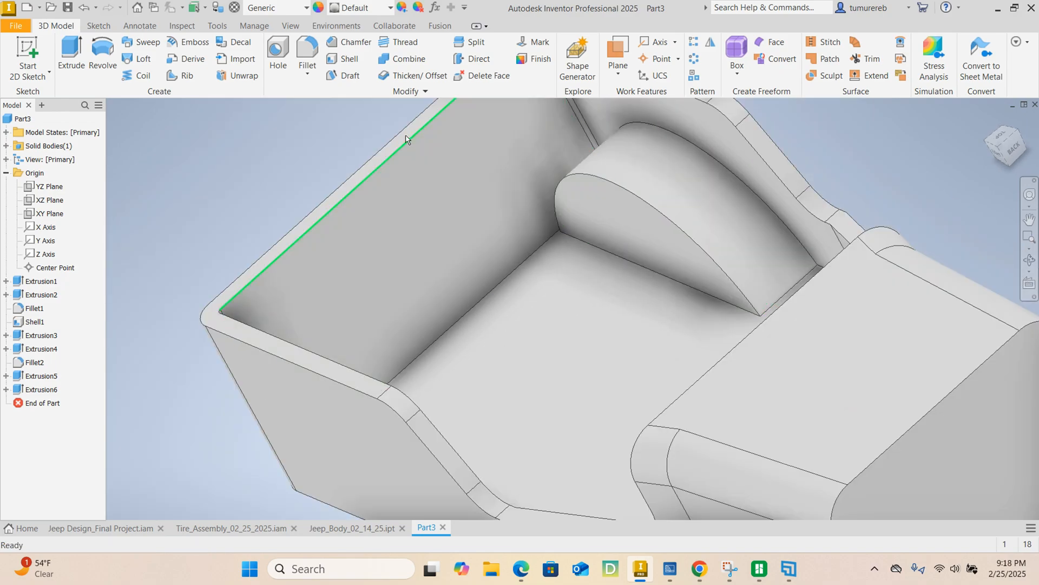
left_click(307, 54)
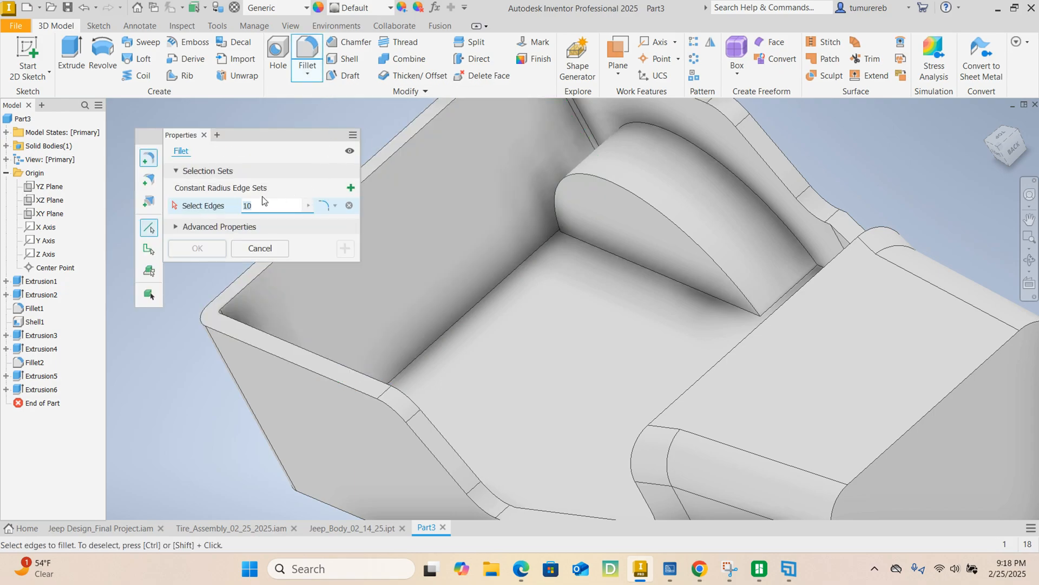
key("BackSpace")
key("BackSpace")
type("5")
left_click(632, 191)
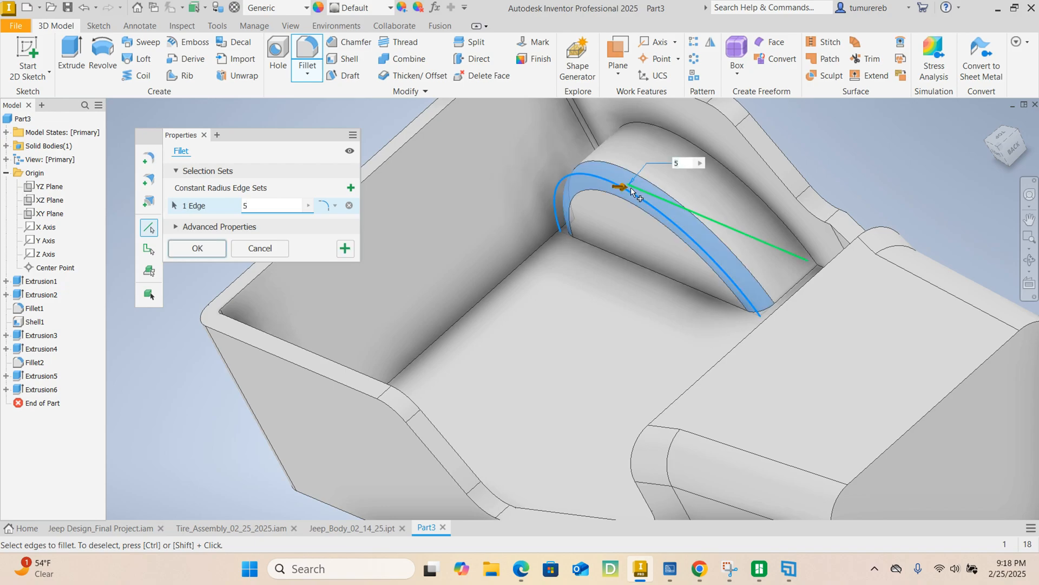
Add a second constant-radius edge set of 2.5 mm for the hidden inner arc edge of the wheel well and apply the fillet.
left_click(351, 189)
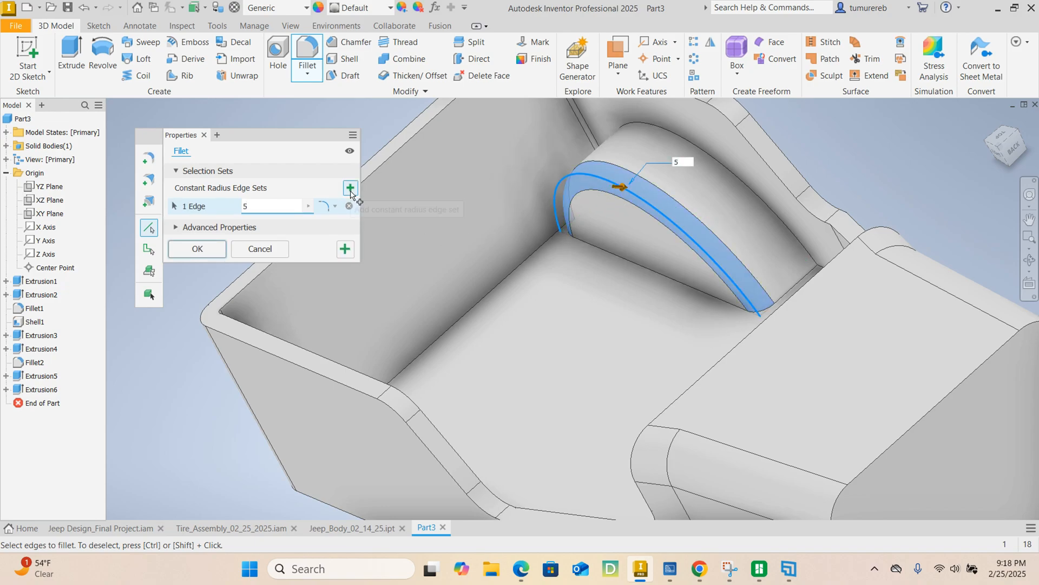
left_click(685, 199)
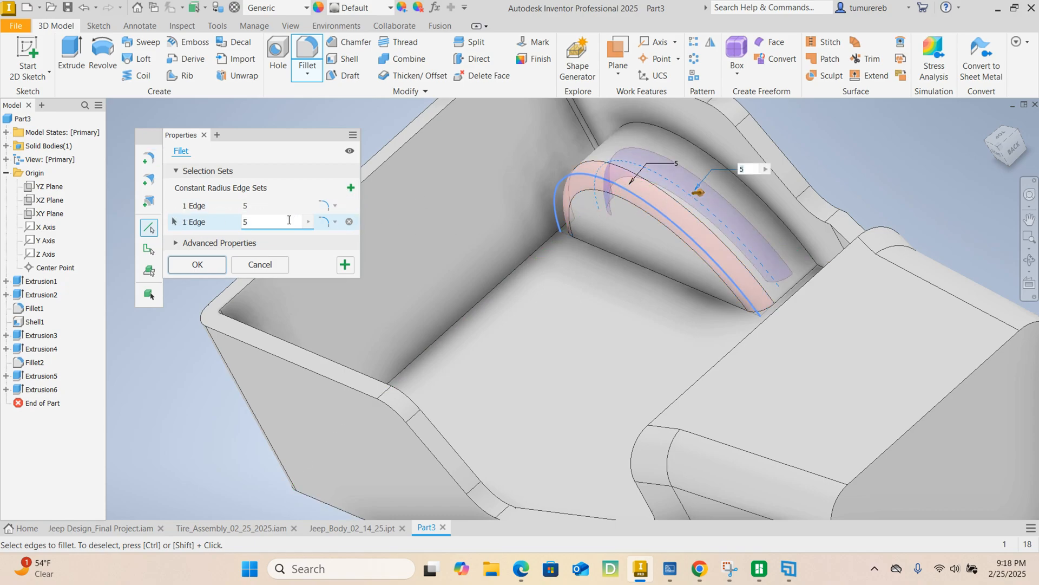
type("20")
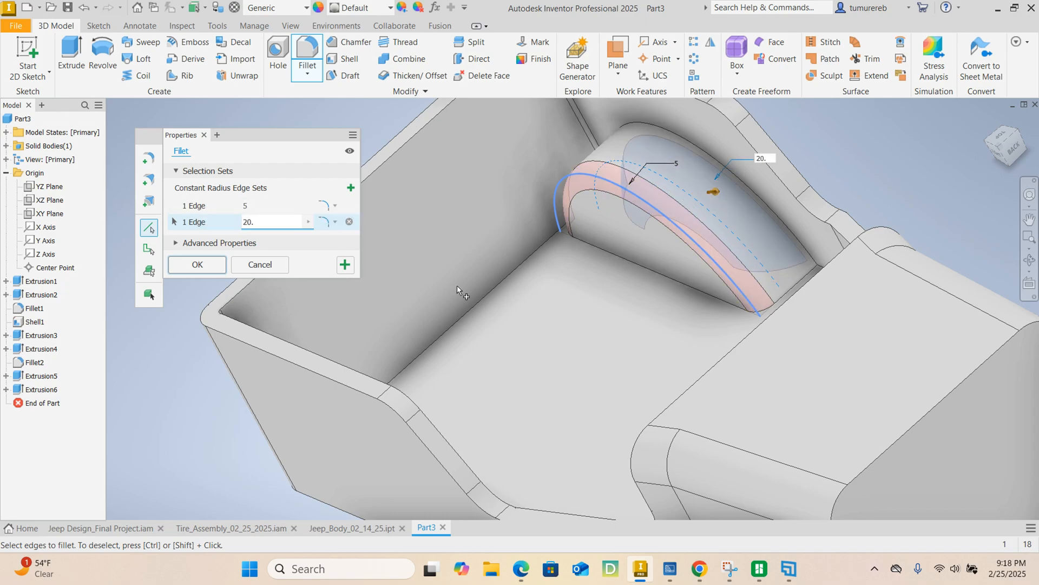
key("BackSpace")
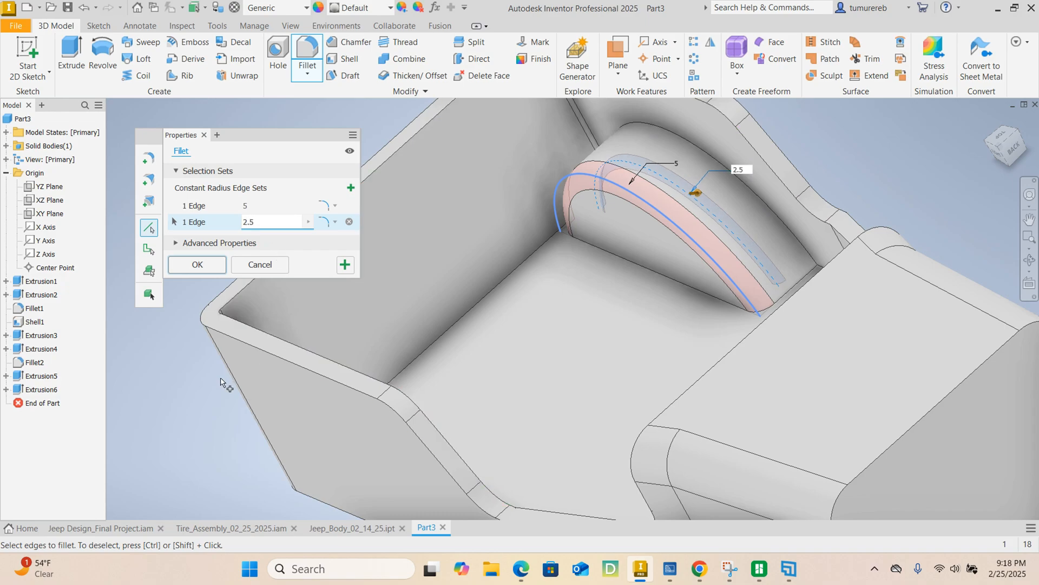
left_click(197, 265)
Create a sketch on the outer face of the rear section's opposite, left-hand side wall.
scroll(371, 320, "down", 6)
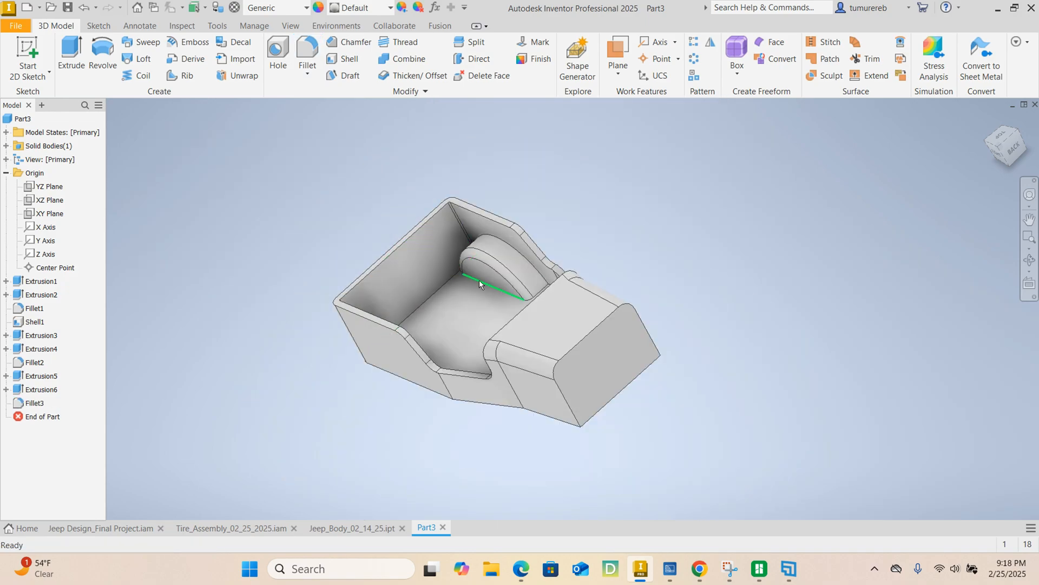
middle_click_drag(697, 362, 533, 373, "shift")
left_click(582, 349)
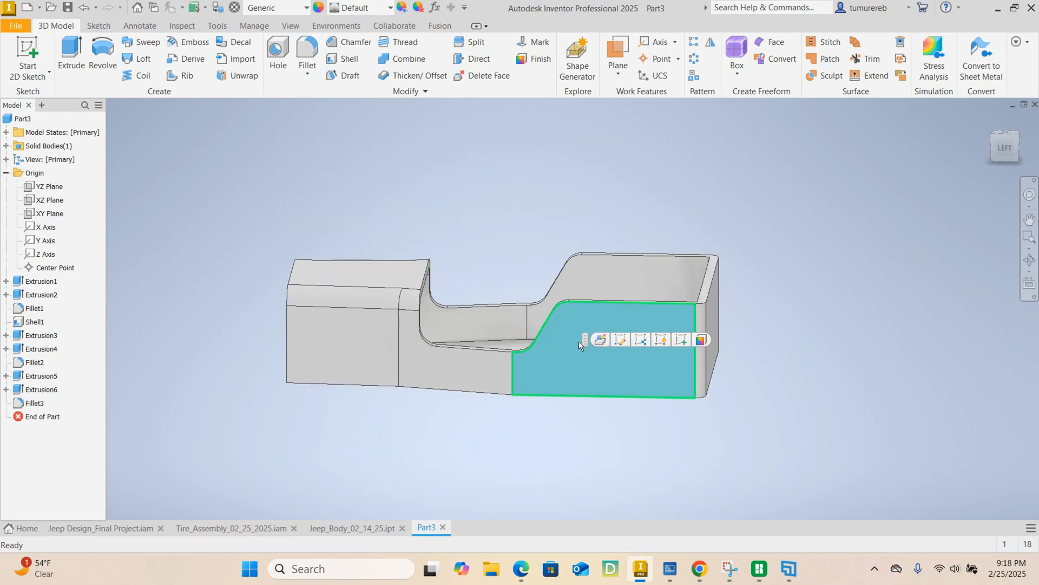
left_click(681, 340)
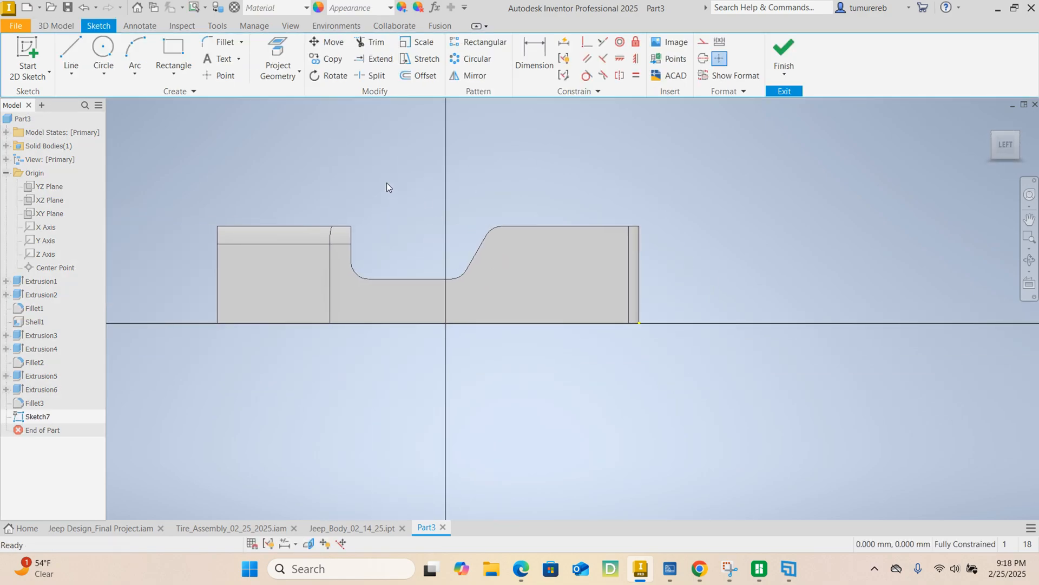
Sketch a circle of 40 mm radius centred about 58 mm from the body's rear edge and 25 mm below its bottom edge.
left_click(102, 47)
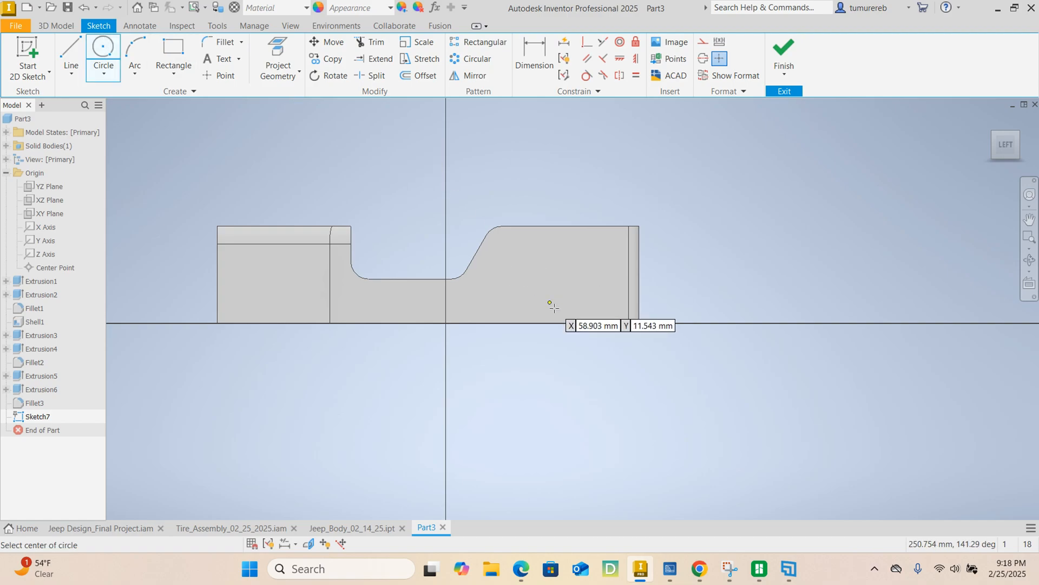
left_click(538, 367)
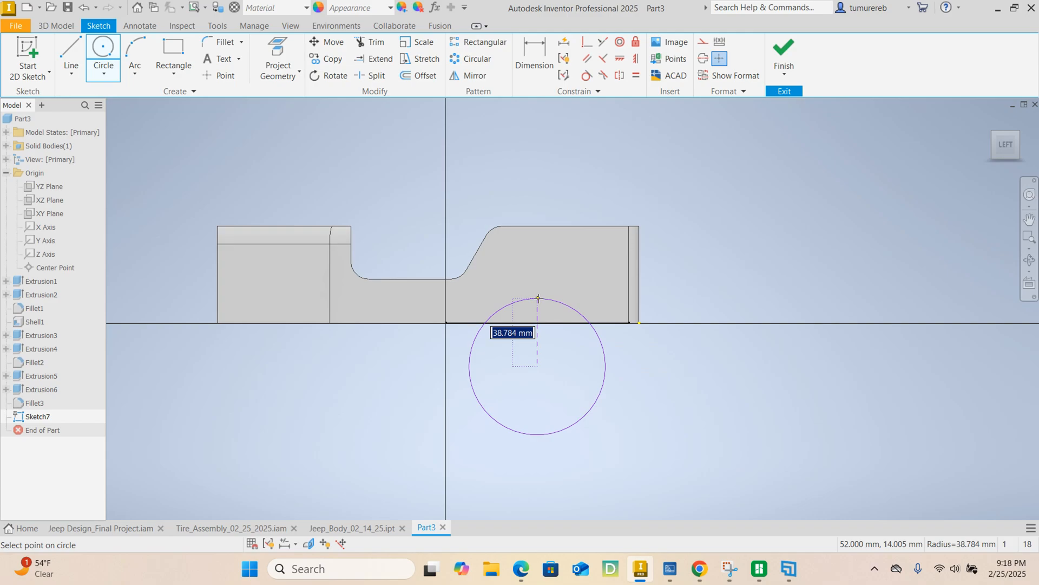
type("40")
key("Return")
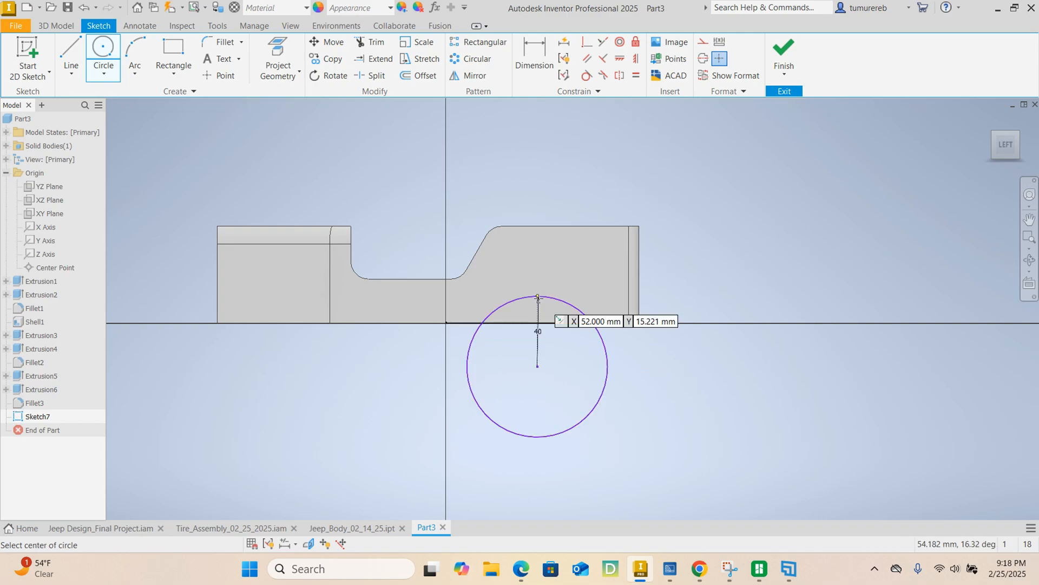
right_click(726, 272)
left_click(759, 278)
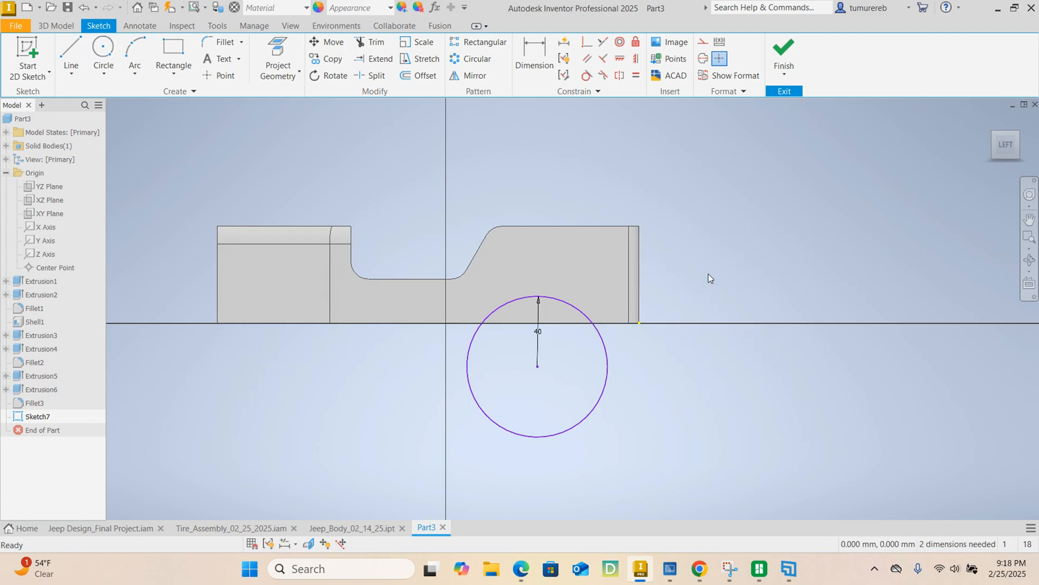
Dimension the circle's centre 48 mm horizontally from the rear edge of the body.
left_click(541, 39)
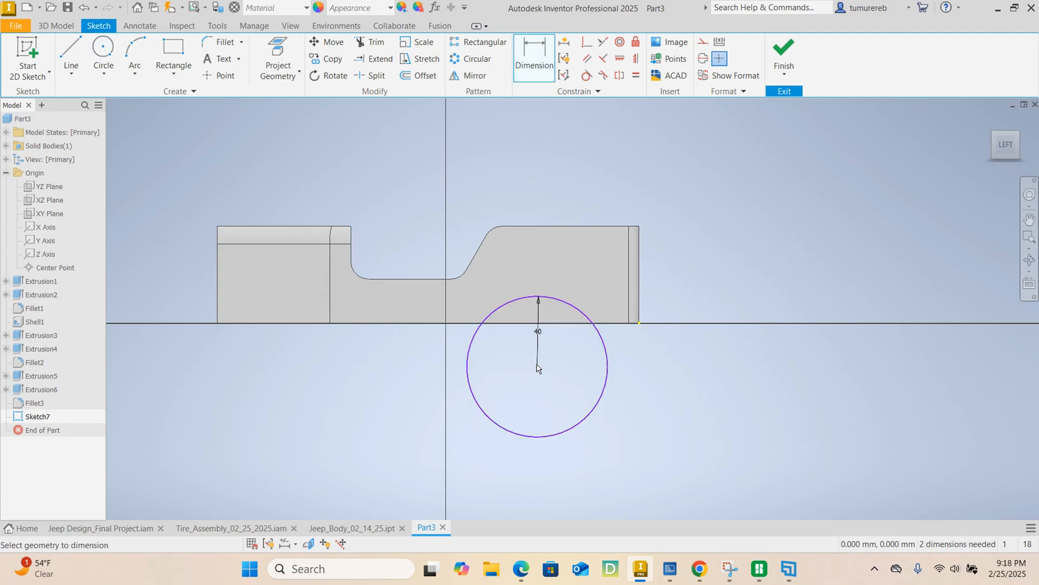
left_click(537, 368)
left_click(639, 317)
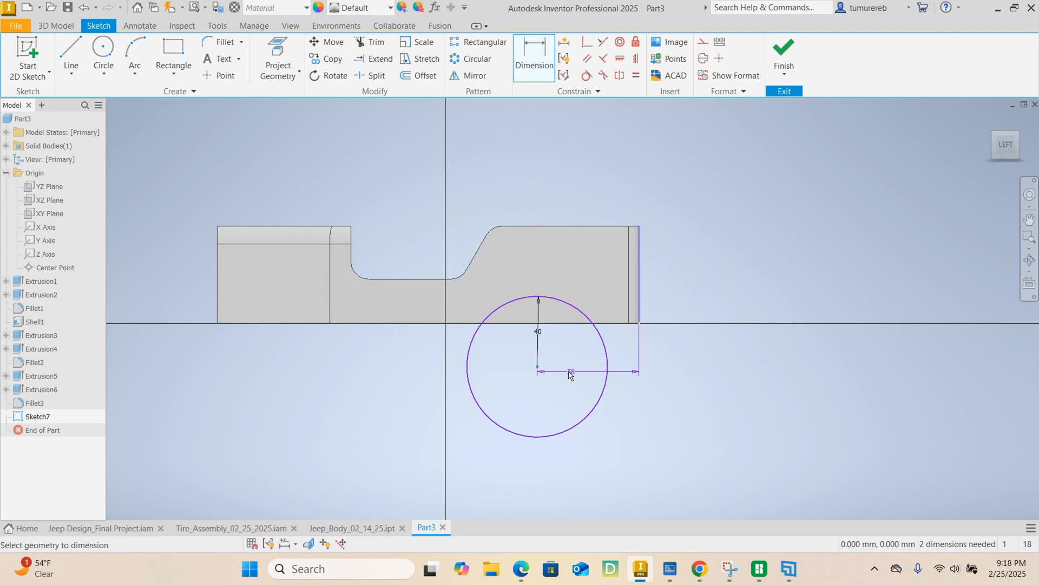
left_click(571, 370)
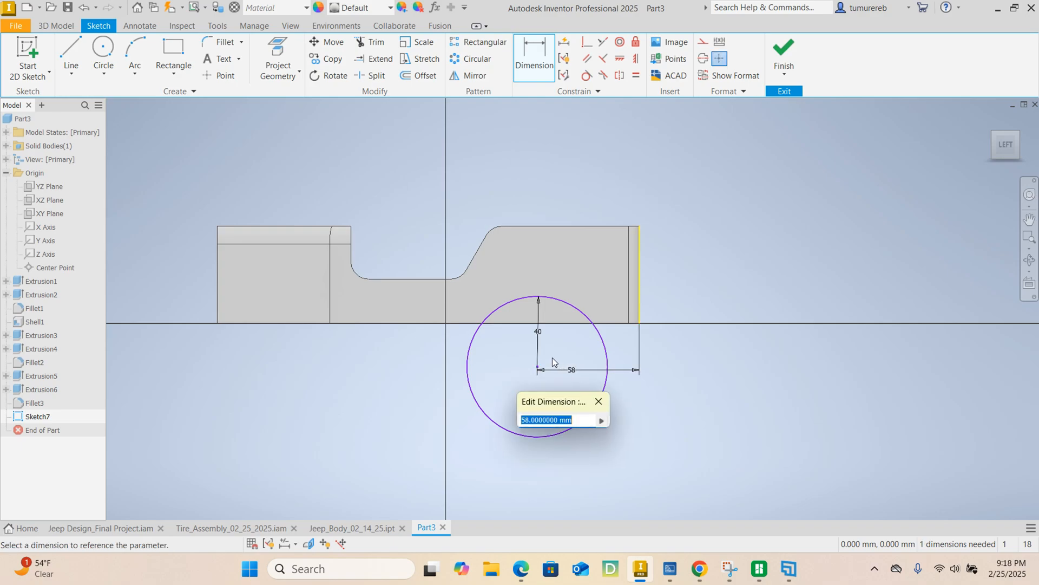
type("48")
key("Return")
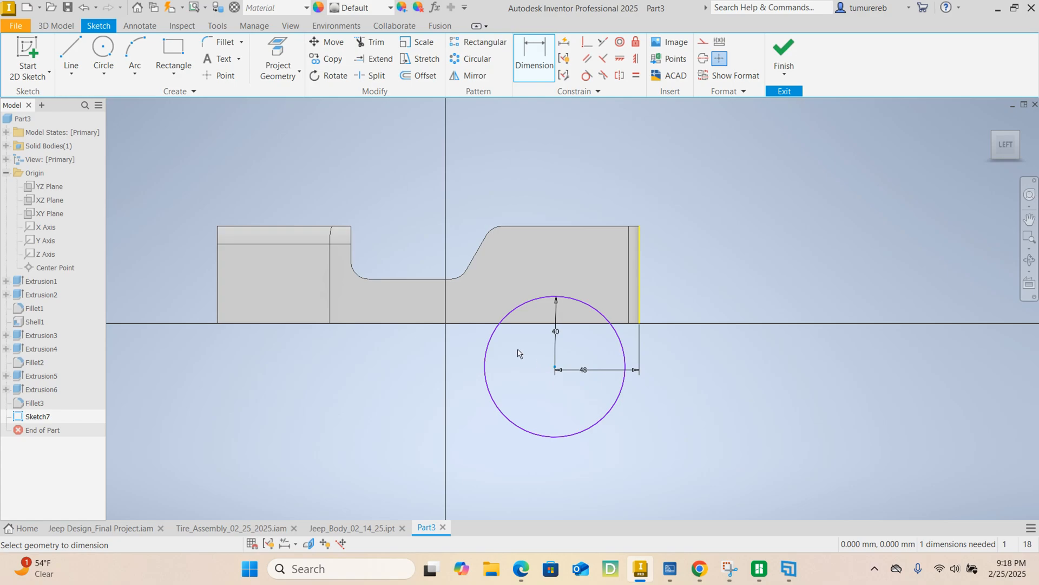
Dimension the circle's centre 8 mm vertically below the bottom edge of the body.
left_click(550, 324)
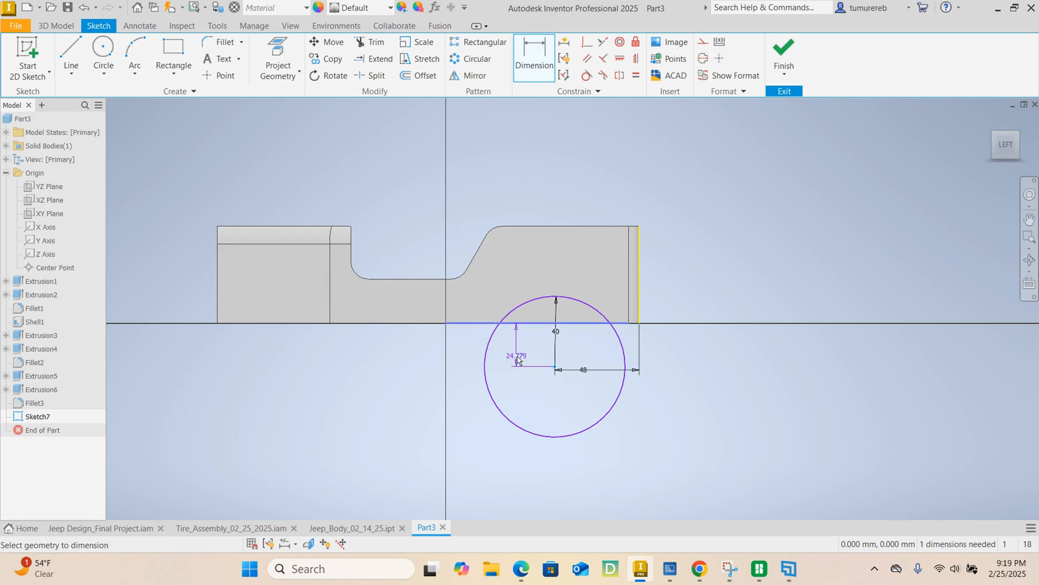
scroll(515, 348, "up", 5)
left_click(524, 341)
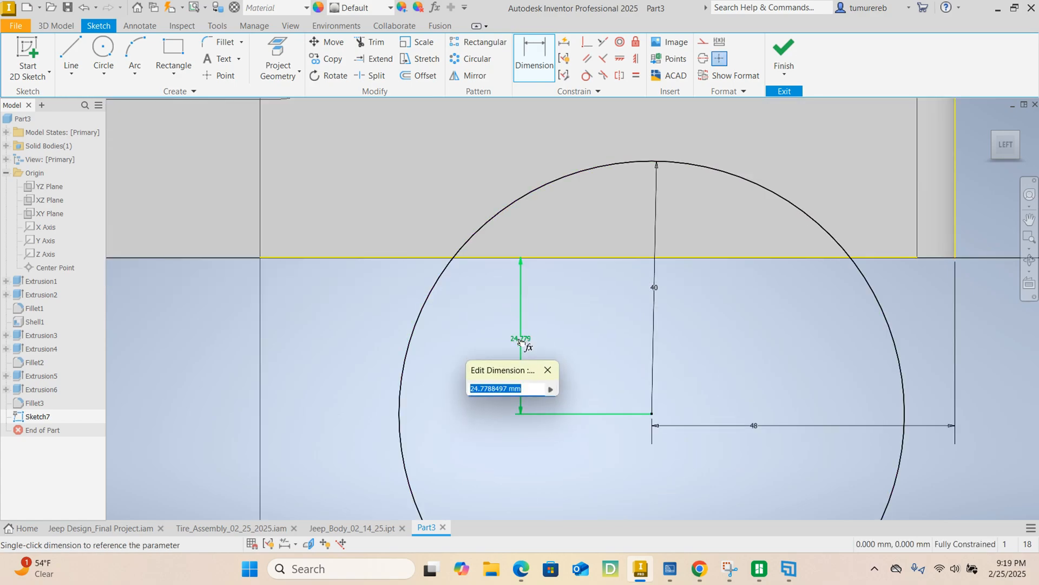
type("8")
key("Return")
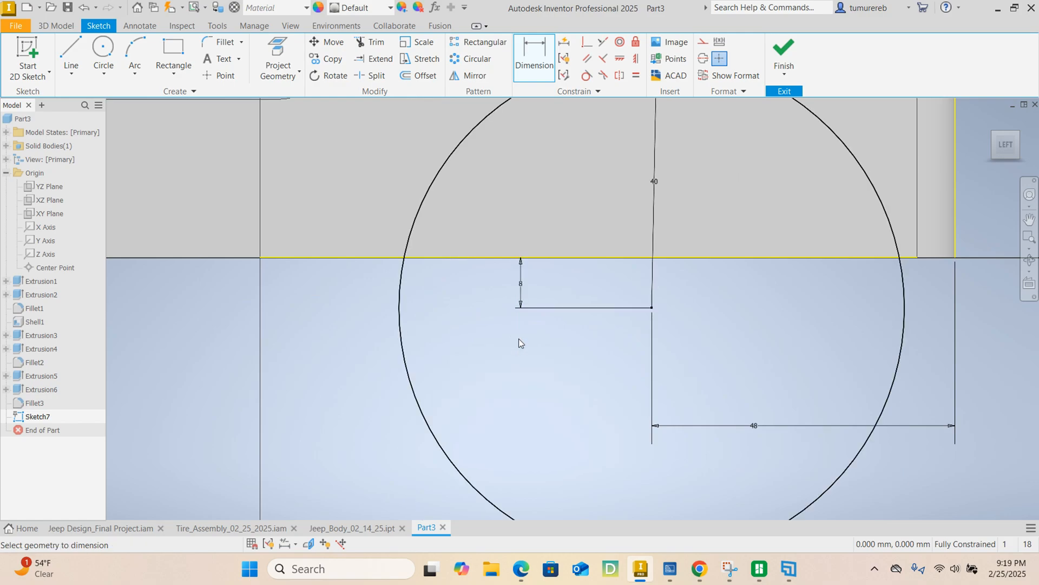
scroll(518, 330, "down", 5)
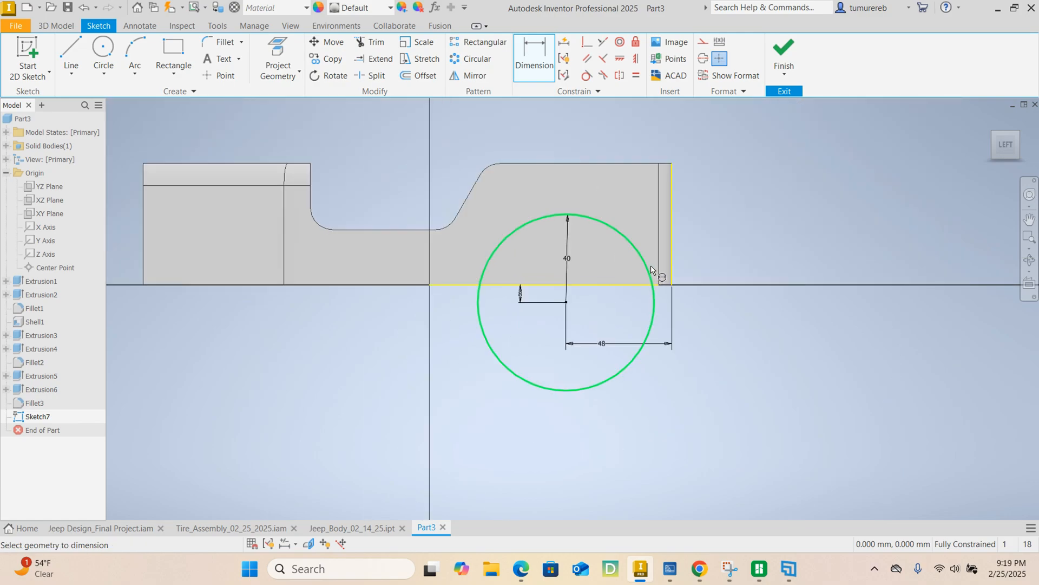
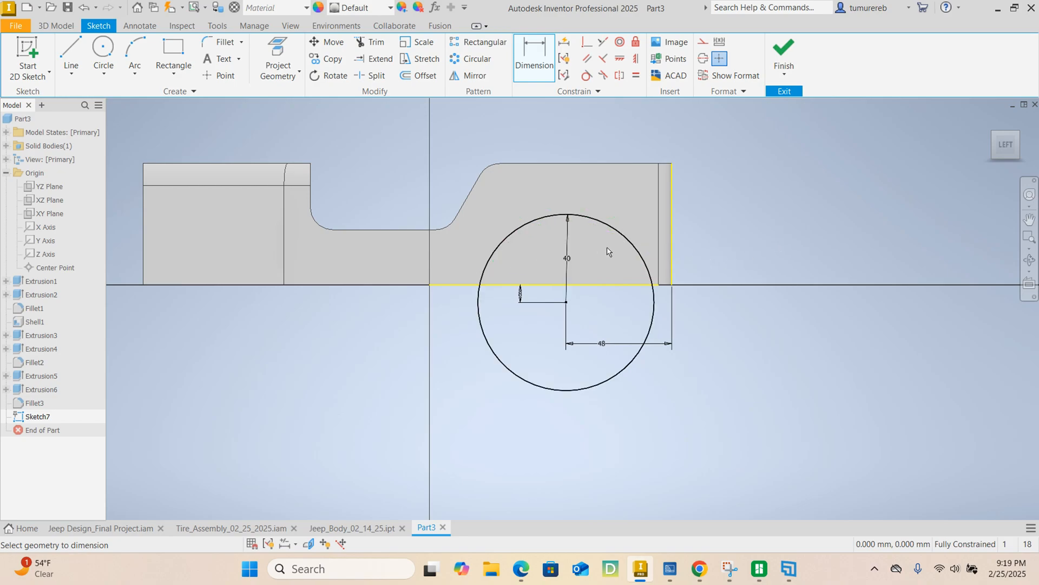
Finish the sketch and cut the circle segment overlapping the side wall 20 mm into the body, using the flipped direction.
left_click(784, 49)
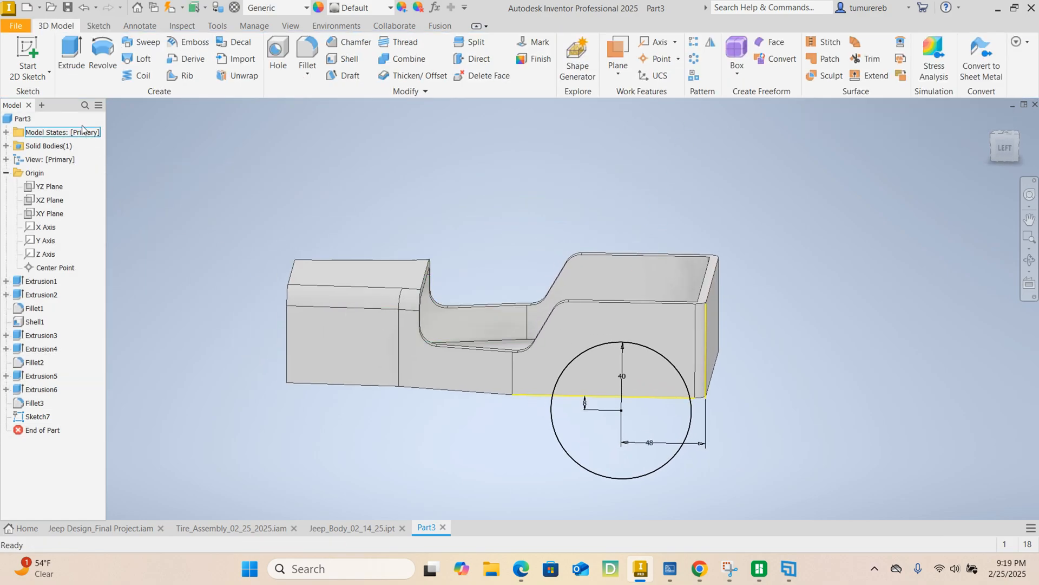
left_click(71, 54)
left_click(591, 372)
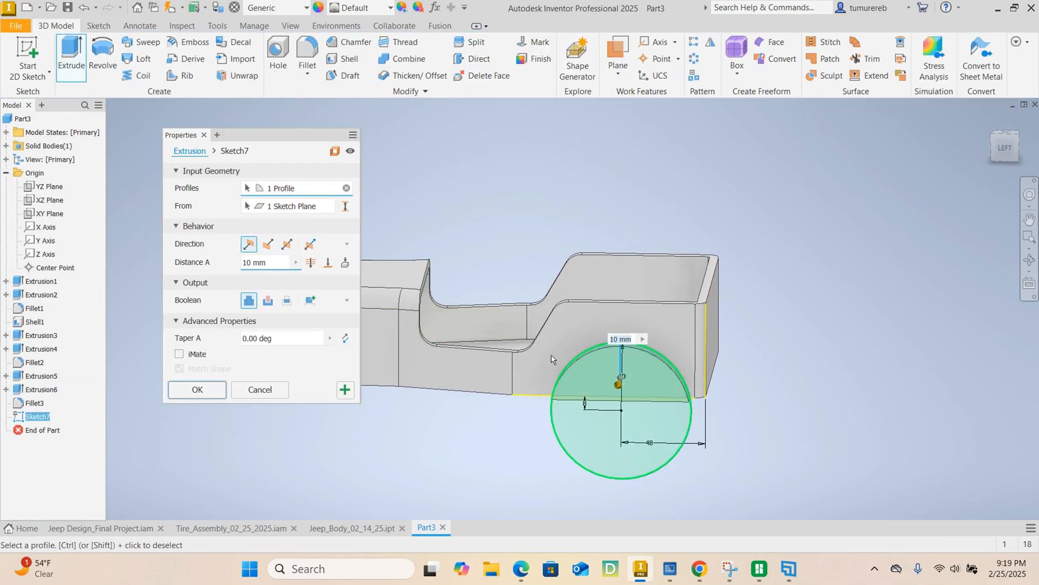
left_click(270, 265)
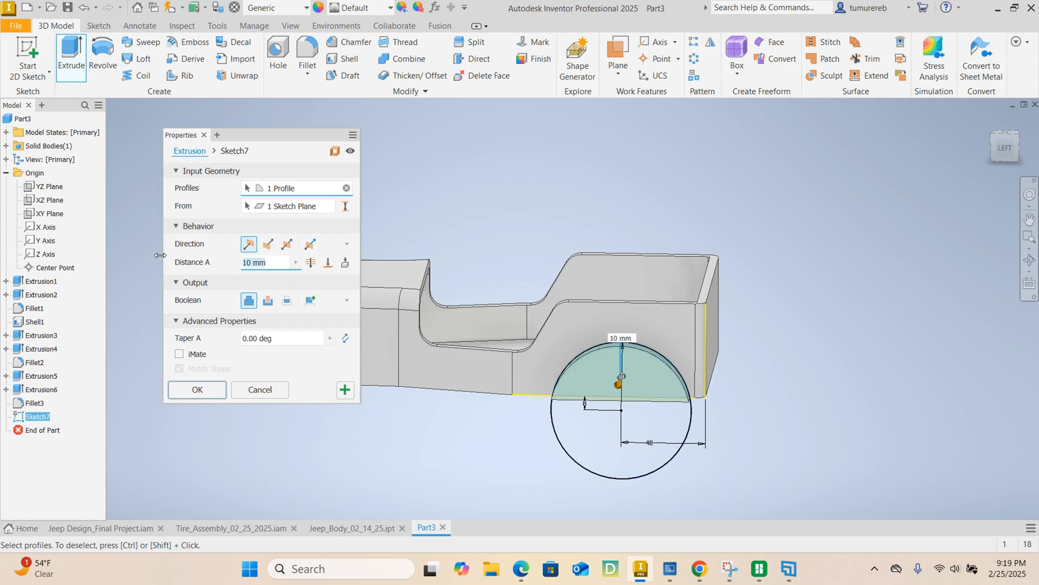
type("20")
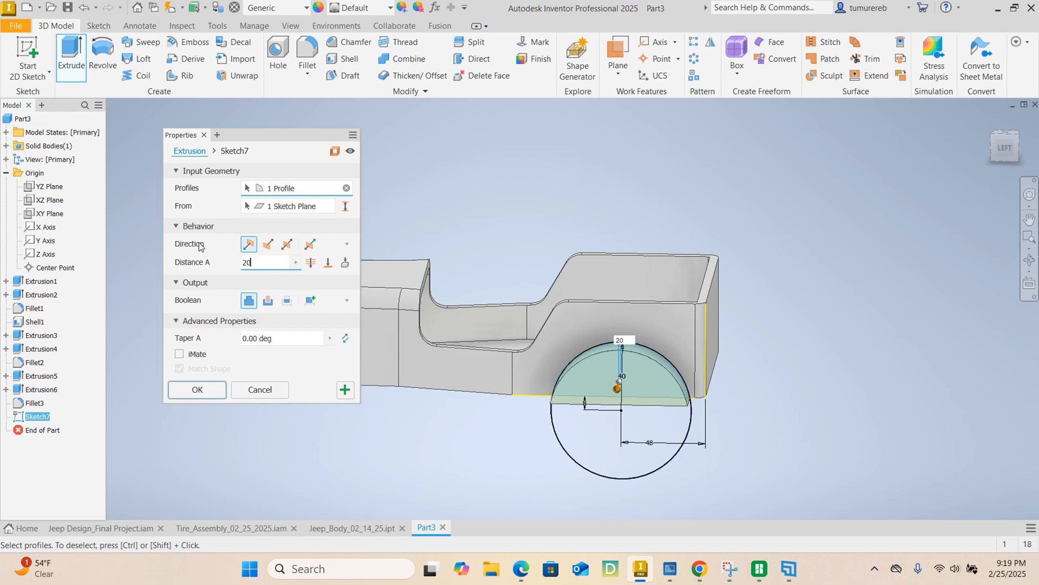
left_click(268, 244)
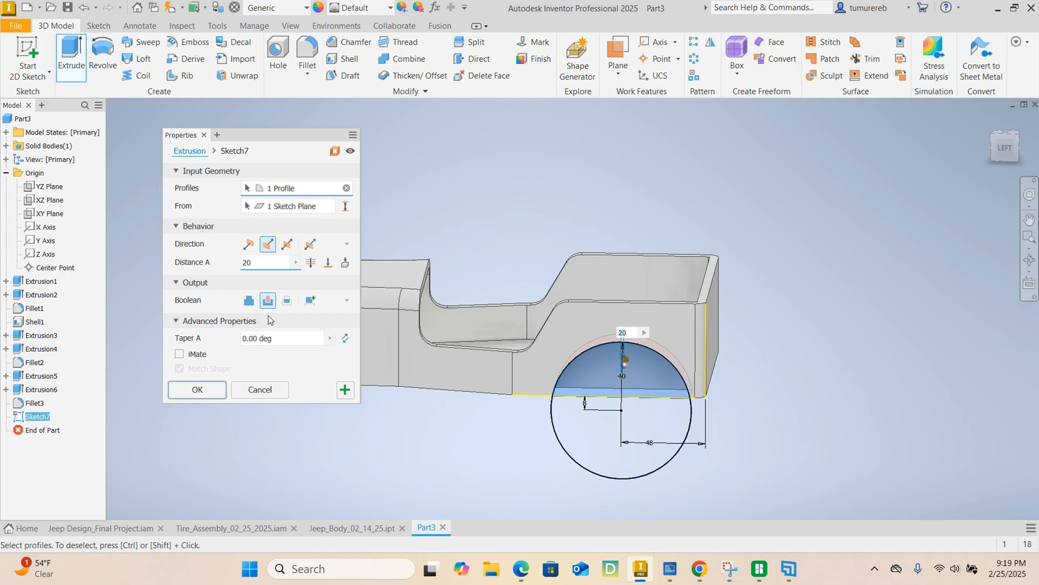
left_click(200, 390)
middle_click_drag(657, 390, 376, 557, "shift")
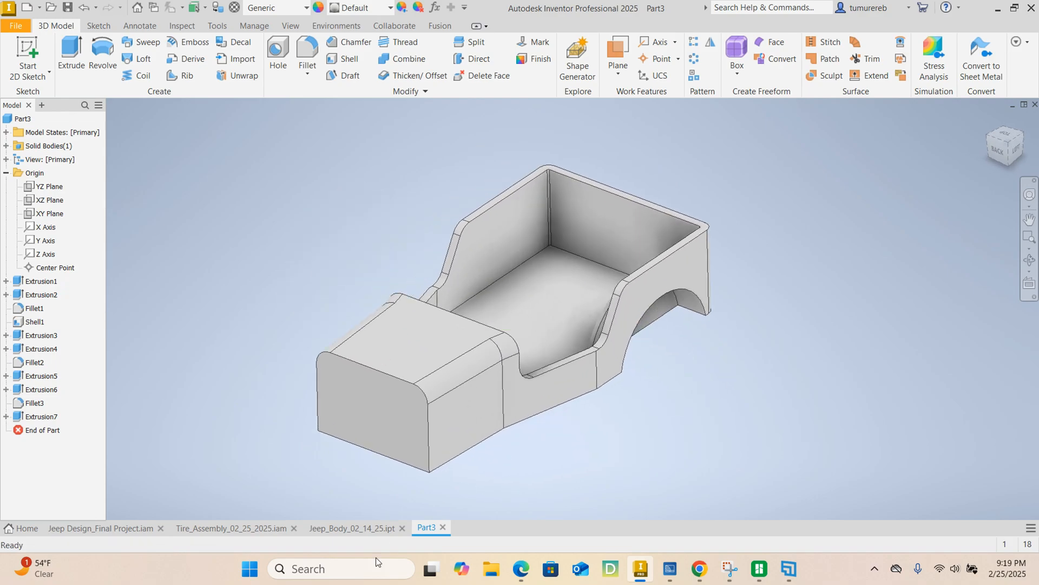
Examine the wheel wells in Jeep_Body_02_14_25.ipt from both sides, return to Part3 and inspect its wheel well for comparison.
left_click(348, 529)
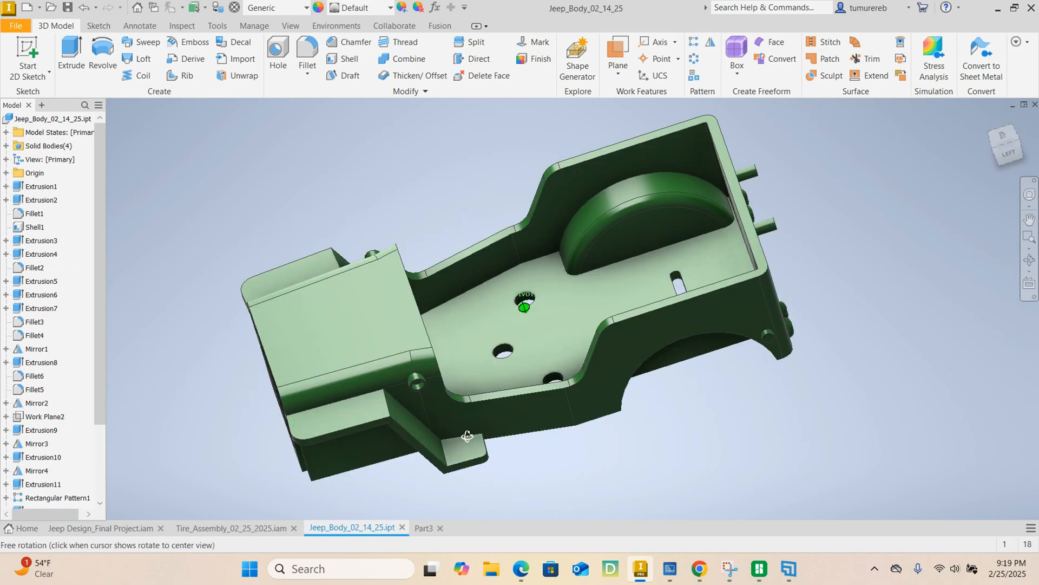
middle_click_drag(611, 405, 342, 271, "shift")
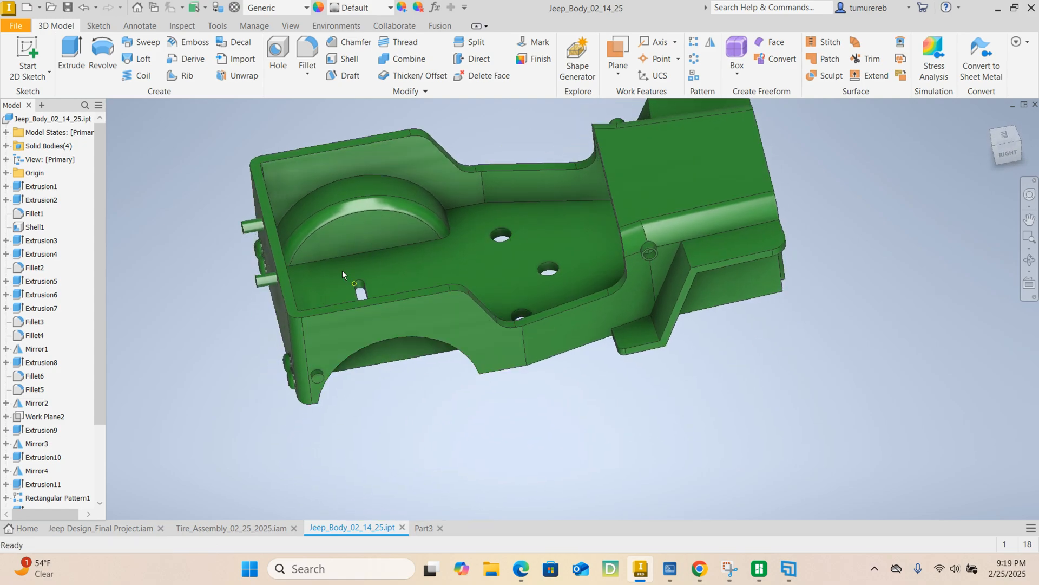
left_click(424, 528)
middle_click_drag(650, 320, 453, 416, "shift")
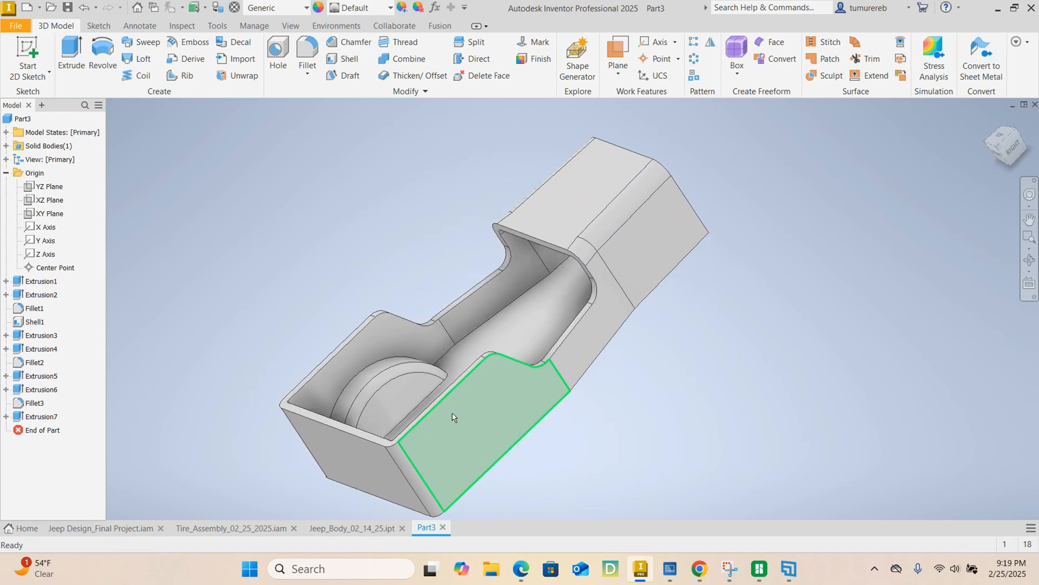
middle_click_drag(615, 390, 654, 171, "shift")
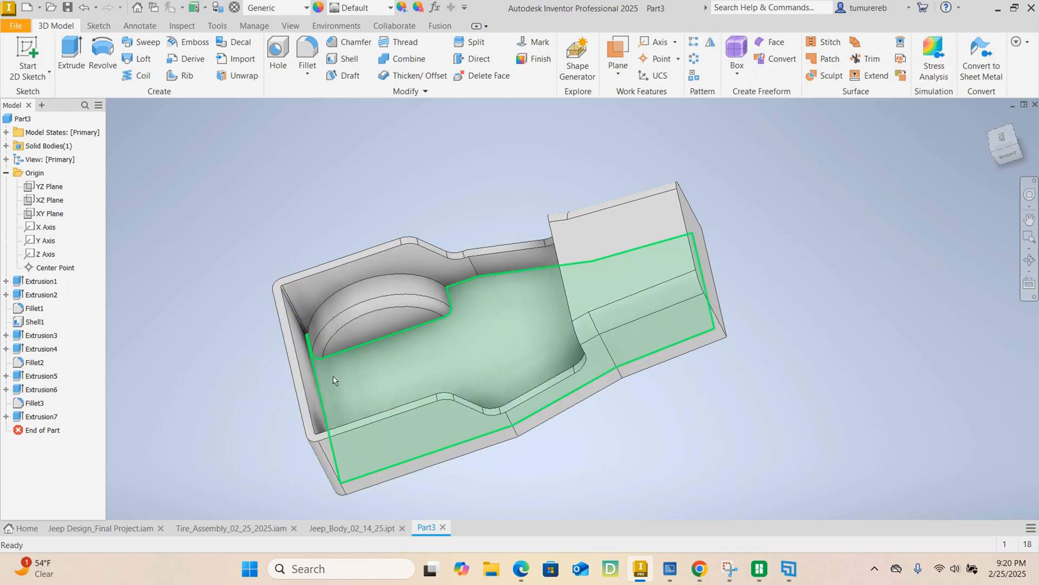
Mirror Extrusion5, Extrusion6, Fillet3 and Extrusion7 across the YZ plane to form the wheel well on the opposite side.
middle_click_drag(281, 435, 347, 366, "shift")
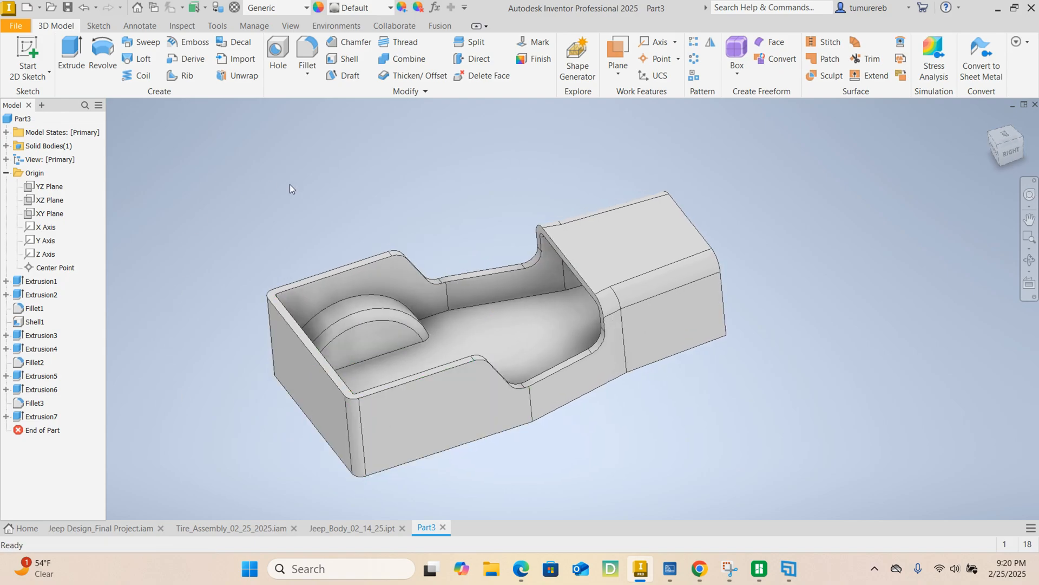
middle_click_drag(246, 316, 410, 300, "shift")
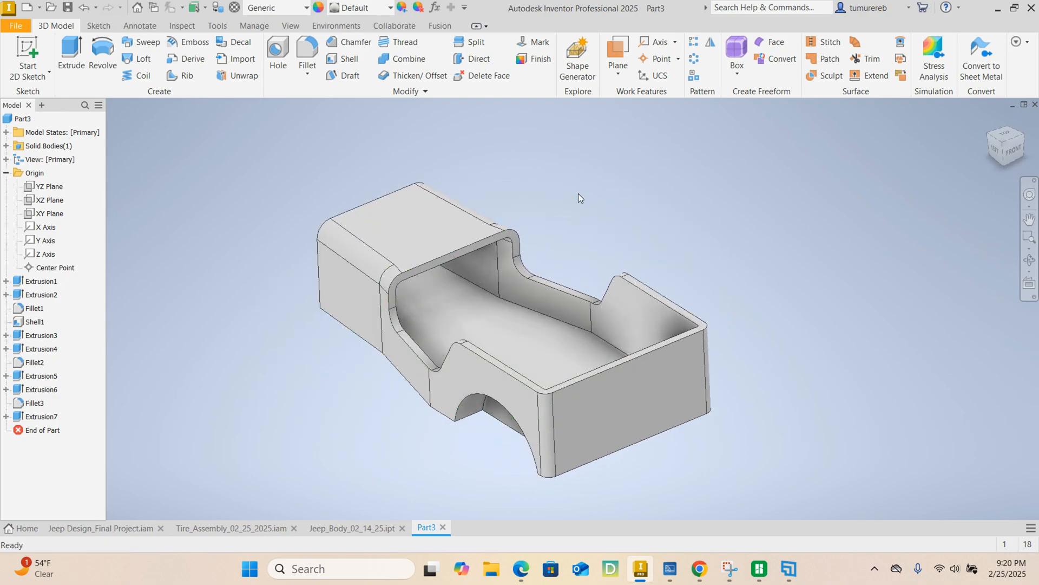
left_click(712, 46)
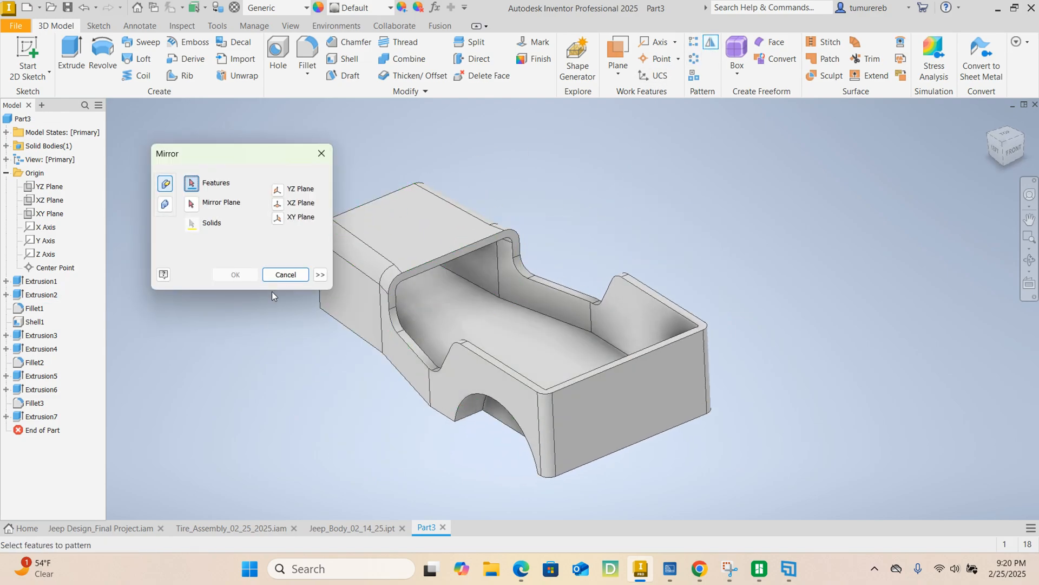
left_click(35, 377)
left_click(38, 389)
left_click(40, 404)
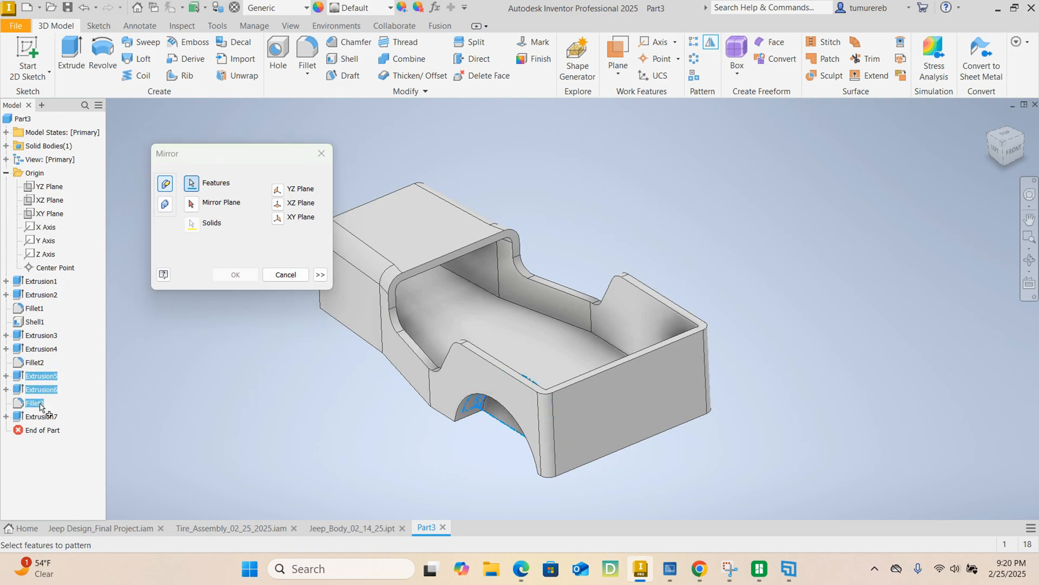
left_click(43, 416)
left_click(194, 205)
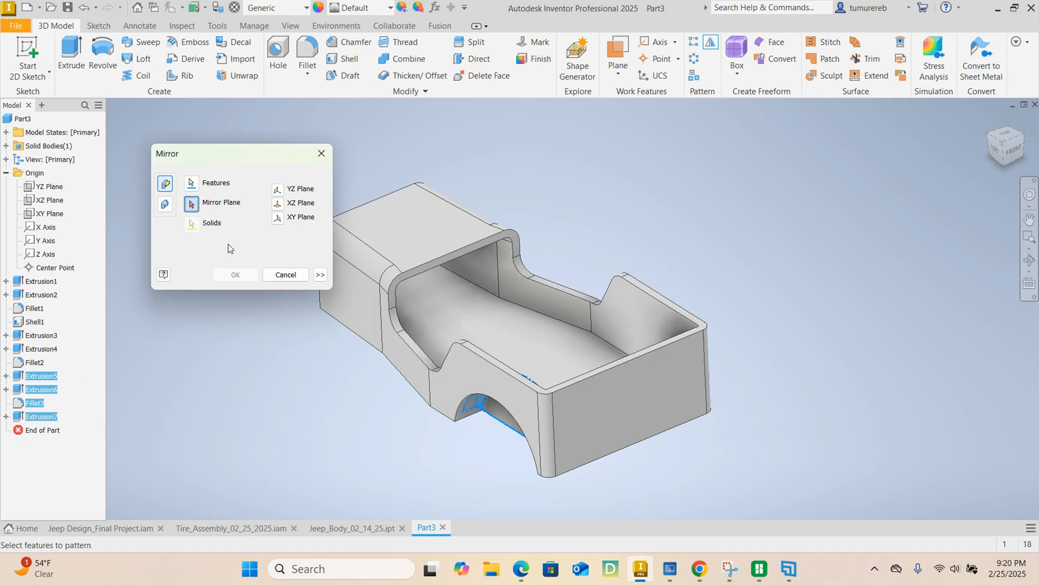
left_click(277, 190)
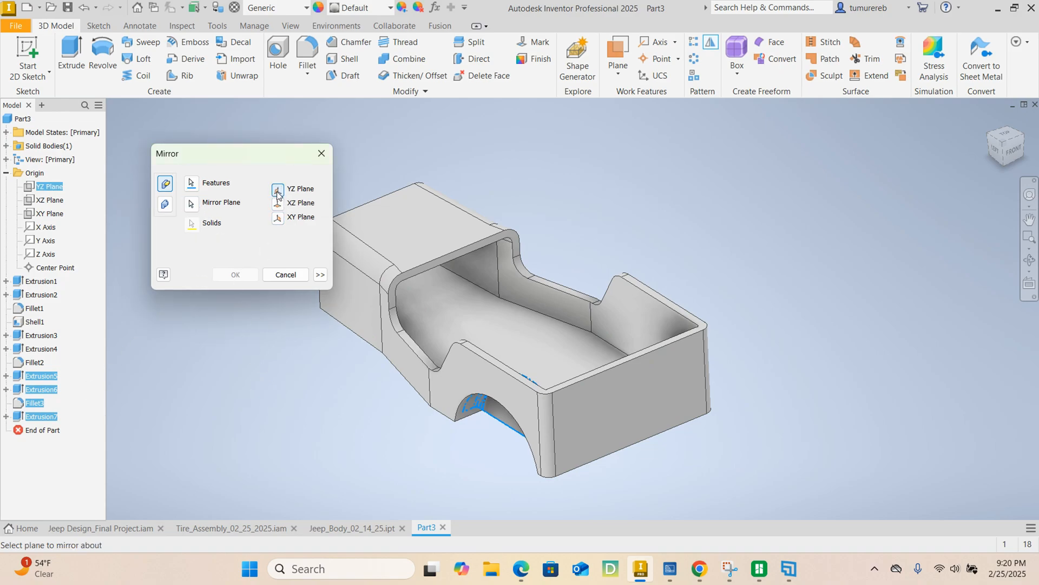
middle_click_drag(783, 340, 739, 397, "shift")
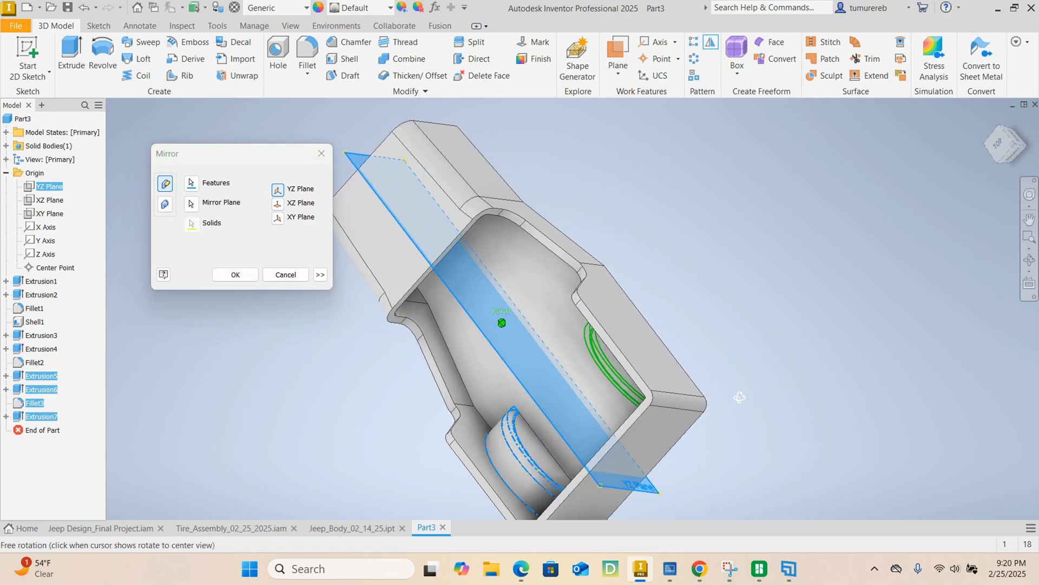
left_click(238, 276)
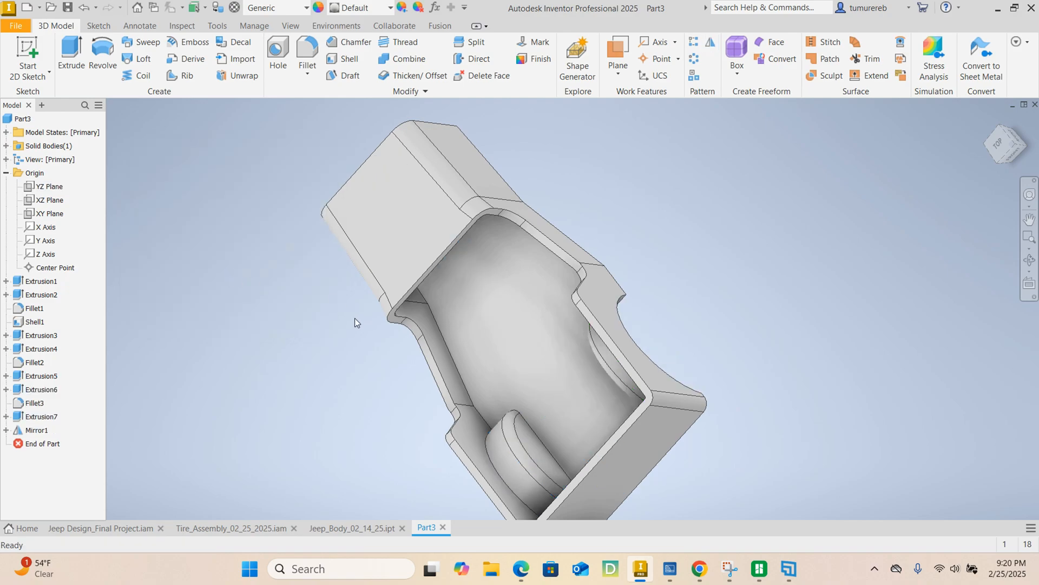
Start a new sketch on the underside face of the jeep body.
middle_click_drag(355, 323, 748, 312, "shift")
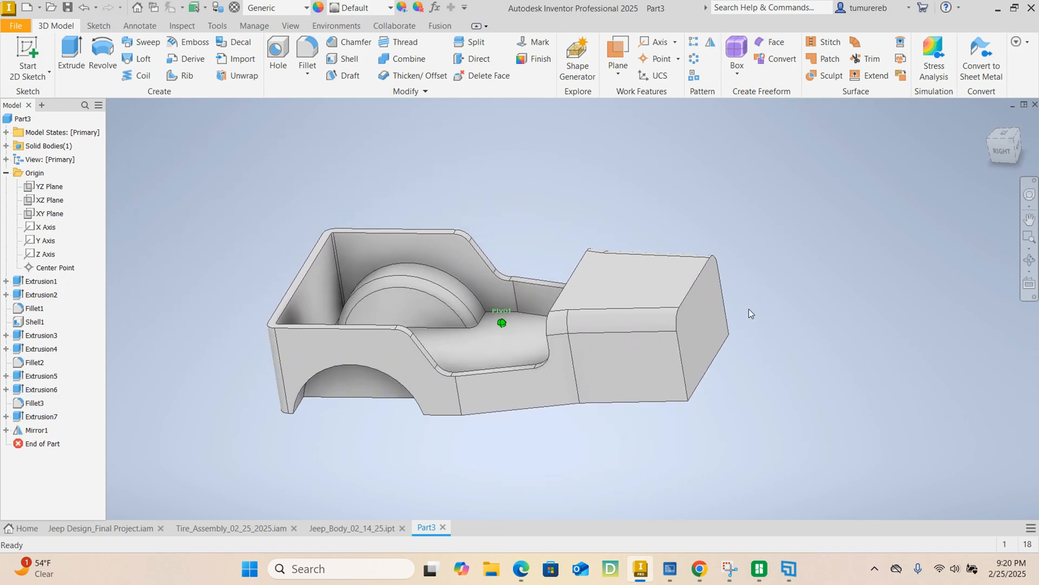
middle_click_drag(287, 327, 515, 307, "shift")
left_click(513, 304)
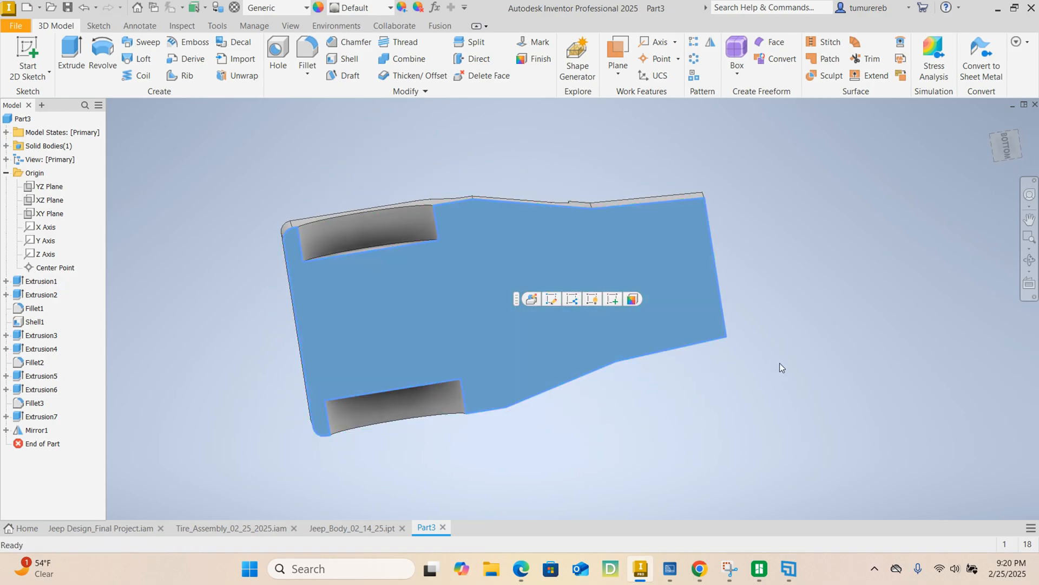
left_click(780, 362)
left_click(513, 304)
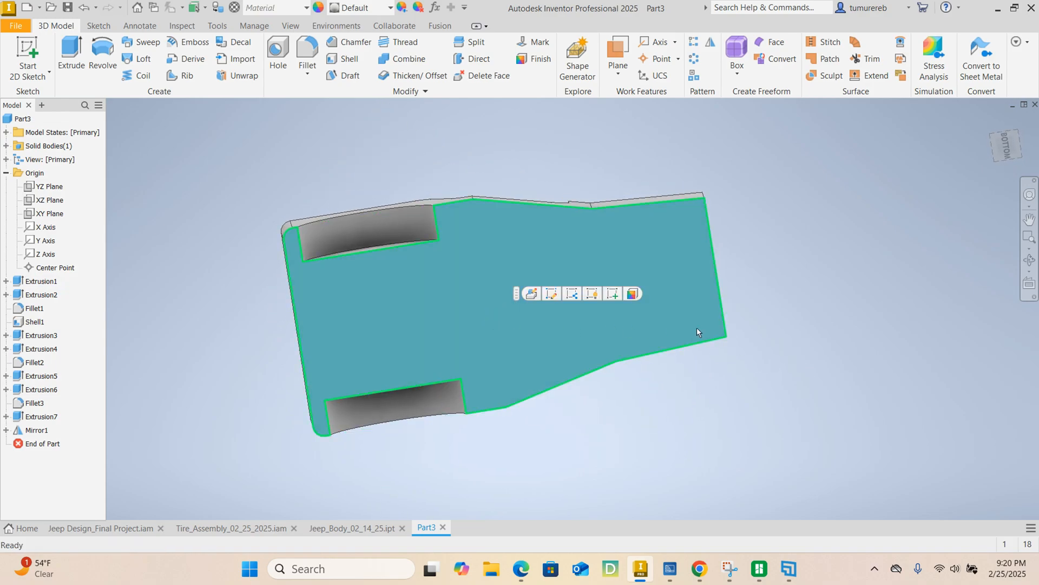
left_click(613, 294)
middle_click_drag(353, 317, 339, 319)
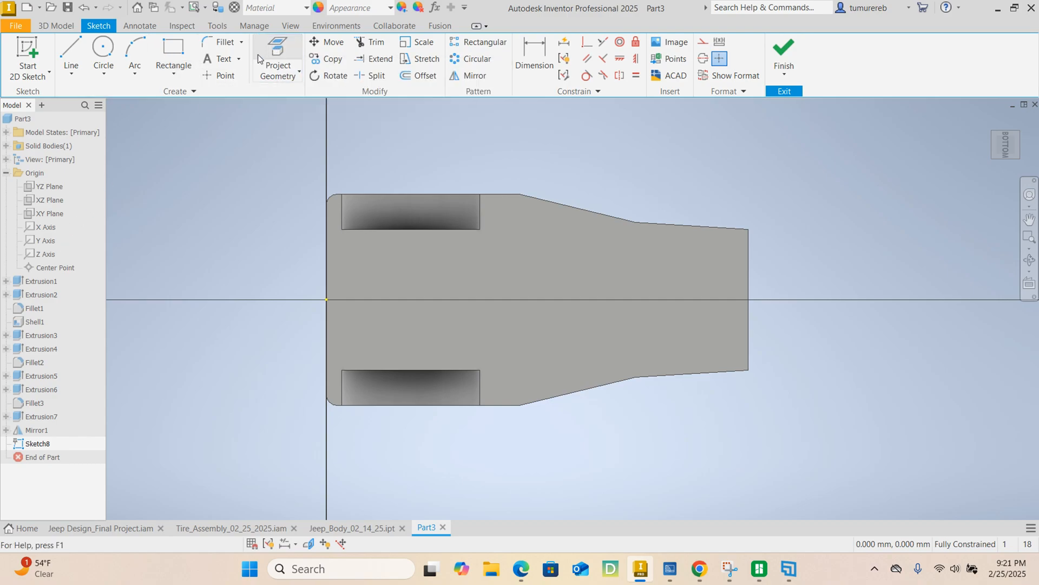
Project the Y axis into the sketch and convert it to a construction line.
left_click(277, 47)
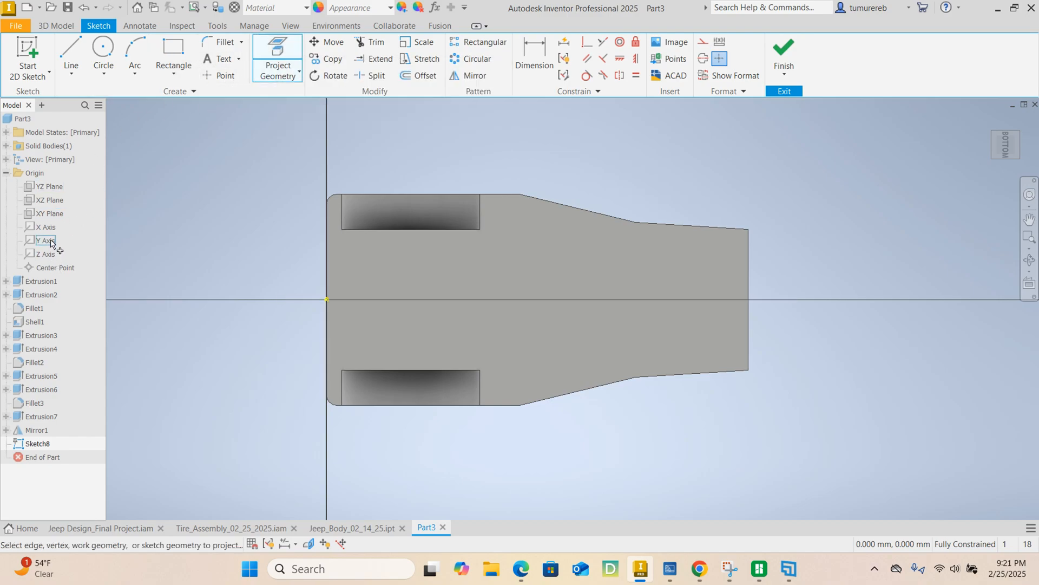
left_click(51, 240)
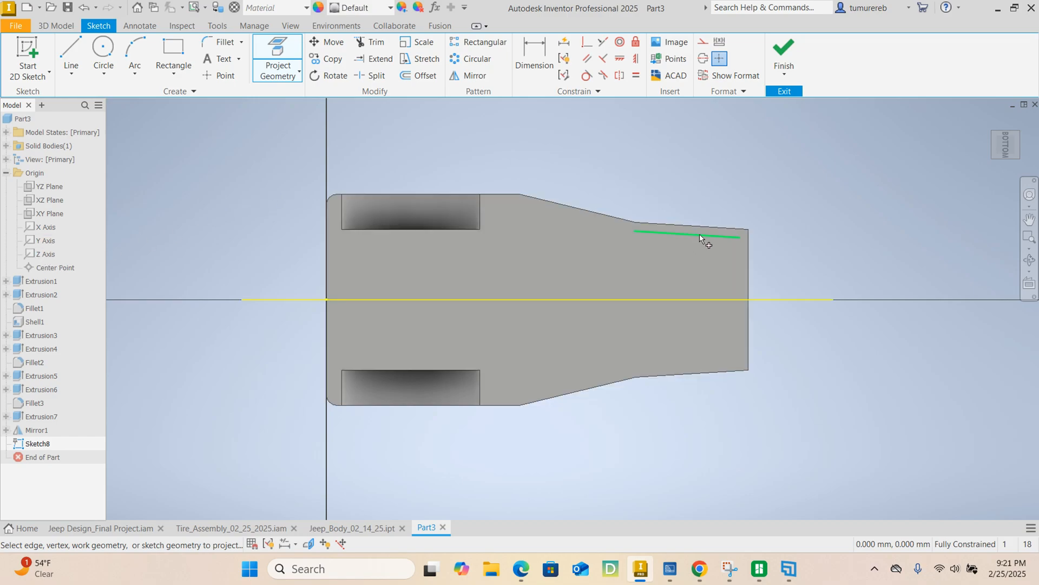
right_click(711, 162)
left_click(709, 122)
left_click(561, 301)
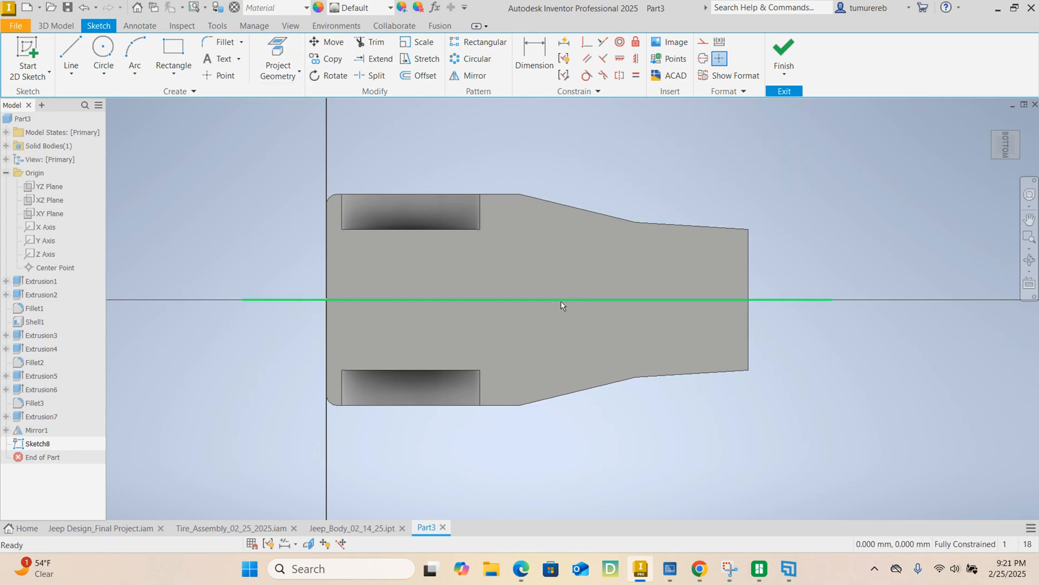
right_click(561, 301)
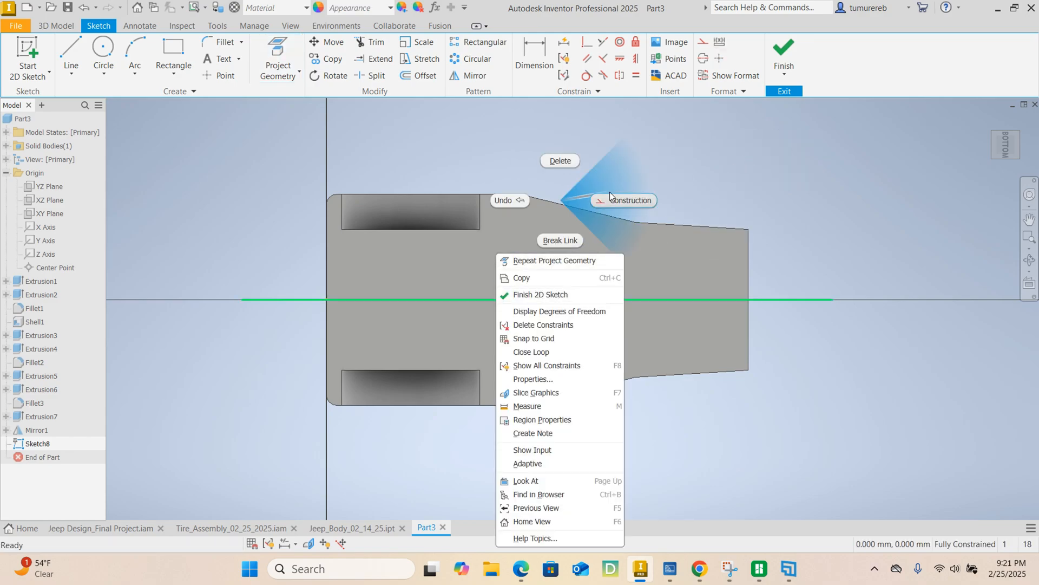
left_click(629, 201)
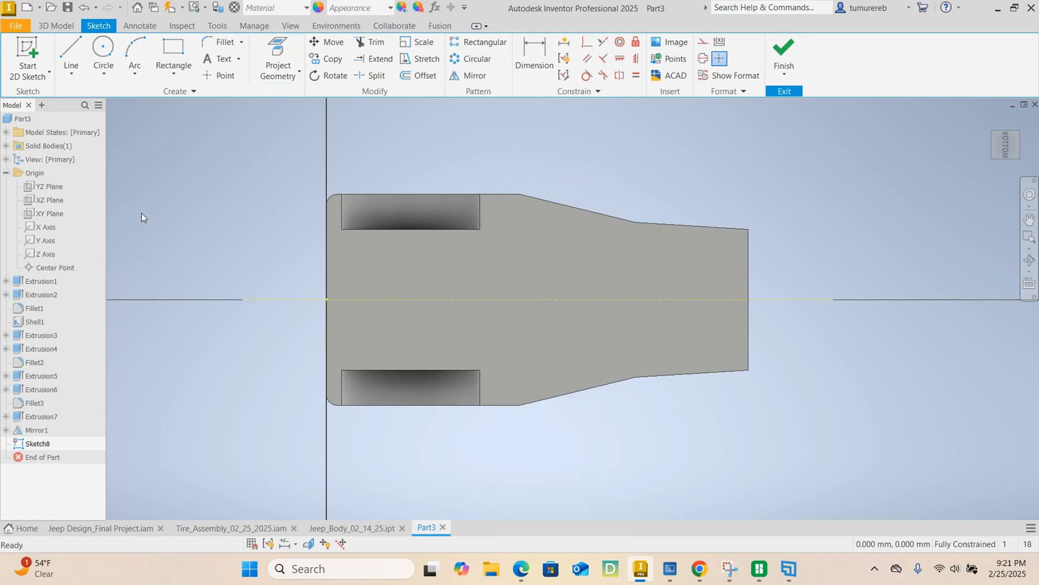
Sketch a centre-point slot centred on the projected axis and perpendicular to it, about 50 mm between arc centres, with a 2.5 mm end radius.
left_click(174, 75)
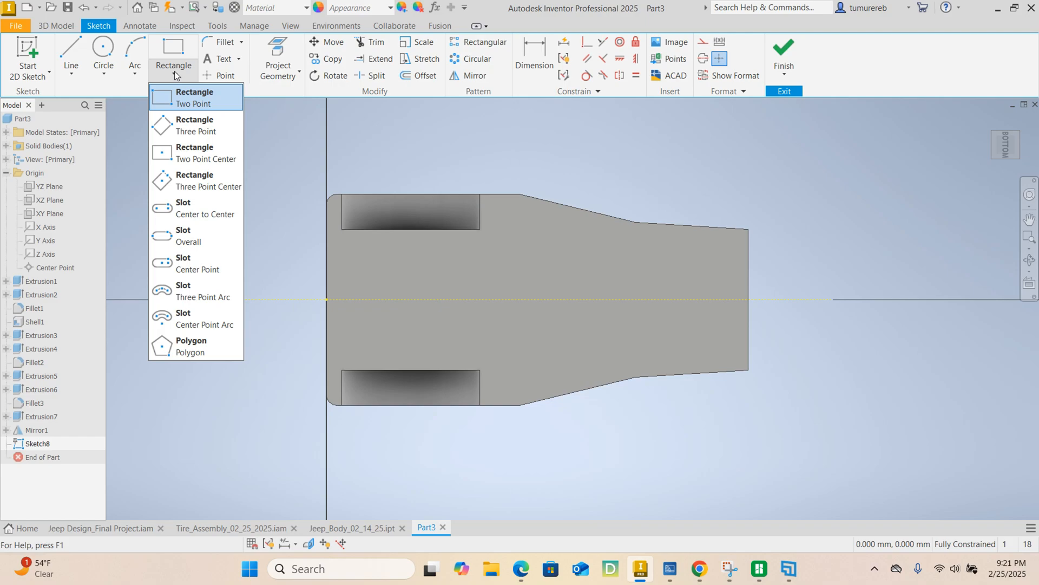
left_click(189, 266)
left_click(443, 299)
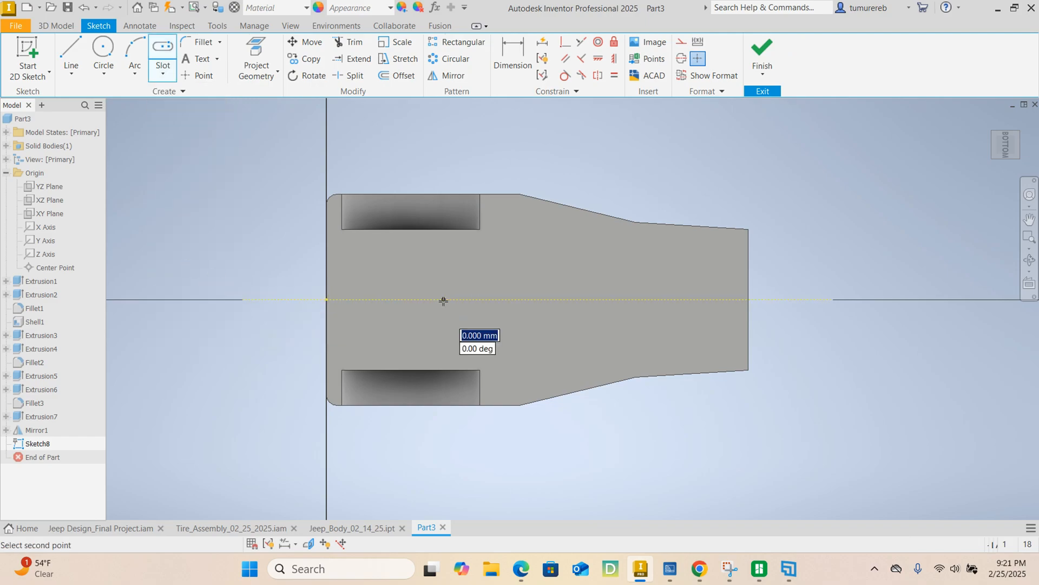
left_click(442, 255)
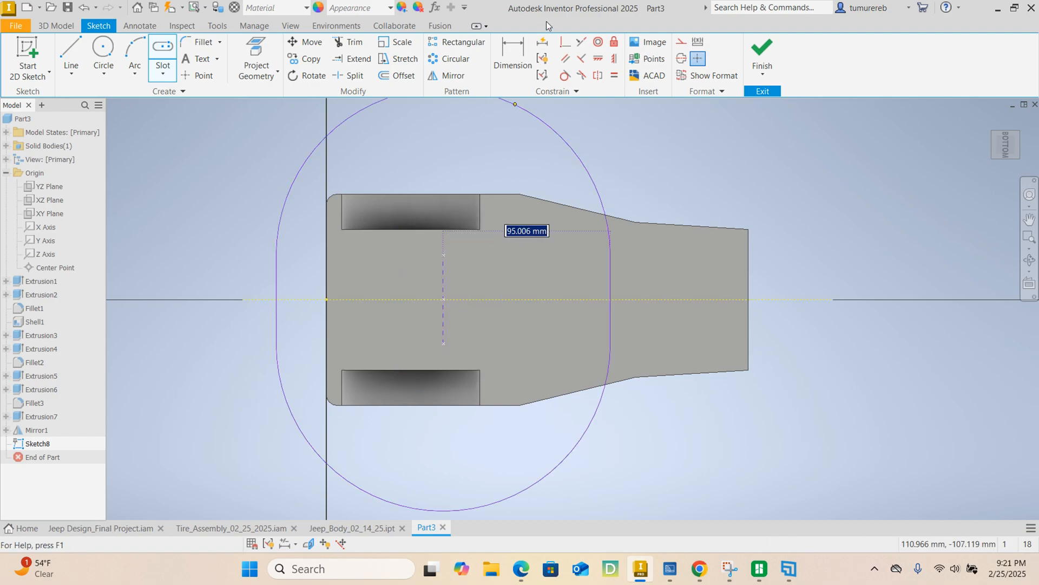
type("2")
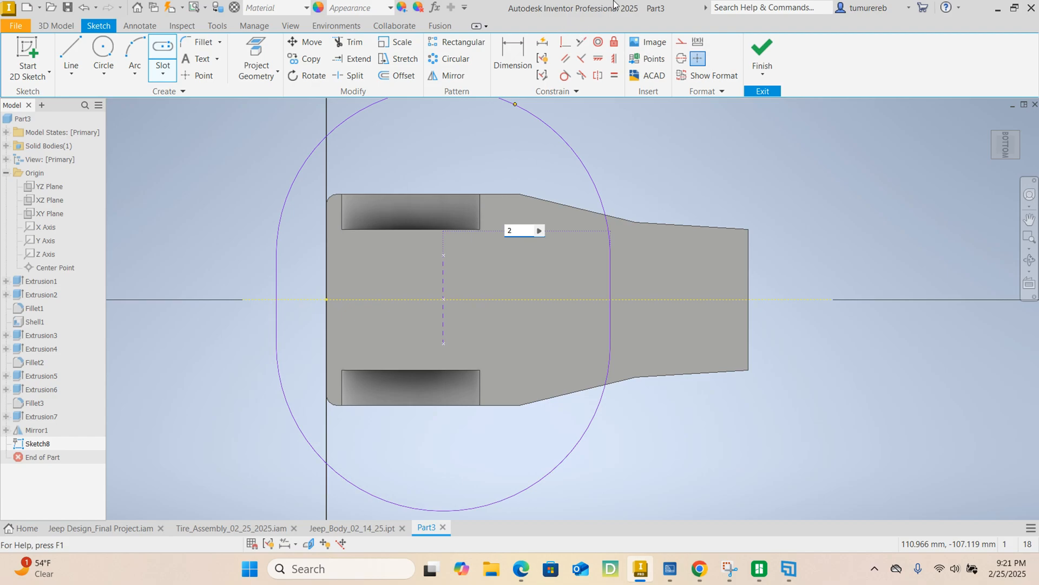
scroll(472, 242, "up", 3)
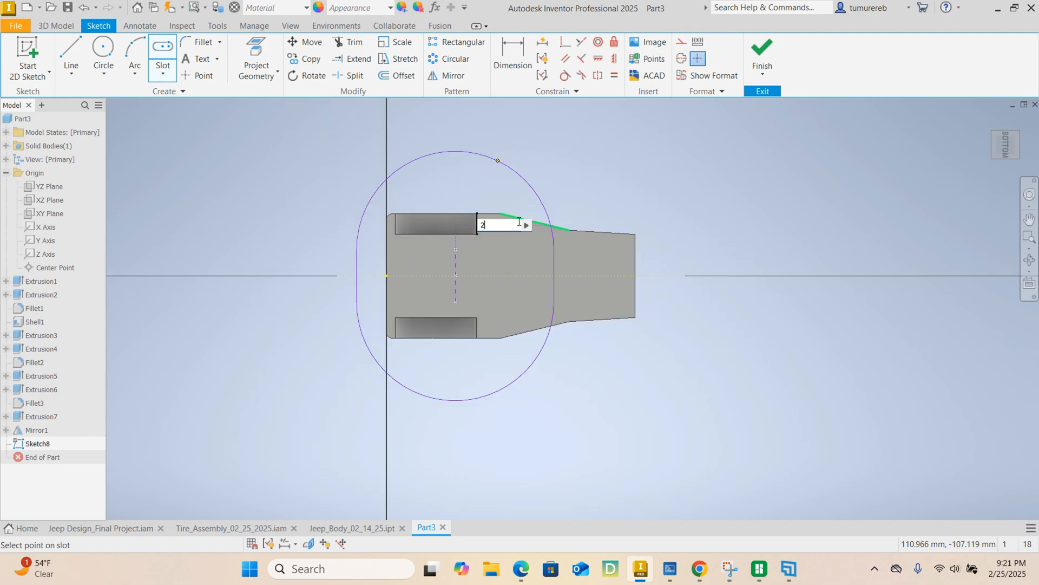
key("Return")
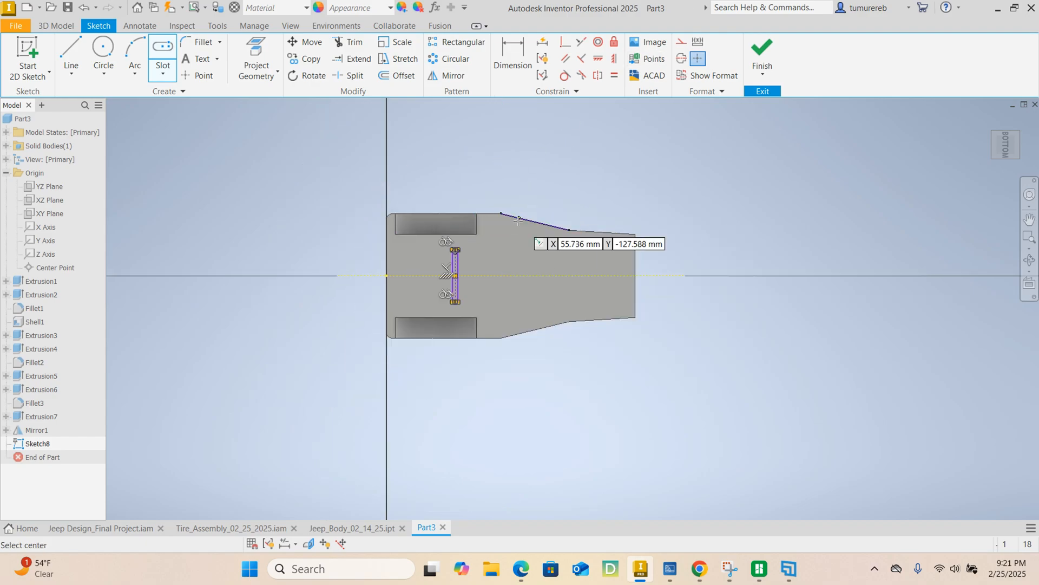
scroll(454, 263, "down", 3)
scroll(453, 267, "down", 3)
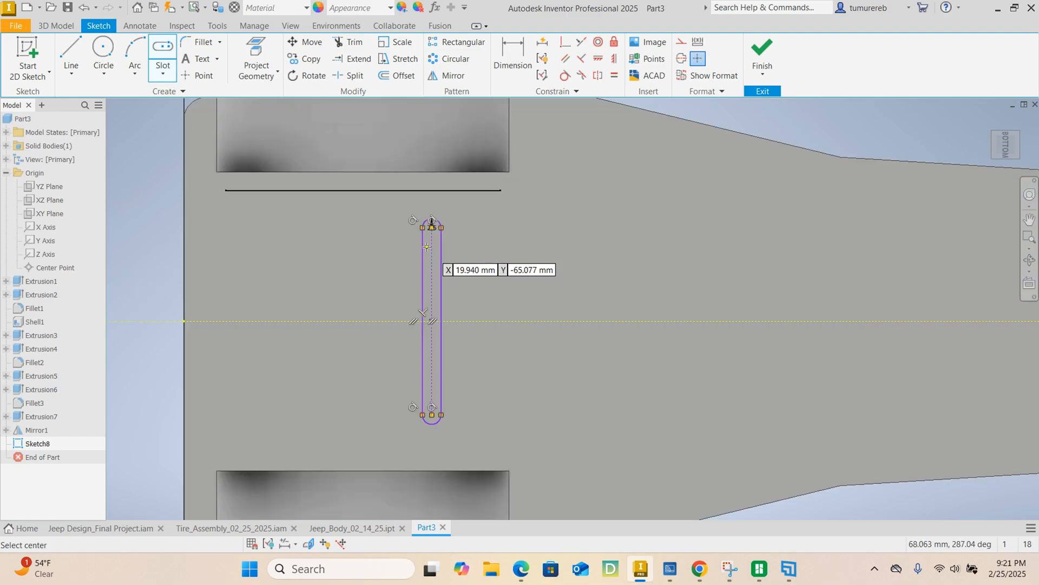
right_click(513, 246)
left_click(565, 249)
scroll(441, 235, "down", 5)
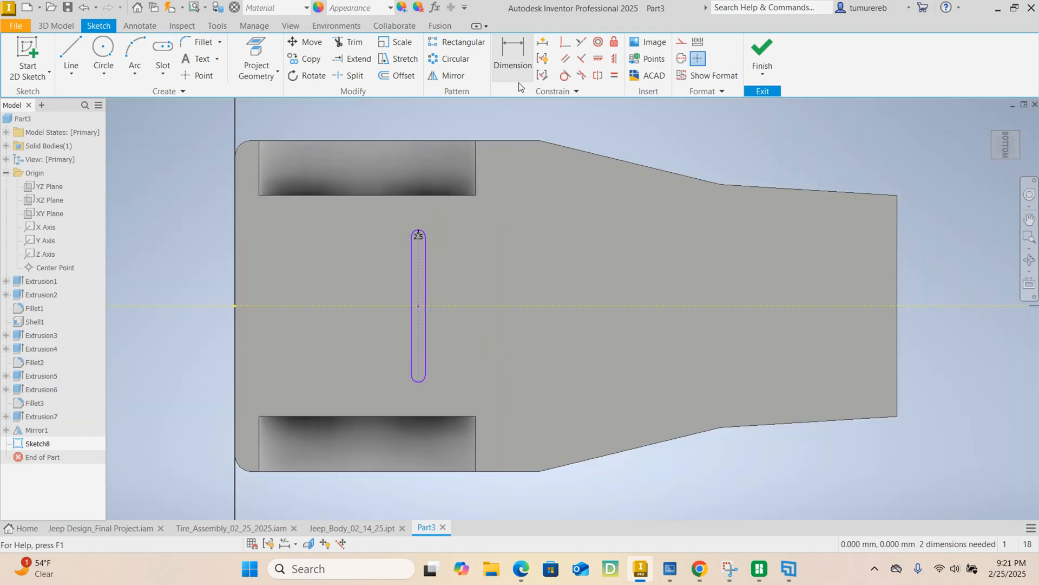
Dimension the slot's centre-to-centre length as 28 mm.
left_click(513, 57)
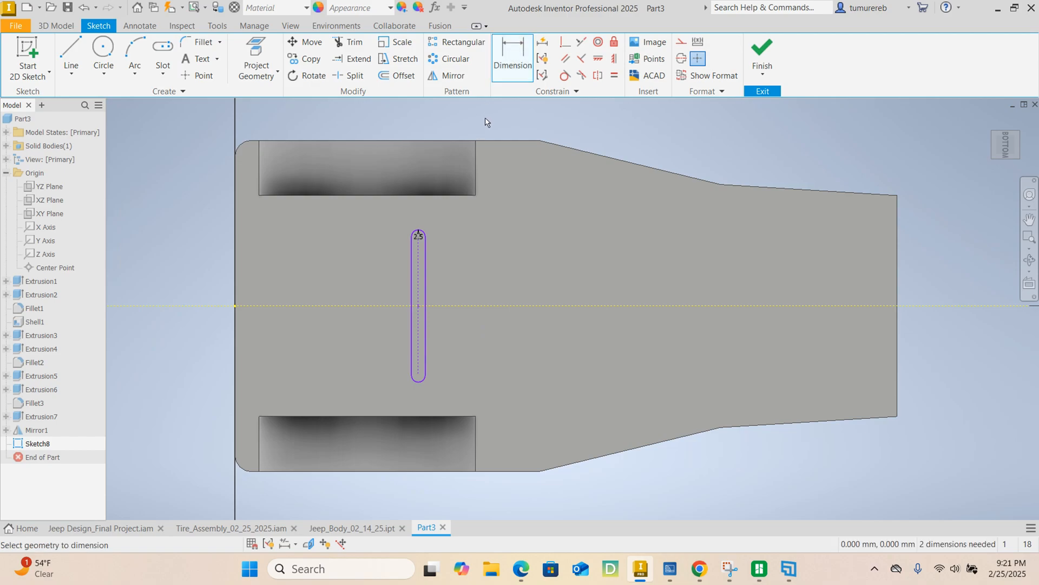
left_click(425, 265)
left_click(466, 283)
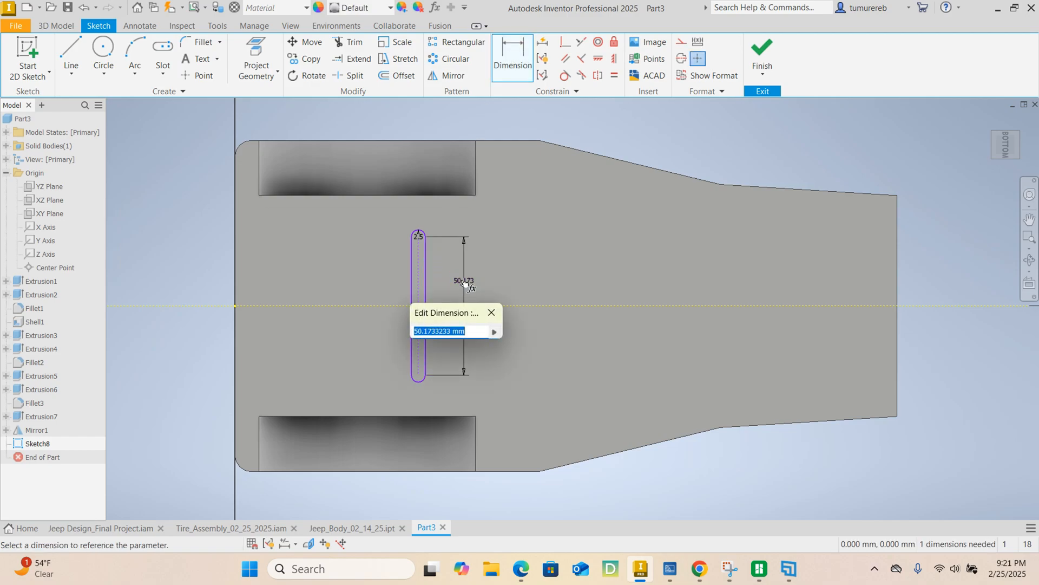
type("28")
key("Return")
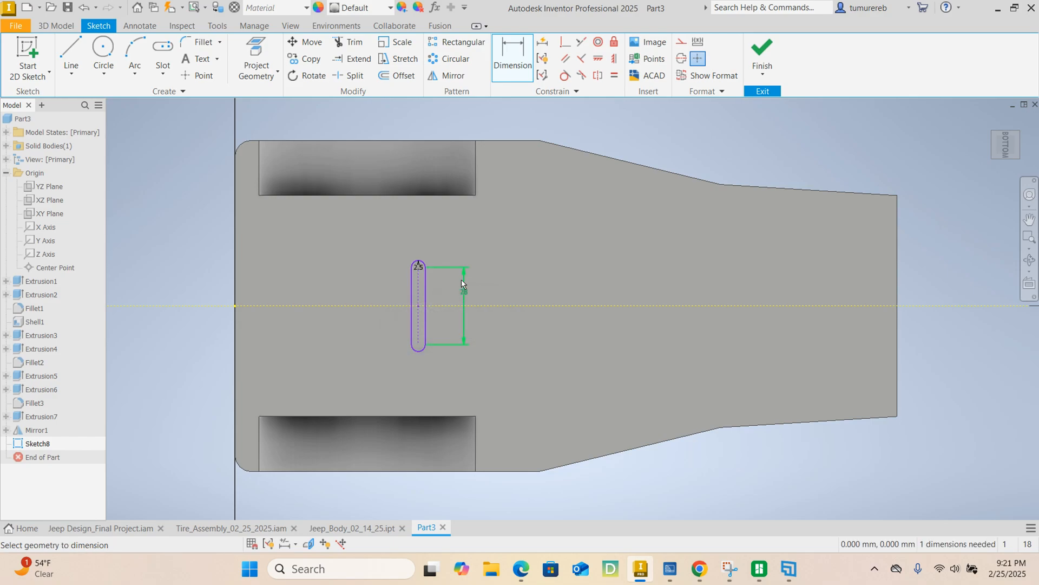
Dimension the slot's near straight side 30 mm from the rear edge of the body.
left_click(411, 332)
left_click(239, 310)
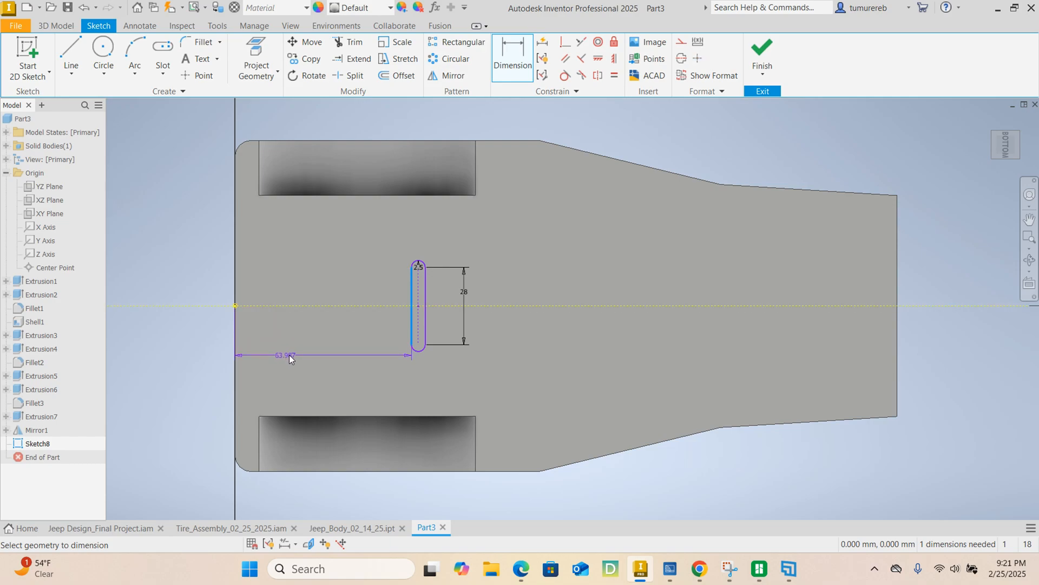
left_click(289, 355)
type("d40")
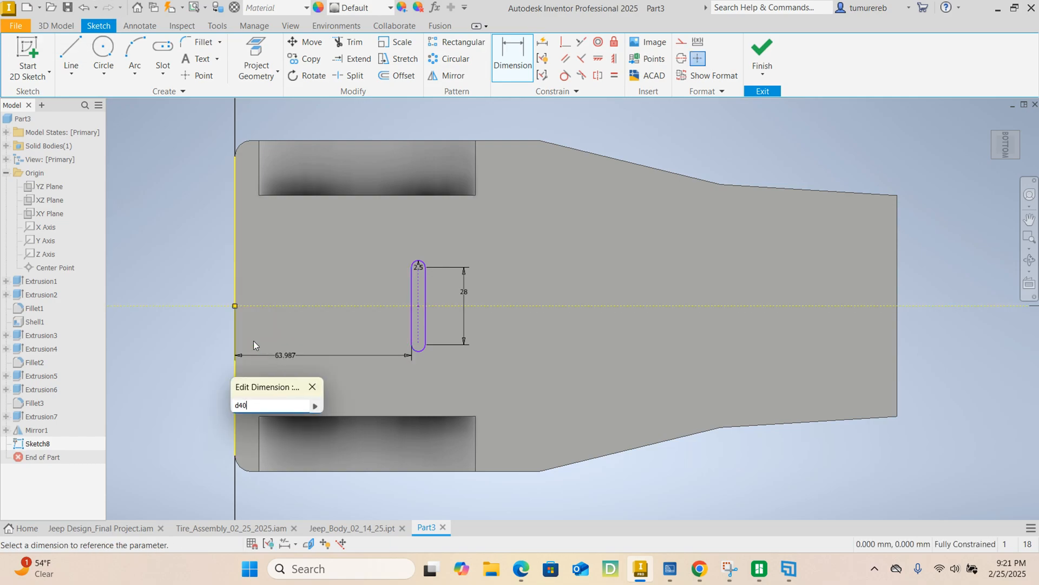
key("ctrl+a")
type("30")
key("Return")
scroll(227, 370, "up", 5)
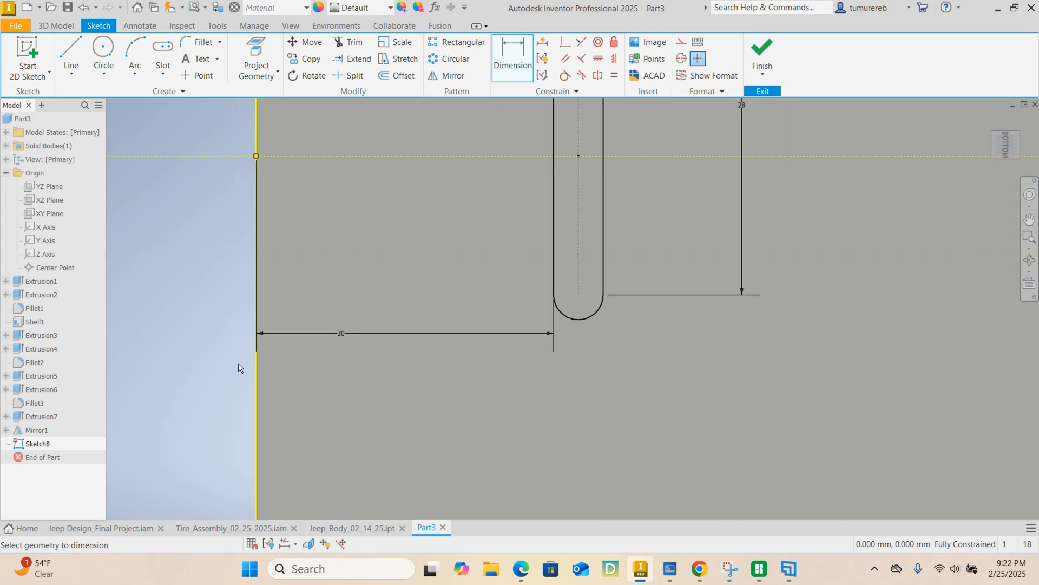
scroll(303, 373, "down", 3)
key("F2")
left_click_drag(608, 318, 553, 288)
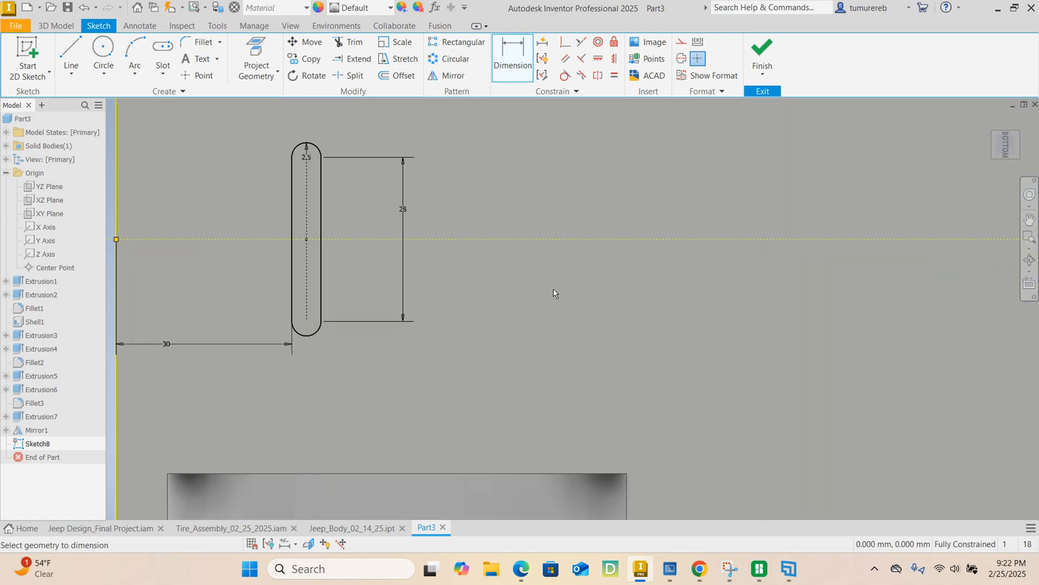
right_click(553, 288)
left_click(576, 295)
scroll(576, 295, "down", 3)
middle_click_drag(444, 278, 440, 324)
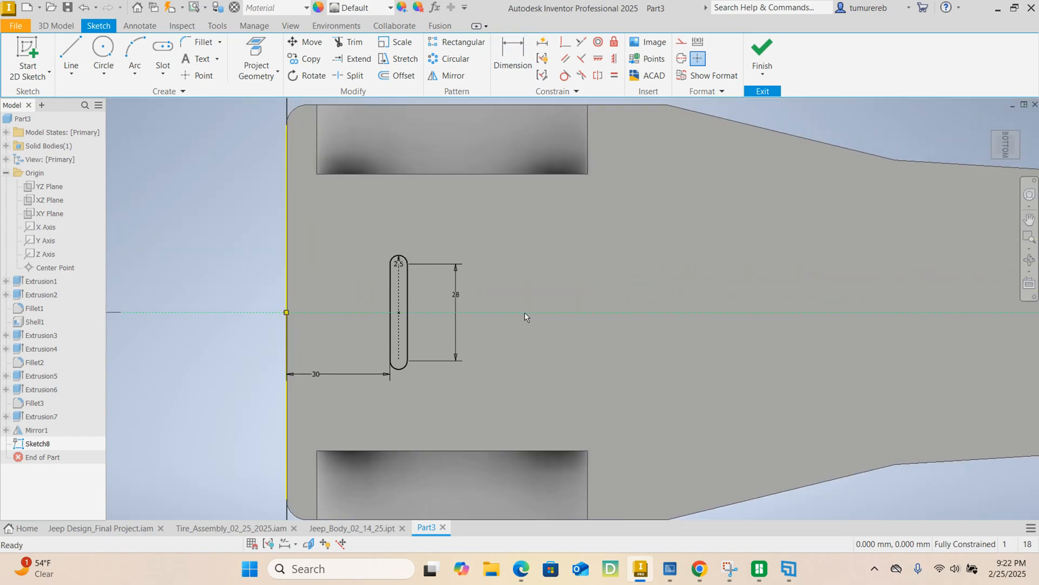
middle_click_drag(525, 312, 446, 290)
scroll(447, 292, "down", 2)
scroll(395, 269, "up", 3)
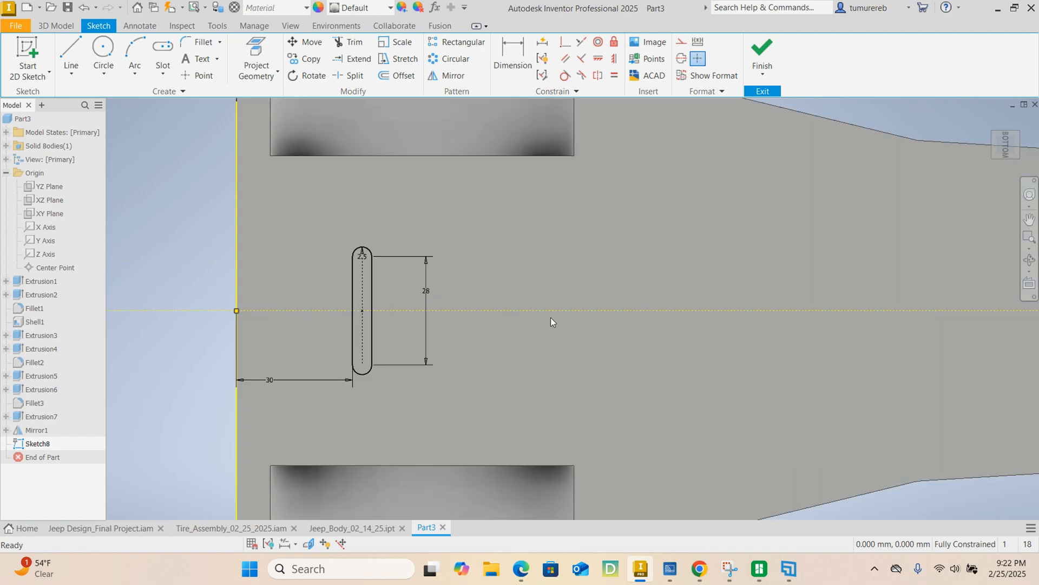
scroll(544, 310, "down", 3)
scroll(440, 306, "up", 4)
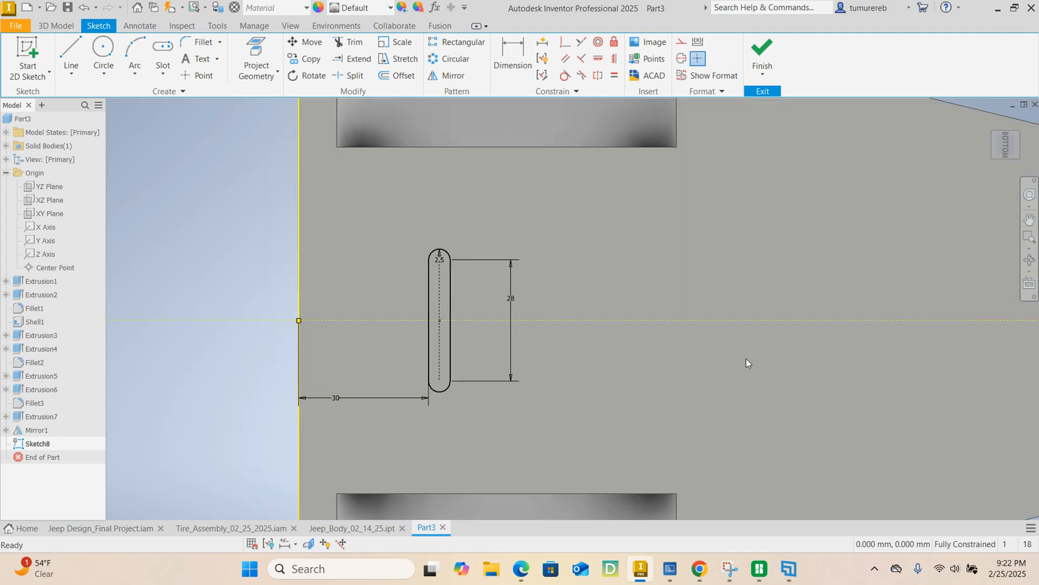
Sketch a circle of 5 mm radius off the projected axis, just forward of one rear wheel well.
scroll(746, 363, "down", 2)
left_click(103, 54)
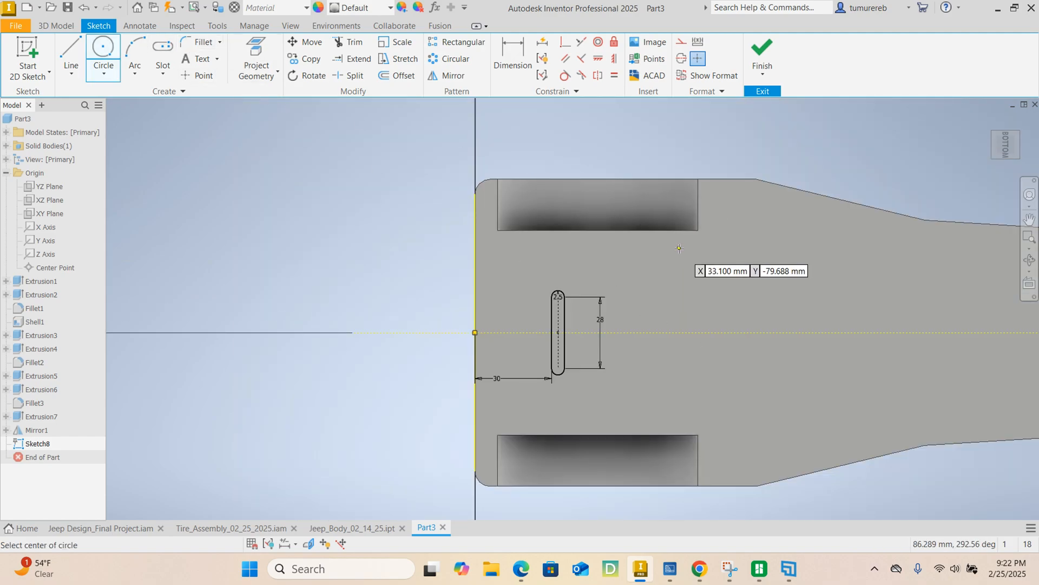
left_click(736, 268)
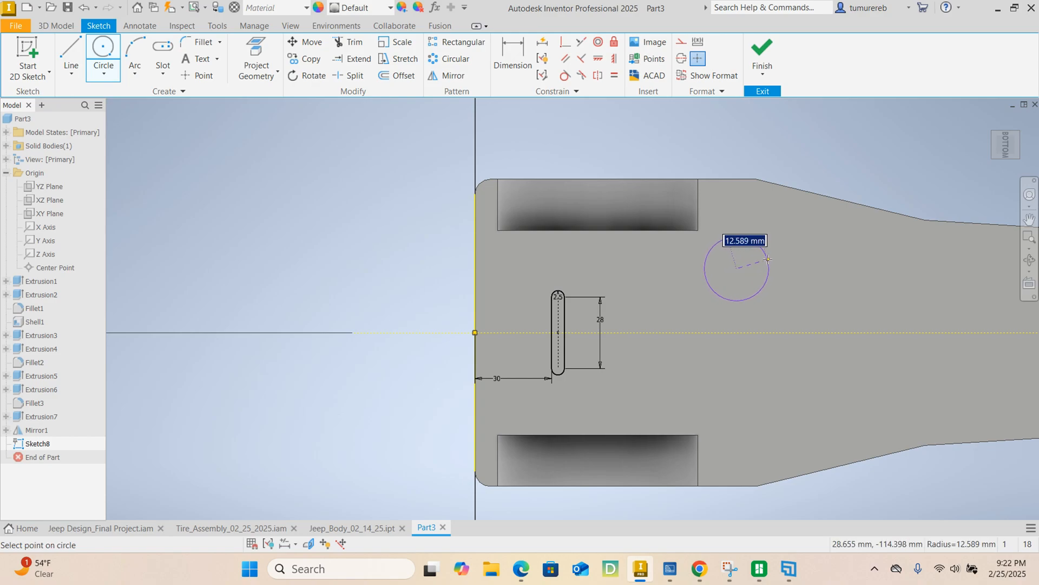
type("5")
key("Return")
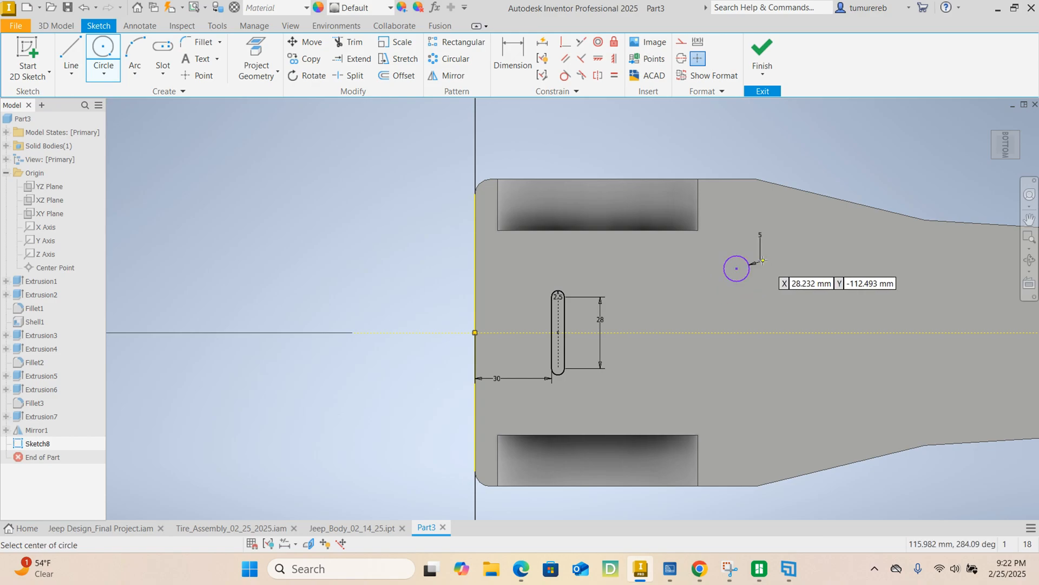
Sketch a second circle of 5 mm radius centred on the projected axis, forward of the first circle.
middle_click_drag(780, 407, 633, 367)
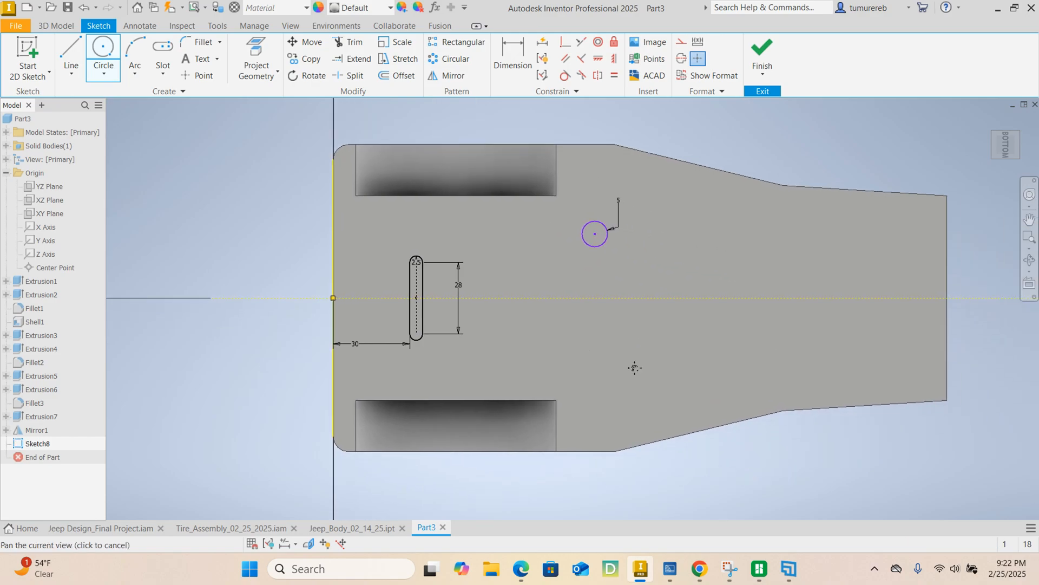
left_click(742, 298)
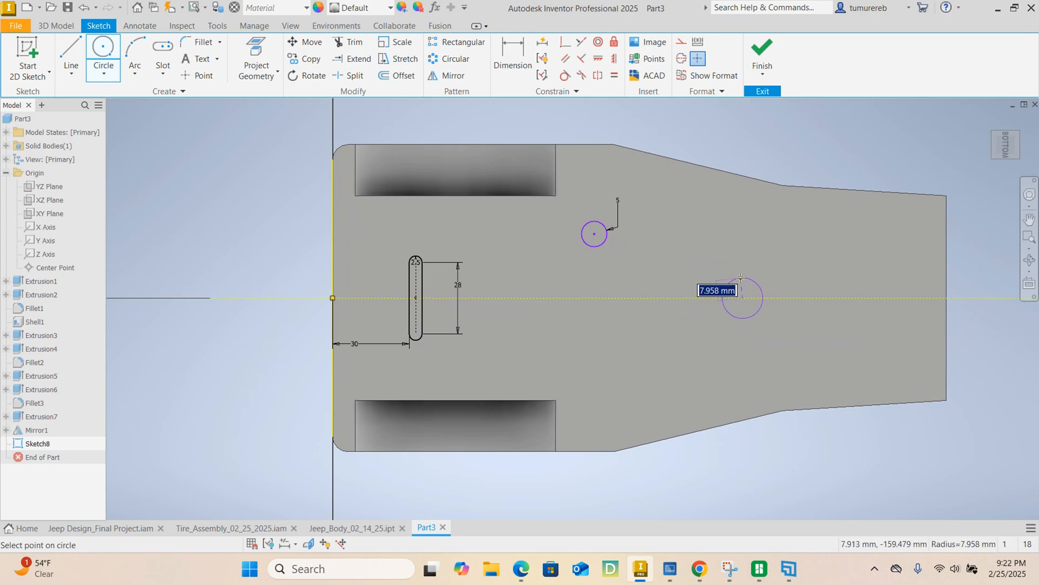
type("5")
key("Return")
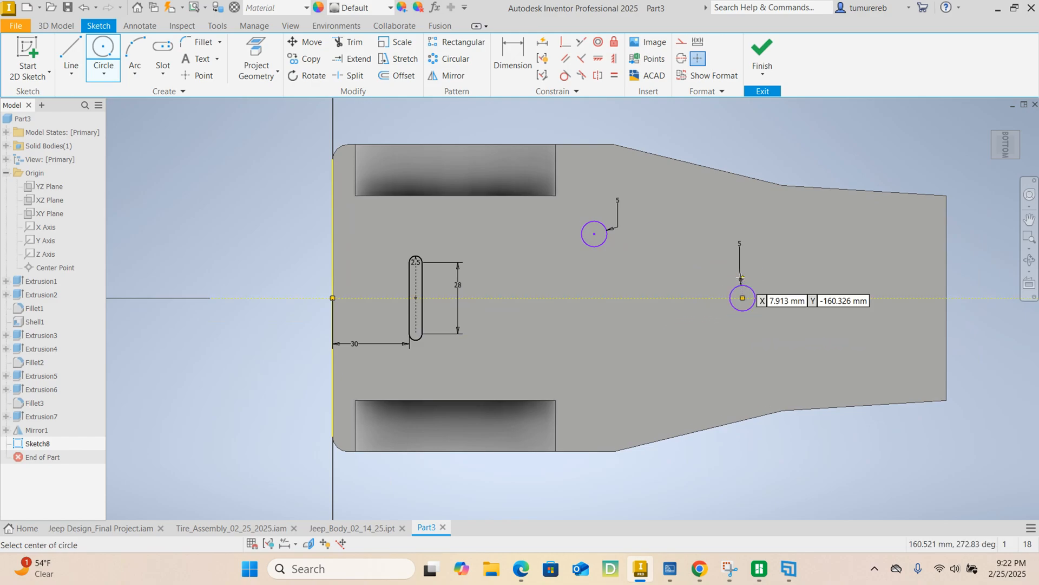
right_click(693, 242)
left_click(725, 241)
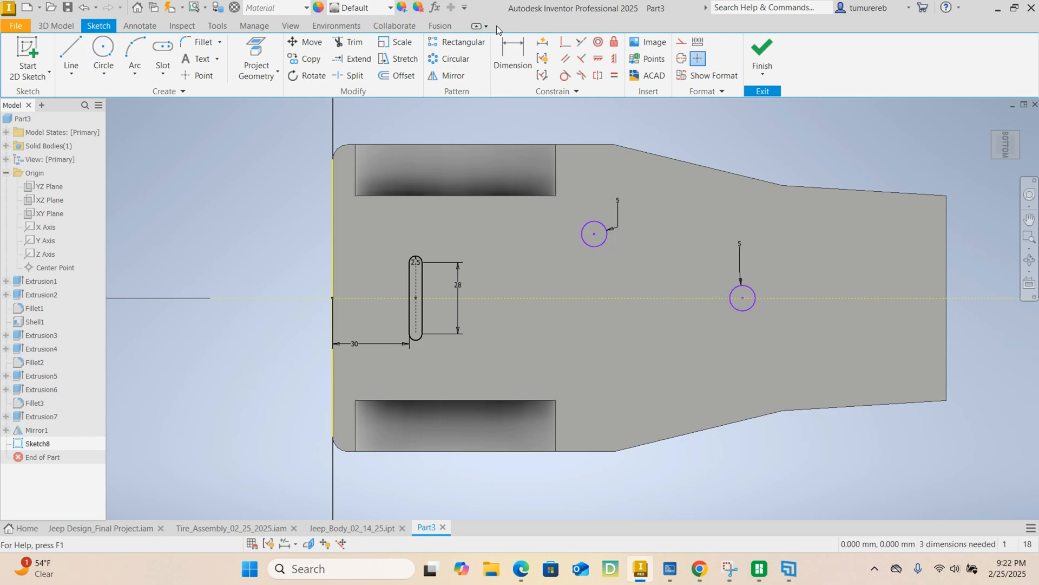
Dimension the distance along the axis between the two circle centres as 18 mm.
left_click(517, 76)
left_click(595, 234)
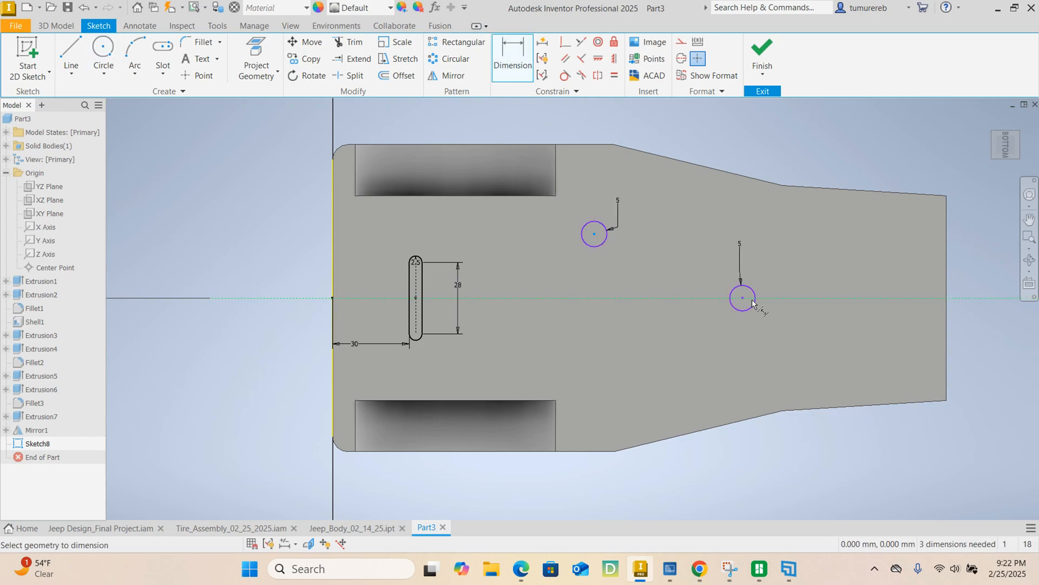
left_click(743, 298)
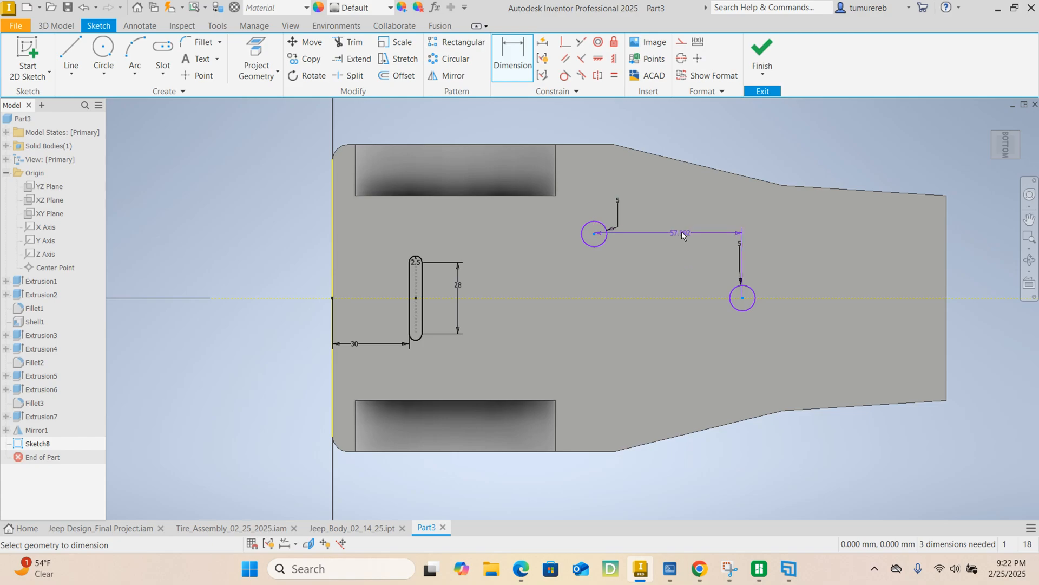
left_click(677, 222)
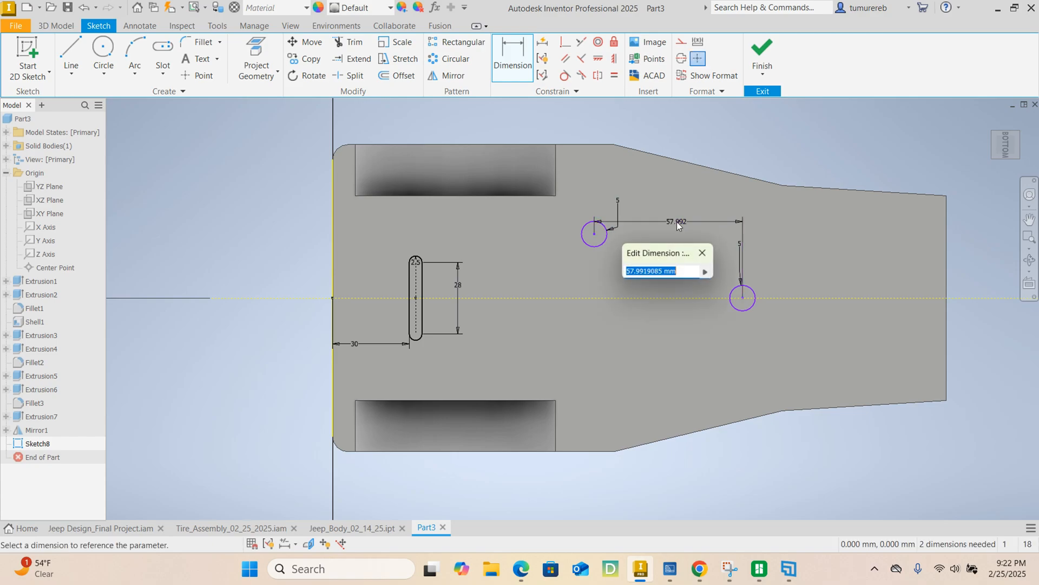
type("18")
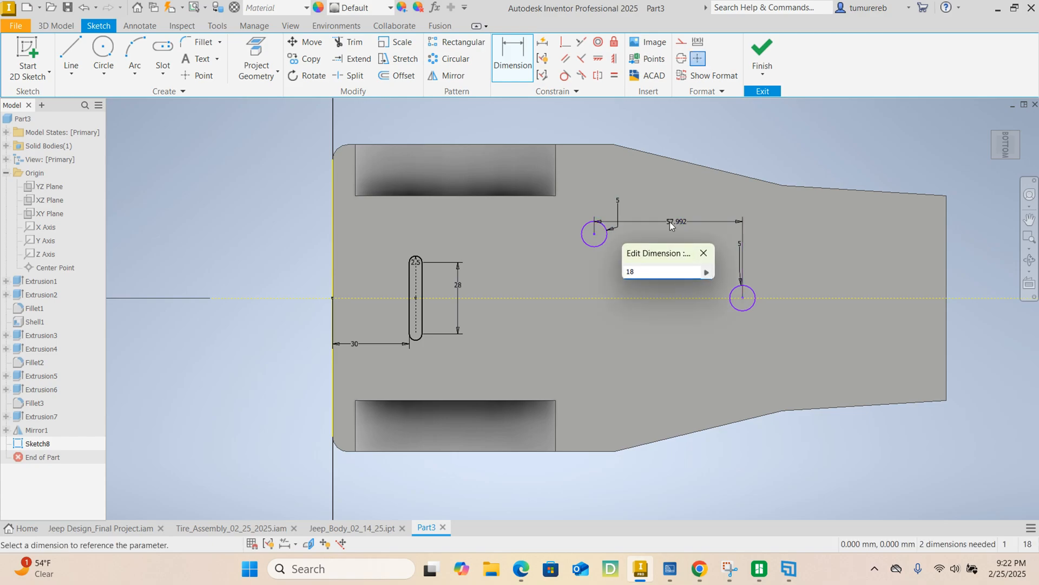
key("Return")
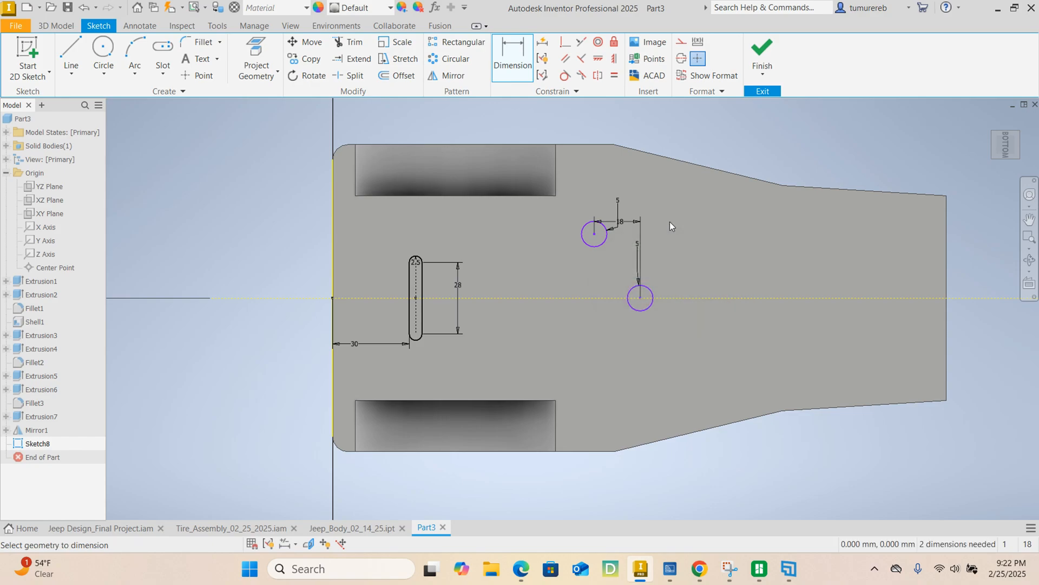
Dimension the off-axis circle's centre 30 mm from the projected axis.
left_click(592, 248)
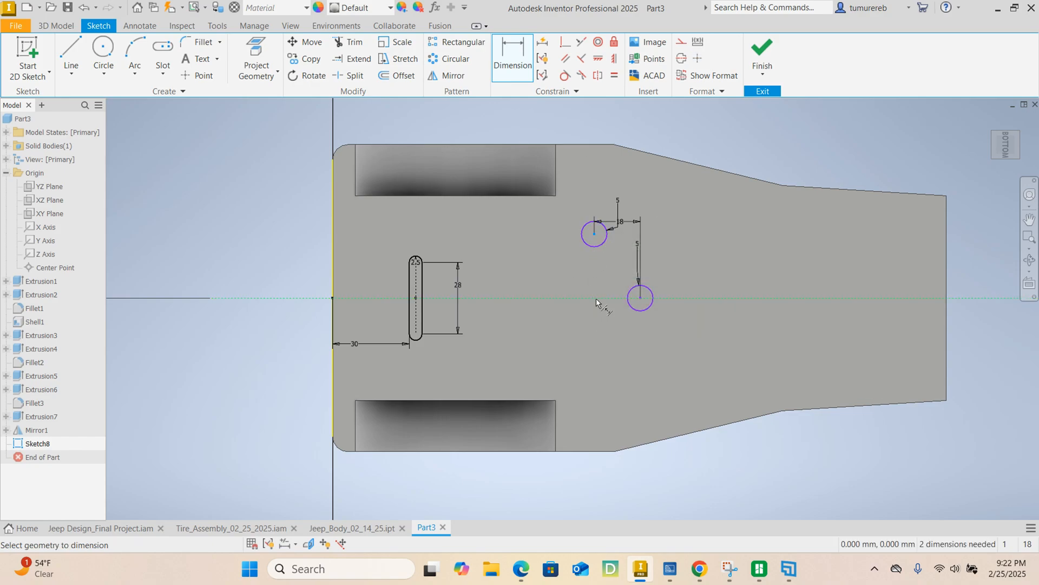
left_click(596, 297)
scroll(541, 273, "down", 2)
left_click(552, 269)
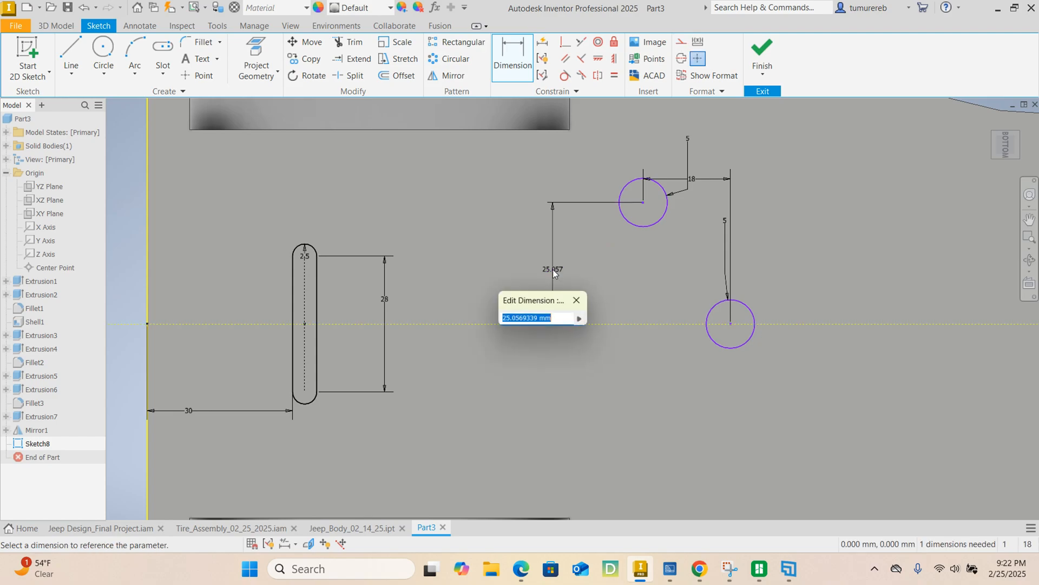
type("30")
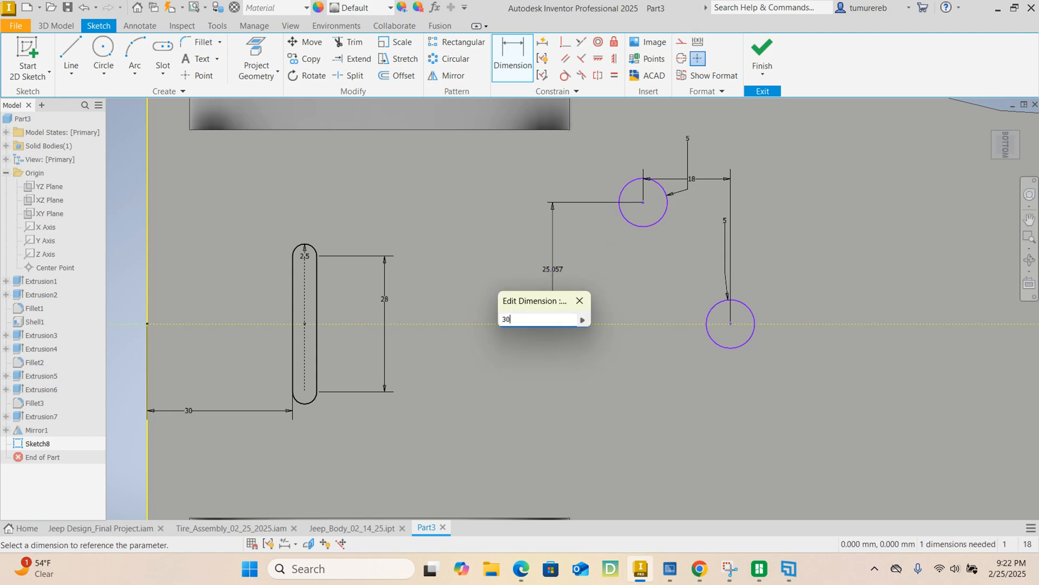
key("Return")
scroll(512, 272, "up", 2)
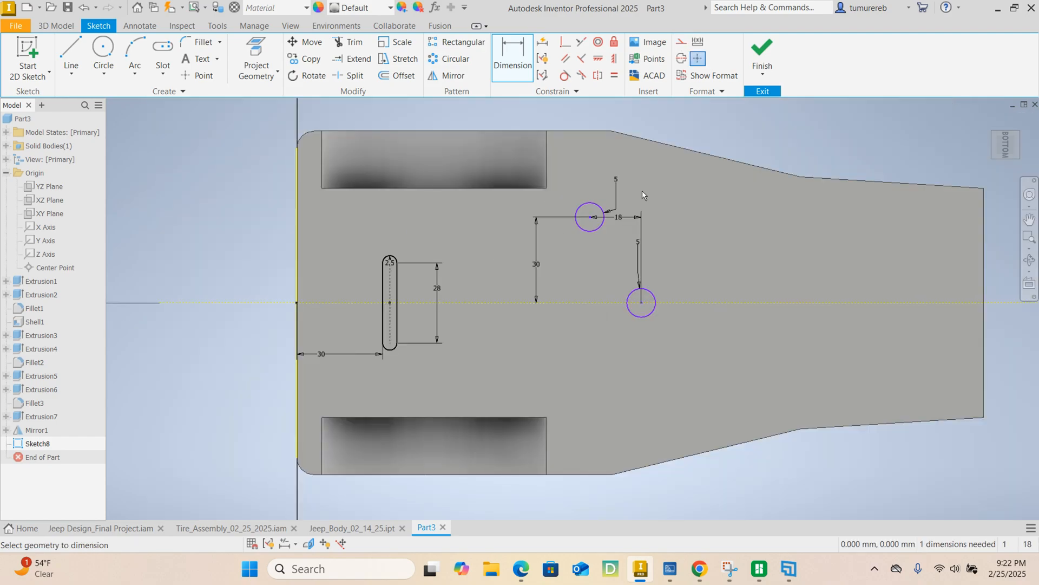
scroll(608, 196, "down", 3)
right_click(742, 200)
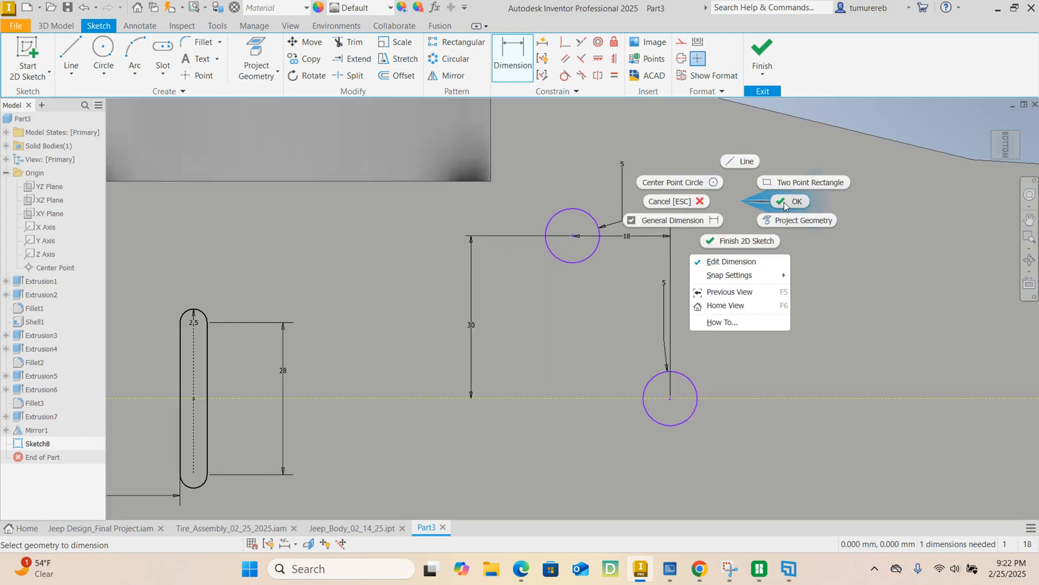
left_click(784, 202)
scroll(668, 304, "up", 3)
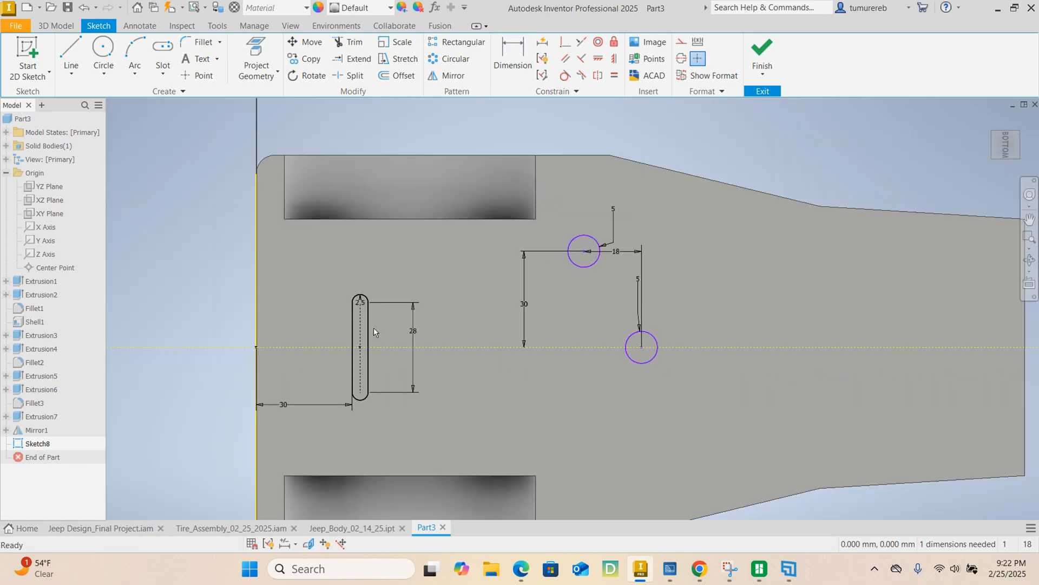
Sketch a centre-point slot on the projected axis toward the front, perpendicular to it, about 50 mm between arc centres, with a 2.5 mm end radius.
left_click(173, 62)
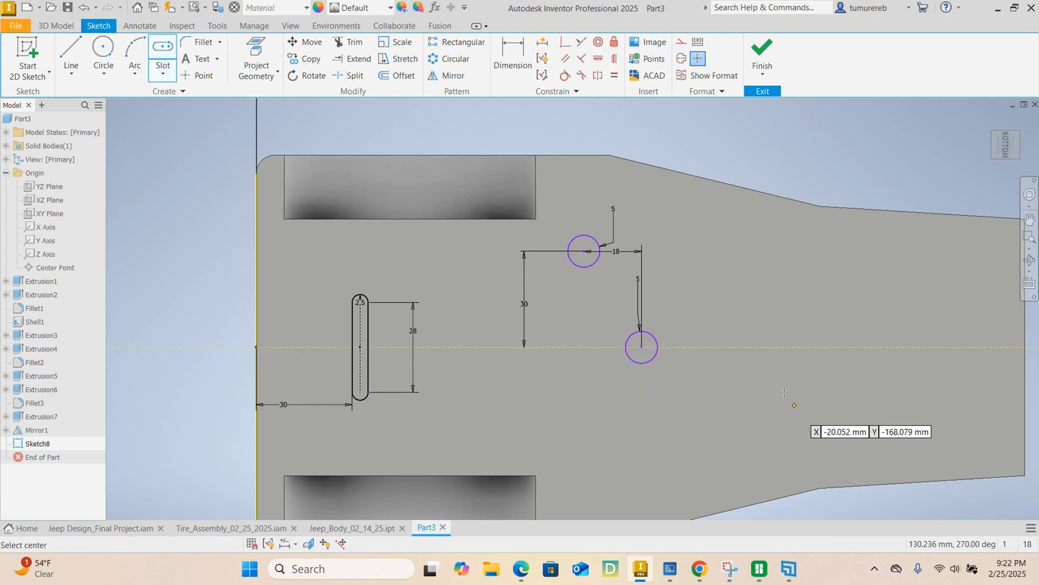
left_click(825, 347)
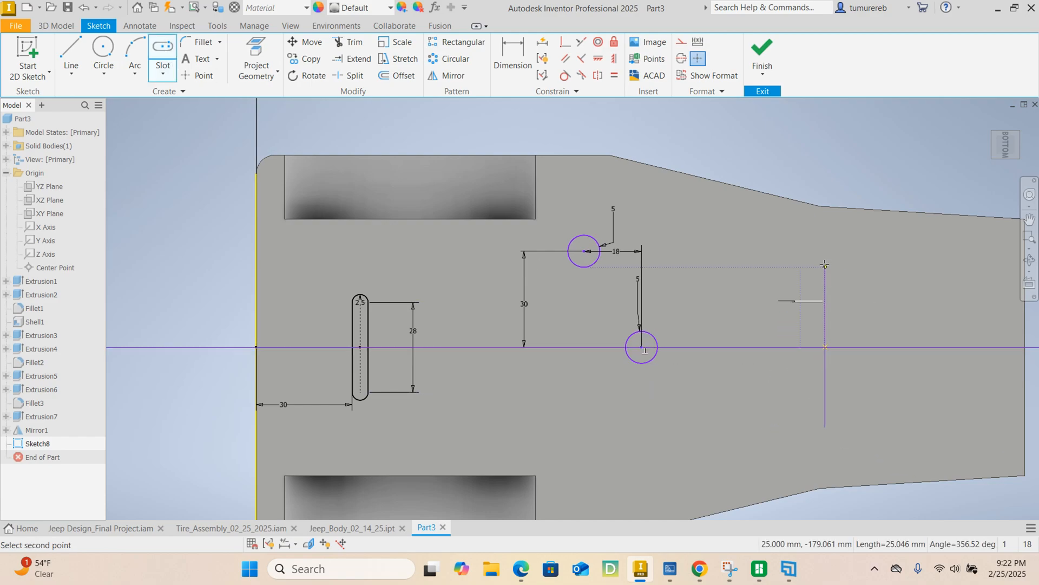
left_click(825, 266)
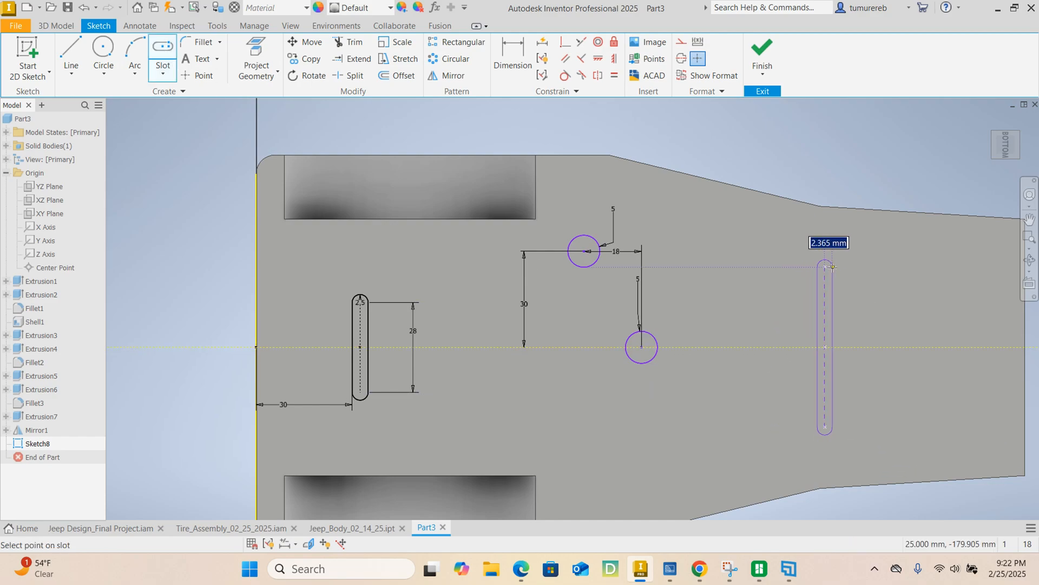
type("2.5")
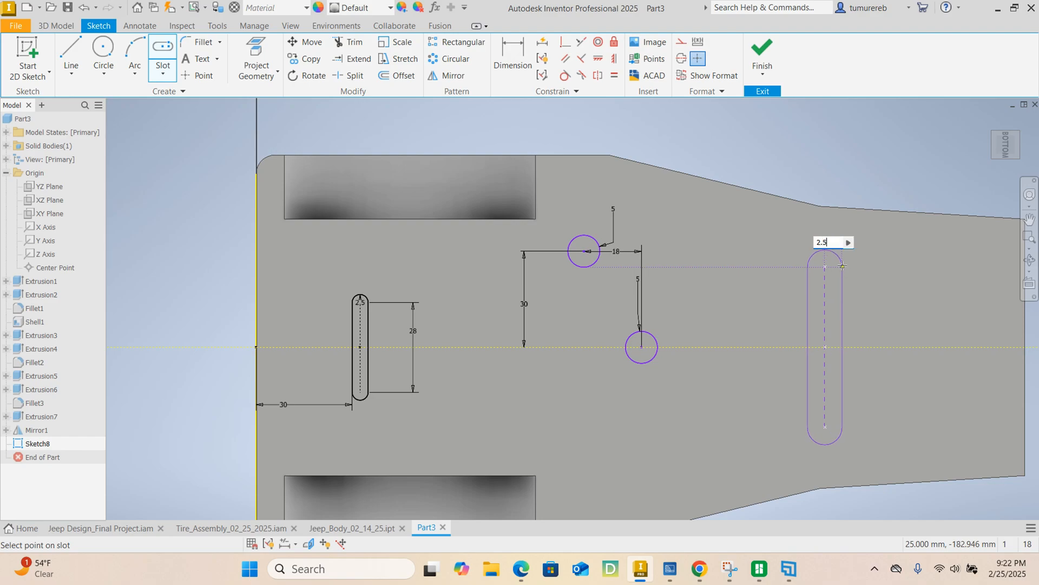
key("Return")
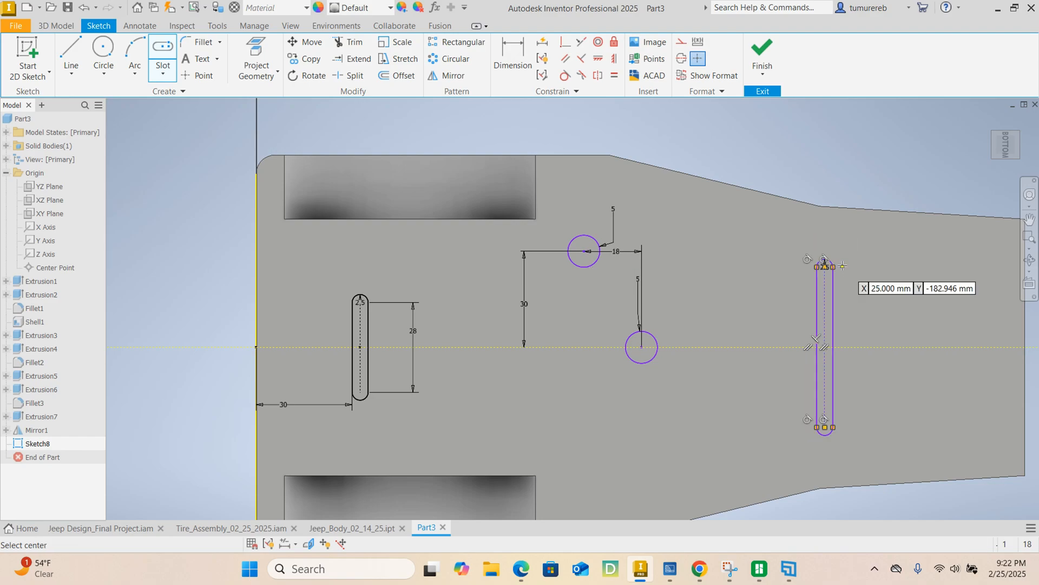
right_click(728, 227)
left_click(786, 229)
Apply an equal constraint between the straight sides of the rear and front slots so their lengths match.
scroll(840, 292, "down", 3)
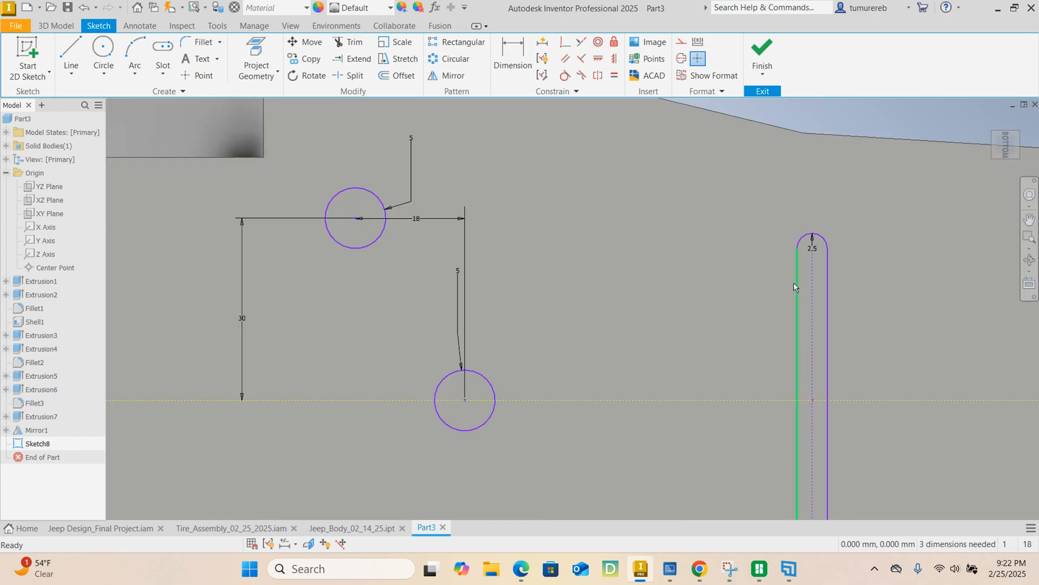
scroll(801, 269, "up", 3)
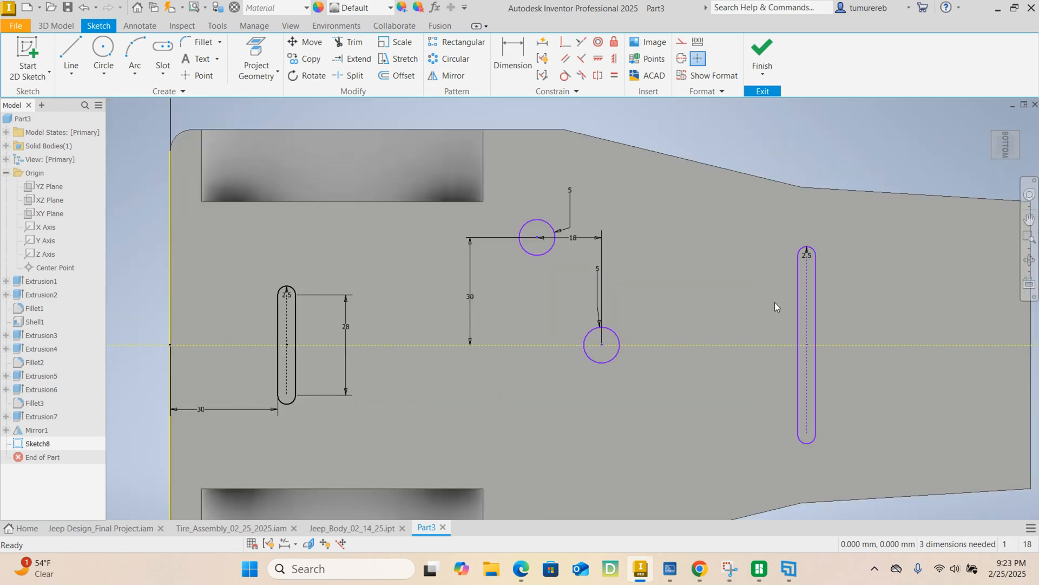
scroll(807, 253, "down", 3)
scroll(804, 255, "up", 2)
middle_click_drag(752, 287, 725, 247)
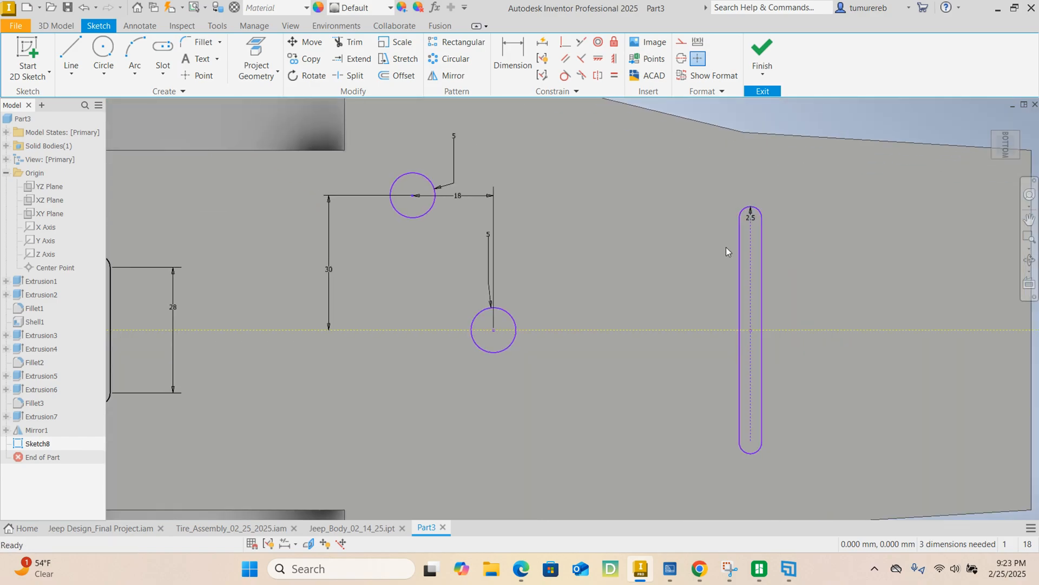
scroll(737, 238, "up", 3)
scroll(756, 217, "down", 3)
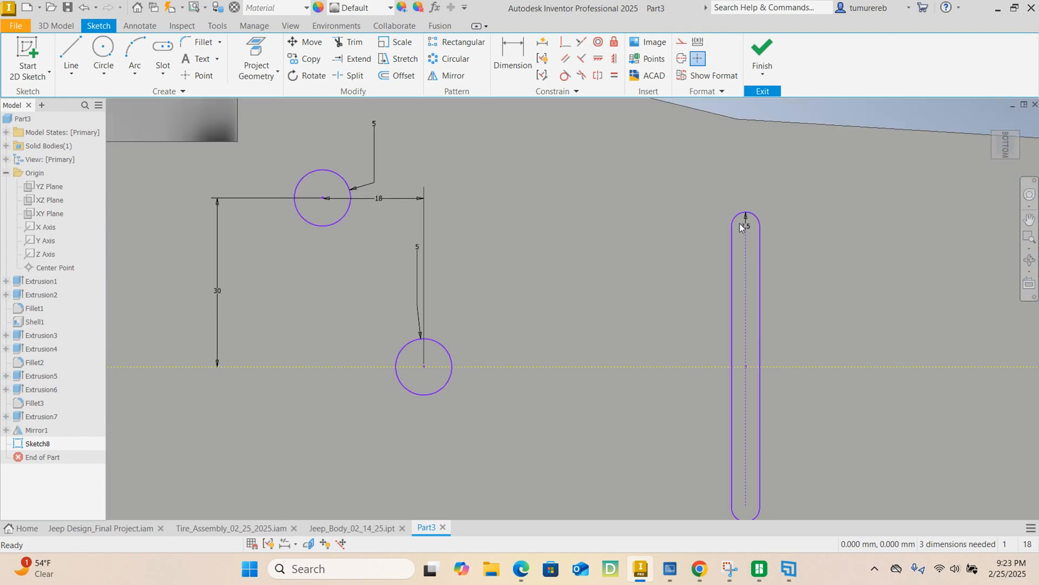
scroll(729, 233, "up", 2)
middle_click_drag(605, 243, 655, 234)
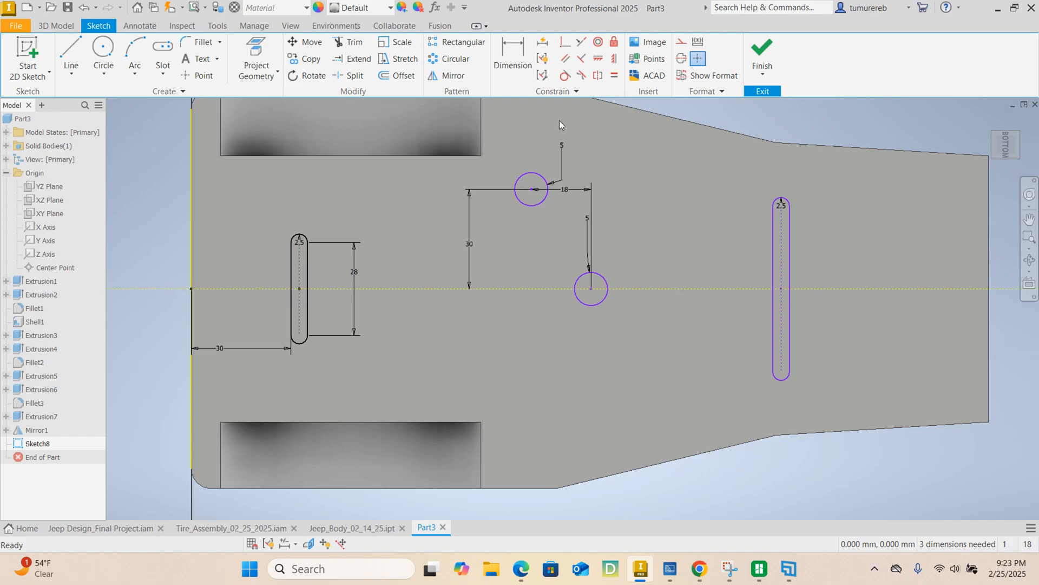
left_click(615, 76)
left_click(307, 269)
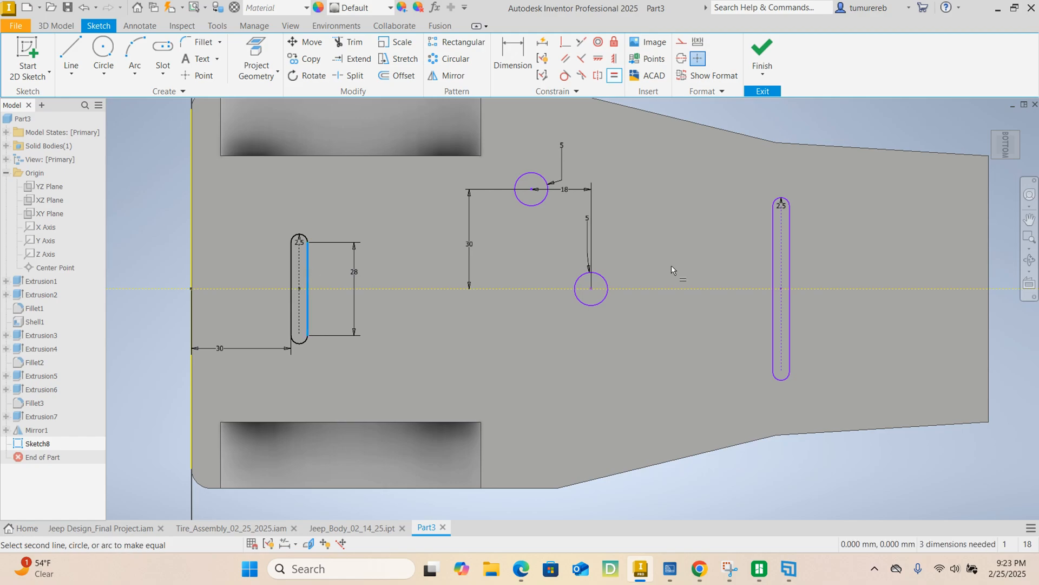
left_click(774, 270)
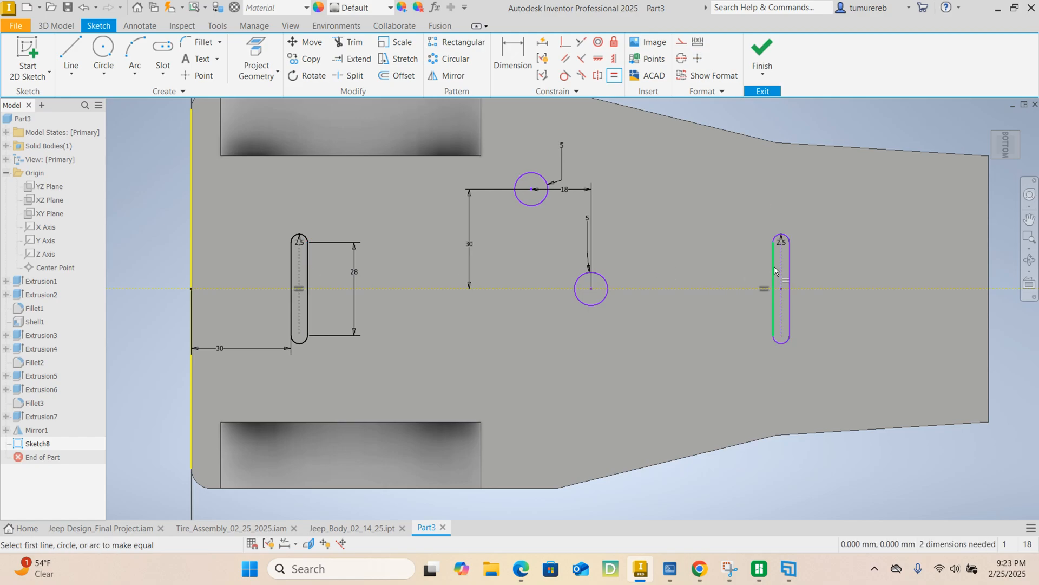
right_click(711, 194)
left_click(751, 194)
scroll(780, 284, "up", 3)
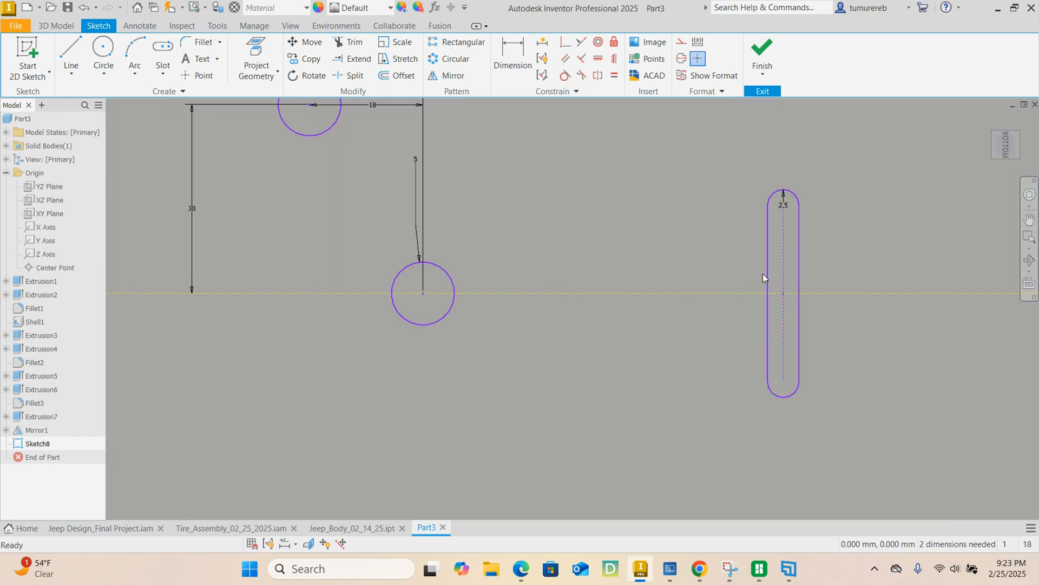
left_click(512, 60)
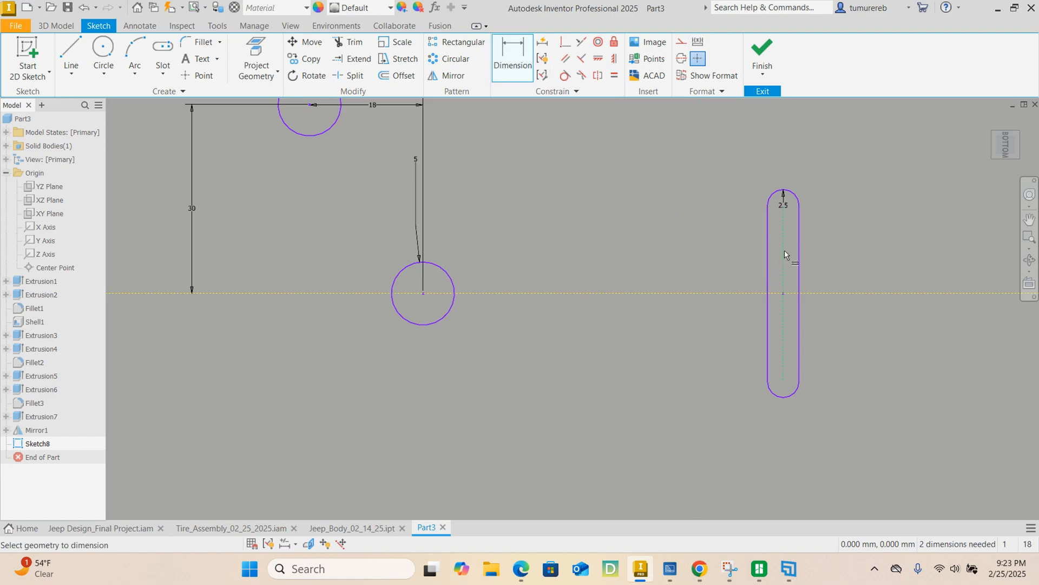
left_click(767, 250)
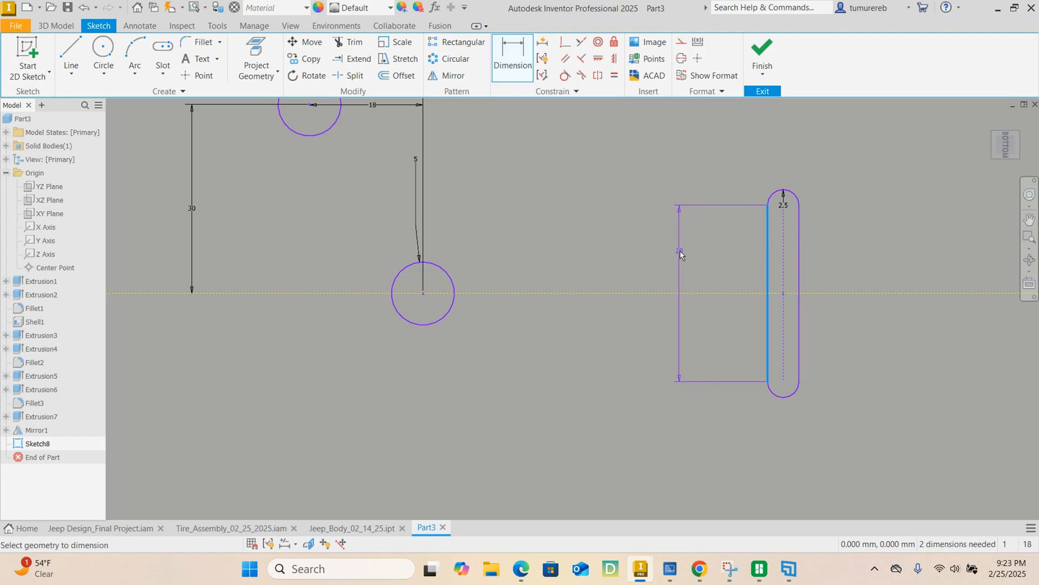
key("Escape")
scroll(684, 246, "down", 5)
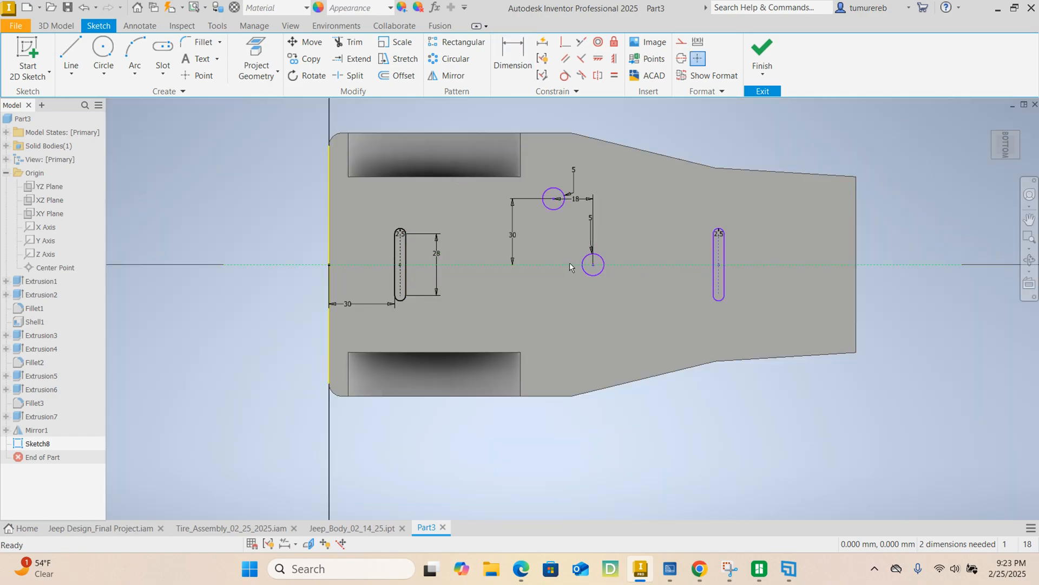
scroll(704, 234, "up", 5)
scroll(704, 234, "down", 4)
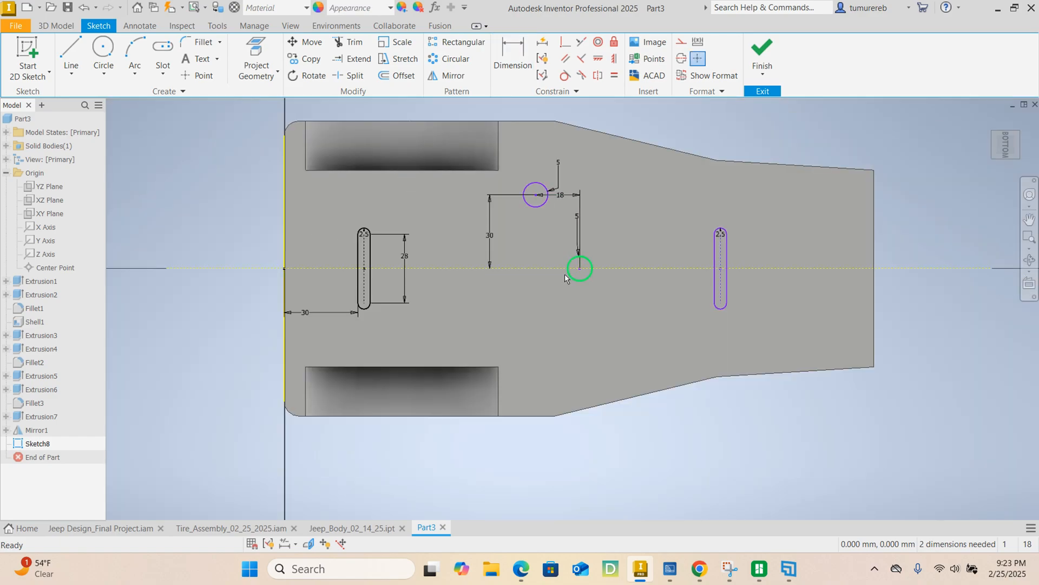
Dimension the distance between the facing straight sides of the rear and front slots as 152 mm.
middle_click_drag(565, 279, 618, 281)
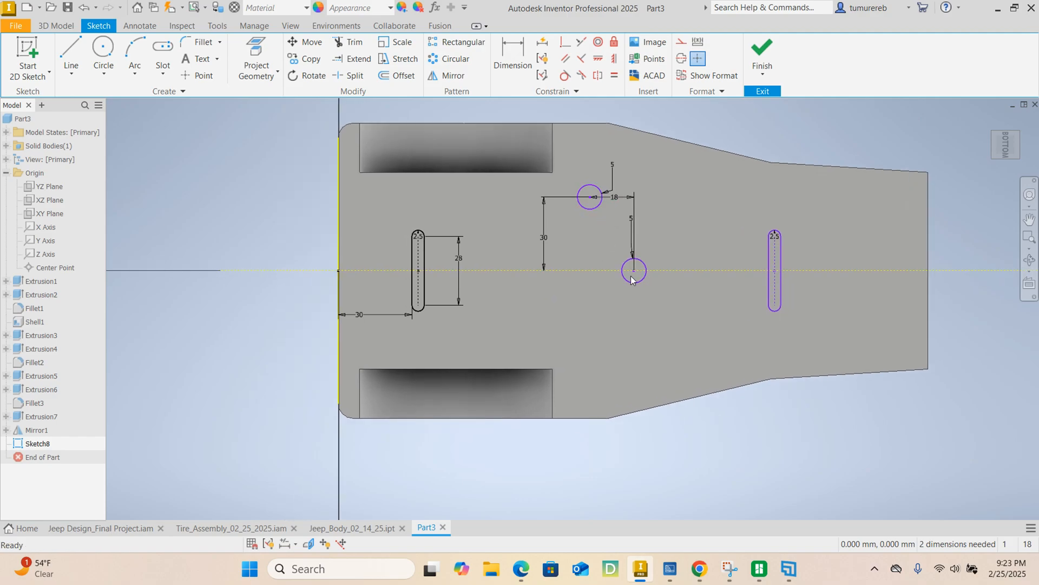
scroll(601, 202, "up", 5)
scroll(644, 317, "down", 4)
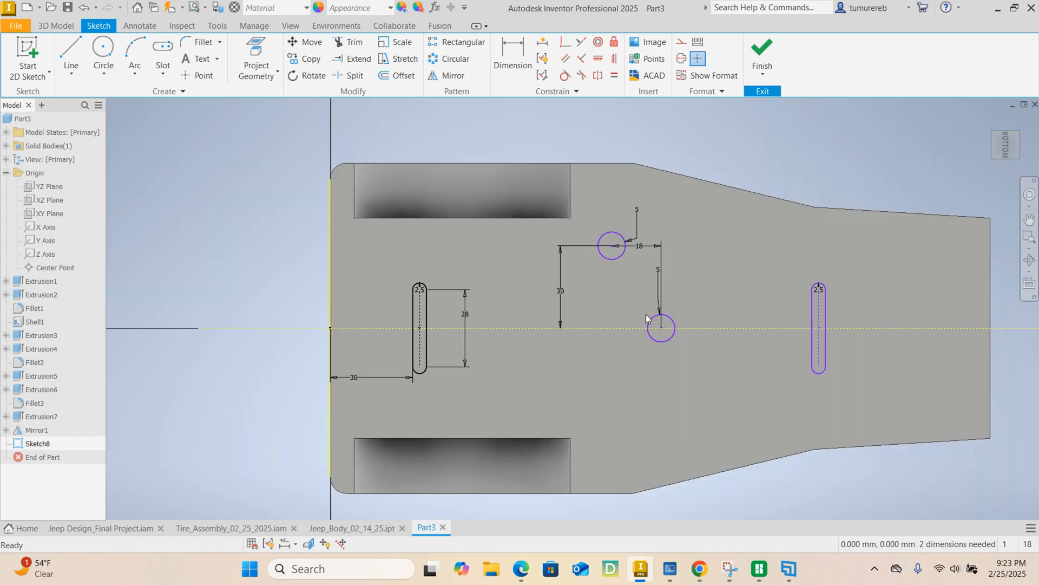
middle_click_drag(645, 314, 582, 289)
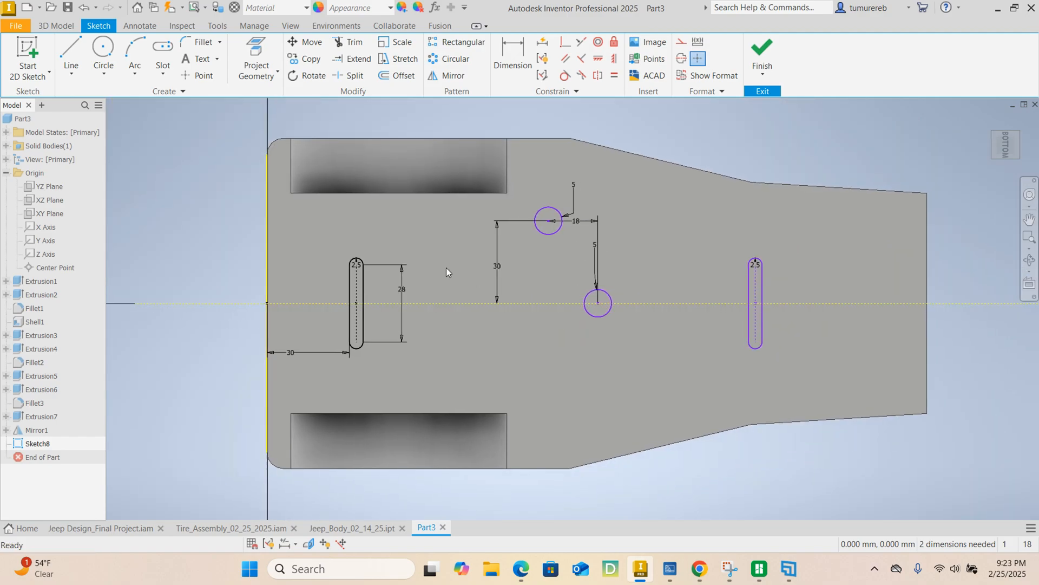
left_click(513, 55)
left_click(365, 324)
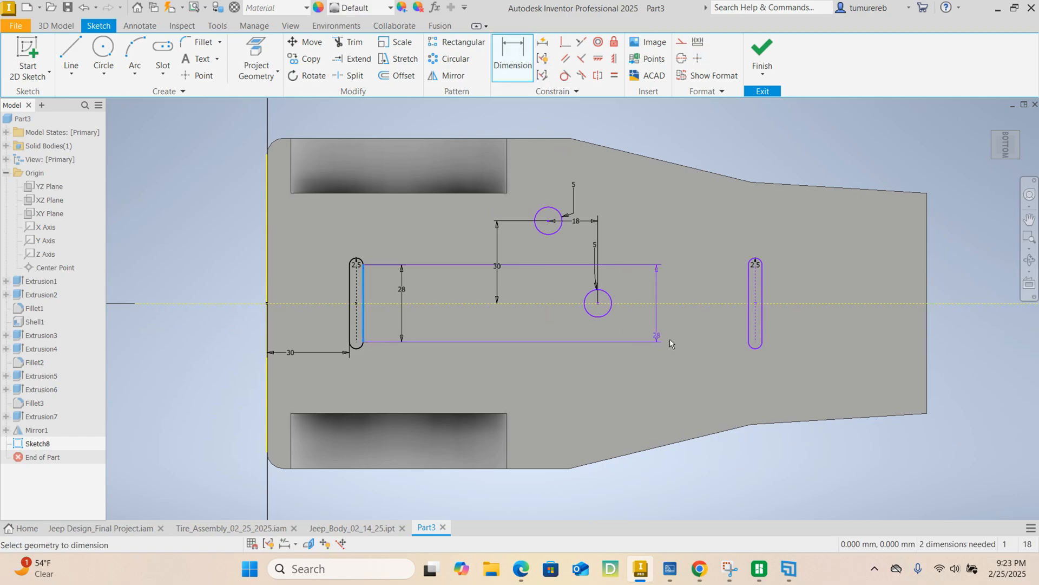
left_click(749, 333)
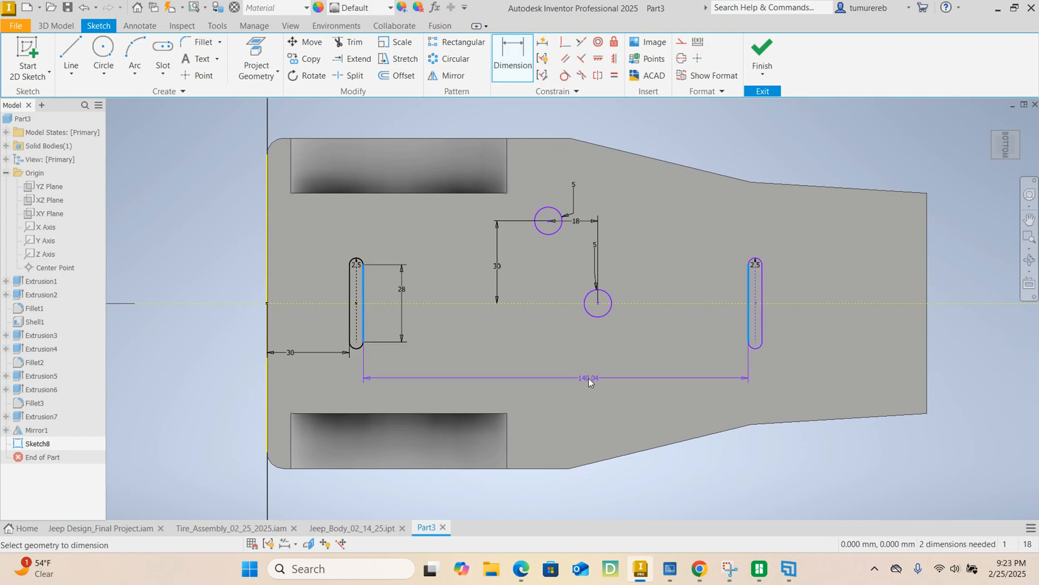
left_click(589, 378)
type("152")
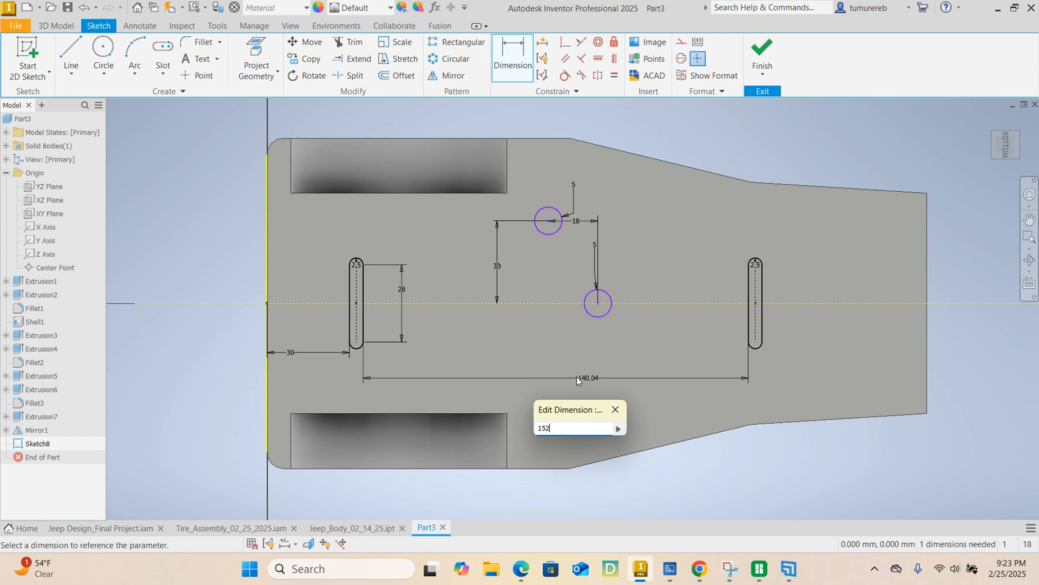
key("Return")
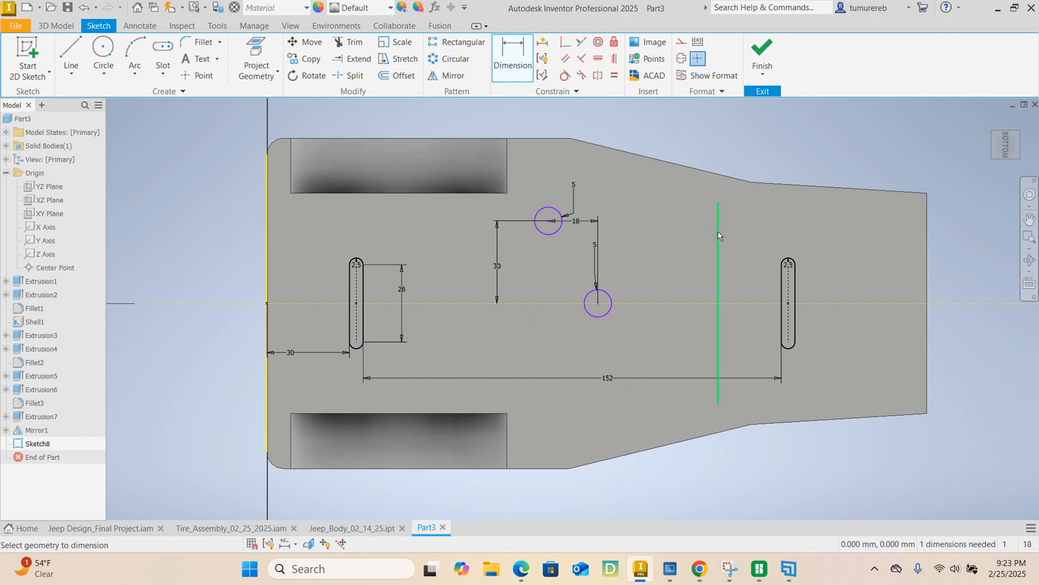
right_click(803, 142)
left_click(846, 142)
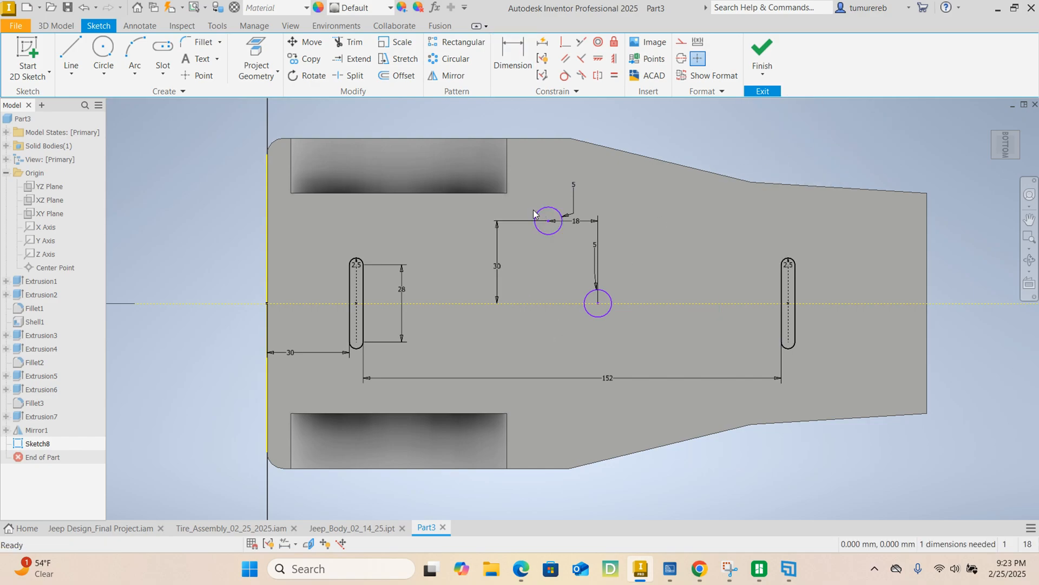
Dimension the on-axis circle's centre 65 mm from the front slot's centre.
left_click(511, 49)
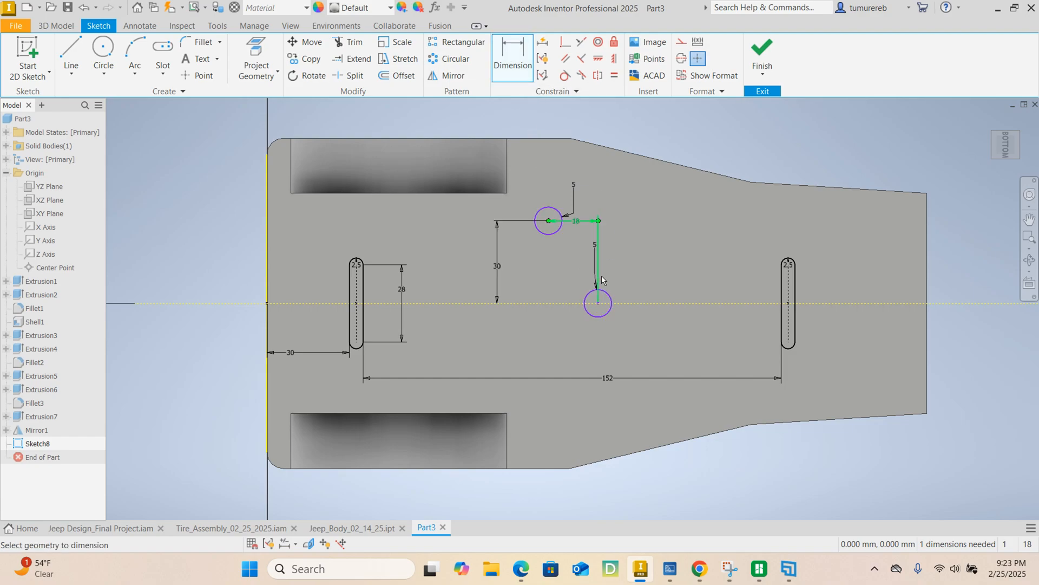
left_click(790, 312)
left_click(598, 303)
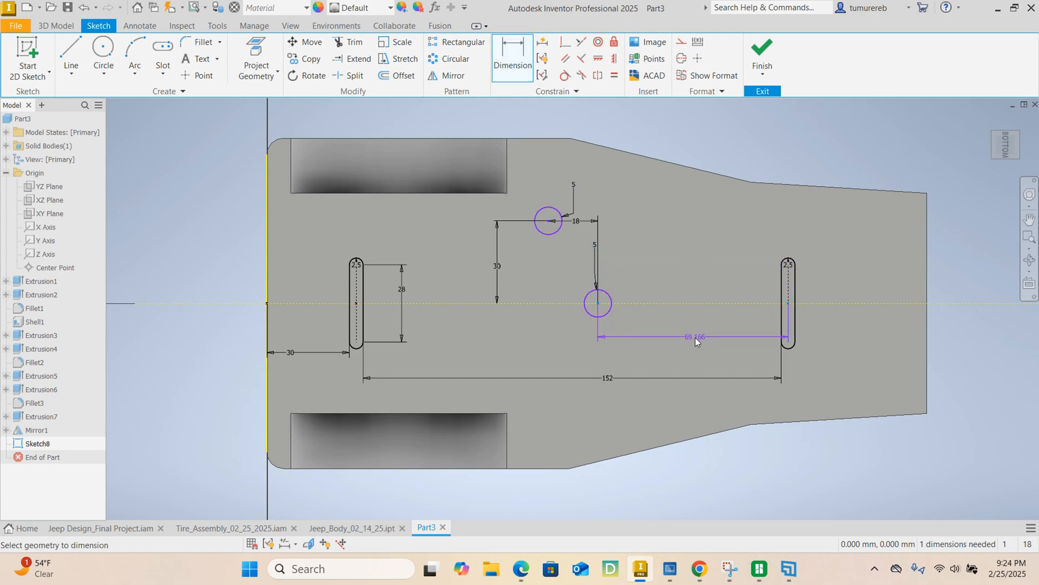
left_click(695, 337)
type("65")
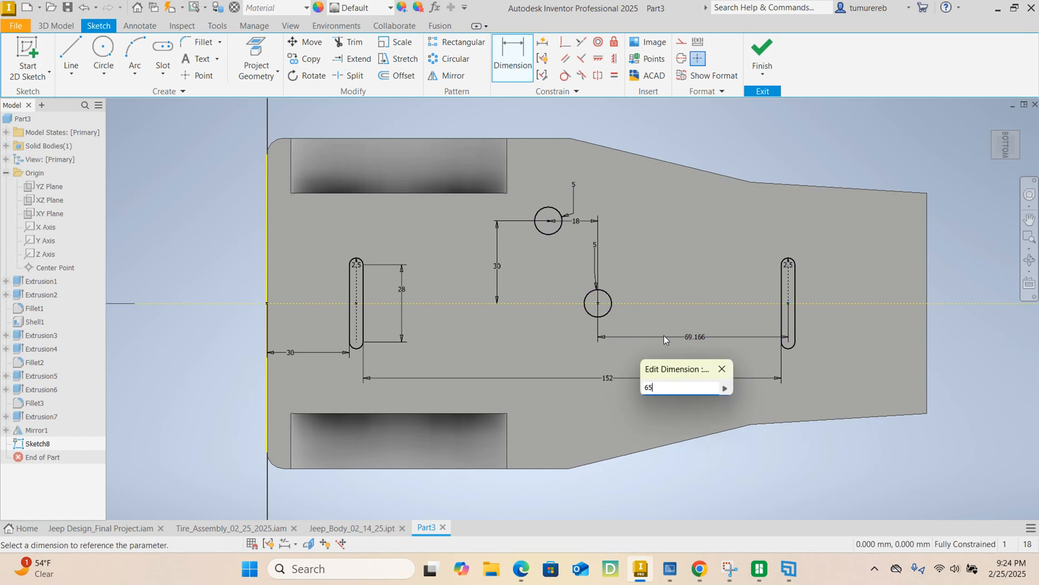
key("Return")
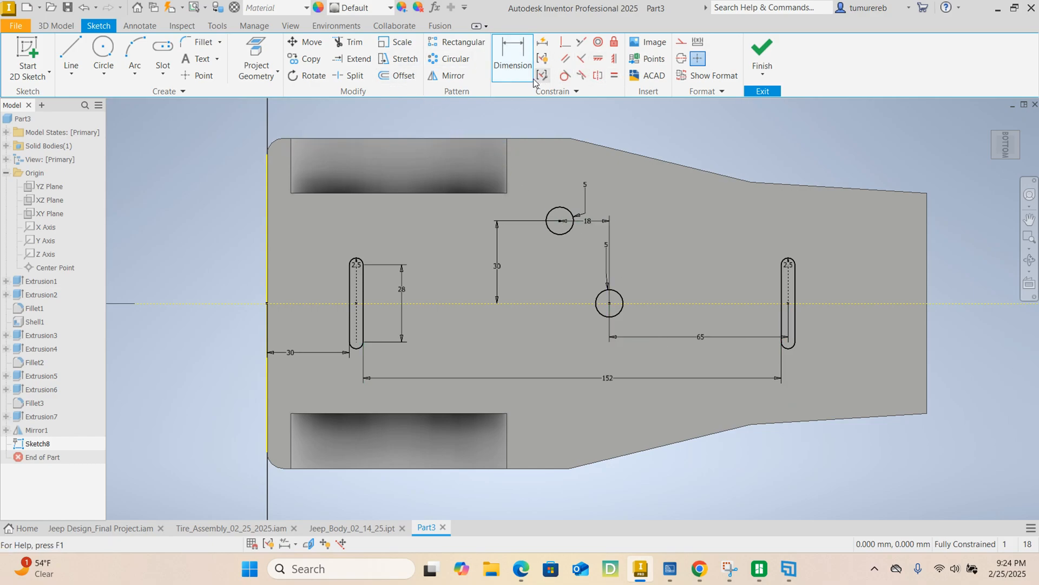
Mirror the off-axis circle across the projected axis and finish the underside sketch.
left_click(445, 76)
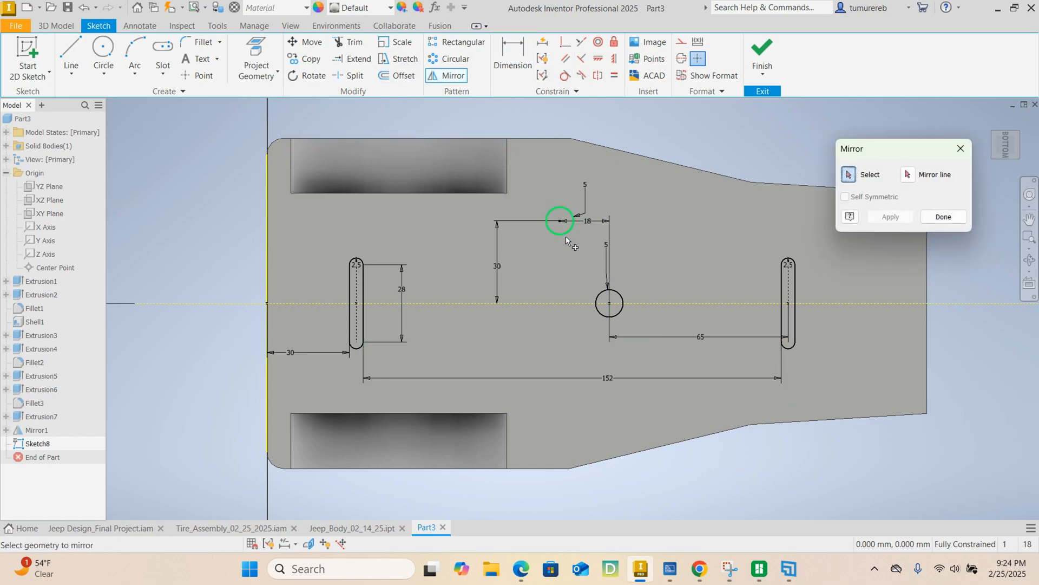
left_click(568, 230)
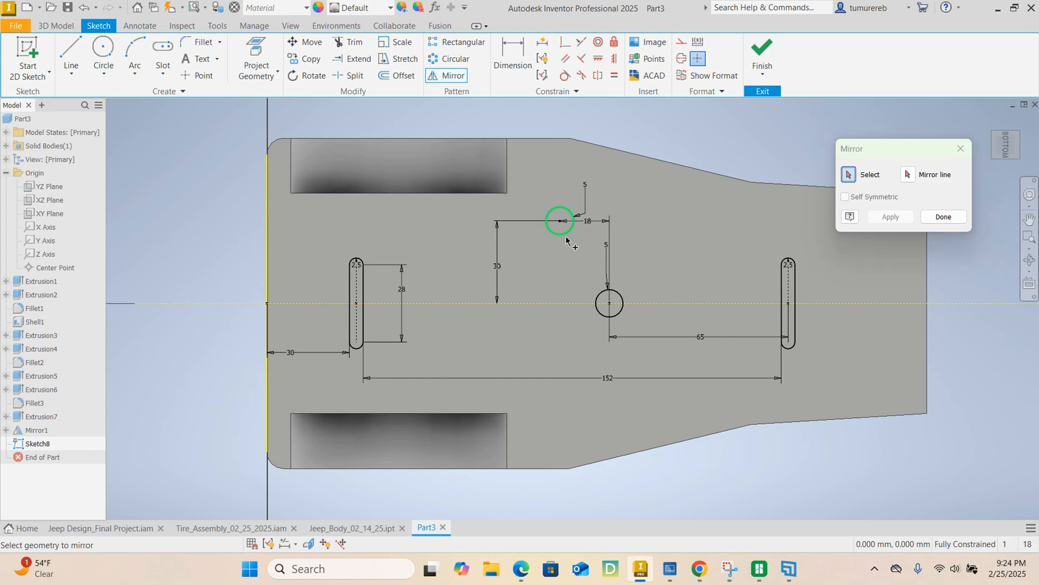
left_click(908, 174)
left_click(560, 304)
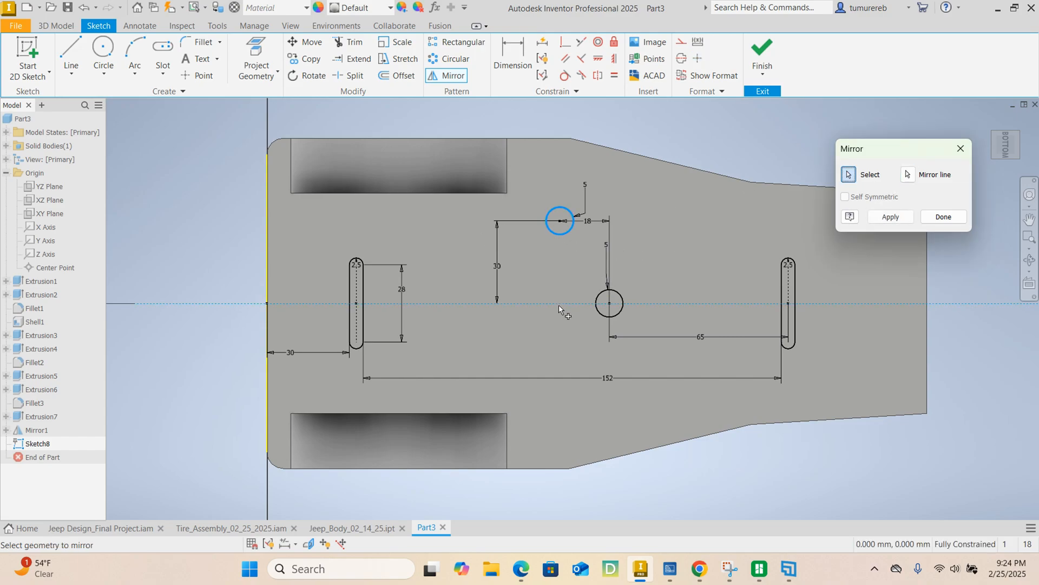
left_click(875, 218)
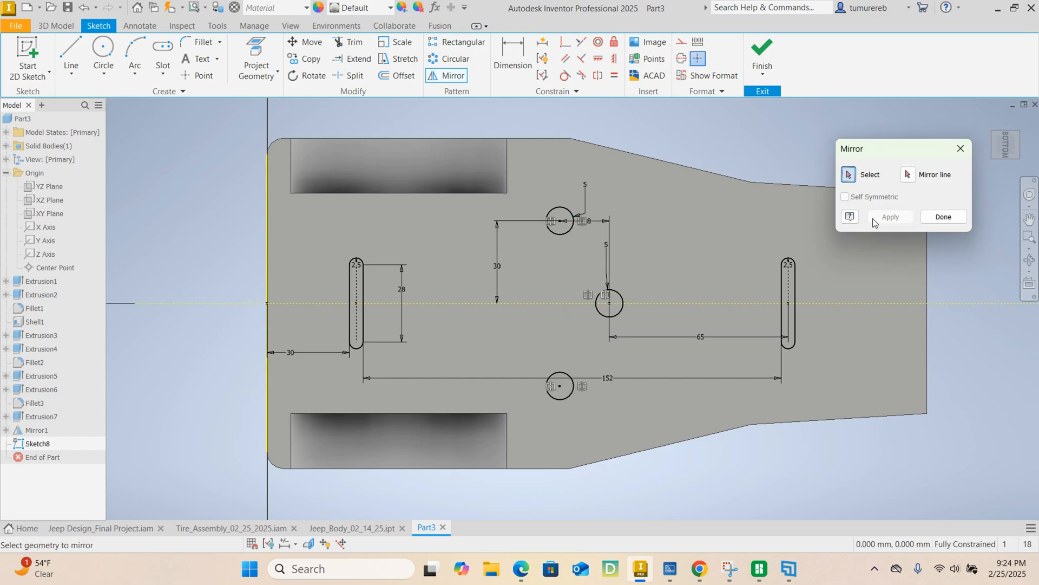
left_click(932, 218)
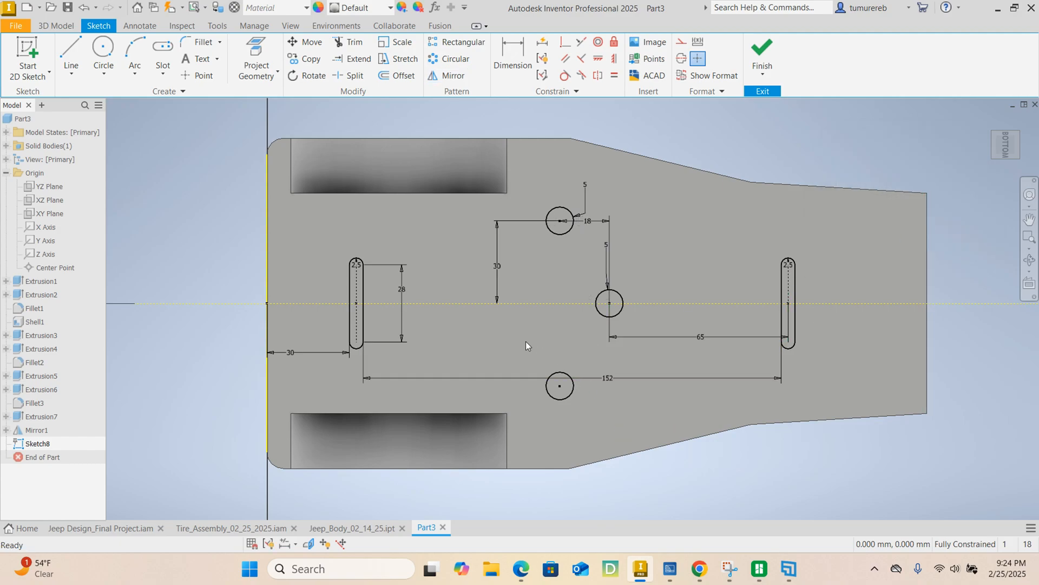
left_click(763, 57)
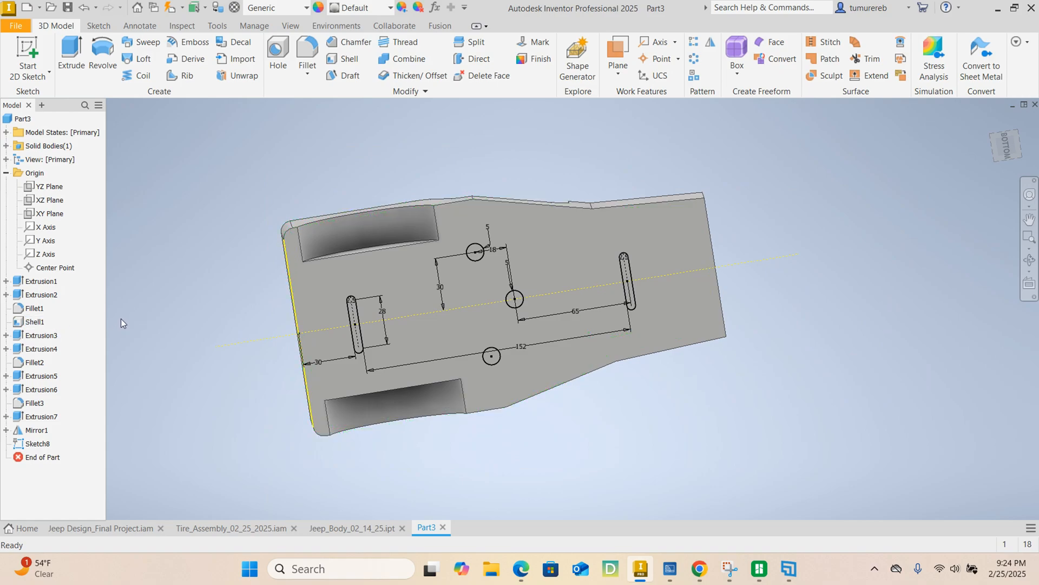
Switch to the Jeep Design_Final Project.iam assembly and examine the cabin, centre console, gear shifter, seats and rear floor from several angles.
left_click(118, 533)
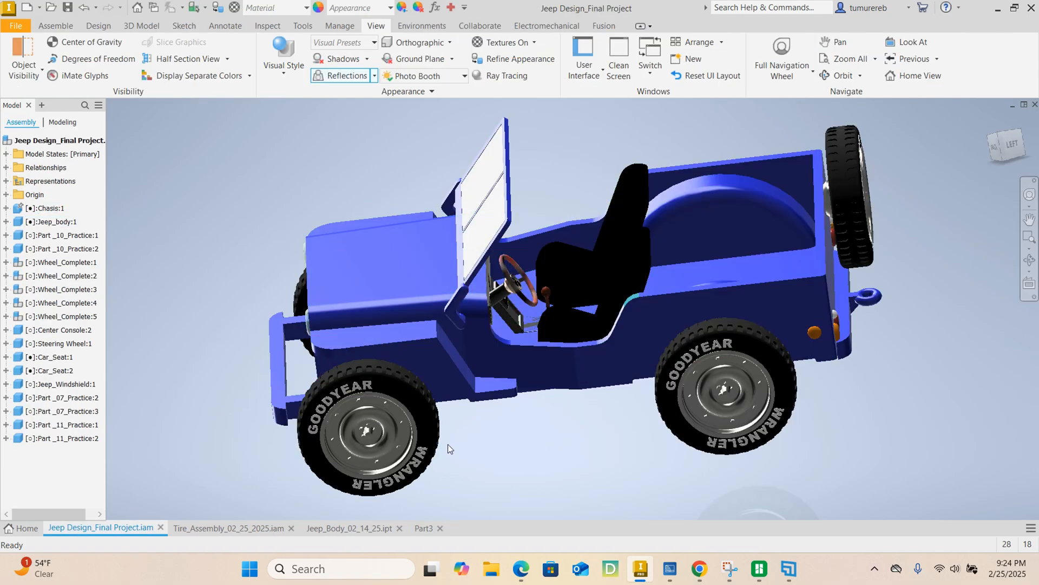
mouse_move(332, 414)
middle_mouse_down("shift")
mouse_move(370, 288)
mouse_move(528, 311)
mouse_move(574, 236)
middle_mouse_up("shift")
scroll(650, 254, "up", 5)
left_click(729, 271)
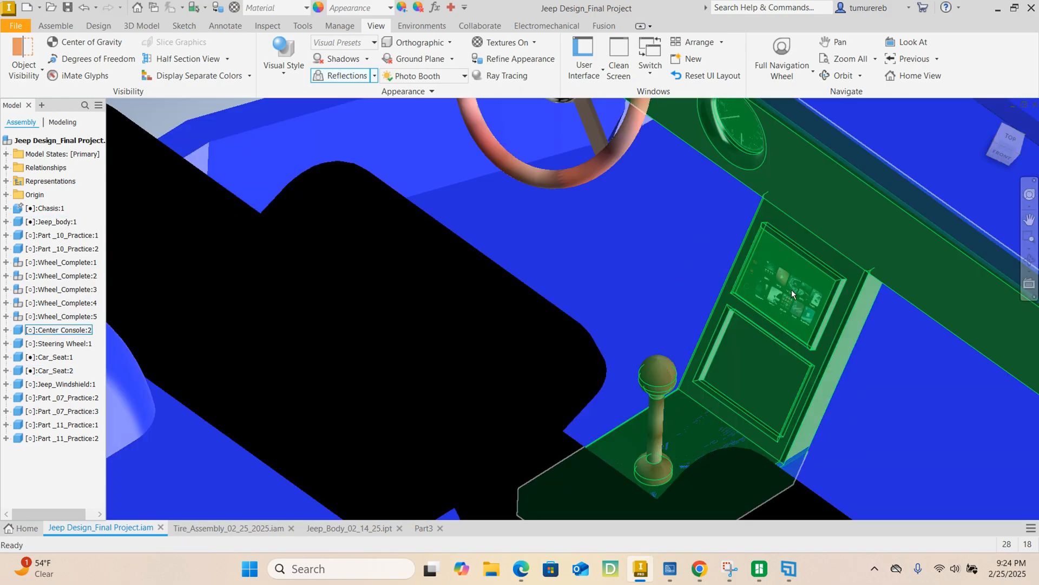
scroll(733, 359, "down", 4)
middle_click_drag(670, 427, 635, 304, "shift")
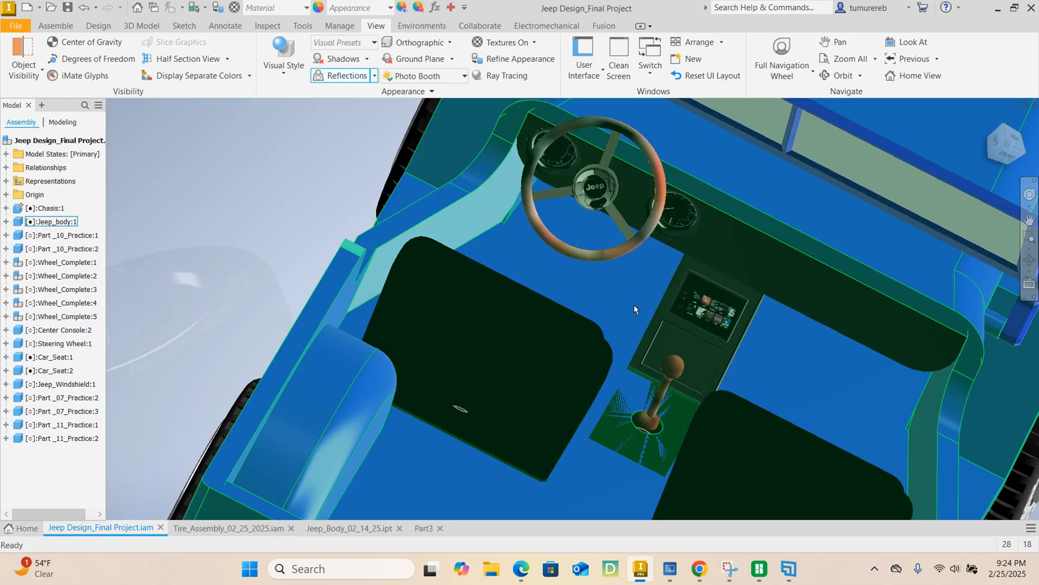
scroll(682, 203, "up", 3)
scroll(683, 206, "down", 2)
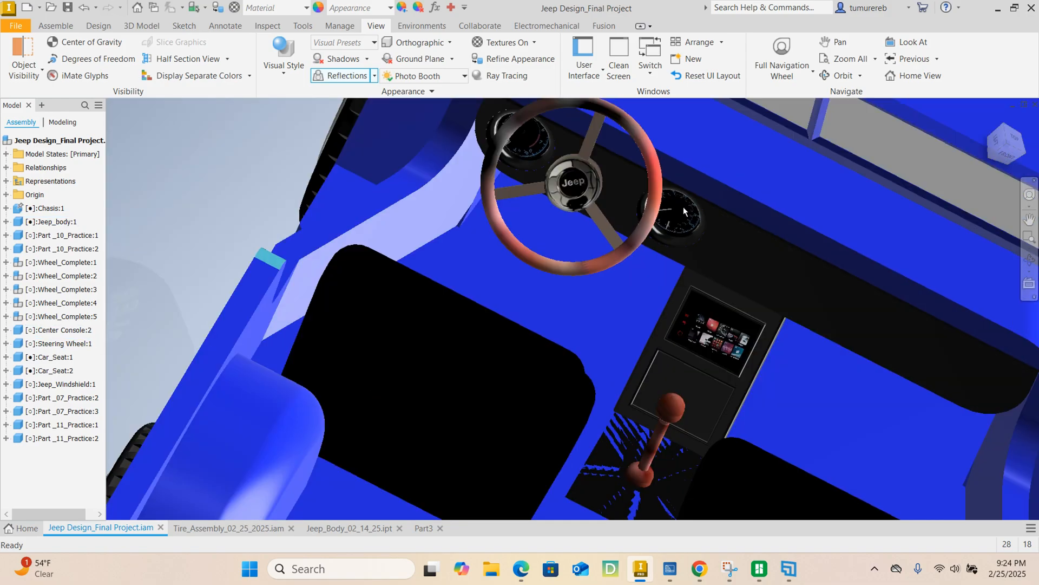
scroll(683, 207, "down", 6)
middle_click_drag(625, 268, 601, 297, "shift")
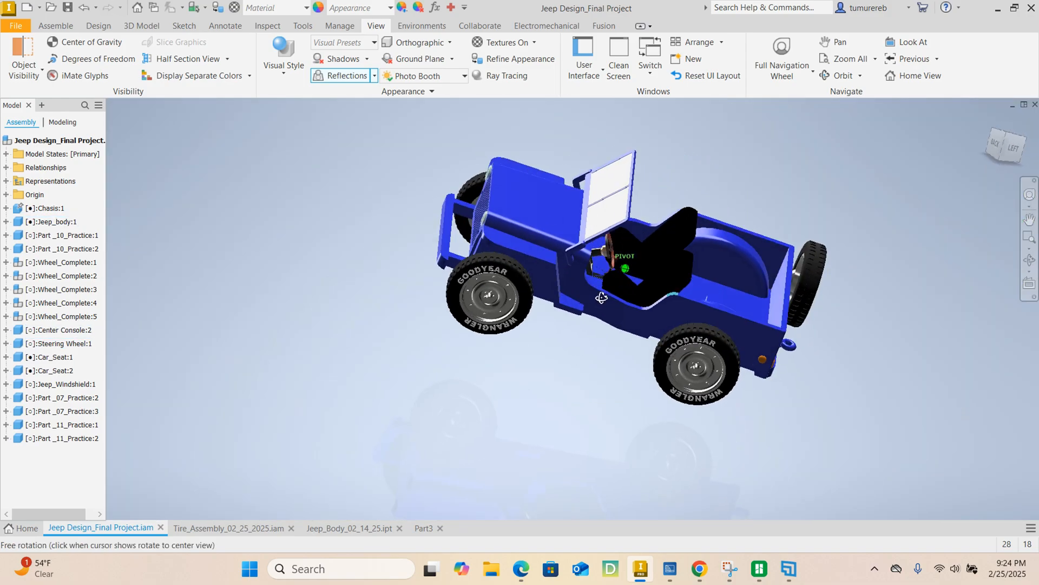
scroll(496, 284, "up", 5)
middle_click_drag(539, 301, 601, 311, "shift")
middle_click_drag(374, 284, 588, 320, "shift")
scroll(804, 275, "up", 4)
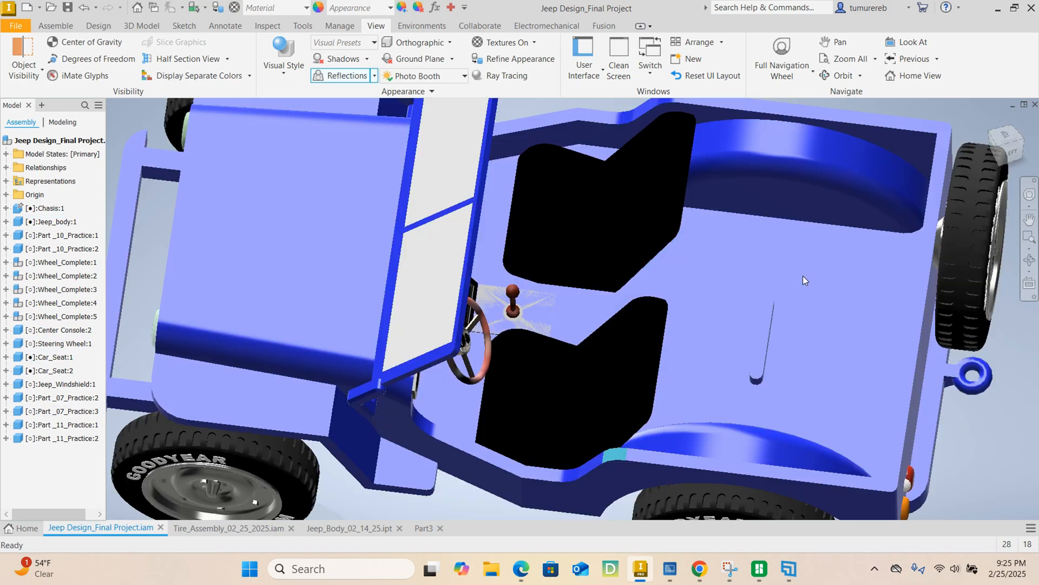
scroll(730, 252, "down", 5)
mouse_move(731, 252)
middle_mouse_down()
mouse_move(577, 281)
mouse_move(468, 250)
mouse_move(749, 230)
mouse_move(484, 251)
mouse_move(440, 329)
mouse_move(548, 289)
mouse_move(409, 284)
mouse_move(428, 233)
mouse_move(438, 325)
middle_mouse_up()
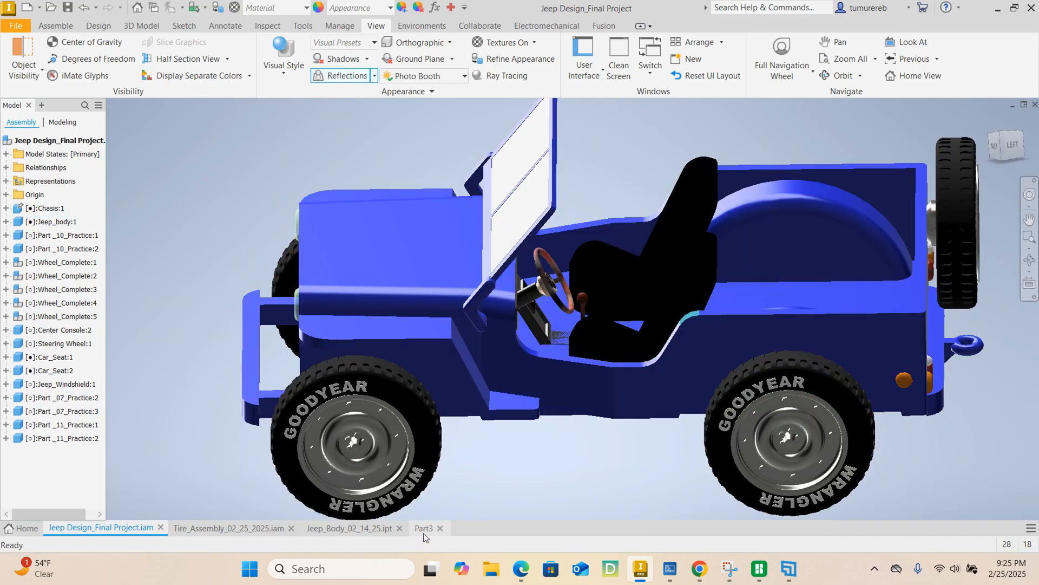
Return to Part3 and start an extrusion using the two slots and three circles of the underside sketch as profiles.
left_click(423, 528)
middle_click_drag(464, 326, 233, 267, "shift")
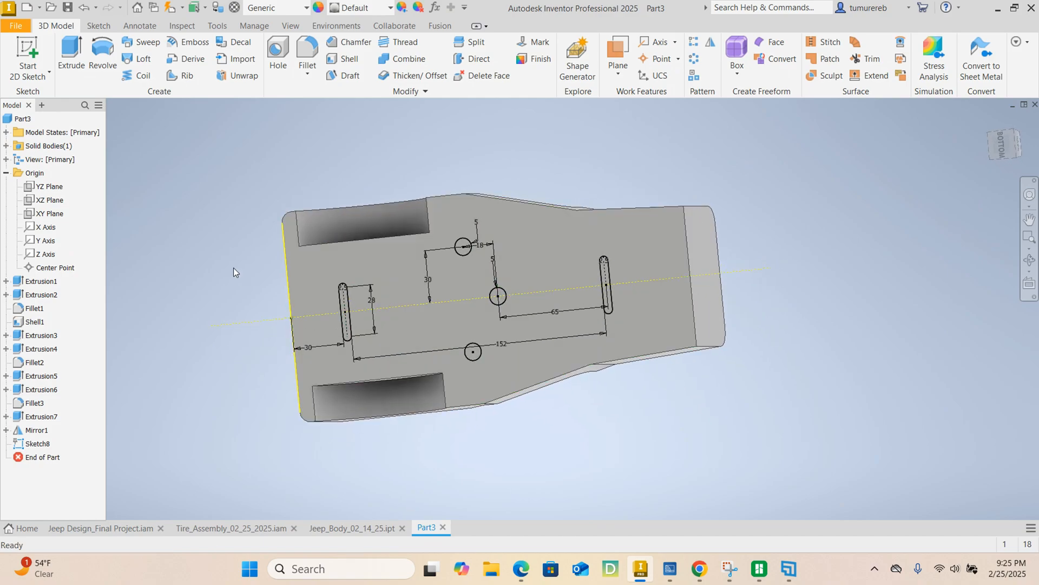
left_click(72, 54)
scroll(508, 356, "down", 5)
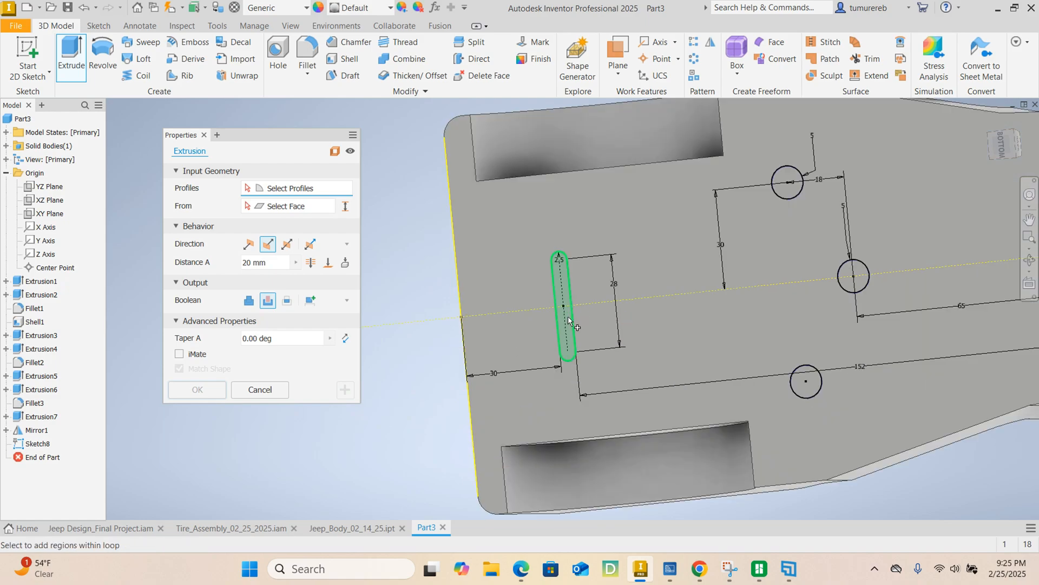
left_click(569, 316)
scroll(564, 333, "down", 3)
scroll(563, 339, "up", 5)
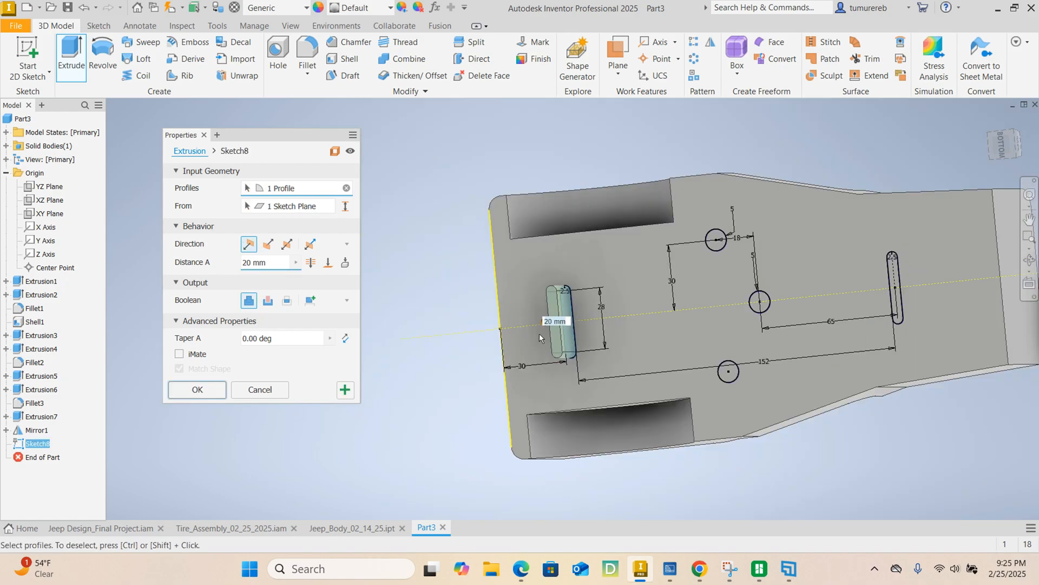
scroll(777, 307, "down", 5)
left_click(758, 313)
scroll(759, 313, "up", 4)
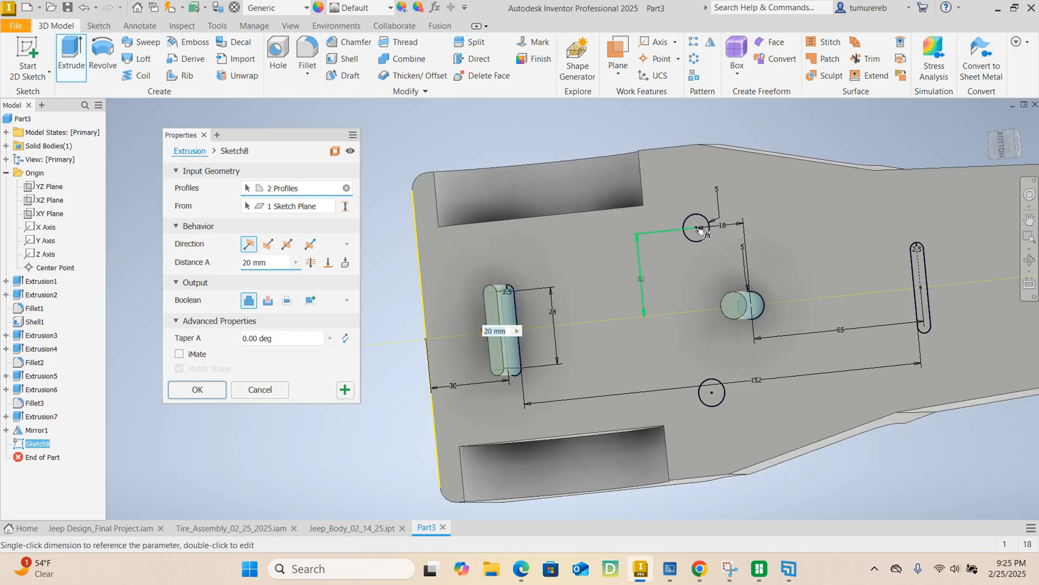
left_click(700, 228)
left_click(714, 396)
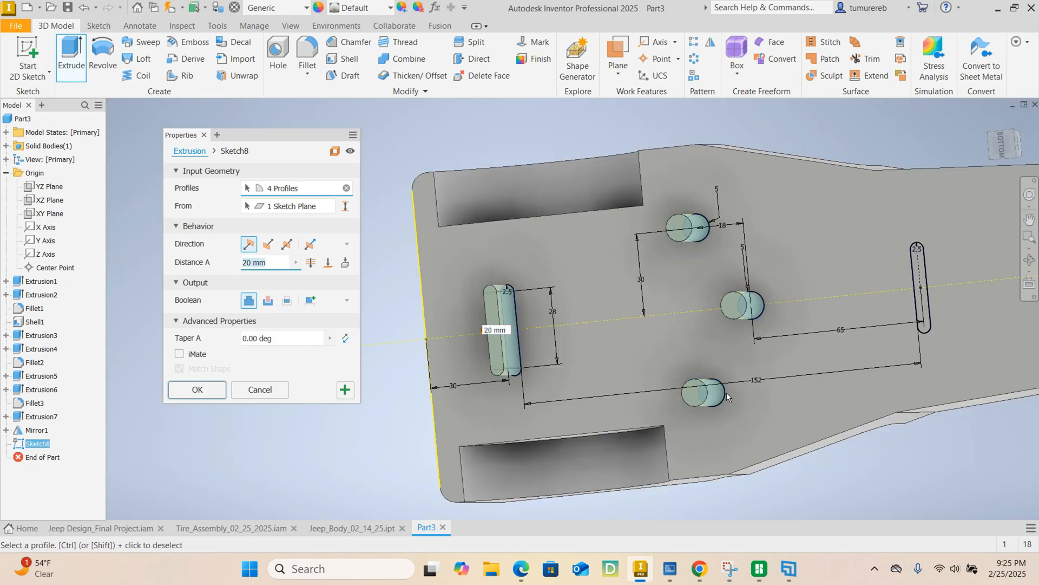
scroll(927, 327, "down", 2)
left_click(924, 337)
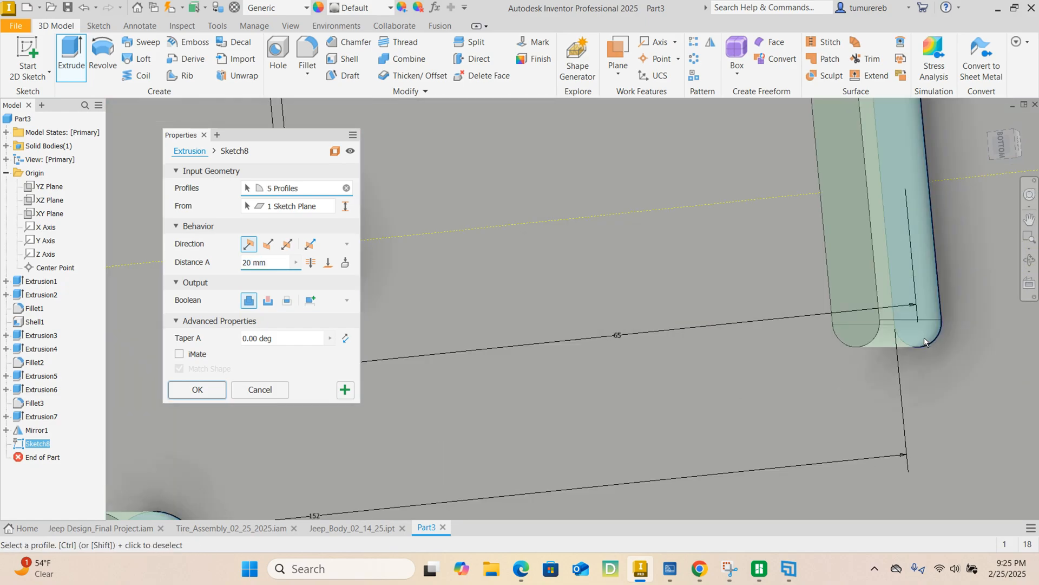
scroll(924, 337, "up", 5)
key("F6")
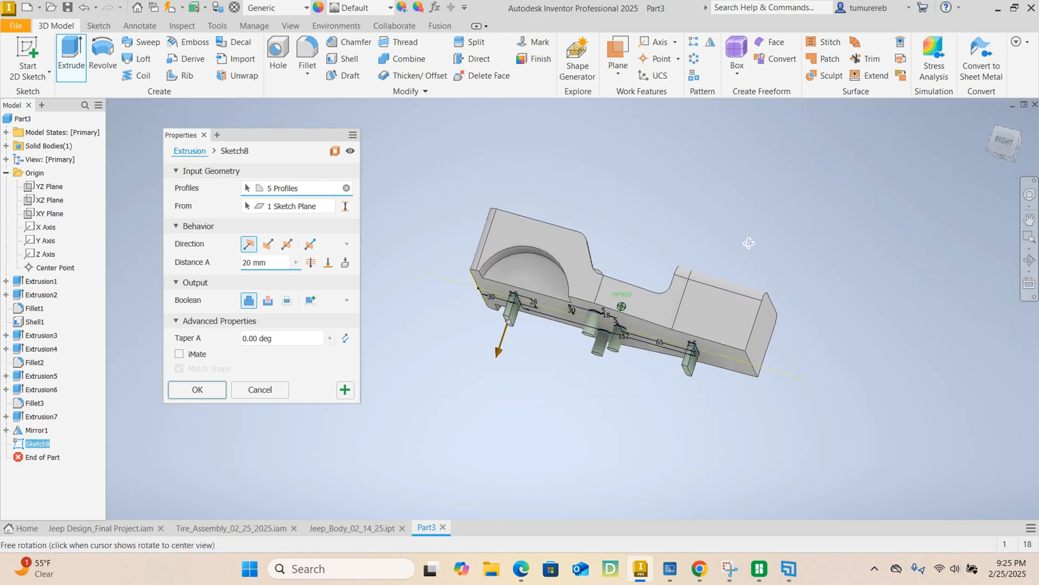
Cut the two slots and three circles from the underside sketch through to the body's interior floor face.
left_click(265, 244)
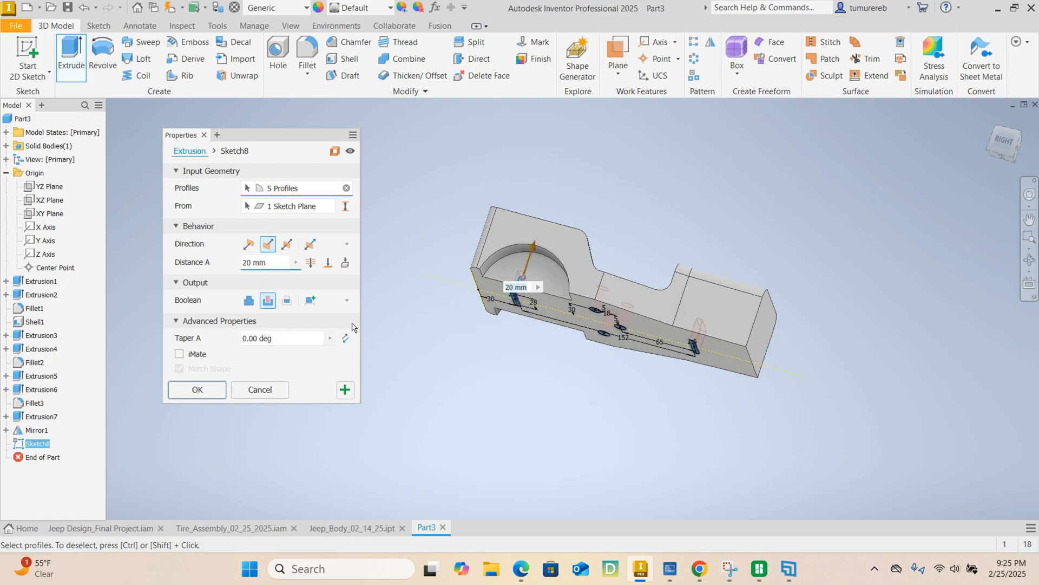
left_click(328, 263)
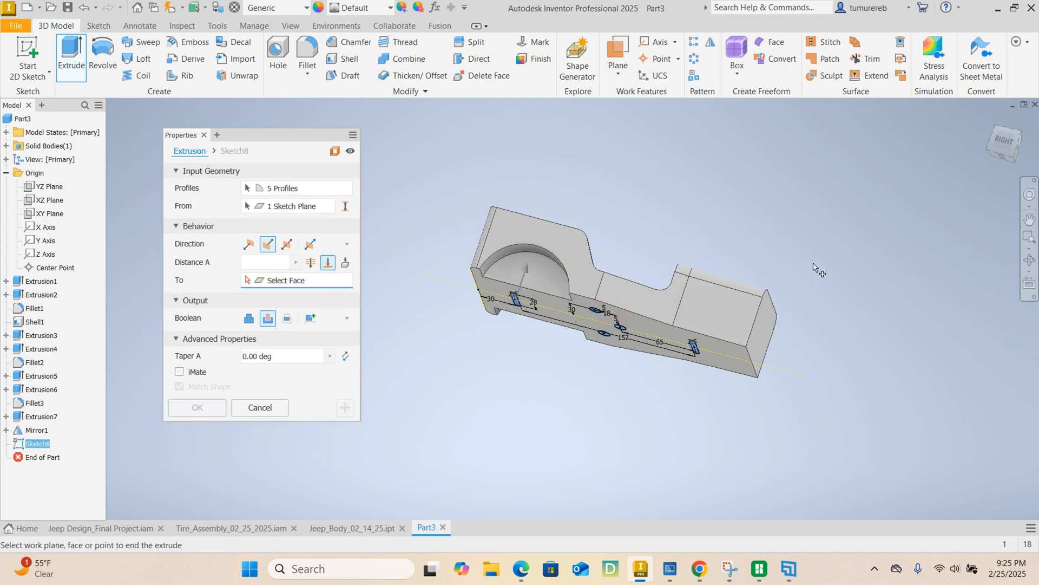
middle_click_drag(831, 259, 596, 295, "shift")
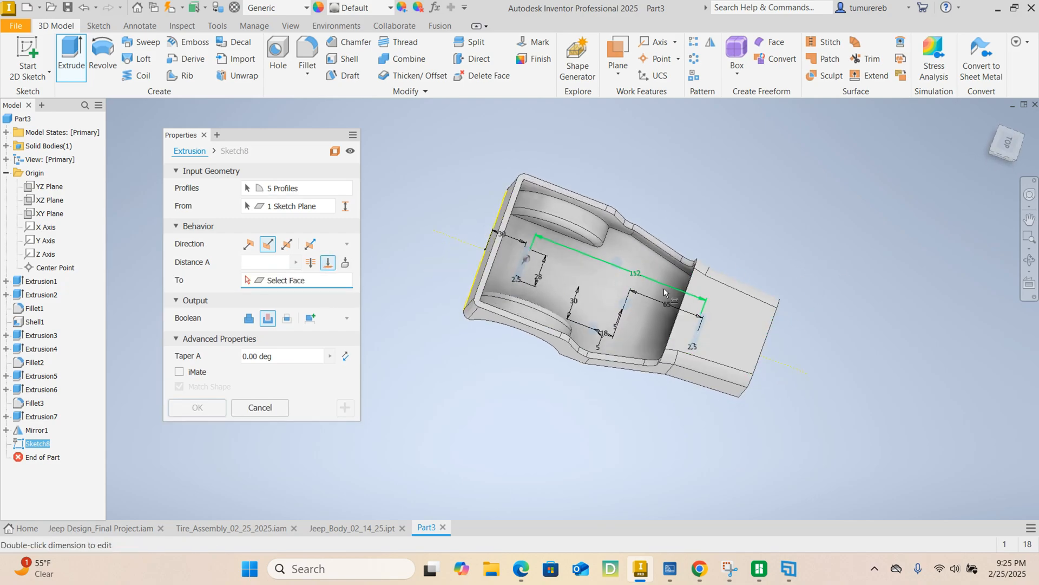
scroll(576, 290, "up", 5)
scroll(584, 278, "down", 4)
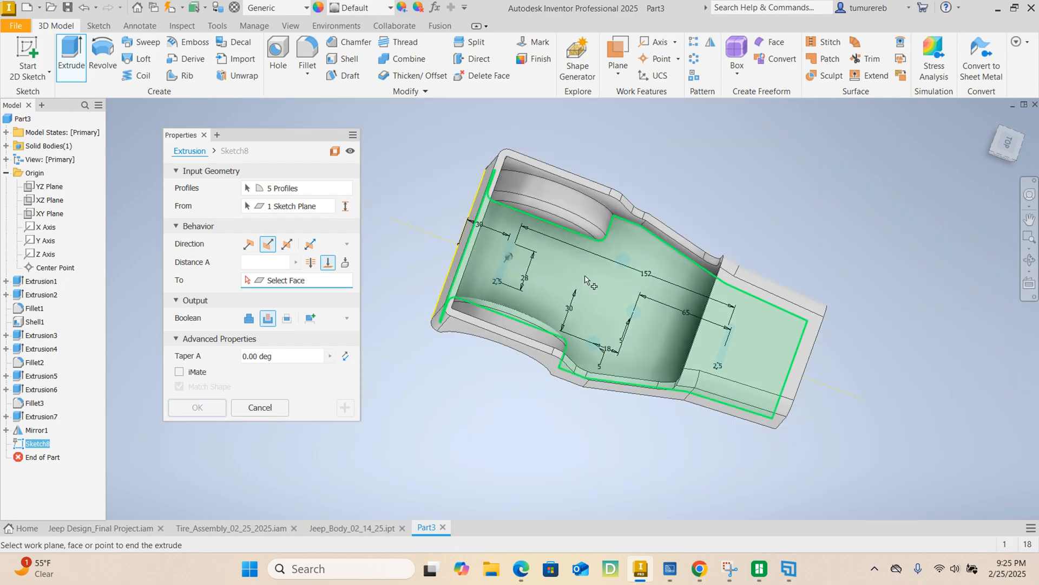
left_click(577, 281)
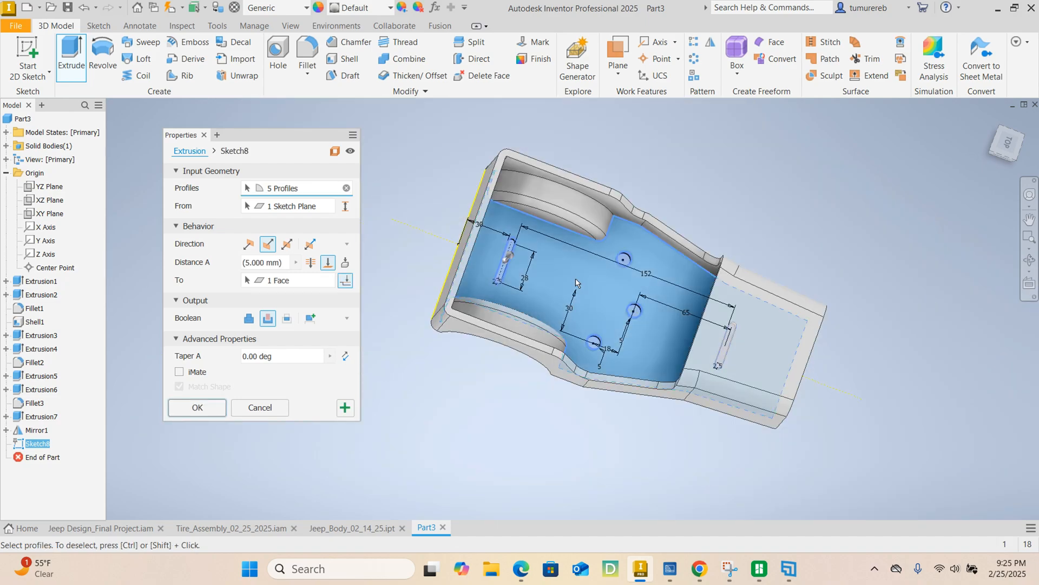
left_click(197, 407)
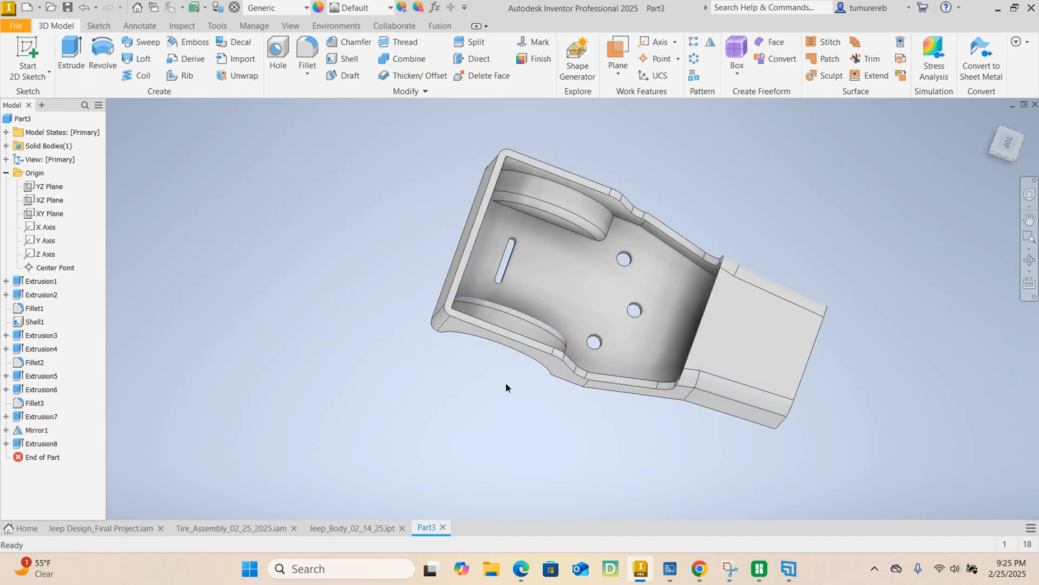
Select the whole jeep body and apply the Light Red appearance from the Inventor Material Library.
middle_click_drag(505, 387, 823, 346, "shift")
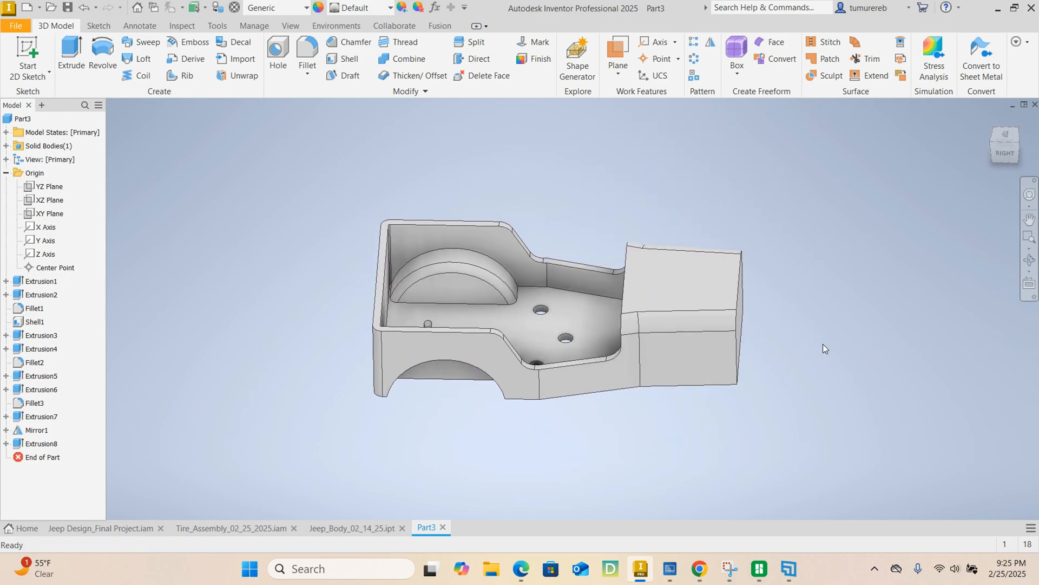
middle_click_drag(489, 364, 417, 341, "shift")
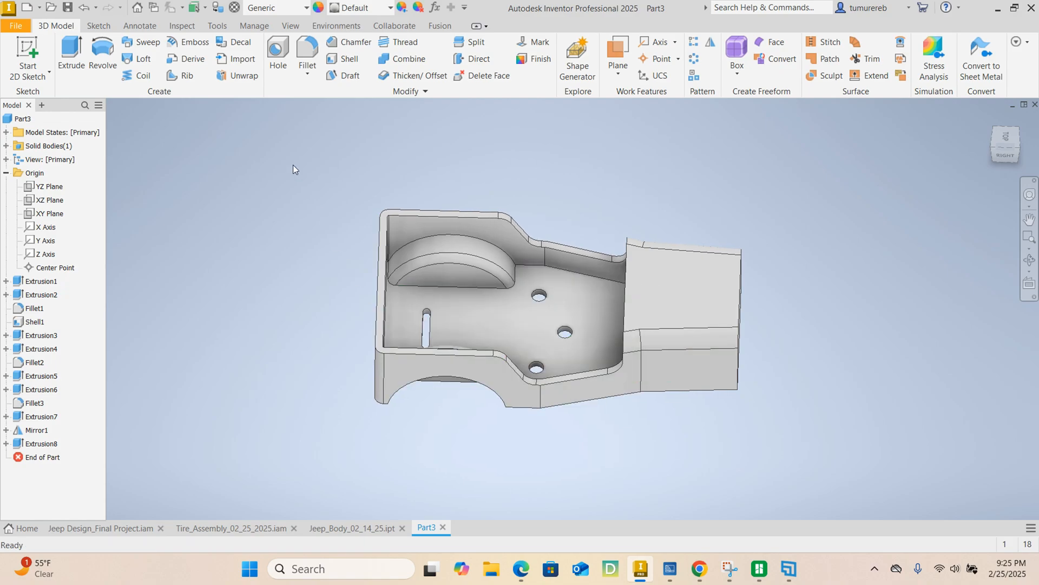
left_click_drag(265, 135, 862, 454)
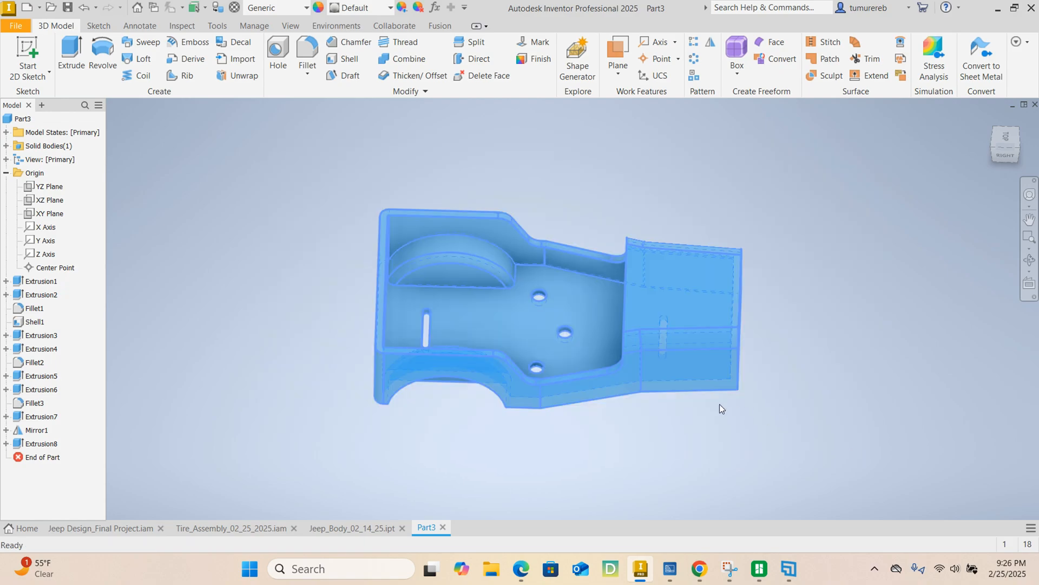
left_click(390, 7)
scroll(400, 234, "down", 10)
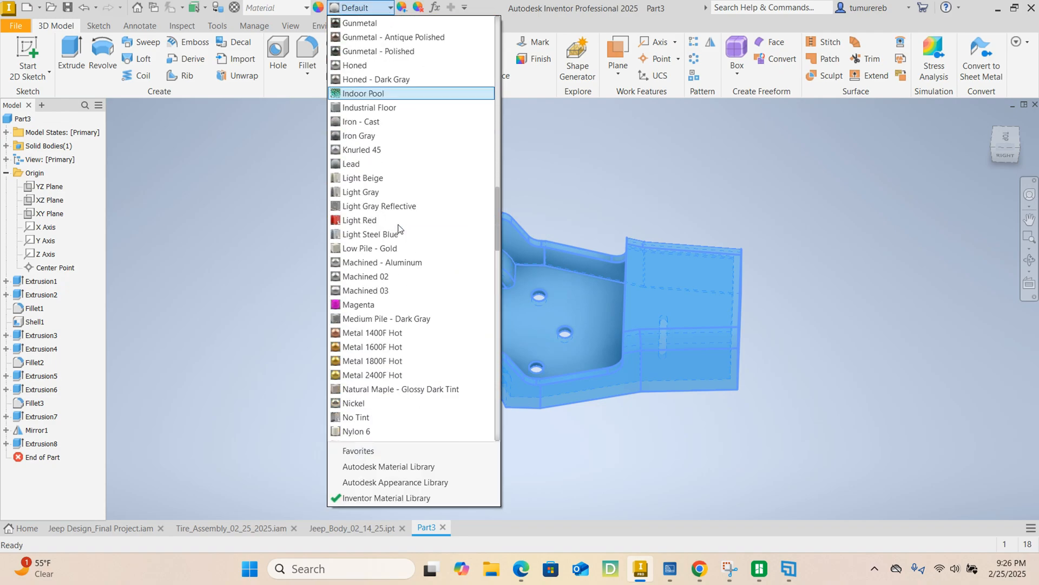
left_click(371, 220)
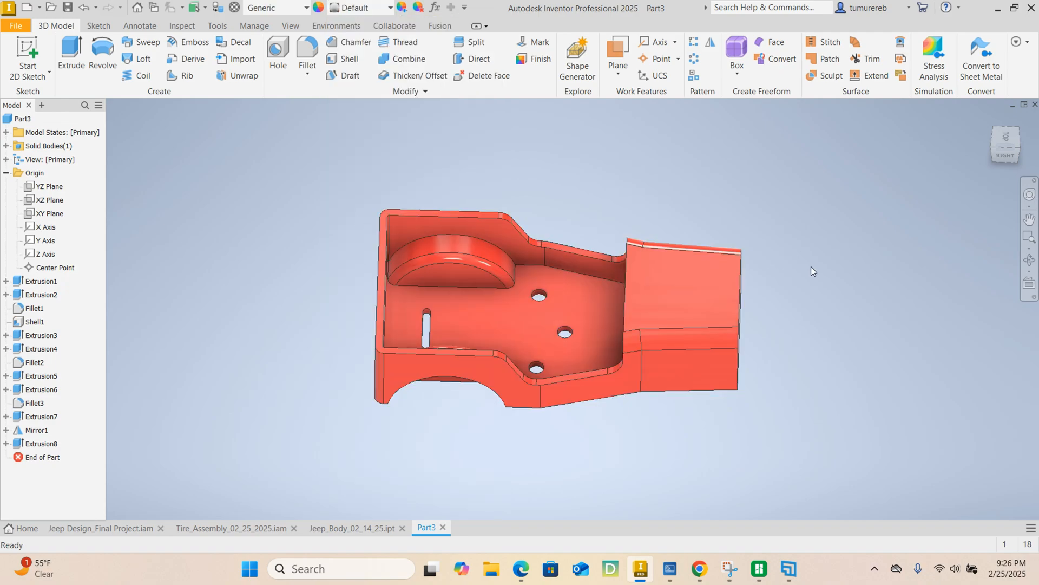
Assign the ABS Plastic material from the Inventor Material Library to the part.
mouse_move(558, 309)
middle_mouse_down("shift")
mouse_move(382, 258)
mouse_move(646, 331)
mouse_move(573, 330)
mouse_move(621, 346)
mouse_move(392, 283)
mouse_move(428, 262)
mouse_move(625, 323)
mouse_move(680, 267)
mouse_move(754, 262)
mouse_move(720, 292)
middle_mouse_up("shift")
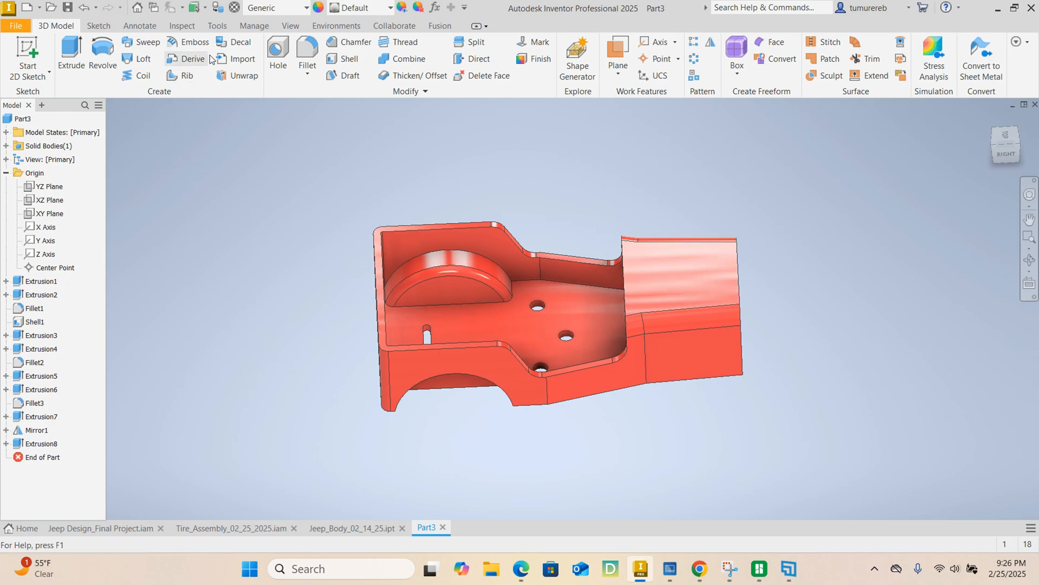
left_click(236, 8)
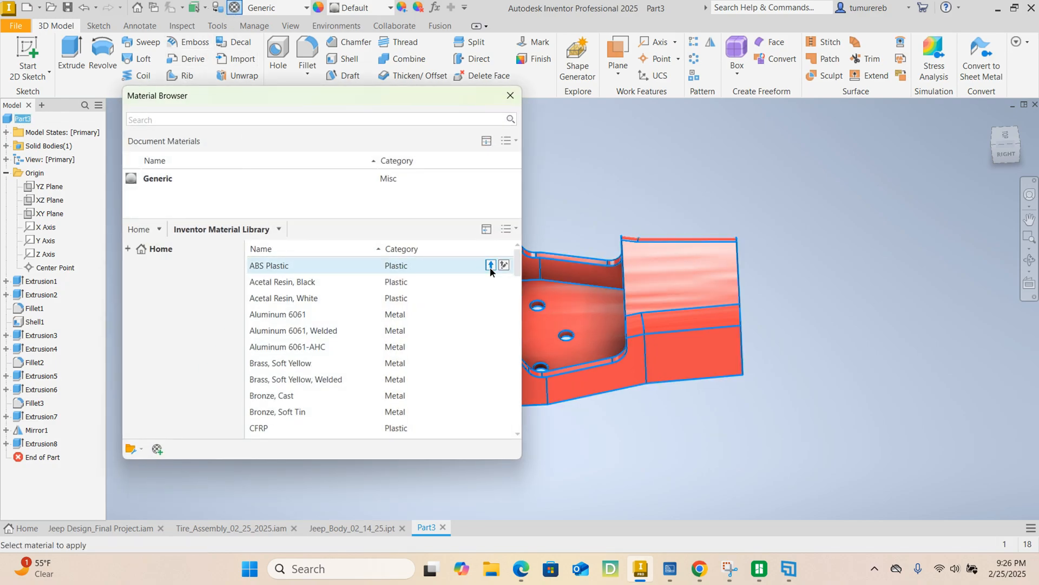
left_click(490, 267)
left_click(510, 96)
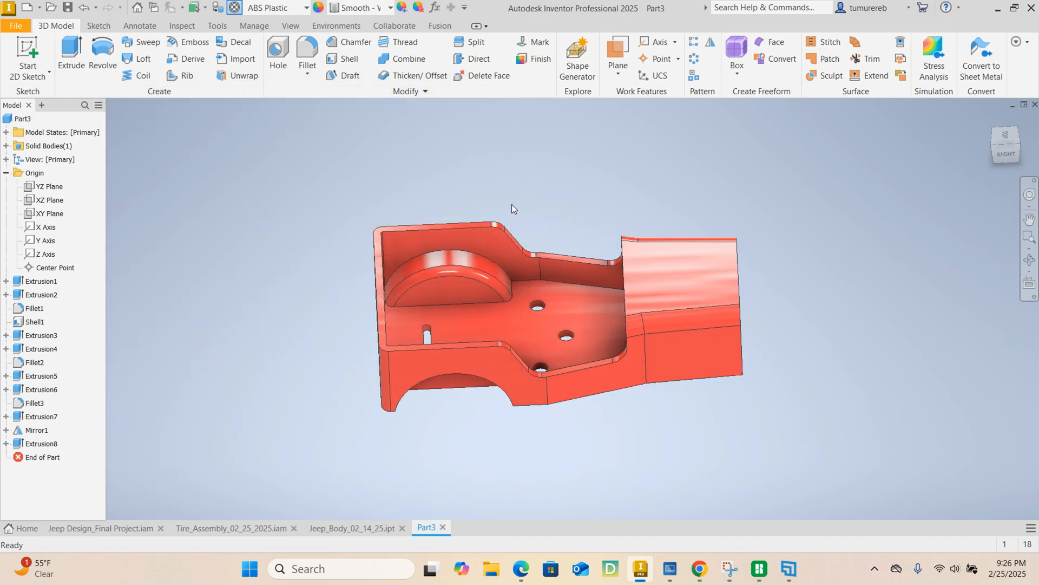
Examine the finished red body from both sides and above, including the floor holes, wheel wells and hood front.
middle_click_drag(511, 203, 369, 283, "shift")
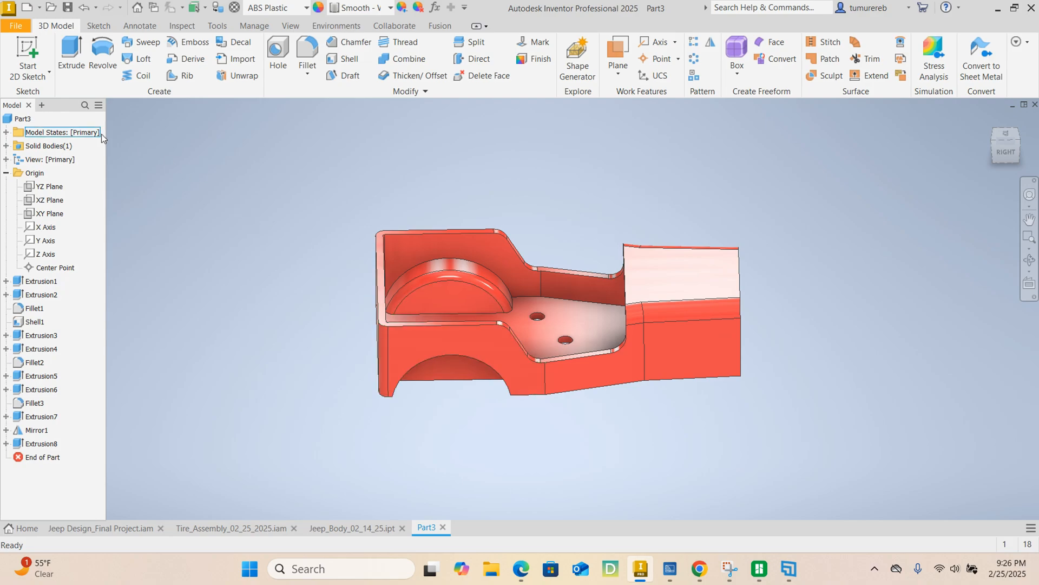
middle_click_drag(644, 224, 536, 193, "shift")
middle_click_drag(305, 302, 363, 262, "shift")
middle_click_drag(454, 286, 436, 278, "shift")
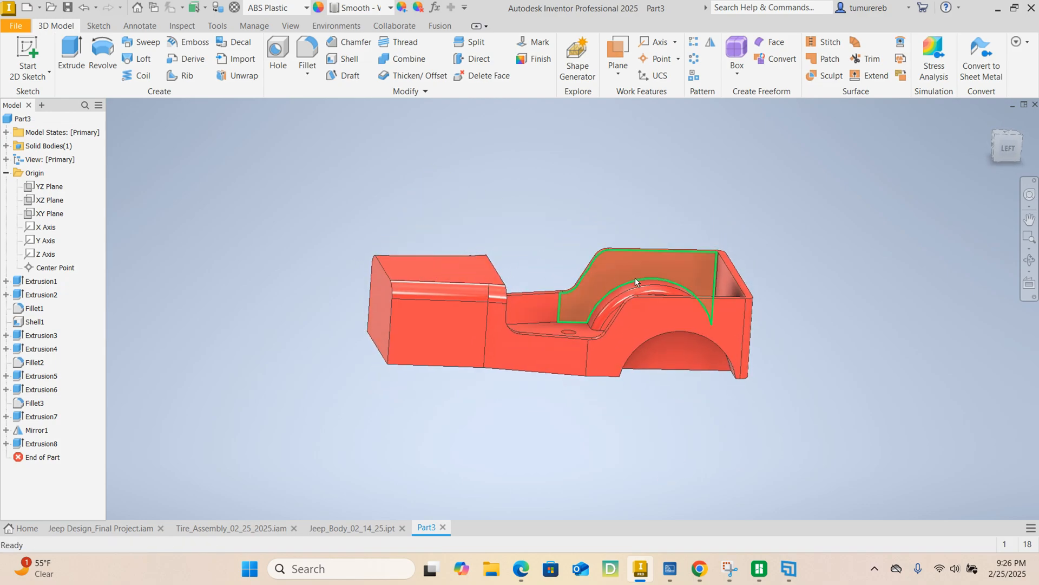
middle_click_drag(635, 277, 755, 287, "shift")
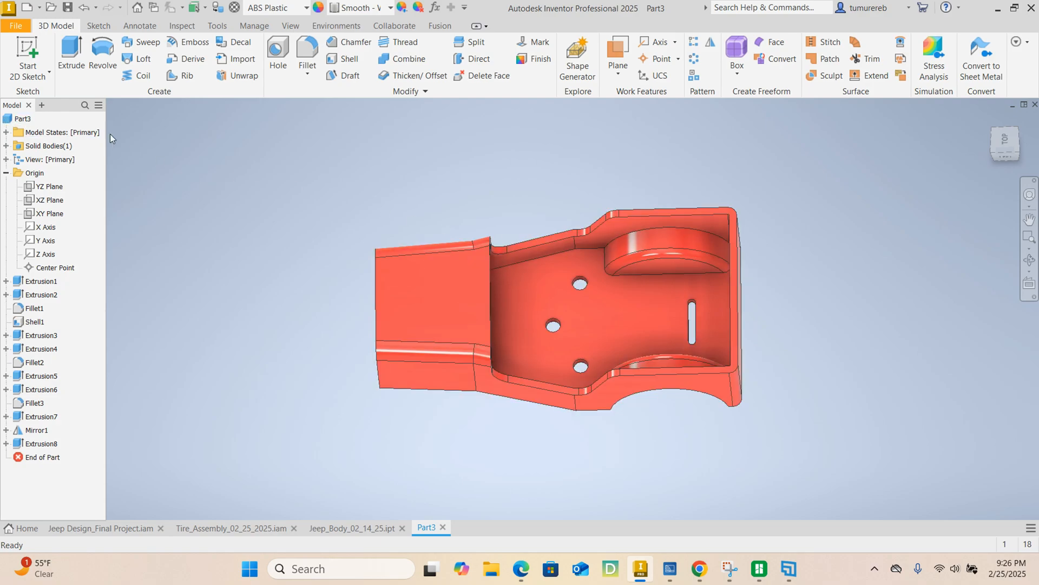
middle_click_drag(307, 173, 352, 258, "shift")
scroll(385, 300, "up", 3)
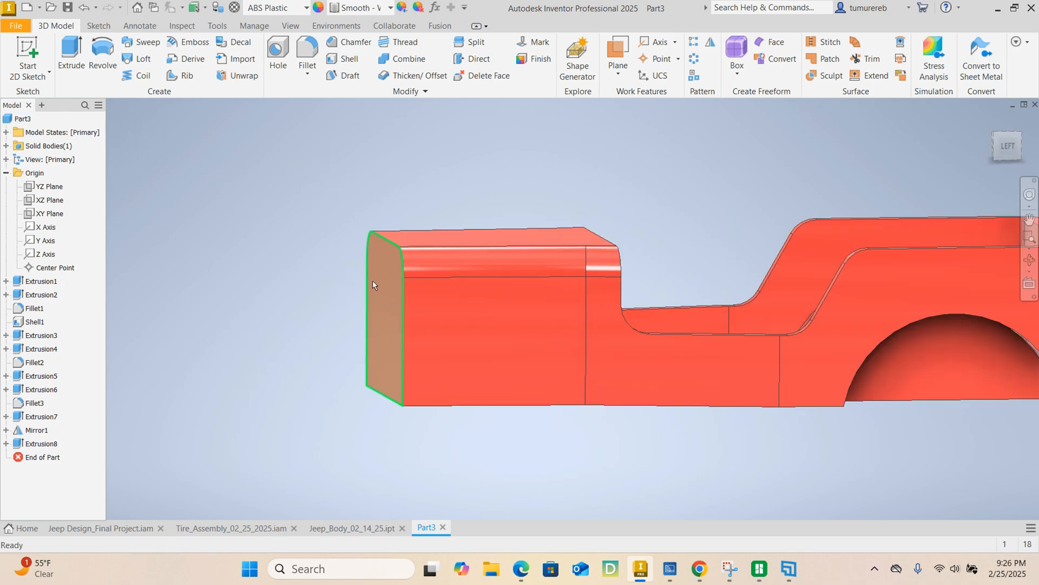
scroll(373, 280, "down", 4)
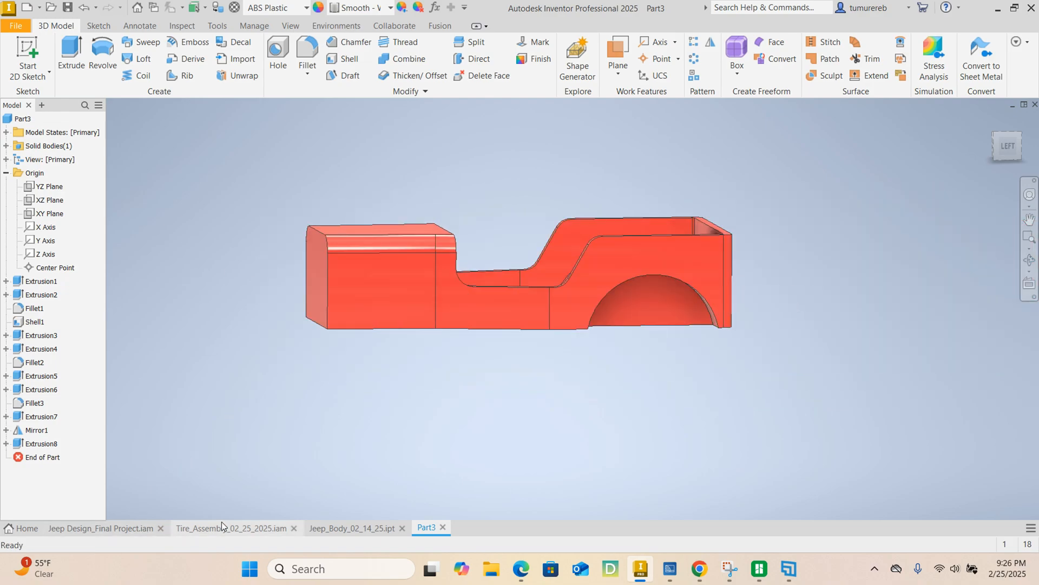
Switch to Jeep_Body_02_14_25.ipt and examine the detailed body's grille, fenders, hood and rear panel.
left_click(360, 528)
key("F2")
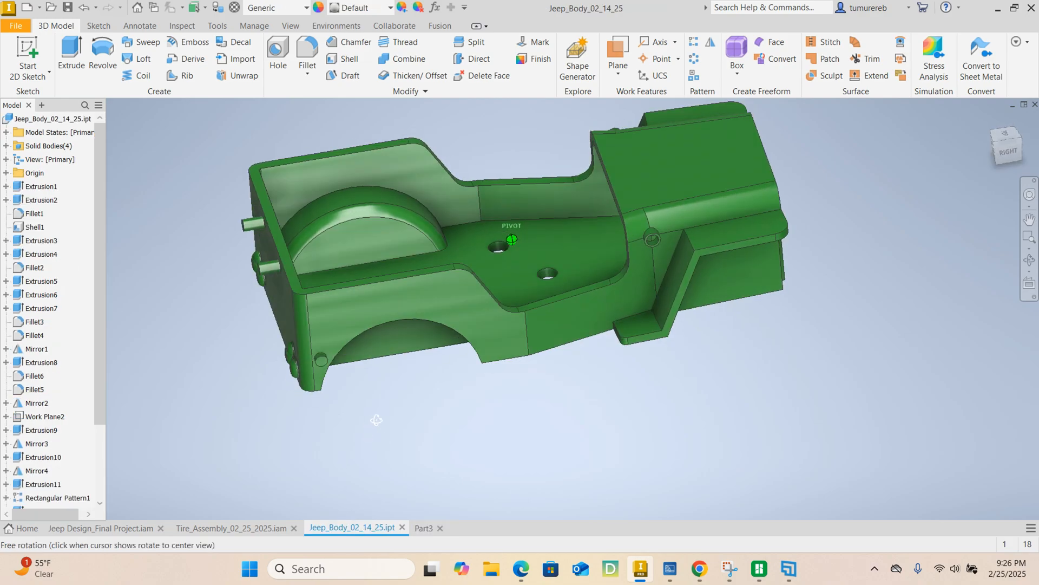
key("F4")
mouse_move(405, 385)
left_mouse_down()
mouse_move(429, 385)
mouse_move(285, 294)
mouse_move(518, 291)
mouse_move(537, 329)
left_mouse_up()
scroll(403, 351, "down", 3)
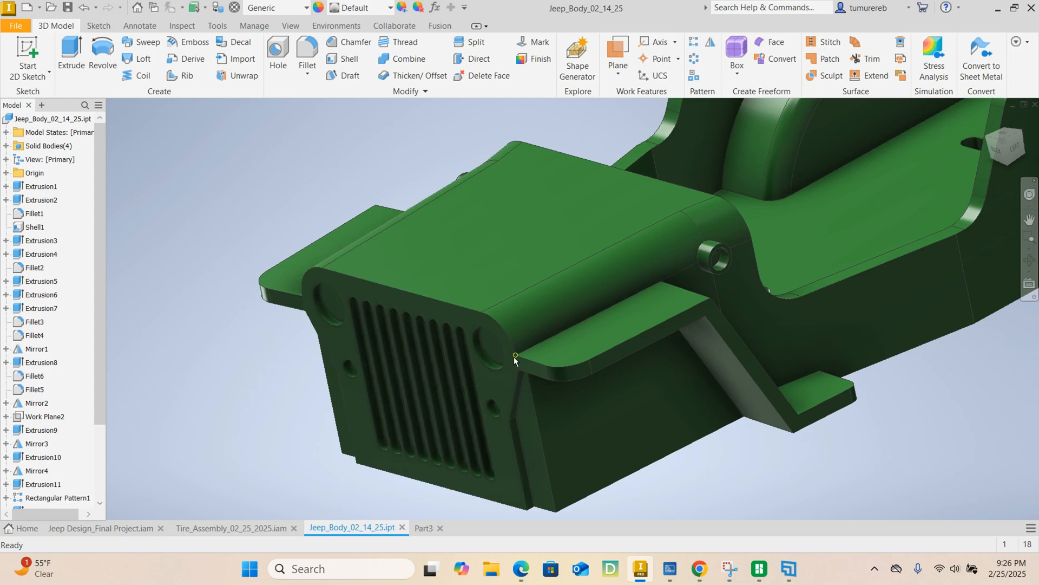
scroll(440, 349, "up", 3)
middle_click_drag(482, 379, 302, 316)
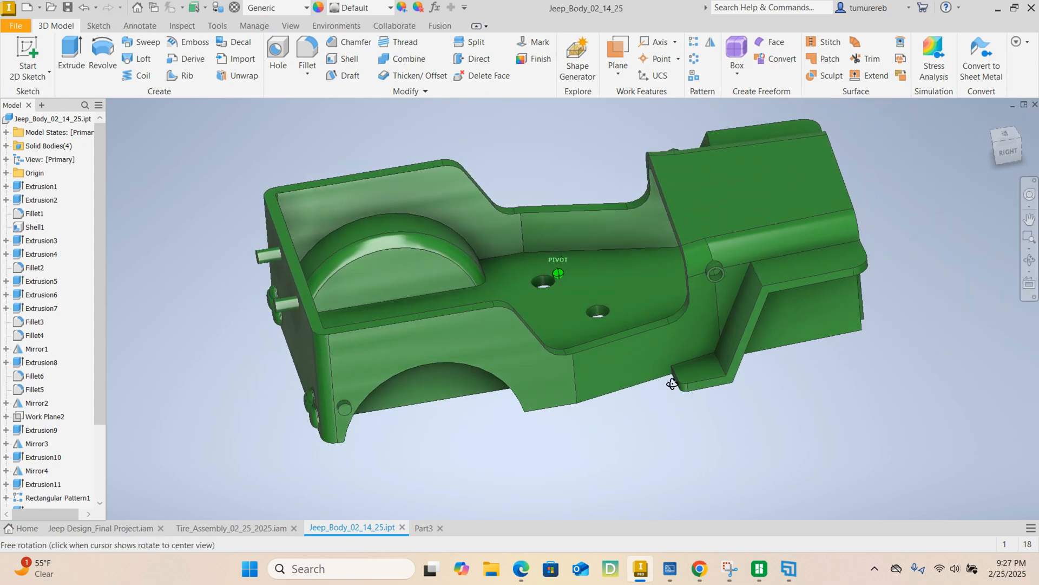
middle_click_drag(219, 411, 166, 408, "shift")
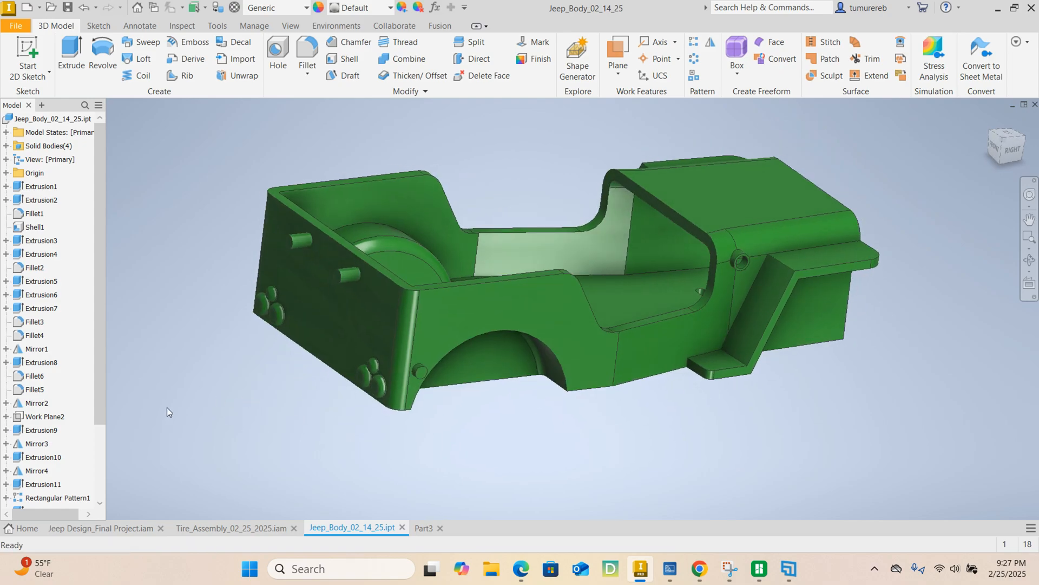
Switch to the Jeep Design_Final Project.iam assembly and examine the complete jeep from both sides, including its rear wheel.
left_click(122, 528)
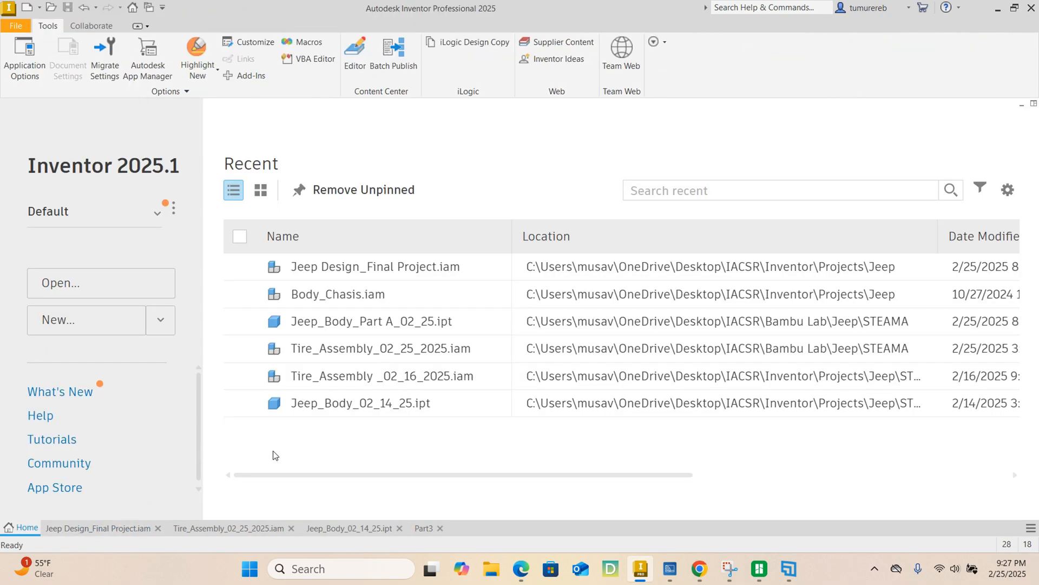
left_click(121, 528)
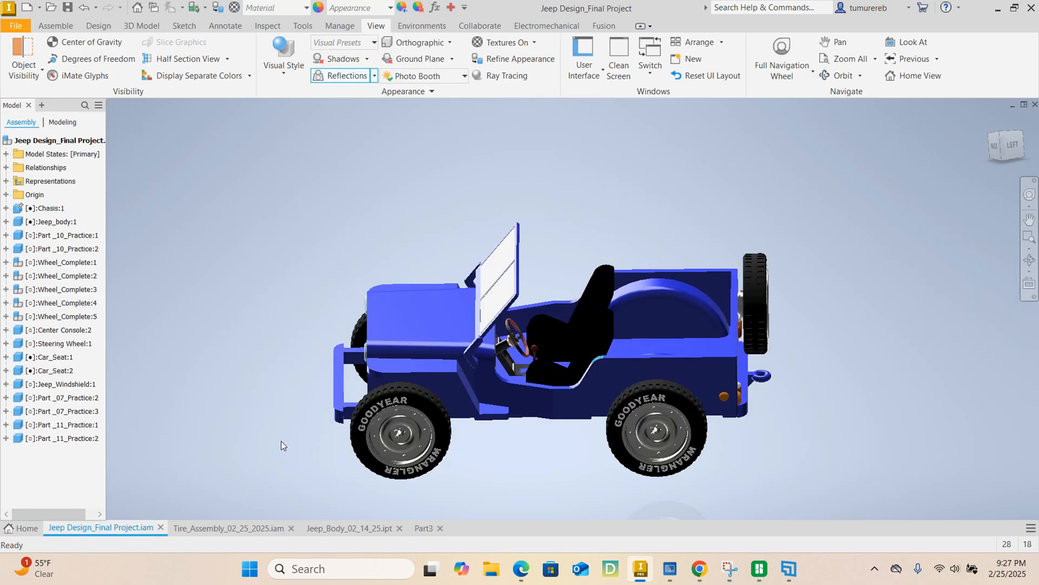
middle_click_drag(281, 440, 332, 346, "shift")
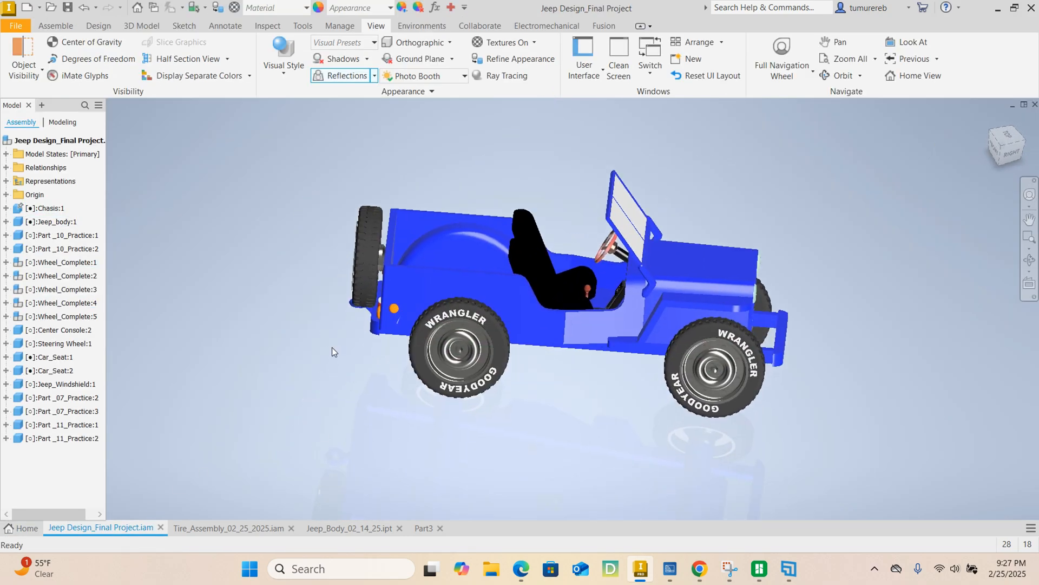
scroll(453, 338, "up", 5)
scroll(332, 352, "down", 5)
scroll(443, 357, "up", 2)
scroll(443, 357, "up", 3)
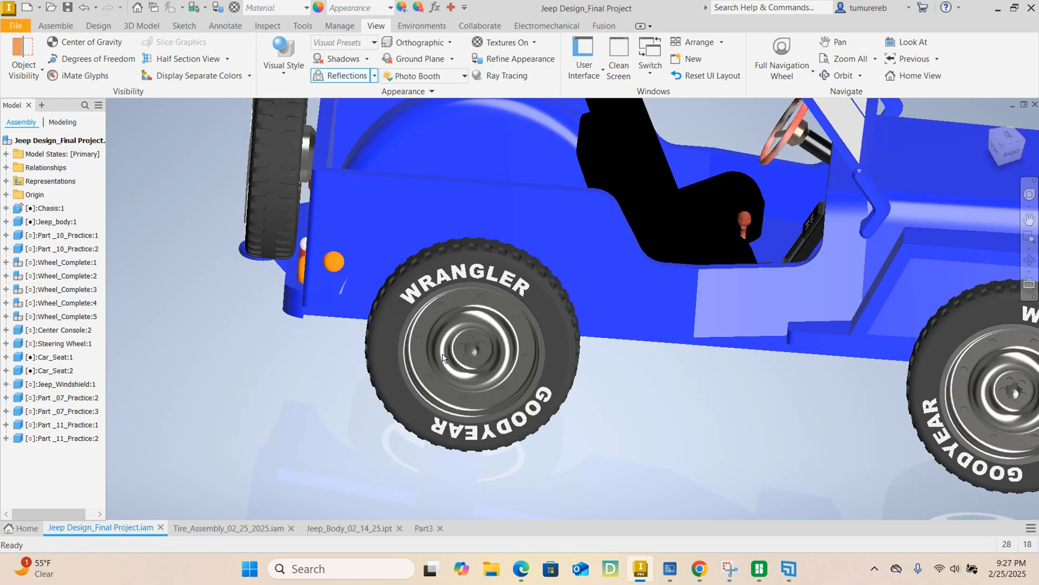
scroll(322, 368, "down", 3)
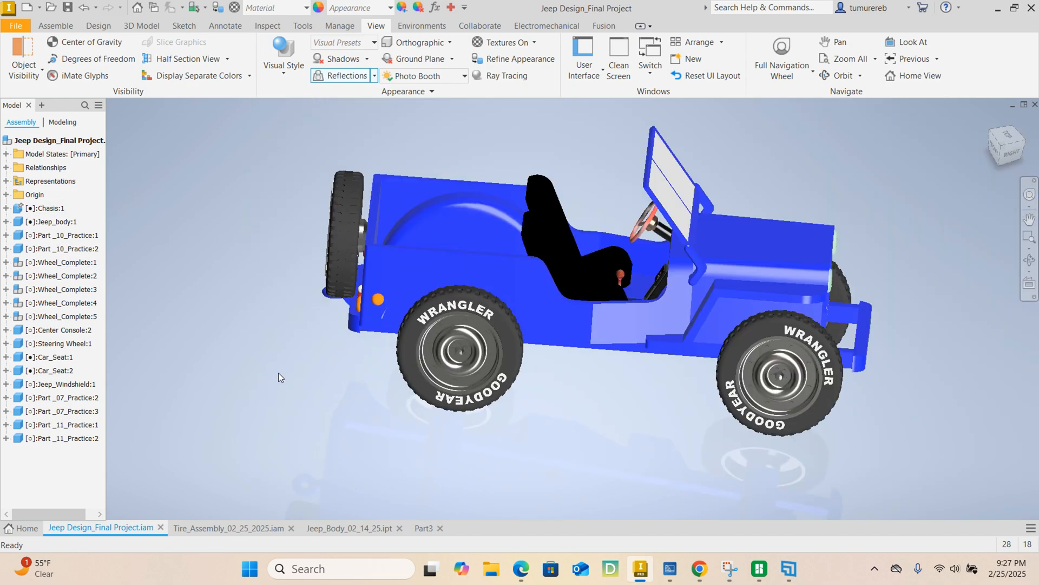
Return to Part3 and review the red jeep body's side, interior and rear from several angles.
left_click(424, 527)
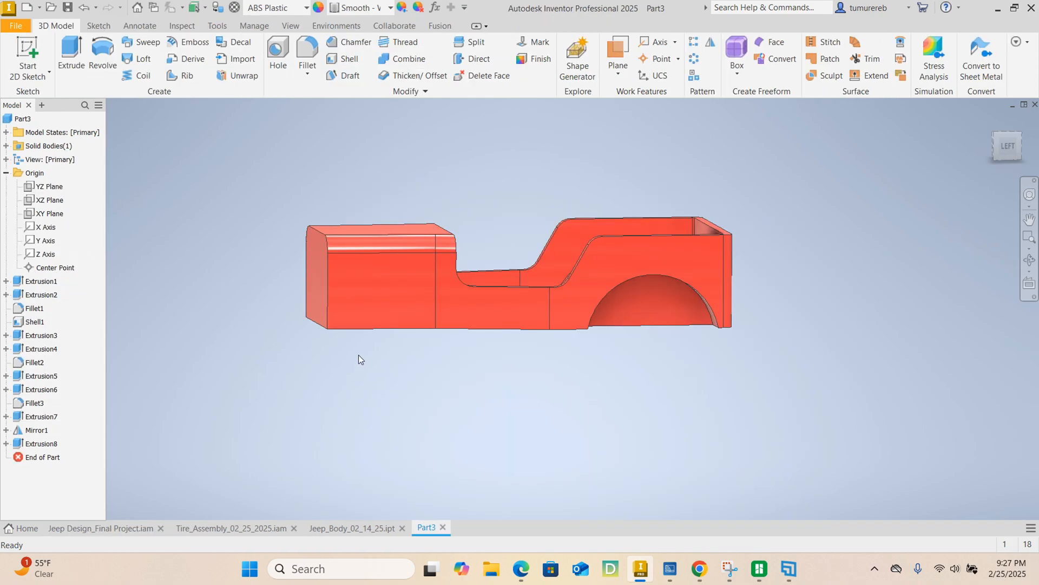
middle_click_drag(257, 372, 287, 217, "shift")
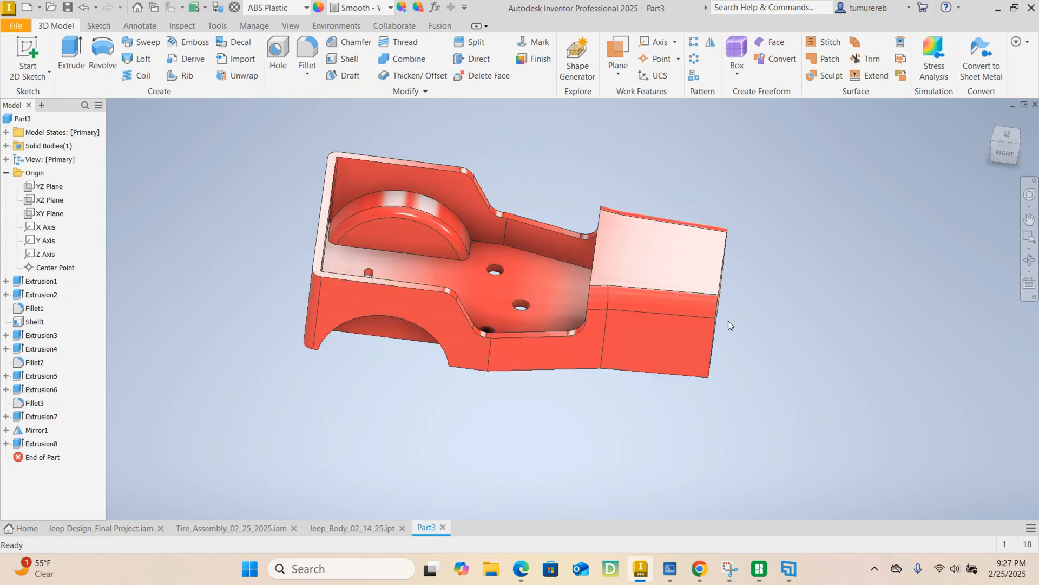
middle_click_drag(719, 346, 479, 303, "shift")
middle_click_drag(375, 313, 384, 309, "shift")
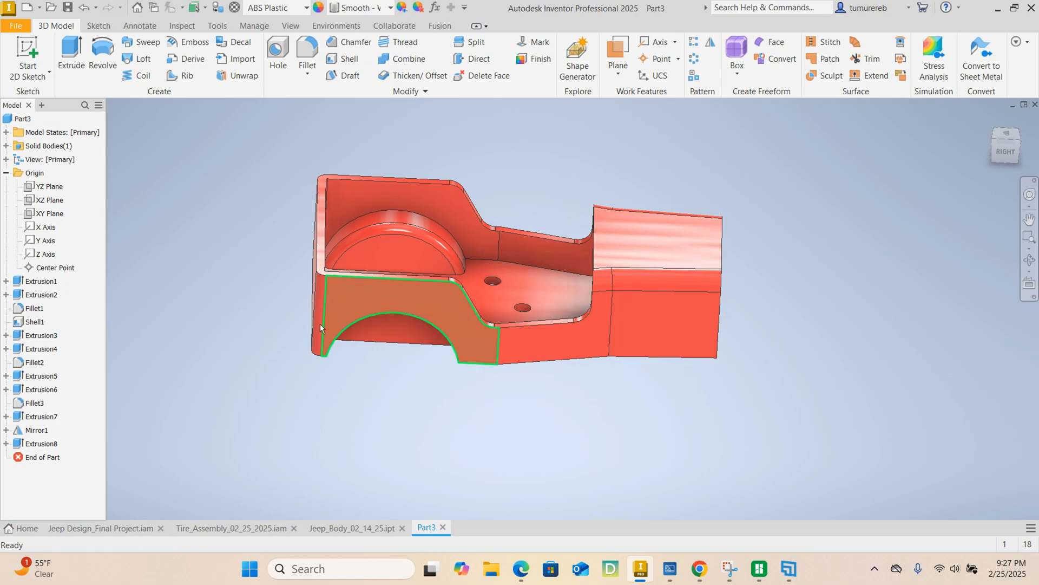
mouse_move(257, 291)
middle_mouse_down("shift")
mouse_move(281, 295)
mouse_move(269, 292)
middle_mouse_up("shift")
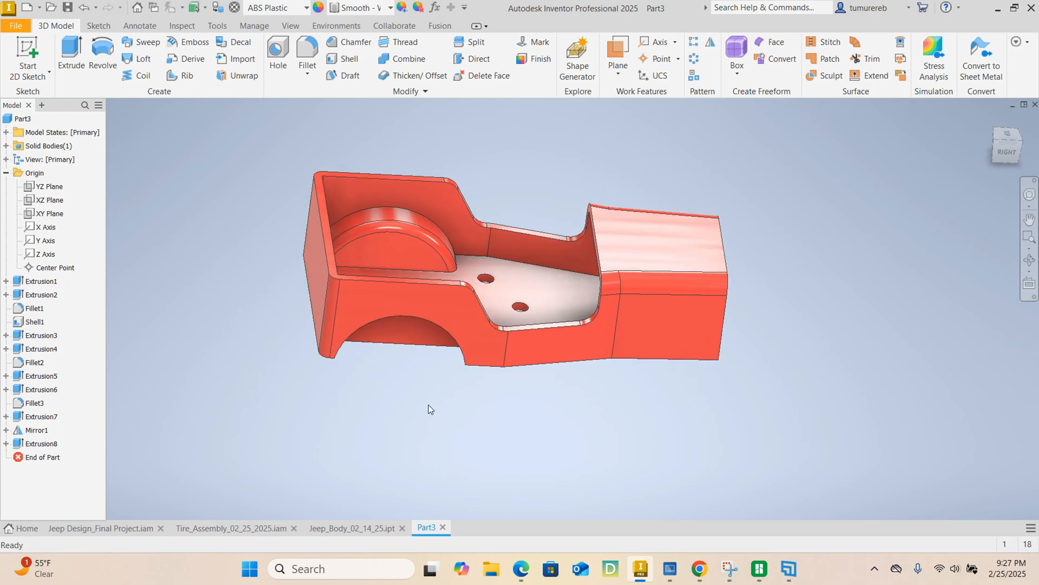
middle_click_drag(428, 404, 385, 375, "shift")
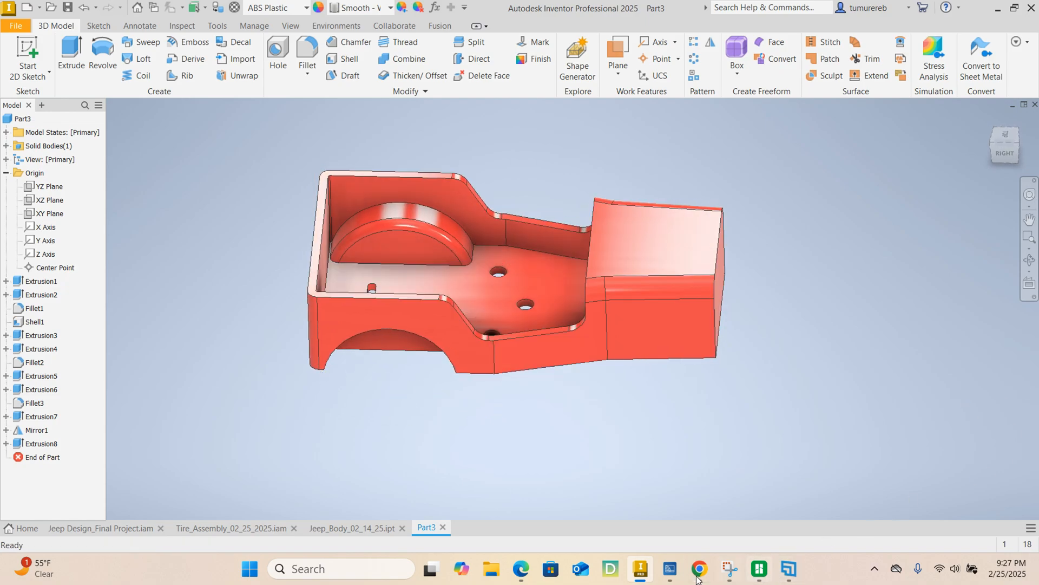
Switch to Chrome and show the Student Portfolio PDF.
mouse_move(699, 578)
left_click(699, 538)
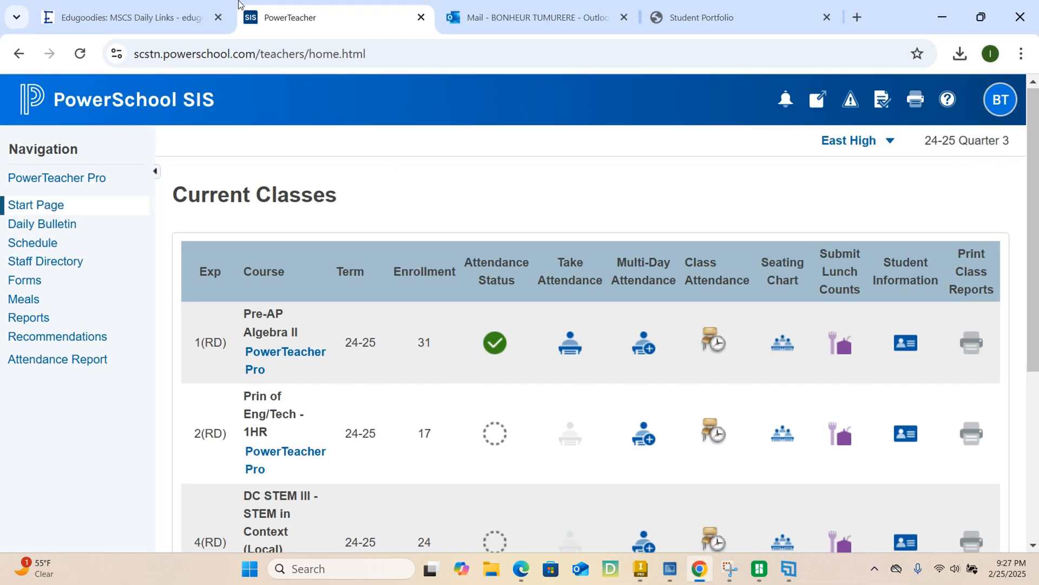
left_click(709, 18)
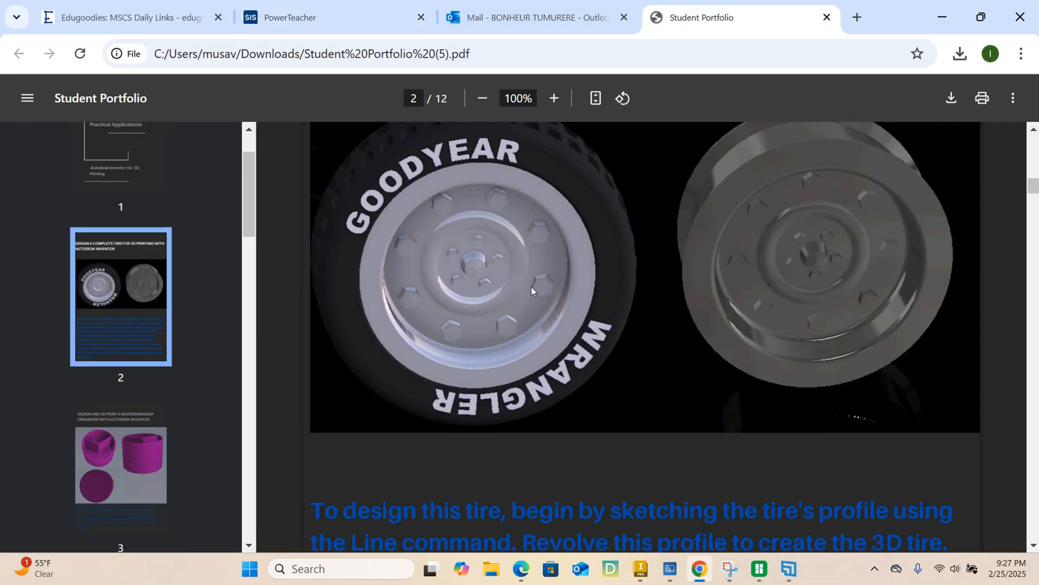
Review the tire design page's images and modelling instructions in the Student Portfolio PDF, and return to Part3 in Inventor.
scroll(531, 294, "up", 4)
scroll(530, 294, "down", 2)
scroll(530, 294, "down", 5)
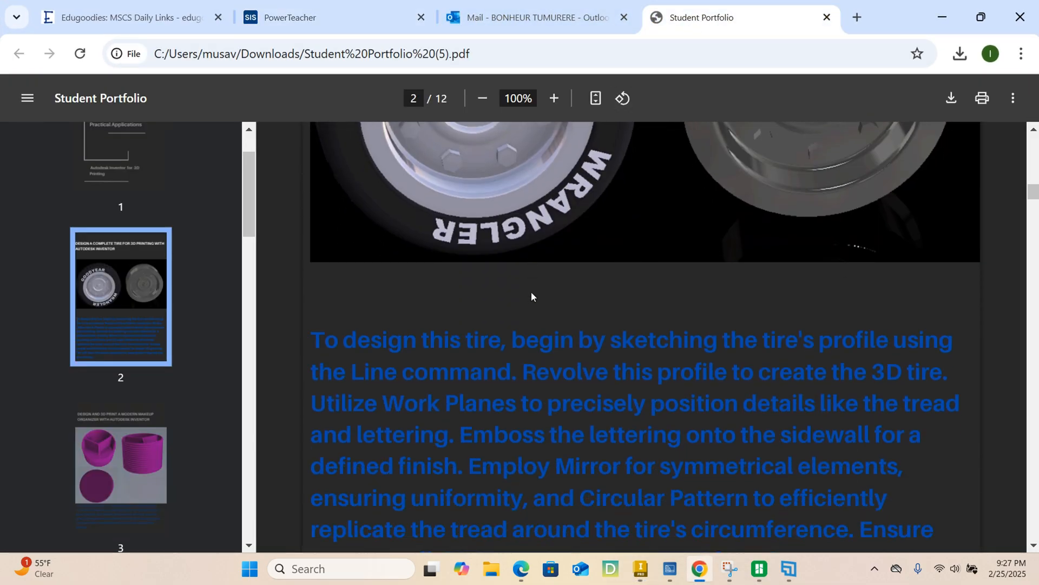
scroll(531, 295, "up", 6)
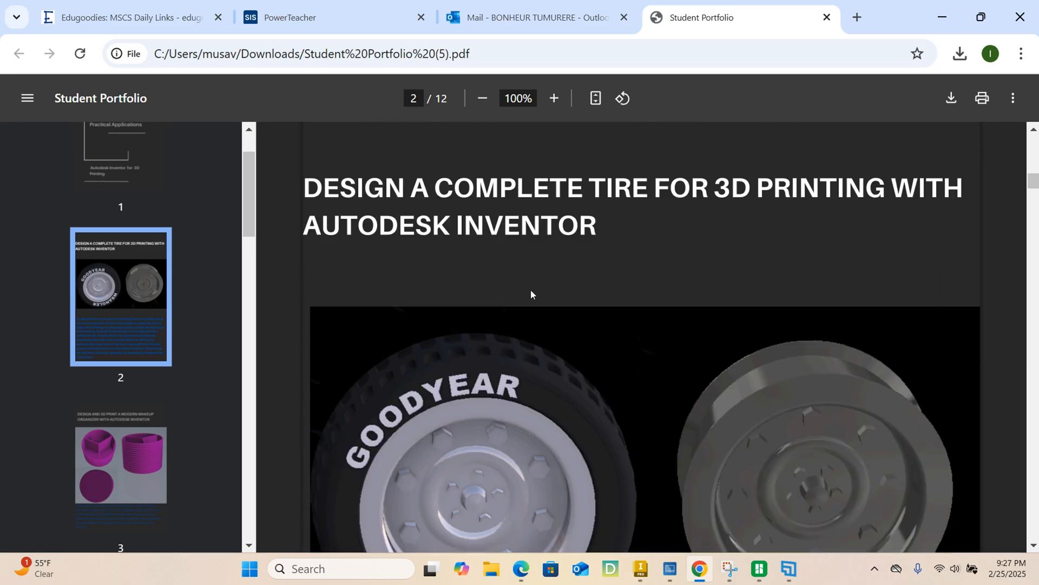
scroll(531, 294, "down", 4)
scroll(528, 358, "down", 3)
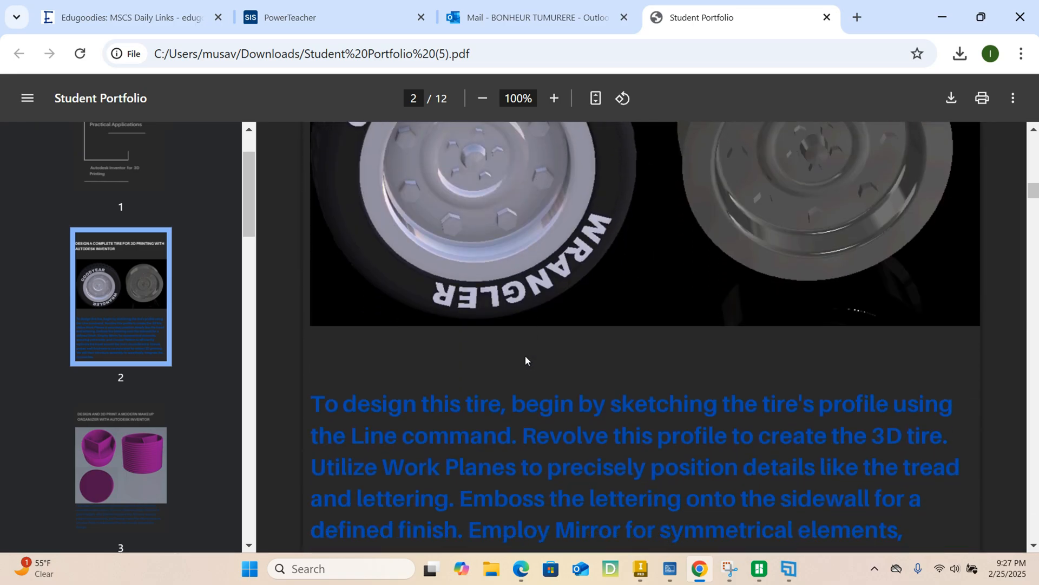
scroll(525, 352, "up", 4)
scroll(524, 342, "up", 3)
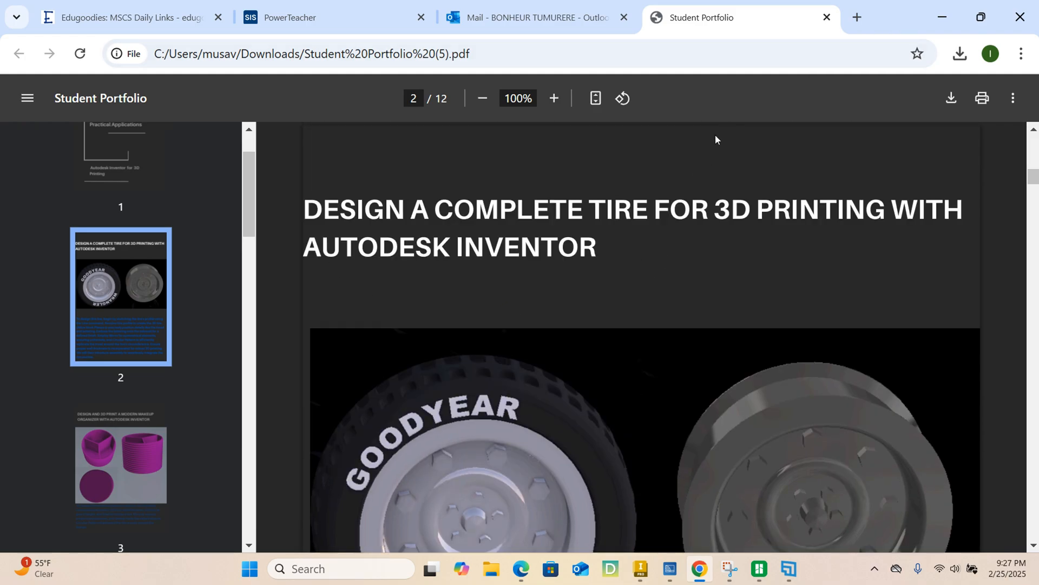
left_click(948, 20)
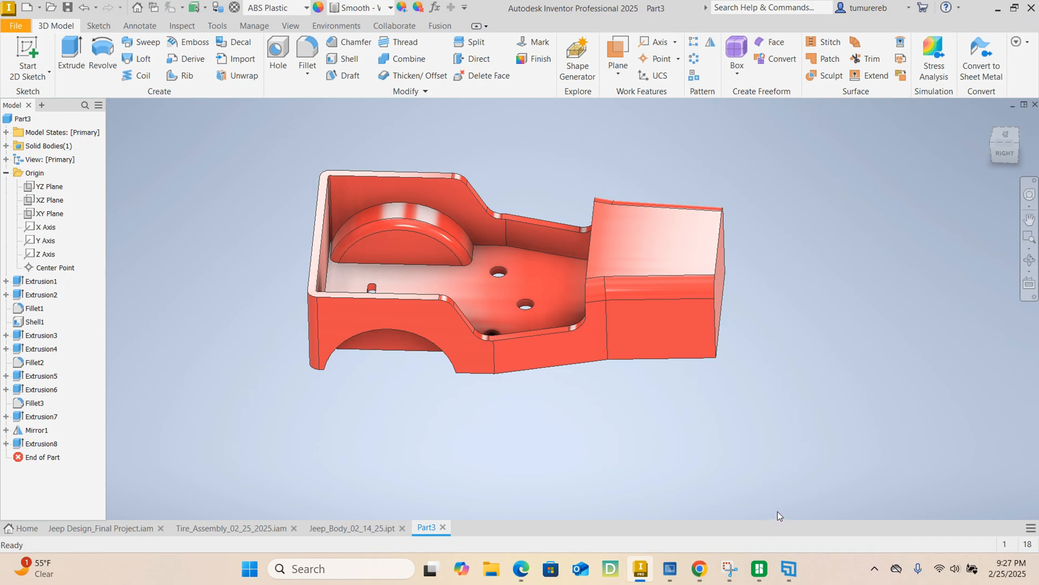
mouse_move(791, 567)
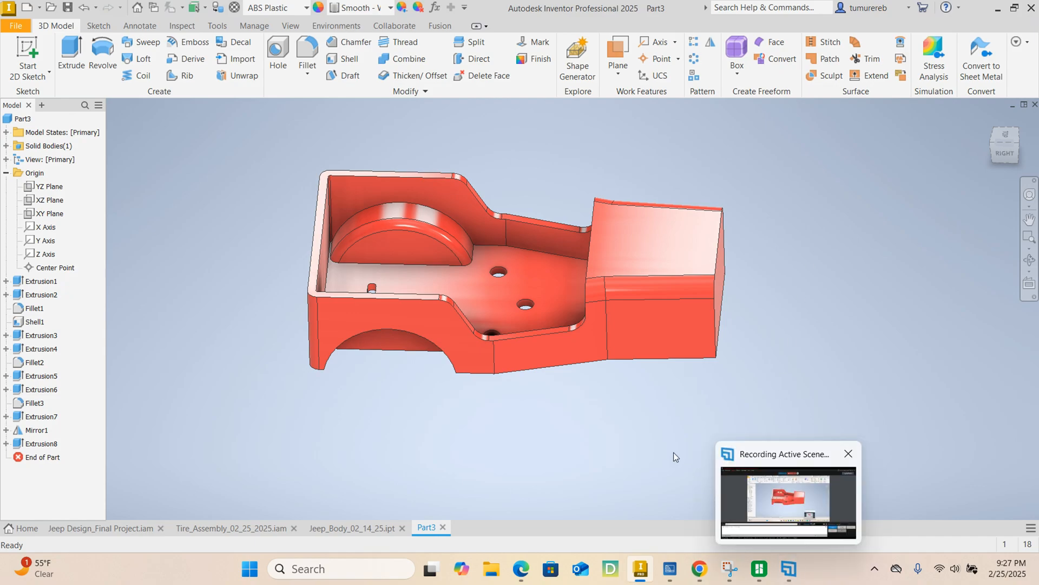